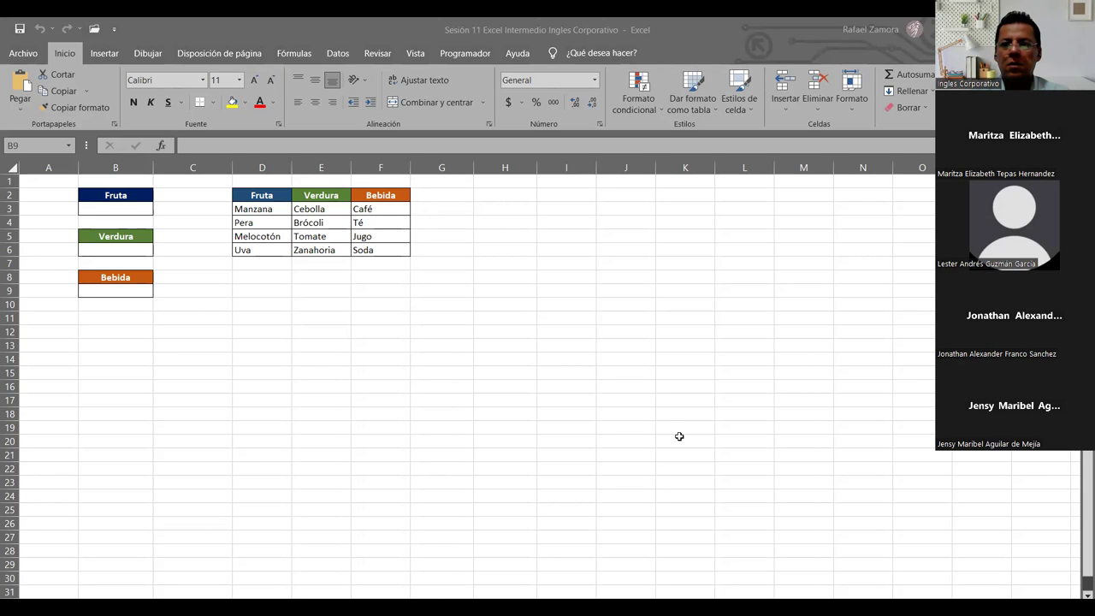
Switch to the Valid_Person1 sheet at 130% zoom and select cell B3 under MAYUSCULA
{"action": "left_click", "coordinate": [419, 374]}
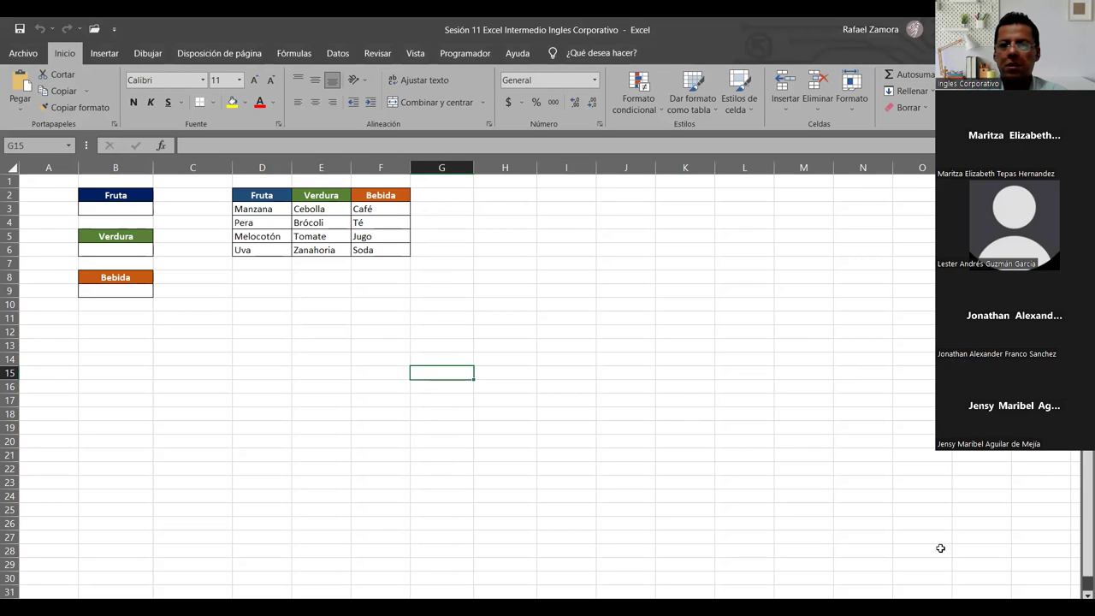
{"action": "left_click", "coordinate": [123, 221]}
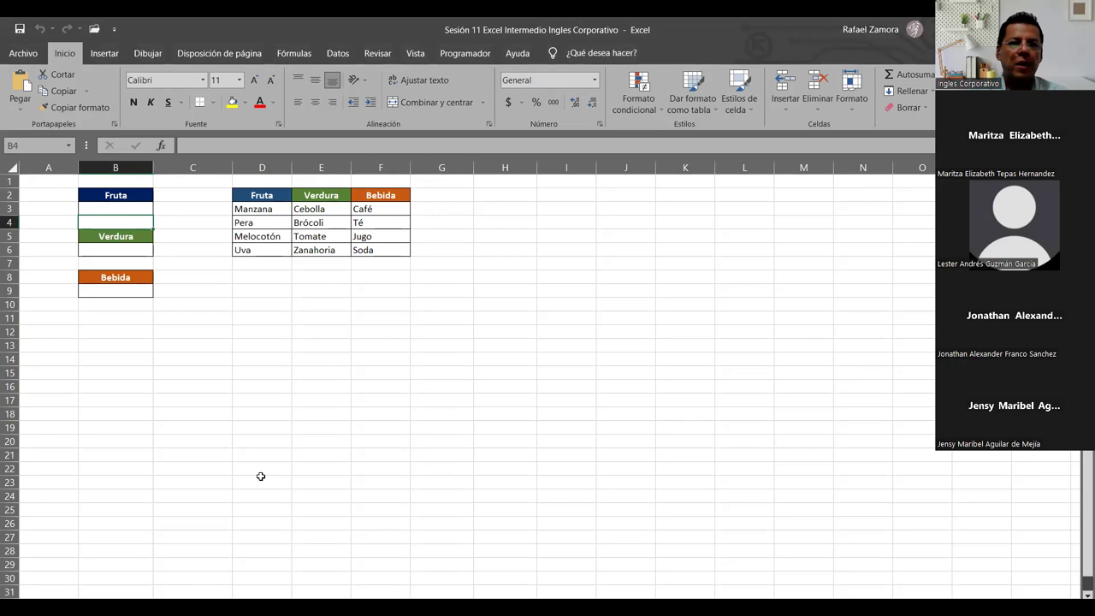
{"action": "scroll", "coordinate": [316, 436], "scroll_direction": "up", "scroll_amount": 2, "text": "ctrl"}
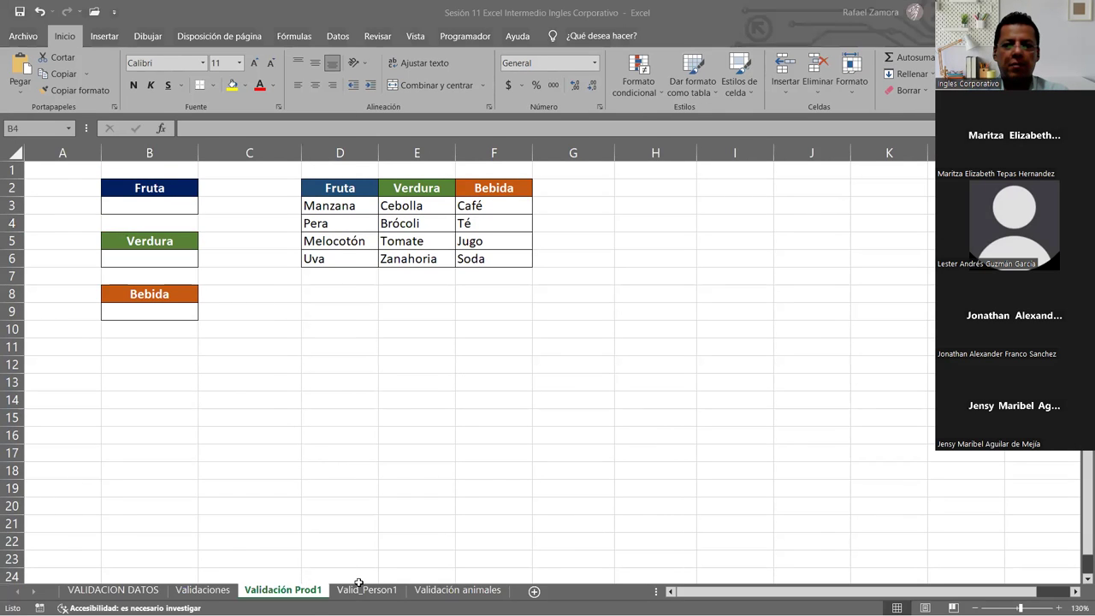
{"action": "left_click", "coordinate": [343, 592]}
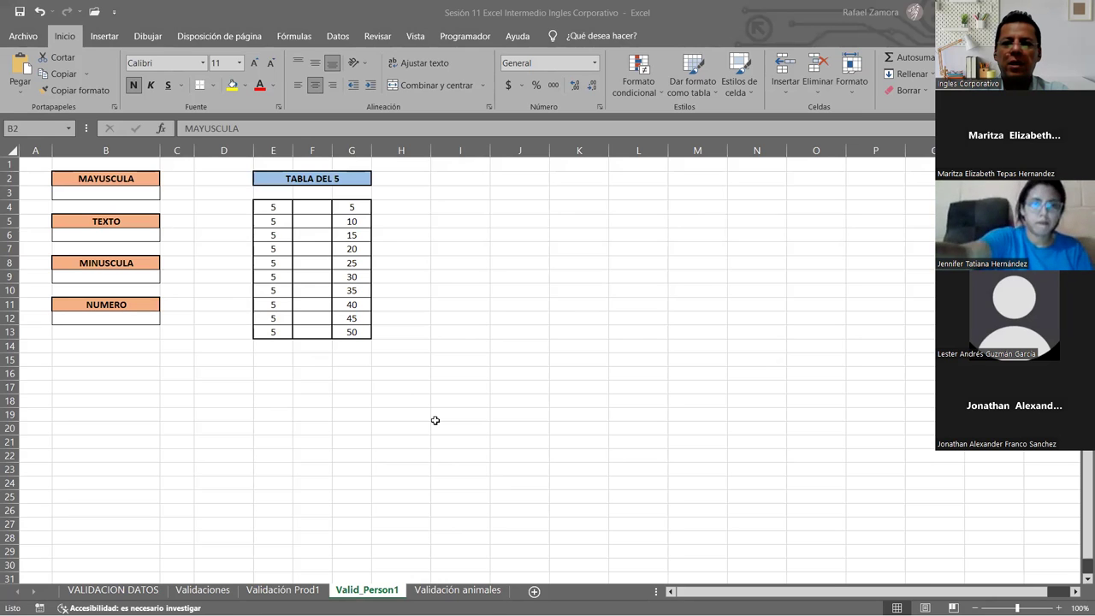
{"action": "left_click", "coordinate": [562, 357]}
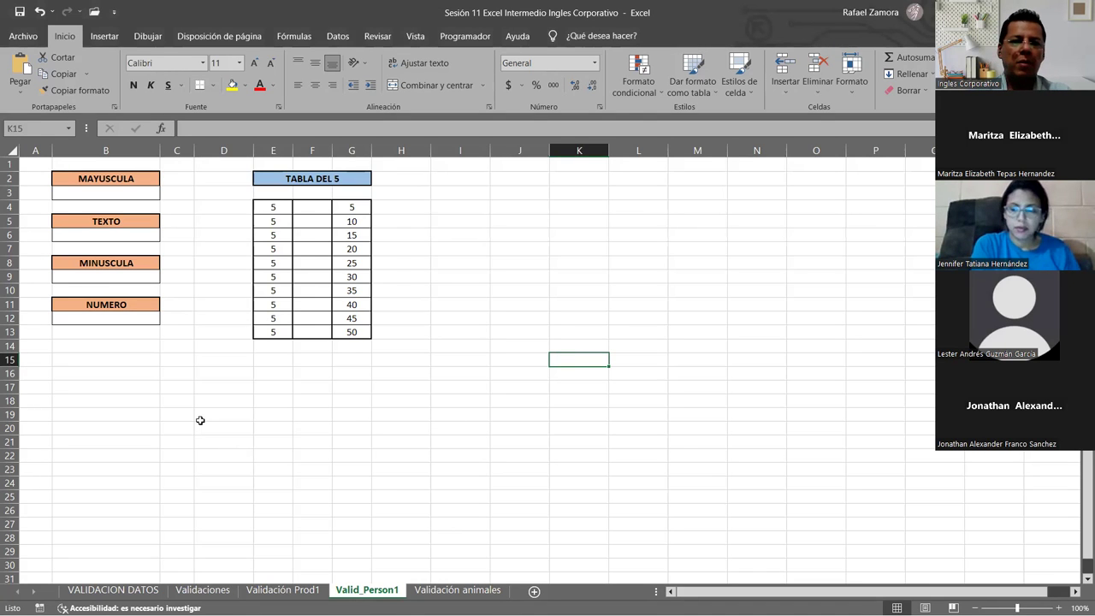
{"action": "scroll", "coordinate": [198, 425], "scroll_direction": "up", "scroll_amount": 1}
{"action": "scroll", "coordinate": [197, 425], "scroll_direction": "up", "scroll_amount": 1}
{"action": "left_click", "coordinate": [178, 211]}
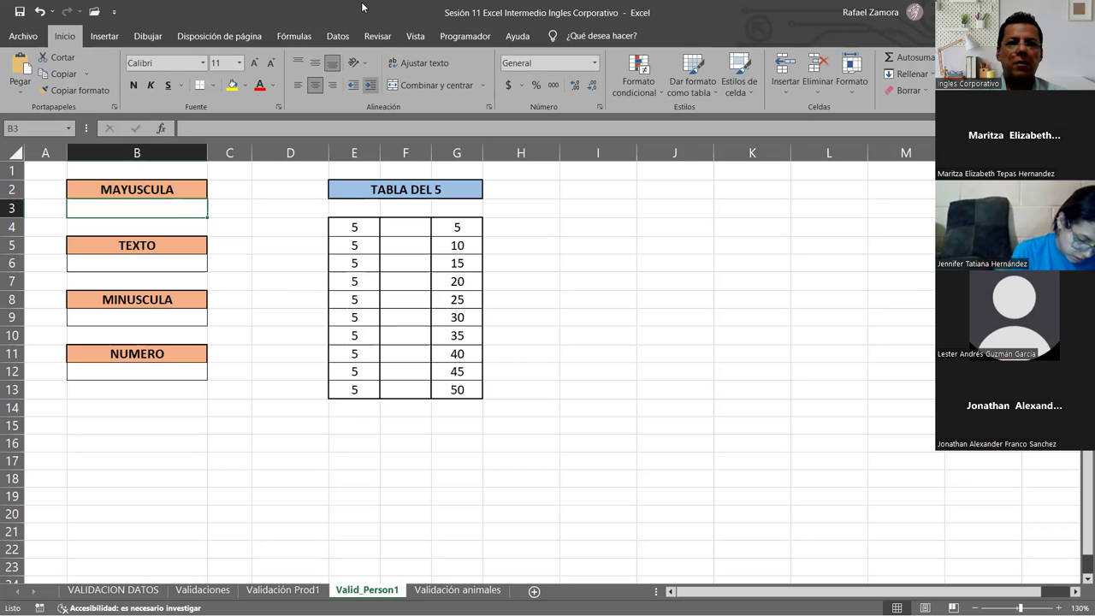
Give cell B3 a Personalizada data validation rule with the formula =mayusc(B3)
{"action": "left_click", "coordinate": [338, 36]}
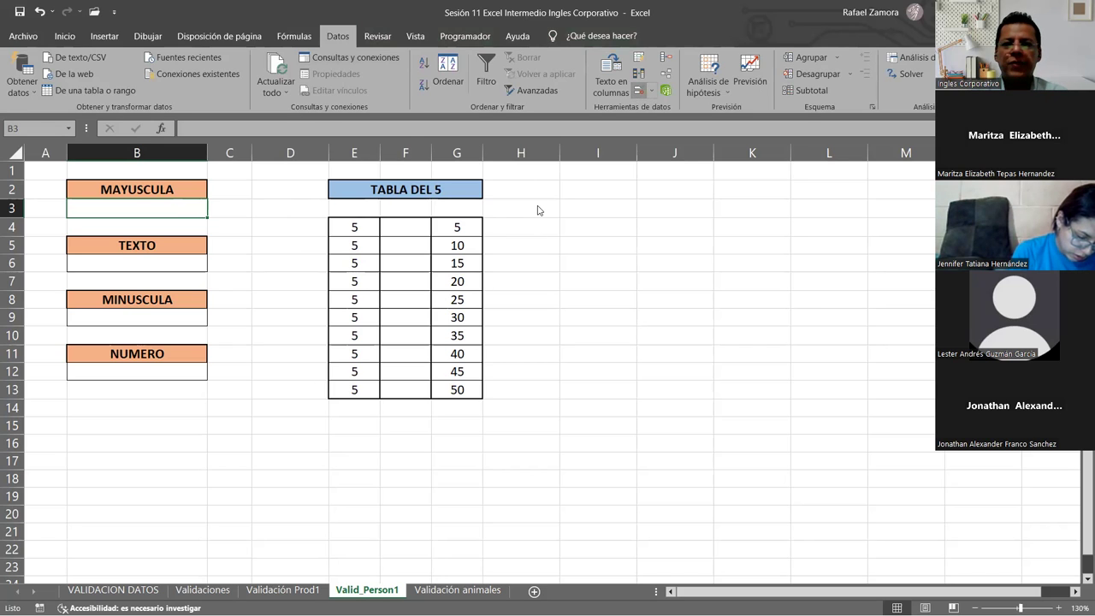
{"action": "left_click", "coordinate": [598, 246]}
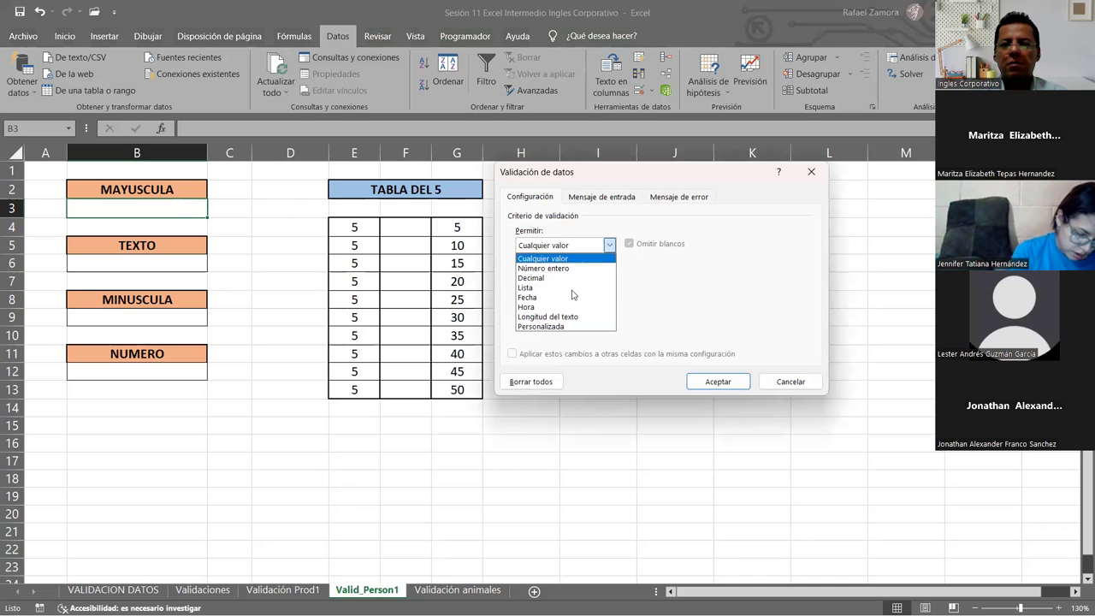
{"action": "left_click", "coordinate": [551, 334]}
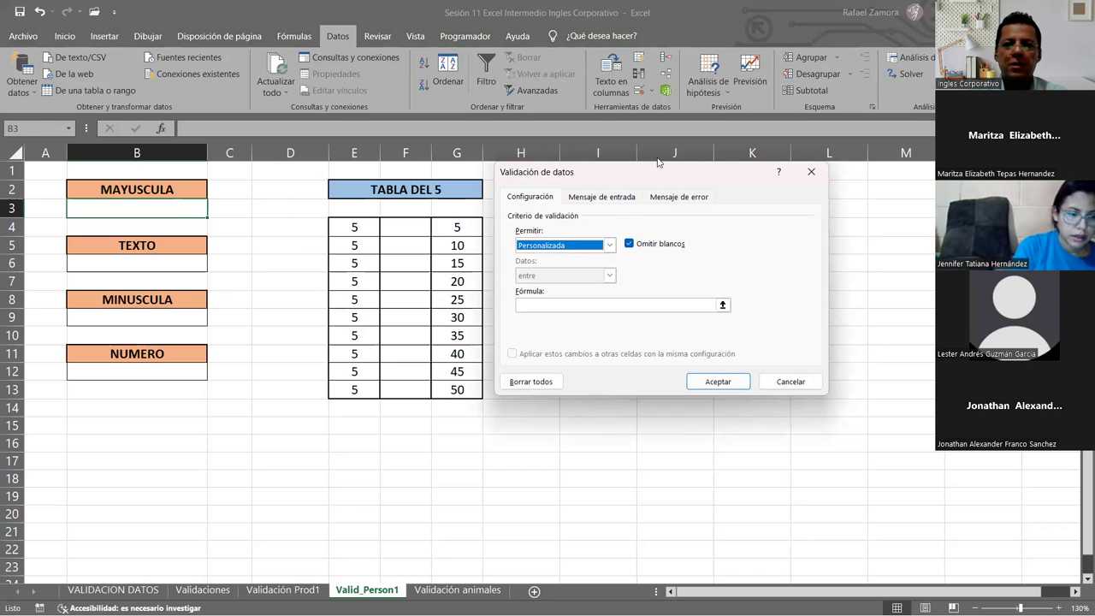
{"action": "left_click", "coordinate": [593, 305]}
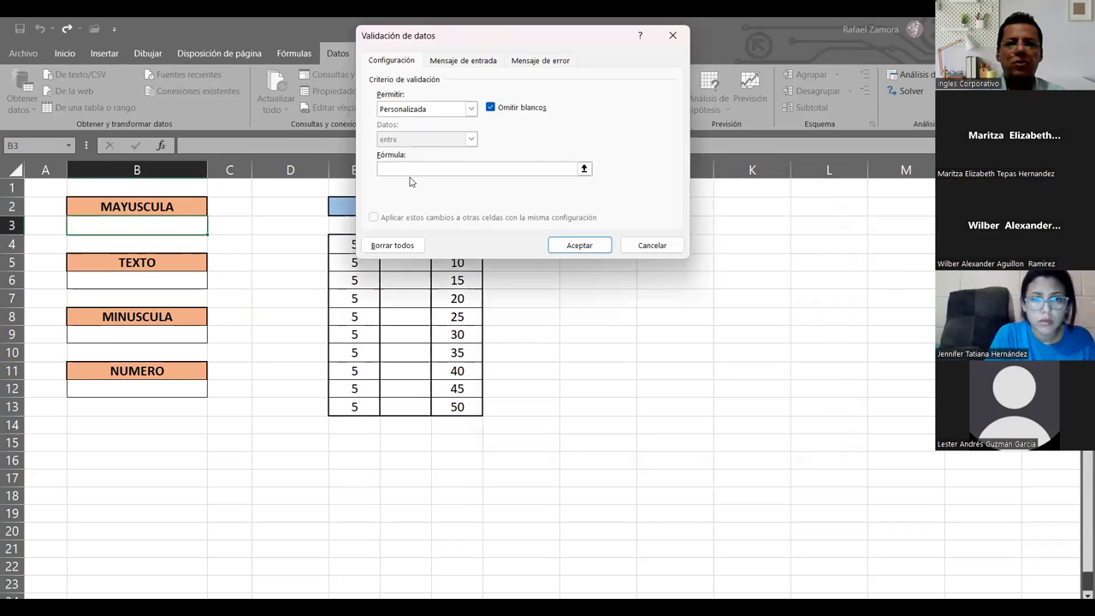
{"action": "type", "text": "="}
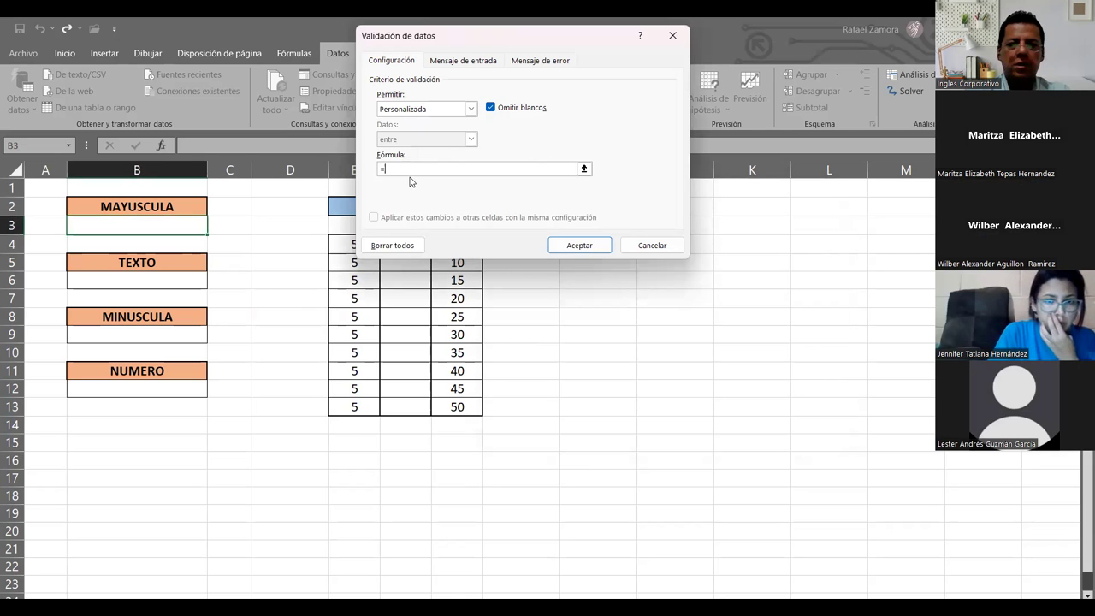
{"action": "type", "text": "mayusc"}
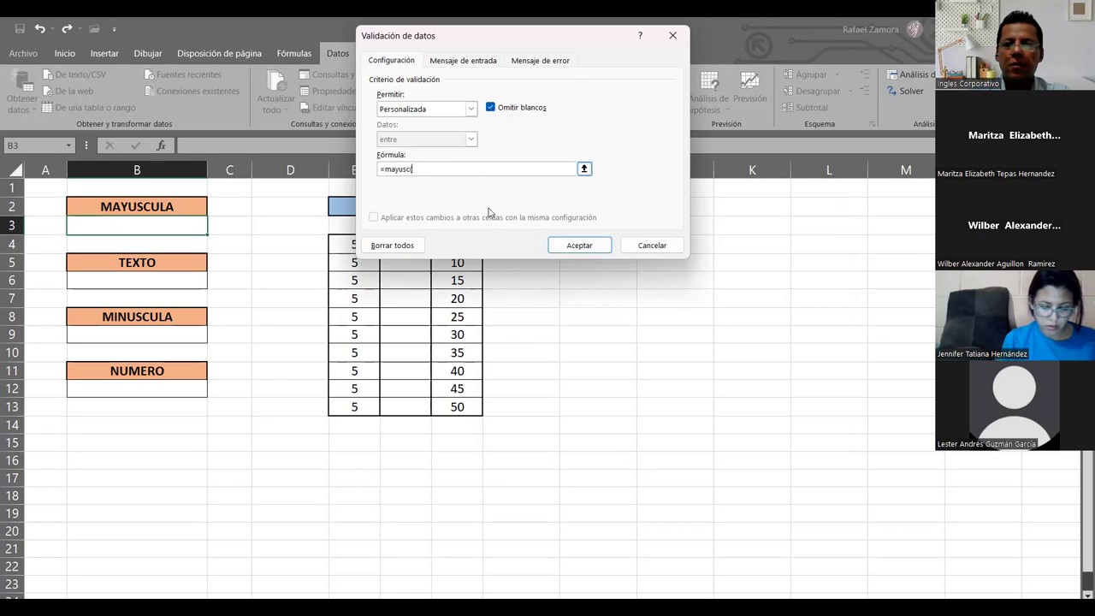
{"action": "type", "text": "("}
{"action": "key", "text": "BackSpace"}
{"action": "key", "text": "BackSpace"}
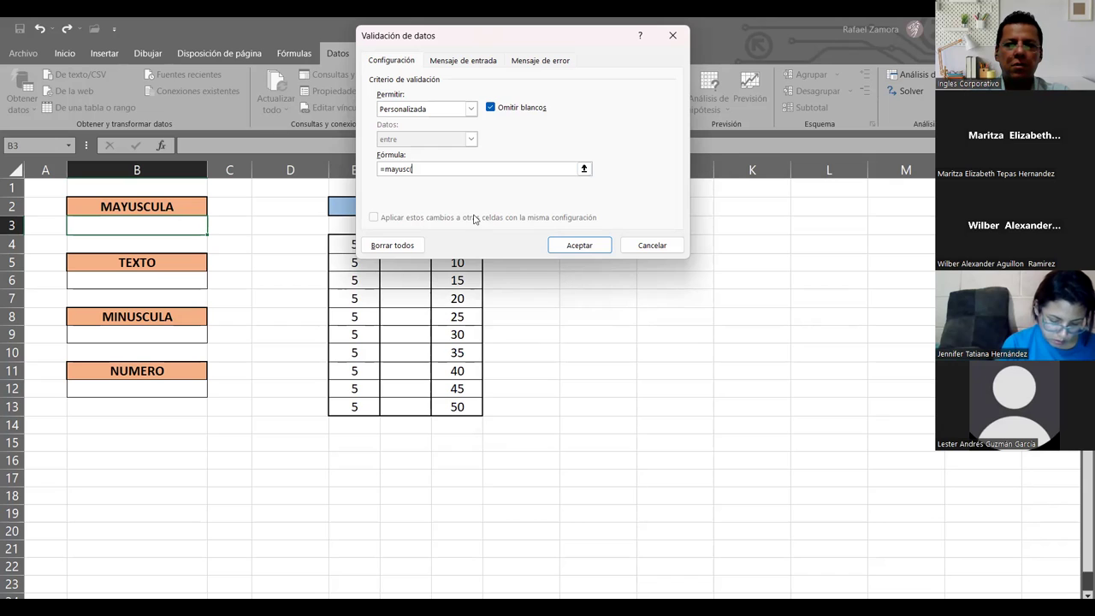
{"action": "type", "text": "("}
{"action": "left_click", "coordinate": [156, 226]}
{"action": "type", "text": ")"}
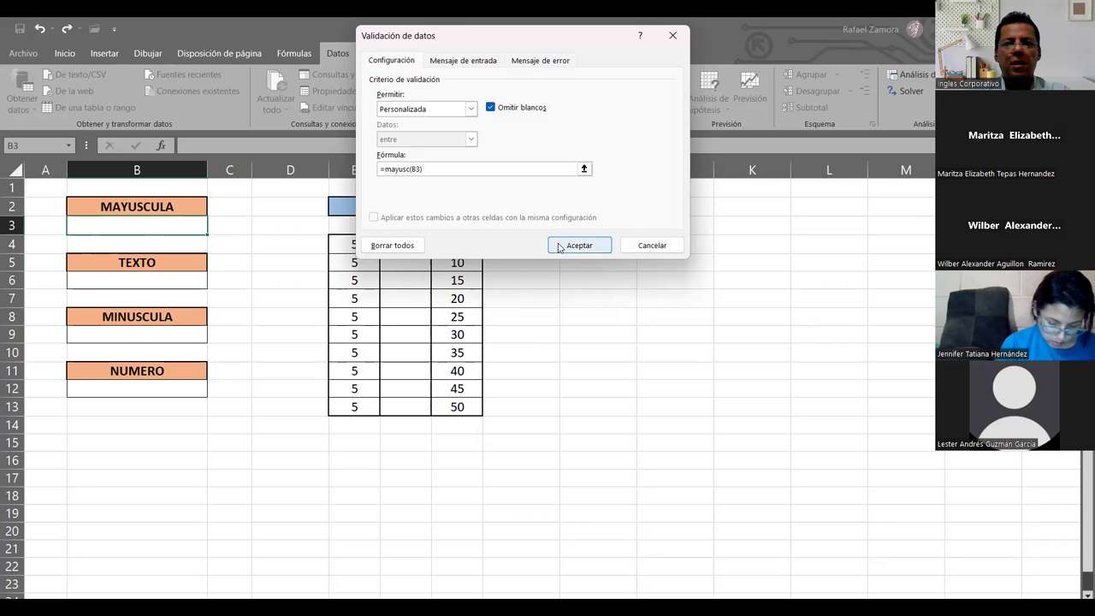
{"action": "key", "text": "Return"}
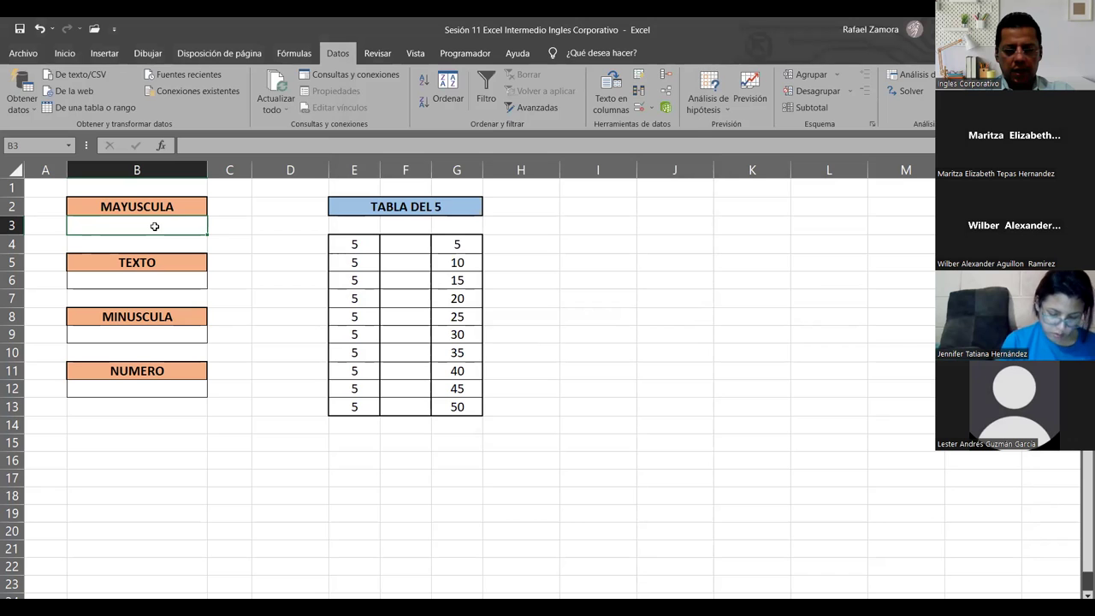
Try entering excel and EXCEL in B3; both are rejected, so leave B3 empty and reselect it
{"action": "type", "text": "excel"}
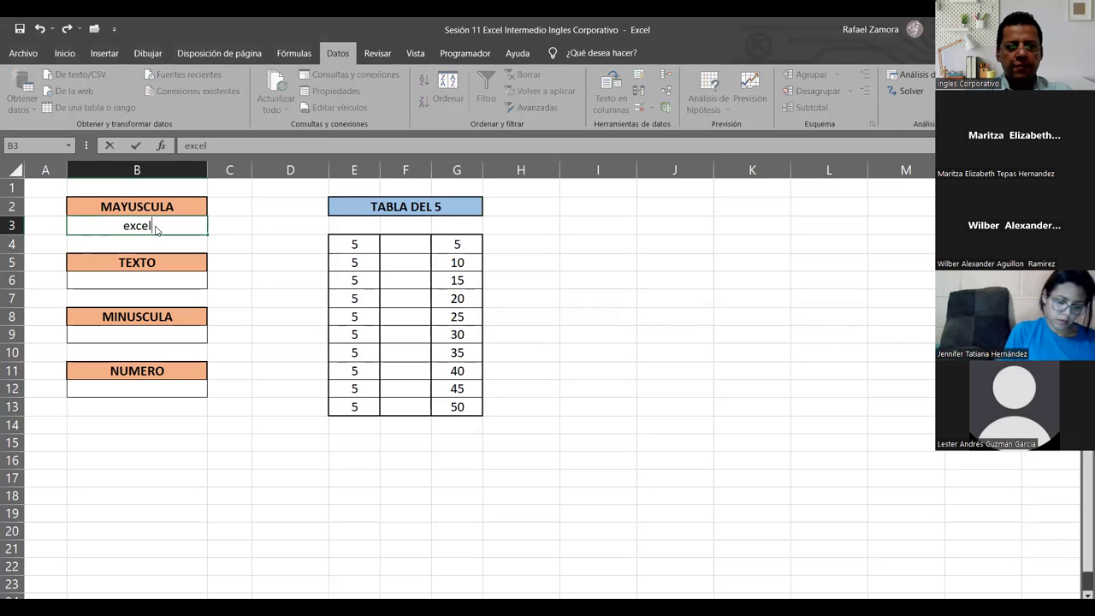
{"action": "key", "text": "Return"}
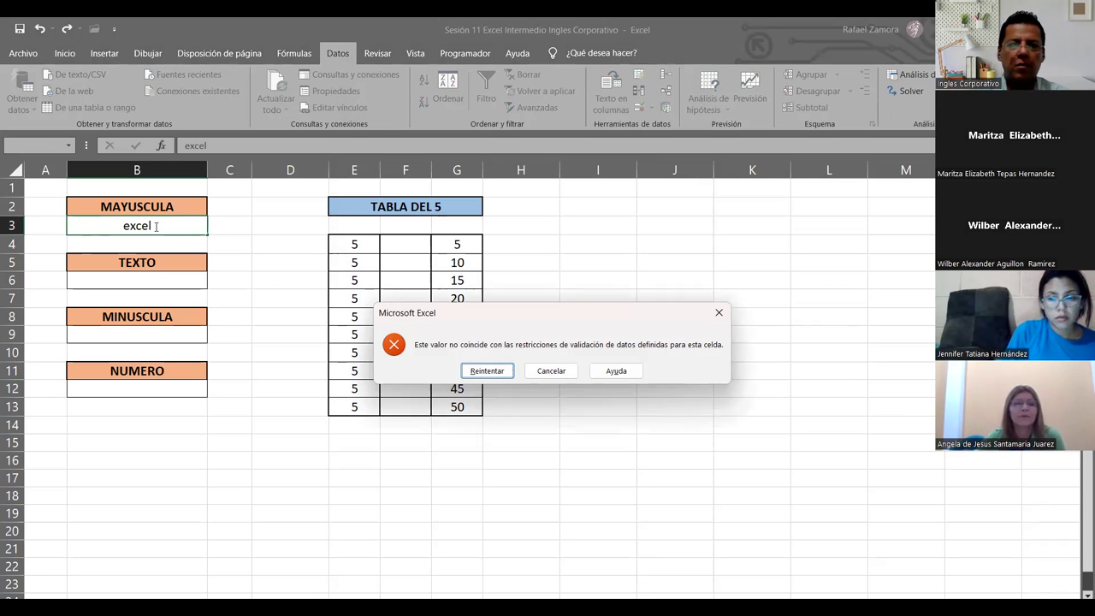
{"action": "key", "text": "Return"}
{"action": "type", "text": "EXCEL"}
{"action": "key", "text": "Return"}
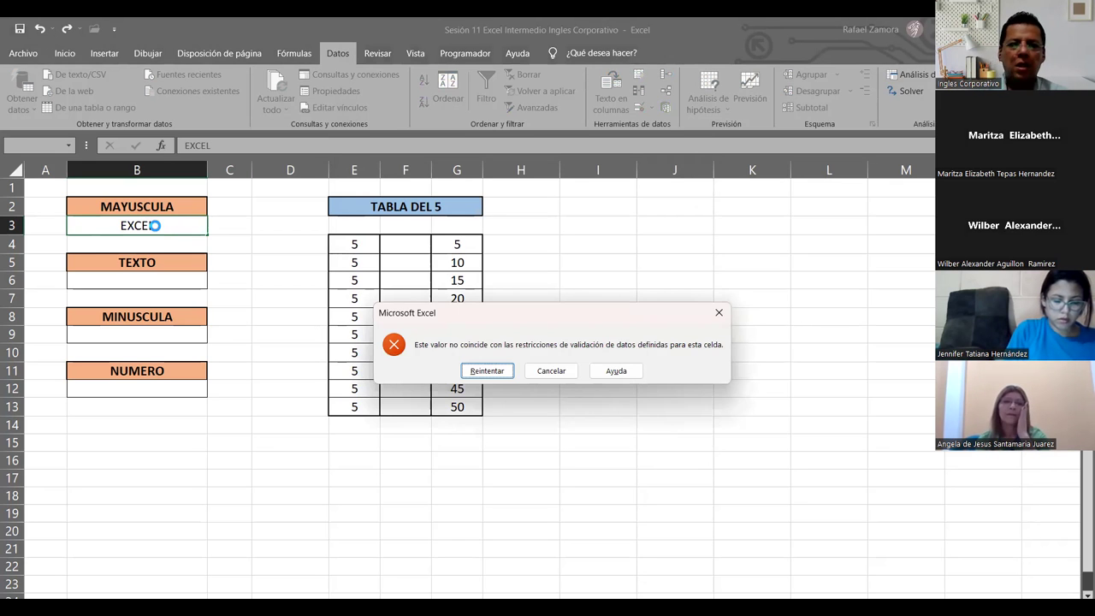
{"action": "key", "text": "Return"}
{"action": "key", "text": "BackSpace"}
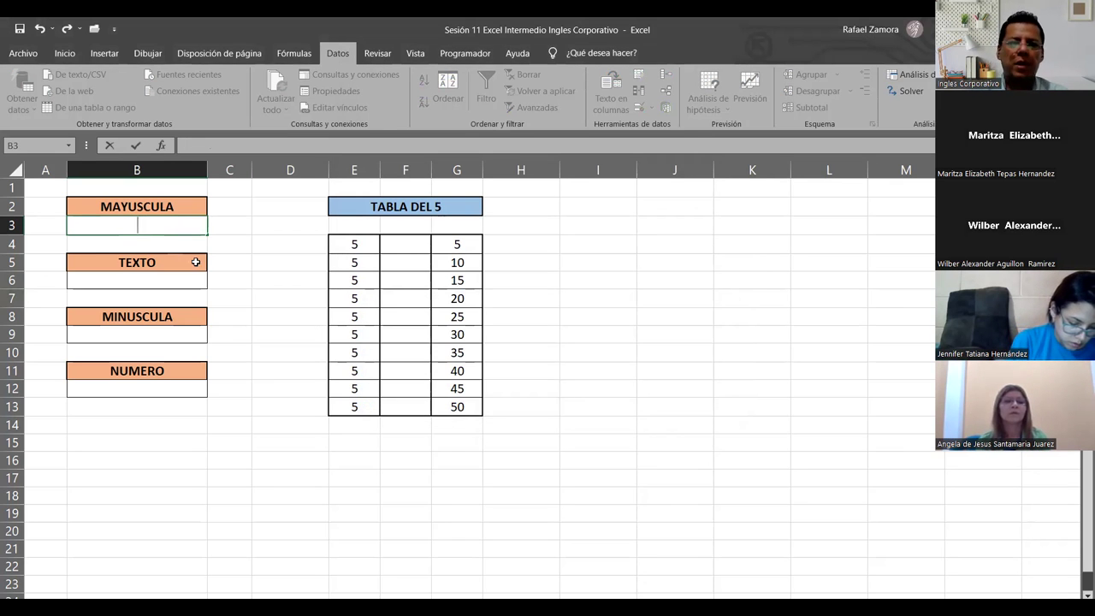
{"action": "left_click", "coordinate": [240, 292]}
{"action": "left_click", "coordinate": [196, 225]}
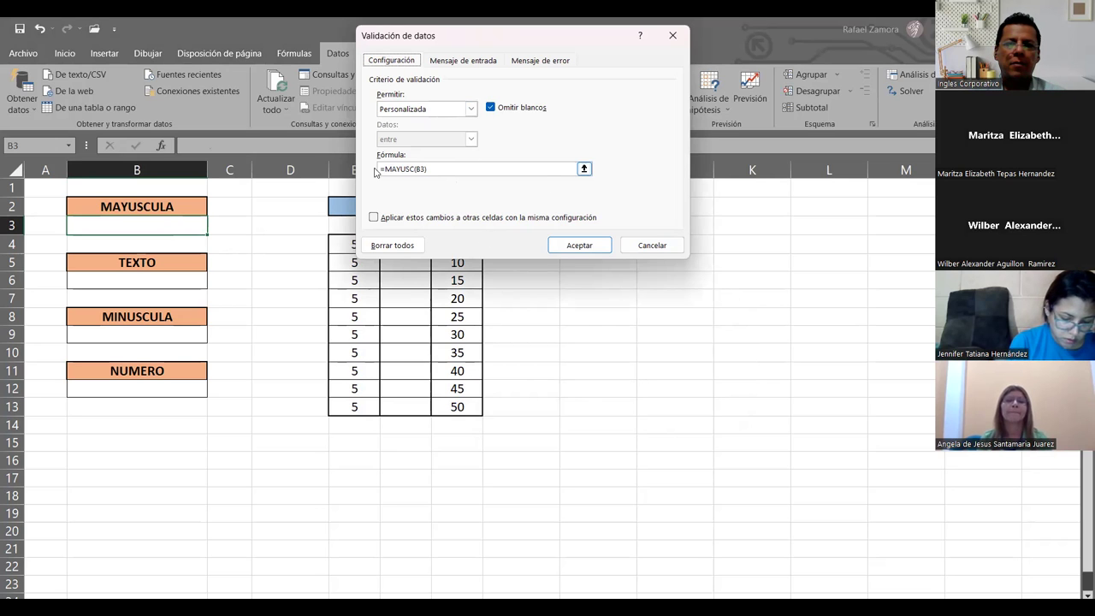
Cancel the validation dialog and enter the formula =MAYUSC(B3) in cell B15
{"action": "left_click", "coordinate": [652, 246]}
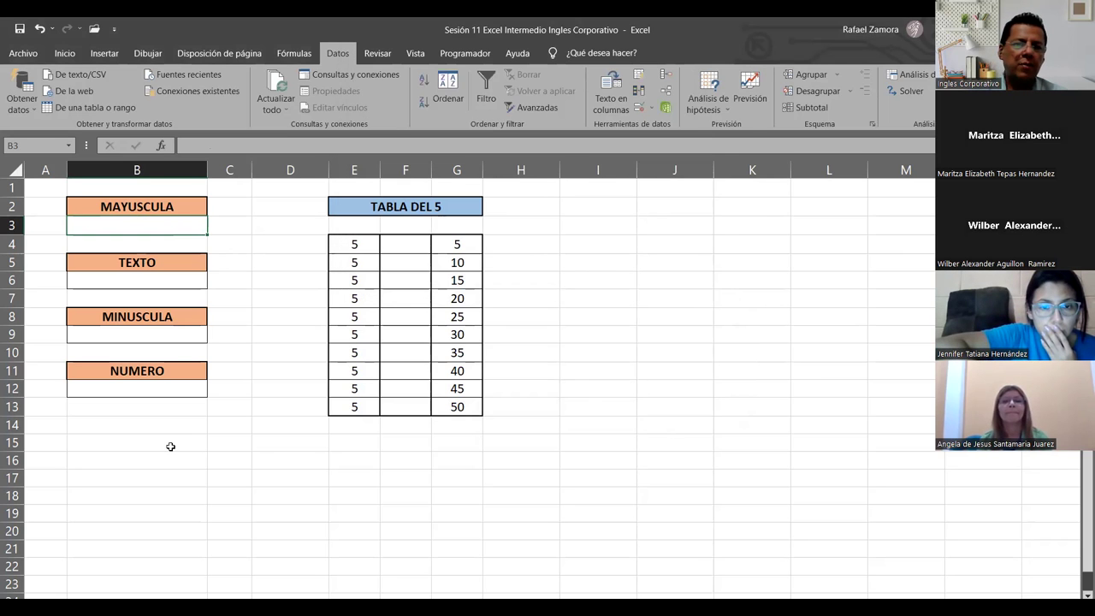
{"action": "left_click", "coordinate": [170, 446]}
{"action": "type", "text": "="}
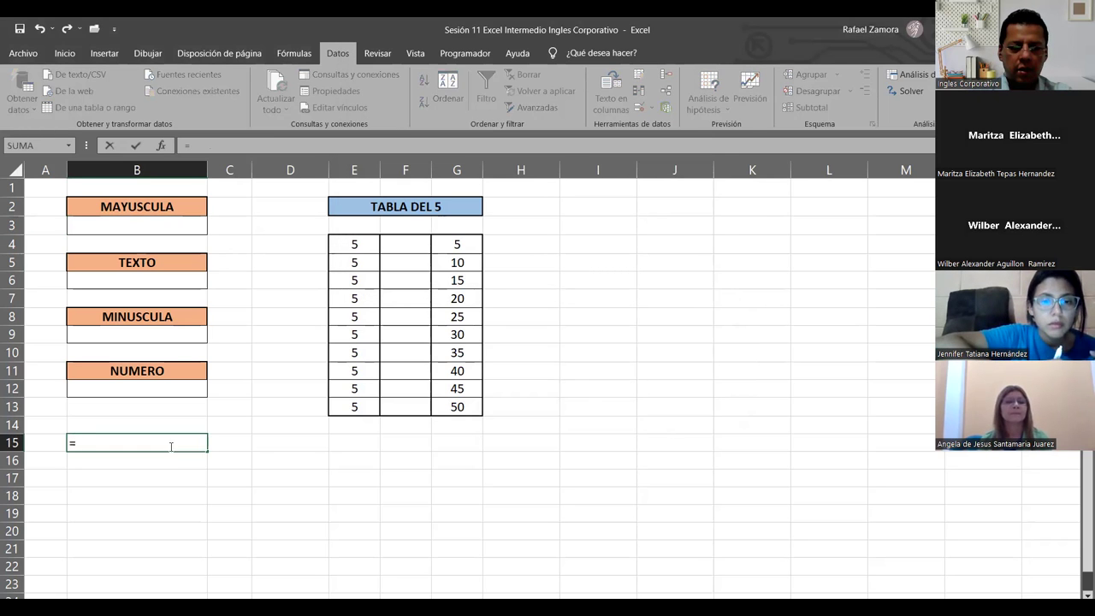
{"action": "type", "text": "mayus"}
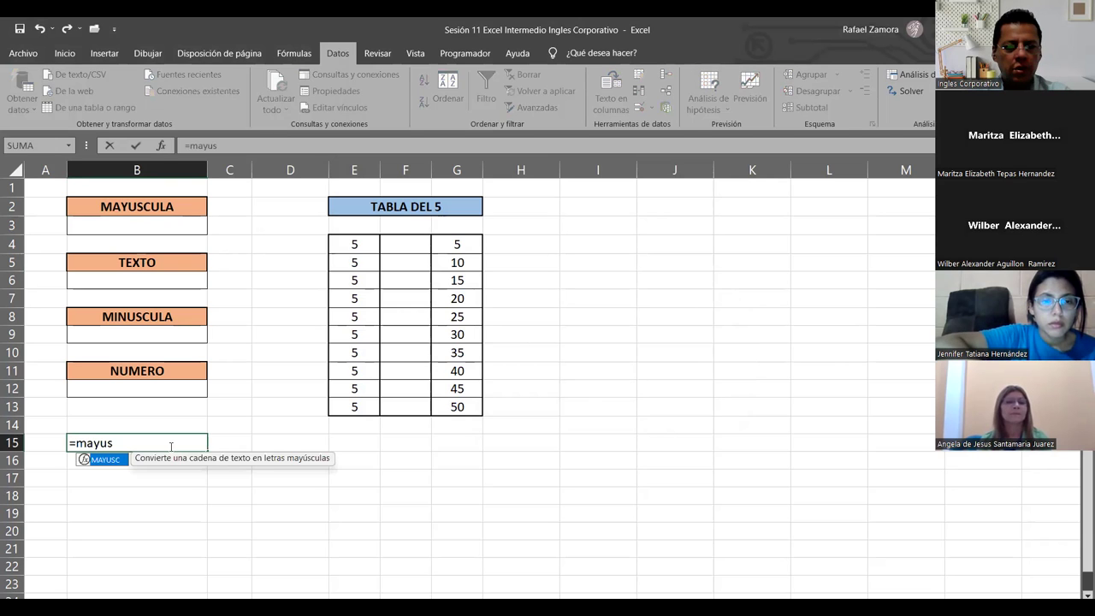
{"action": "key", "text": "Tab"}
{"action": "left_click", "coordinate": [130, 227]}
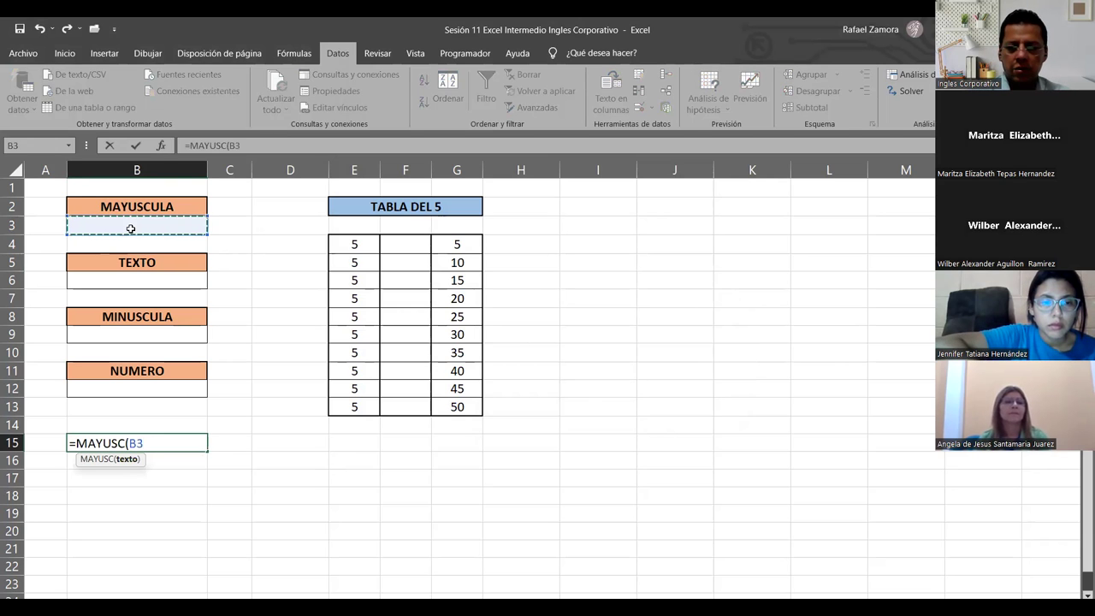
{"action": "key", "text": "Return"}
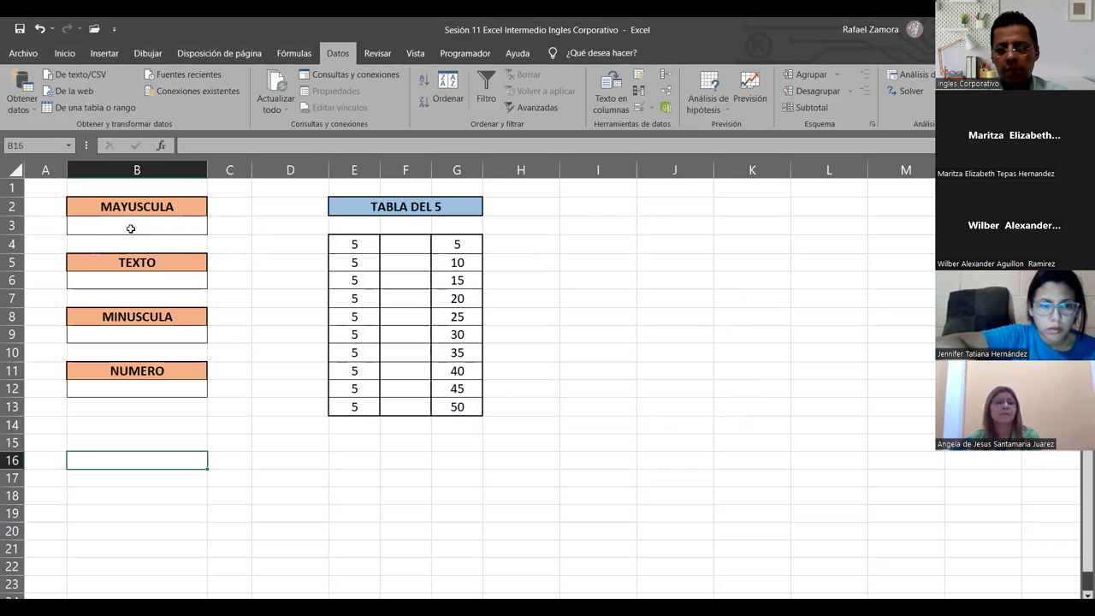
{"action": "key", "text": "Up"}
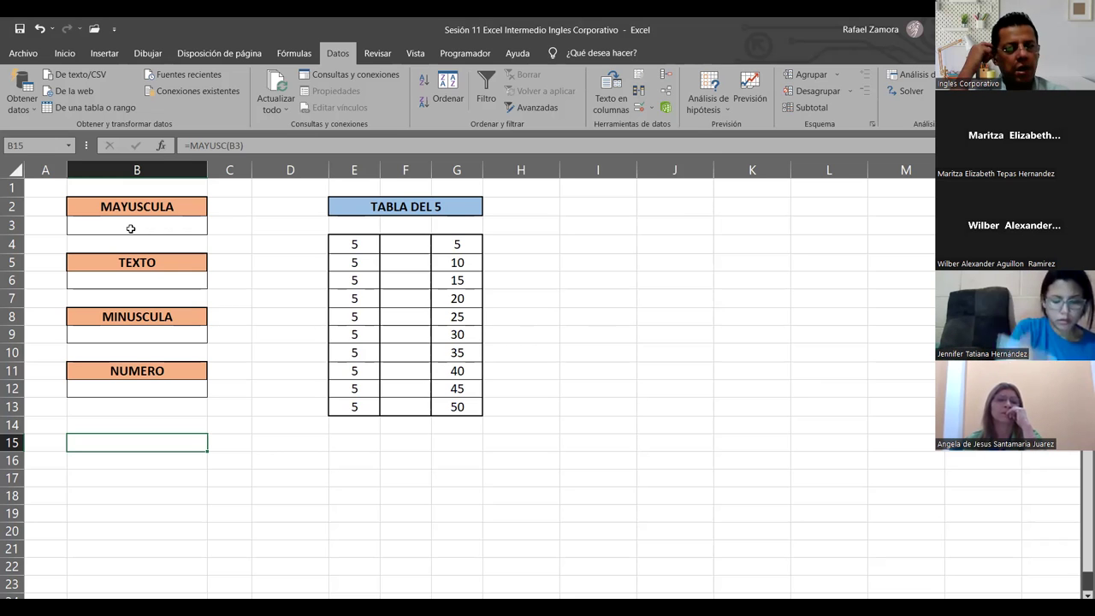
Replace B15's formula with =IGUAL(B3,MAYUSC(B3)), which shows VERDADERO while B3 is empty
{"action": "type", "text": "="}
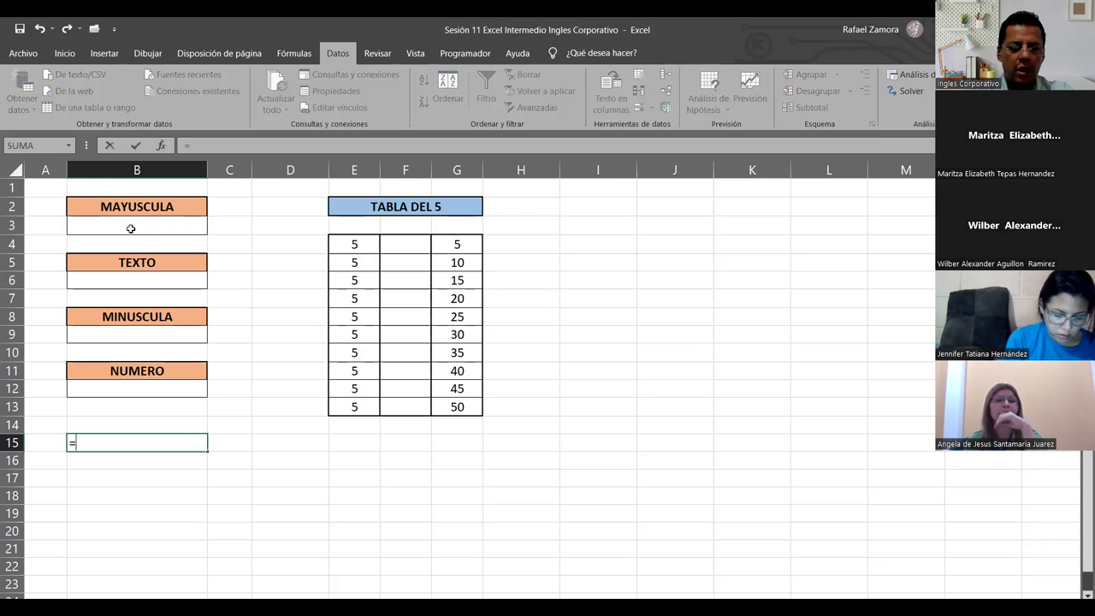
{"action": "type", "text": "IGUAL("}
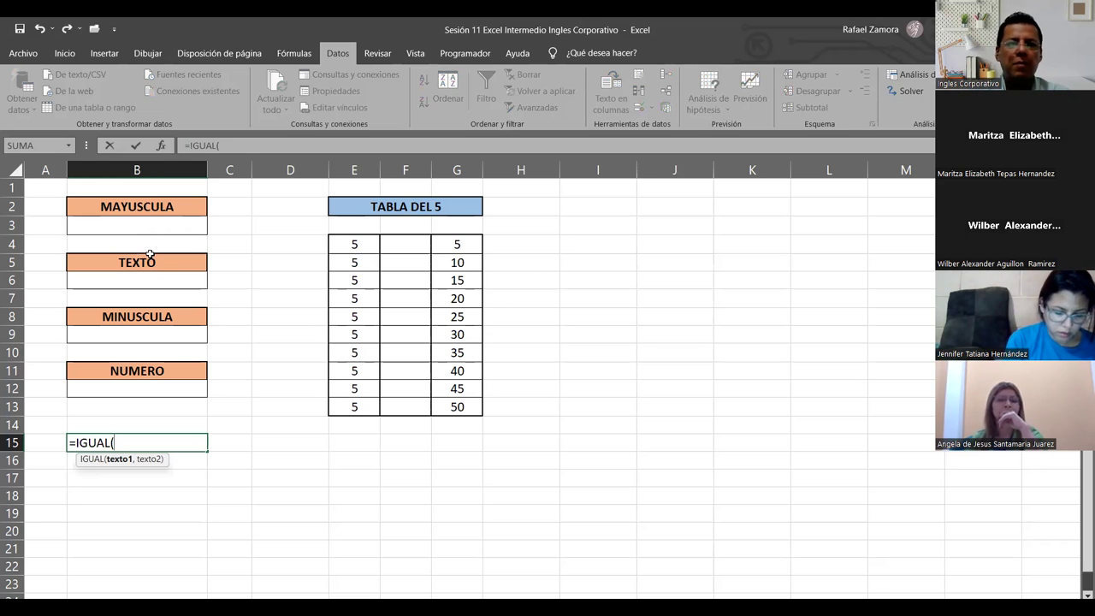
{"action": "left_click", "coordinate": [165, 224]}
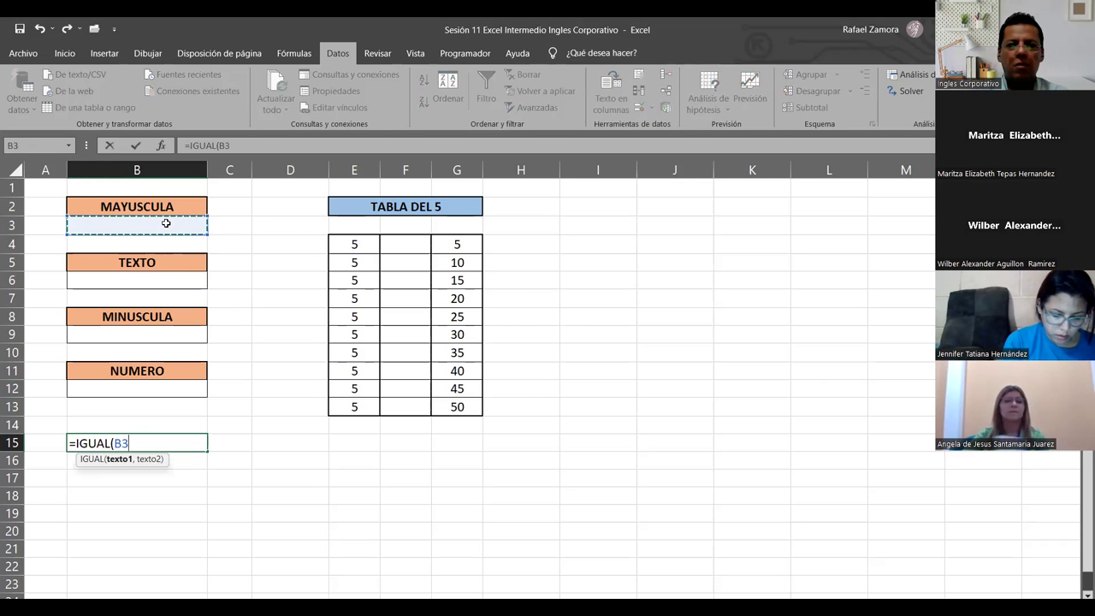
{"action": "type", "text": ","}
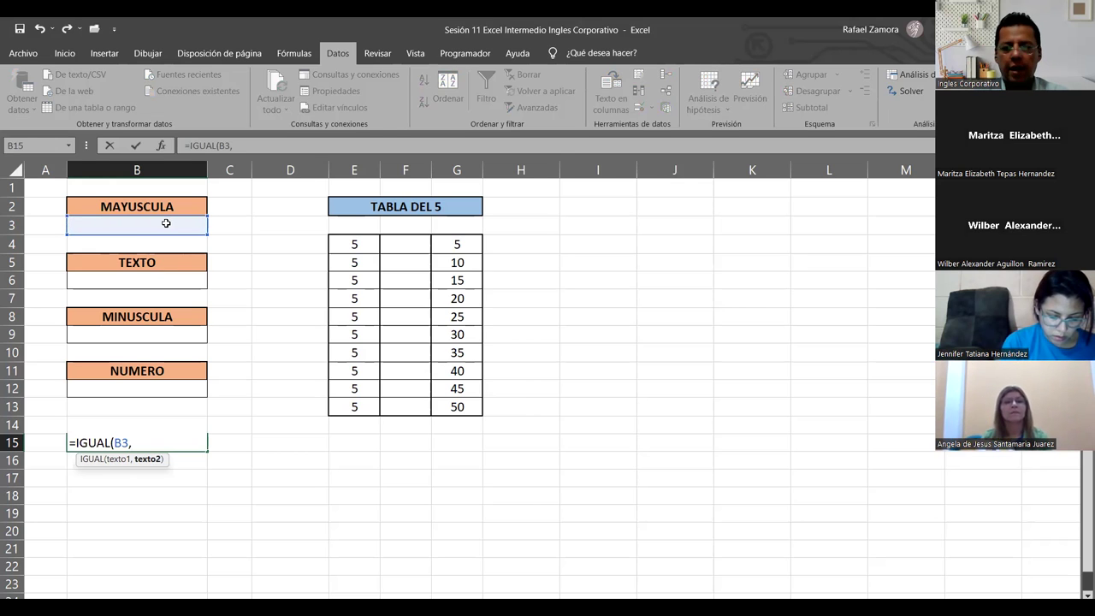
{"action": "type", "text": "mayu"}
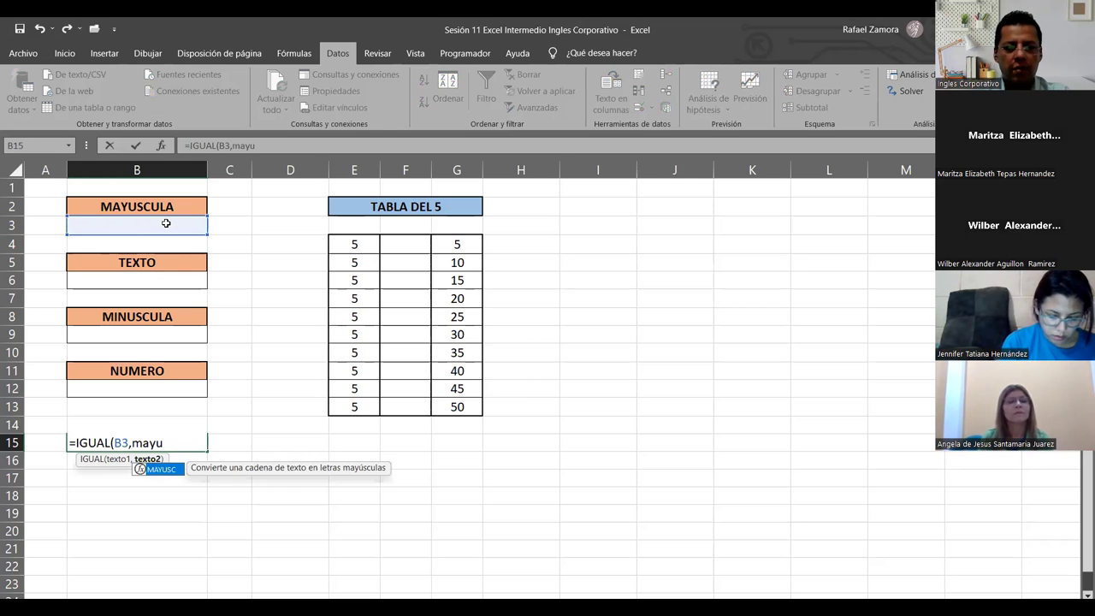
{"action": "key", "text": "Tab"}
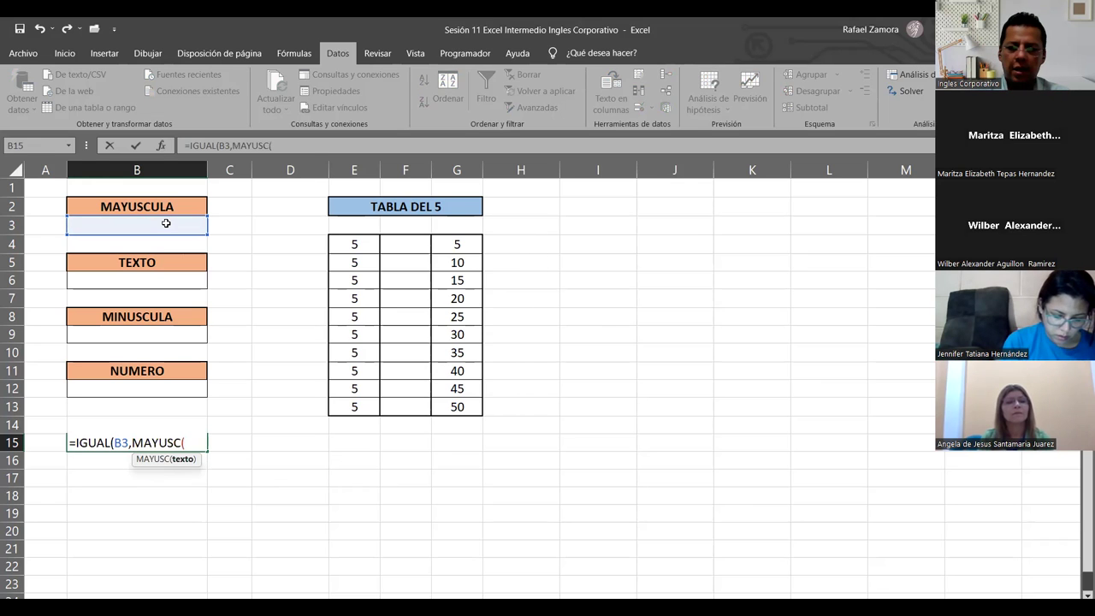
{"action": "type", "text": ")"}
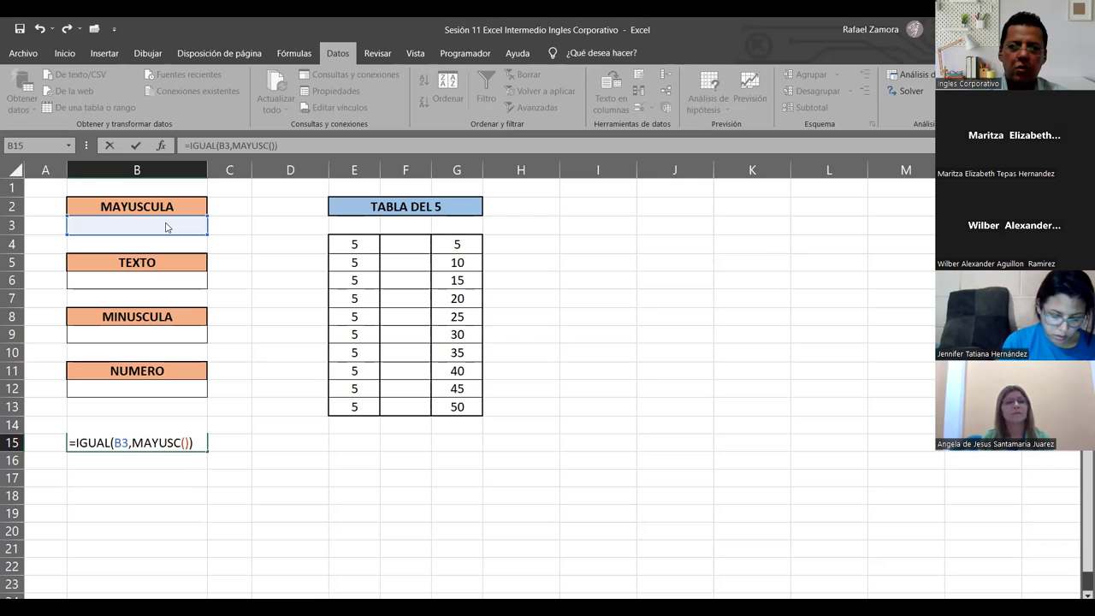
{"action": "key", "text": "Return"}
{"action": "key", "text": "Return"}
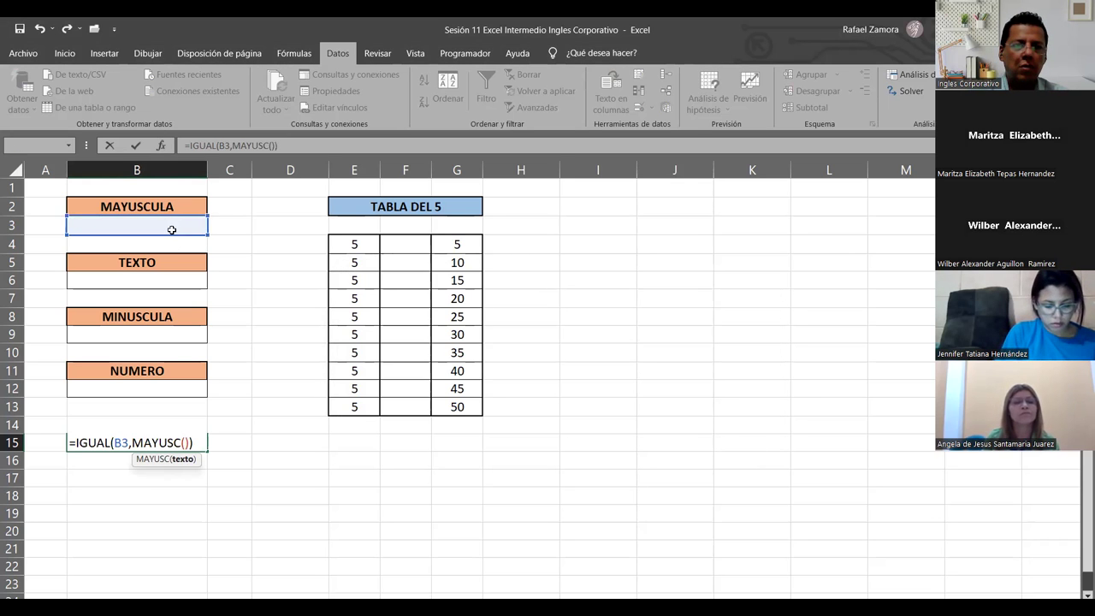
{"action": "left_click", "coordinate": [174, 220]}
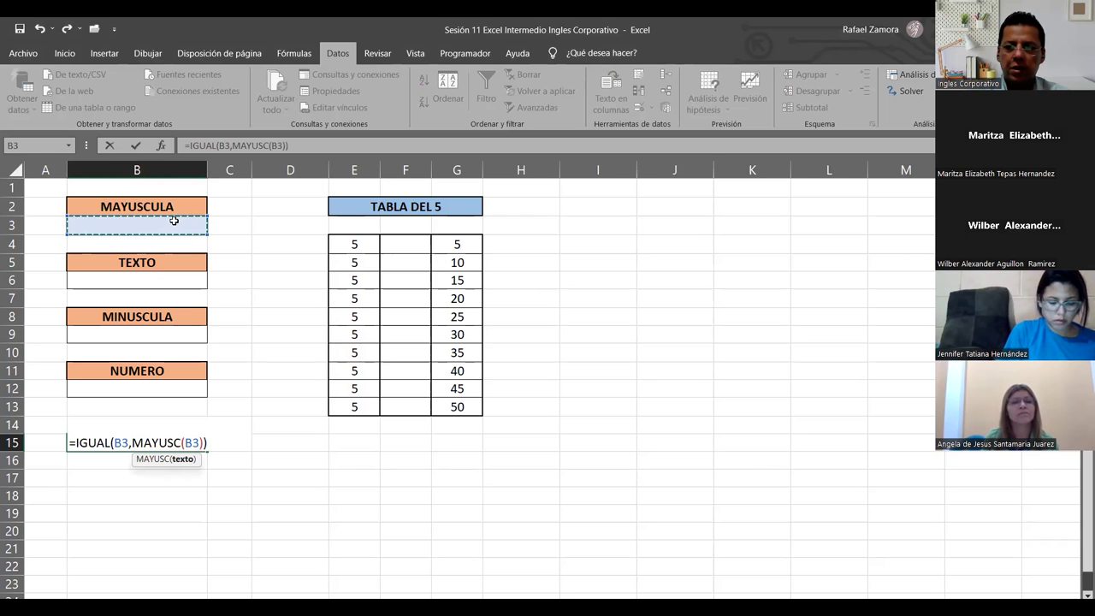
{"action": "key", "text": "Return"}
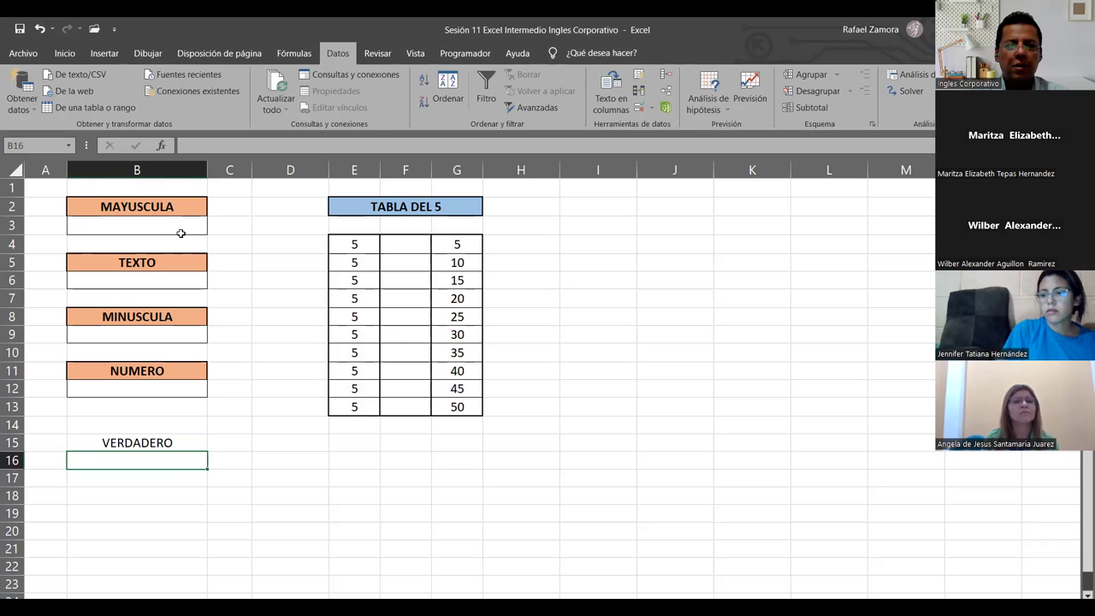
{"action": "left_click", "coordinate": [181, 232]}
Enter jnkj and then KKKNNO in B3, cancelling after both are rejected
{"action": "type", "text": "jnkj"}
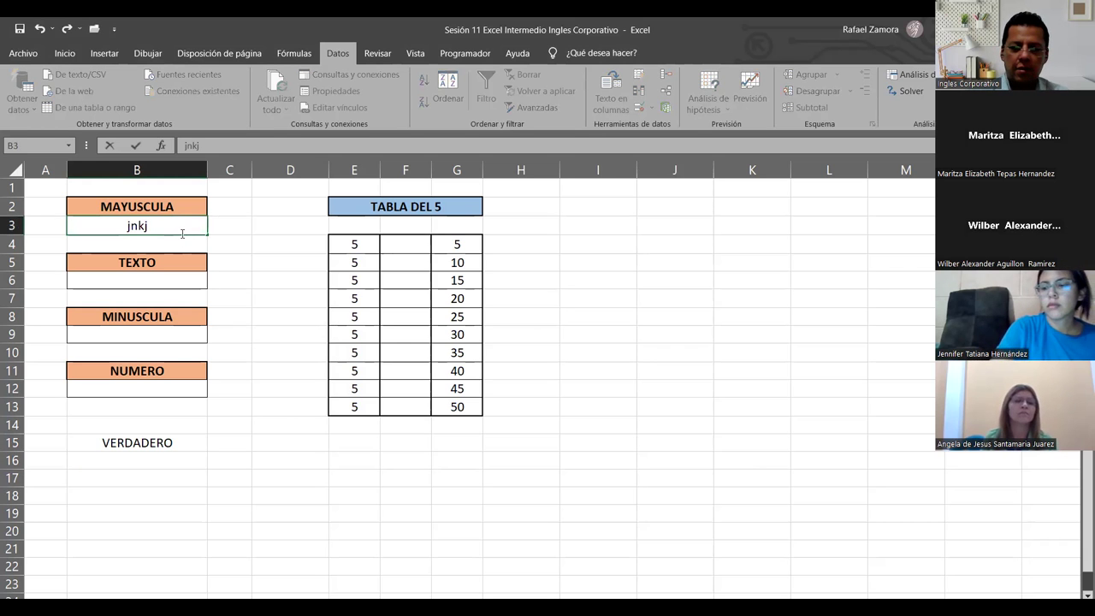
{"action": "key", "text": "Return"}
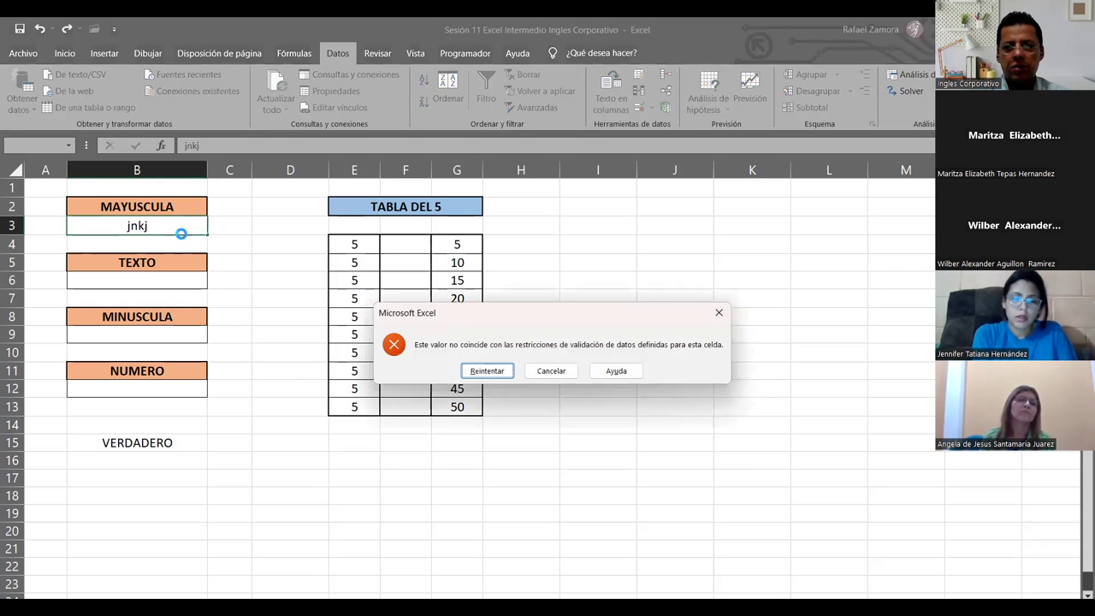
{"action": "key", "text": "Return"}
{"action": "type", "text": "KKKNNO"}
{"action": "key", "text": "Return"}
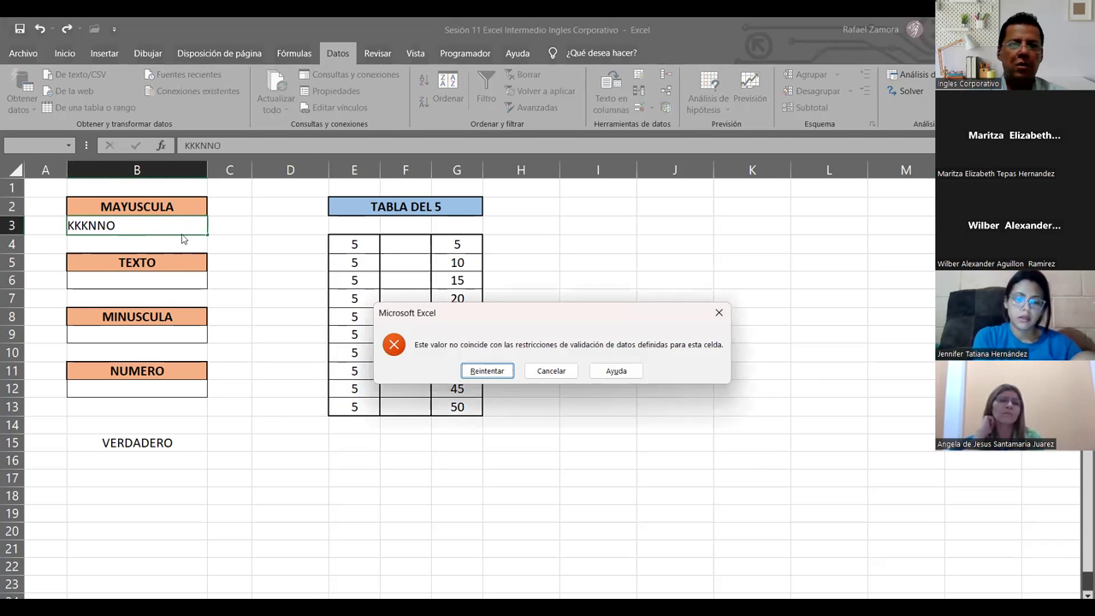
{"action": "key", "text": "Return"}
{"action": "key", "text": "Escape"}
{"action": "left_click", "coordinate": [177, 433]}
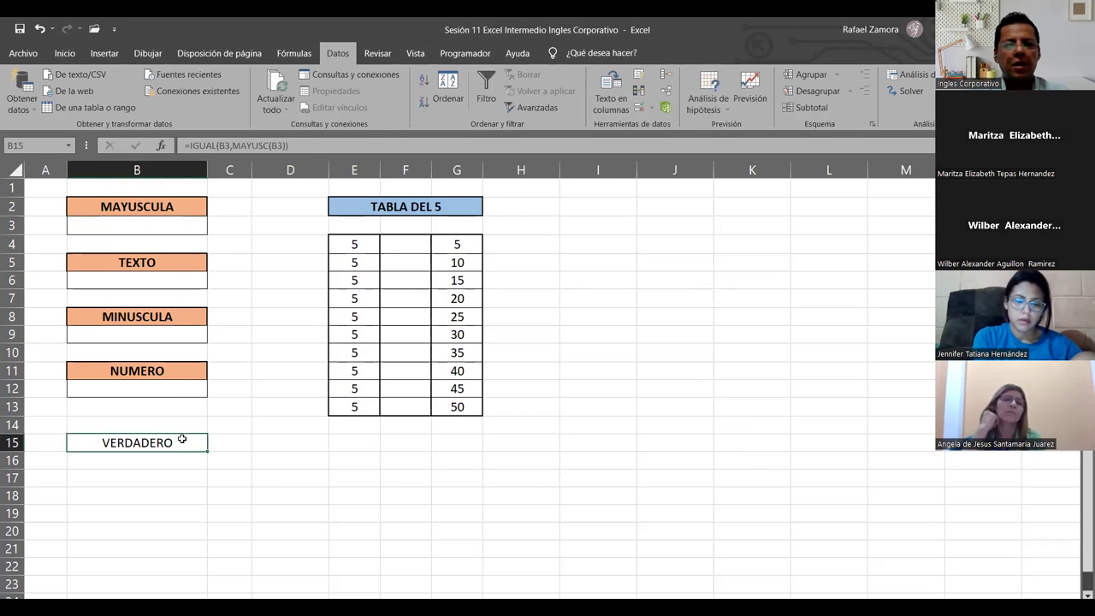
{"action": "double_click", "coordinate": [141, 437]}
{"action": "left_click", "coordinate": [126, 442]}
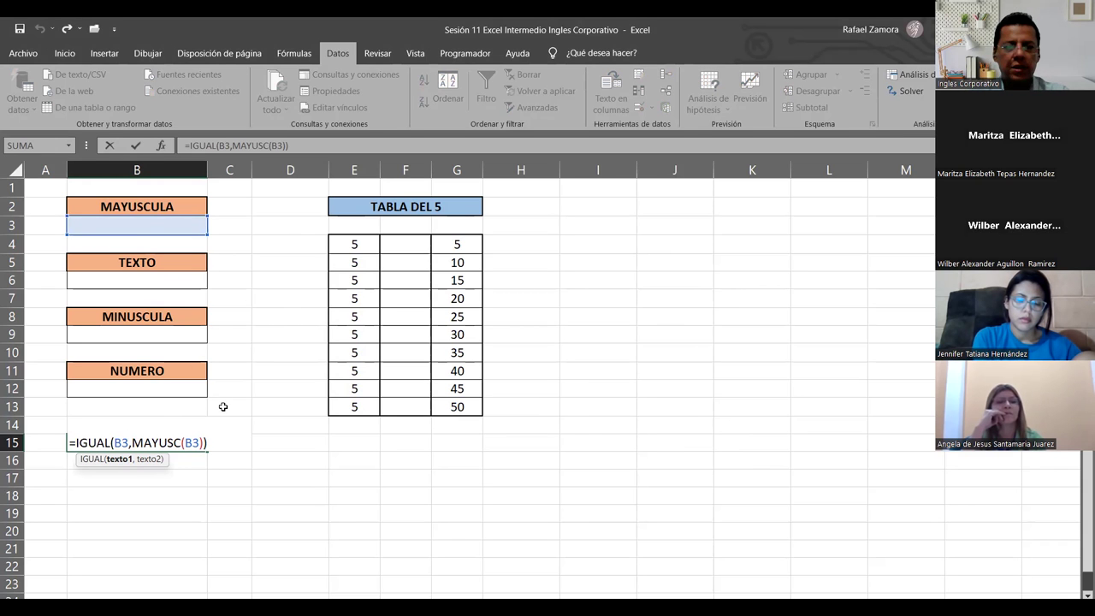
{"action": "key", "text": "ctrl+Return"}
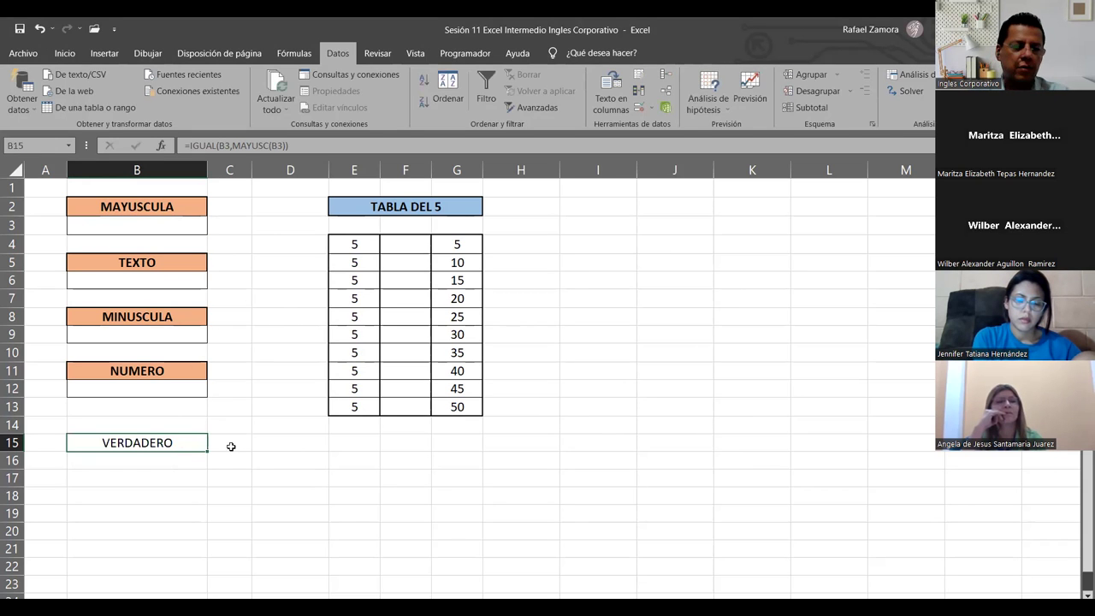
Open data validation, choose Personalizada, then cancel without saving
{"action": "left_click", "coordinate": [644, 113]}
{"action": "left_click", "coordinate": [428, 109]}
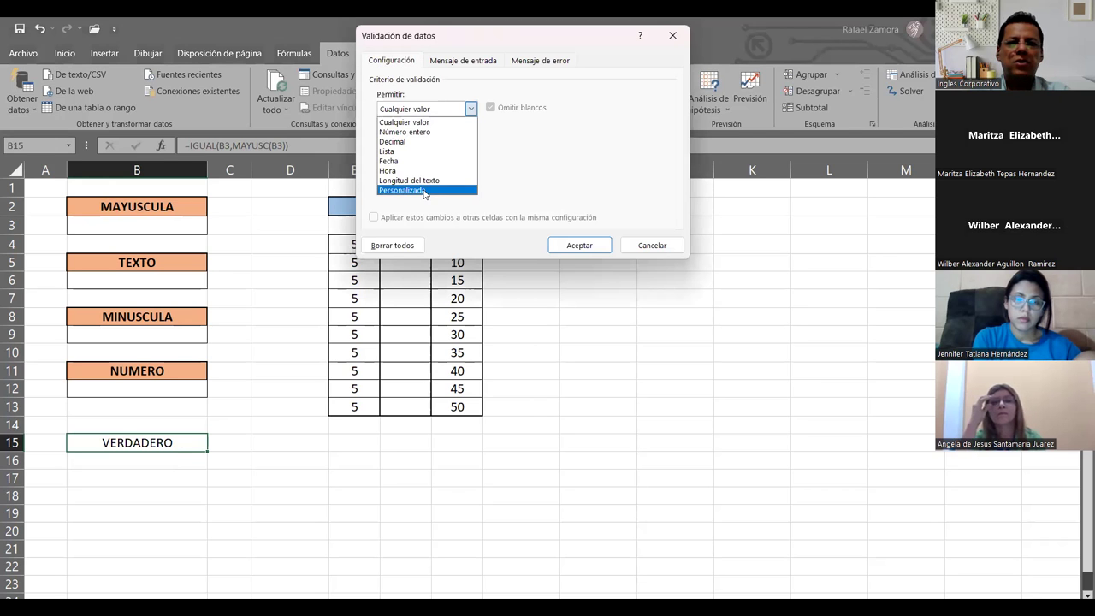
{"action": "left_click", "coordinate": [423, 192]}
{"action": "type", "text": "="}
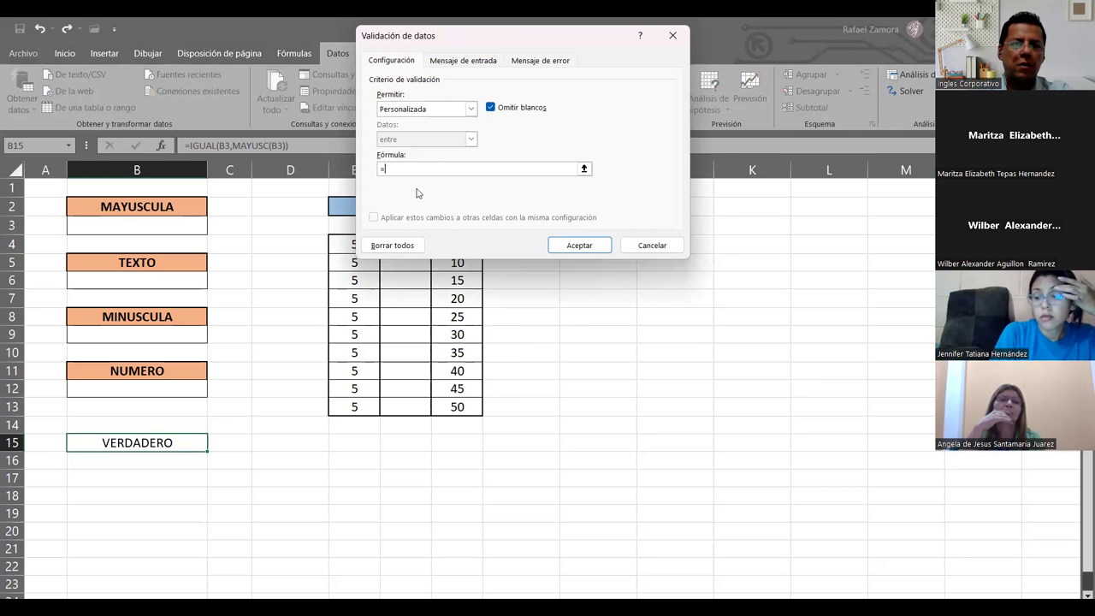
{"action": "key", "text": "Escape"}
Reselect B3 and rewrite its validation formula as =igual(B3,mayusc(B3))
{"action": "left_click", "coordinate": [132, 224]}
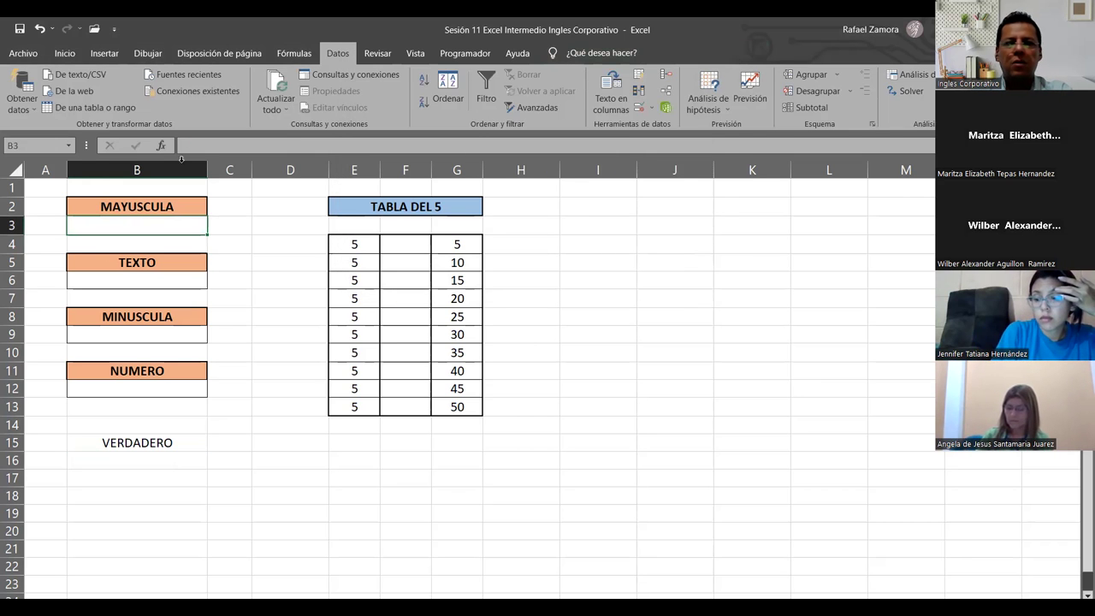
{"action": "left_click", "coordinate": [641, 112]}
{"action": "left_click_drag", "start_coordinate": [427, 168], "coordinate": [382, 171]}
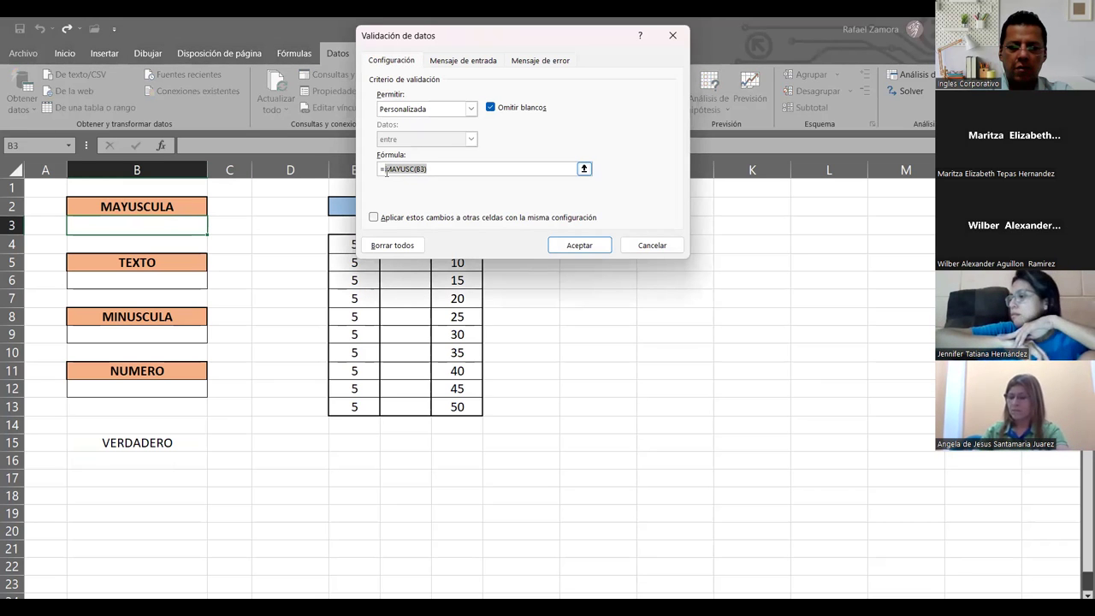
{"action": "type", "text": "igual("}
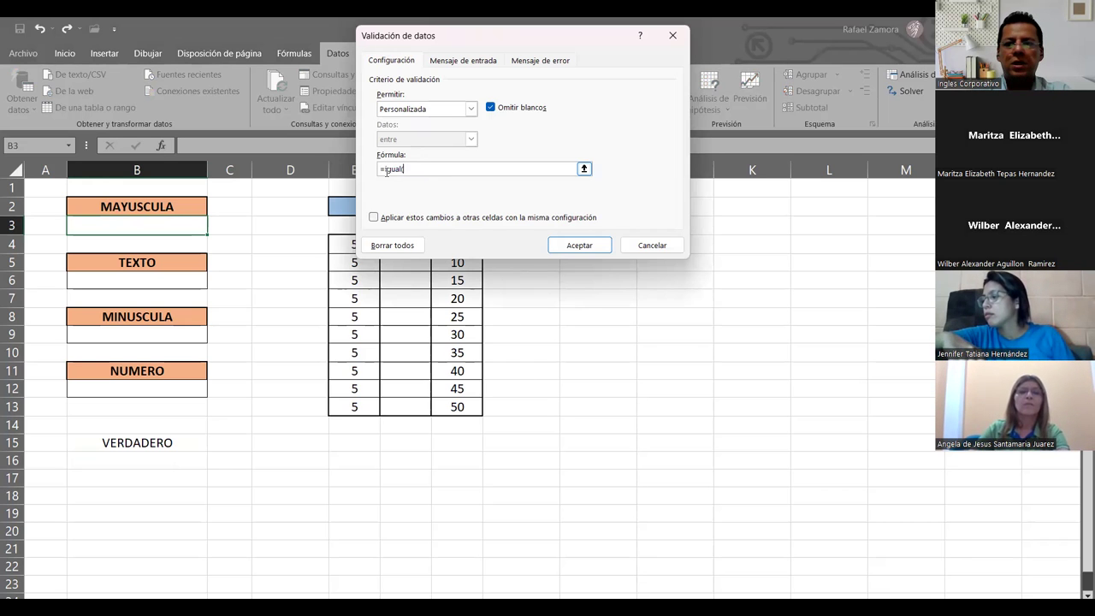
{"action": "left_click", "coordinate": [210, 226]}
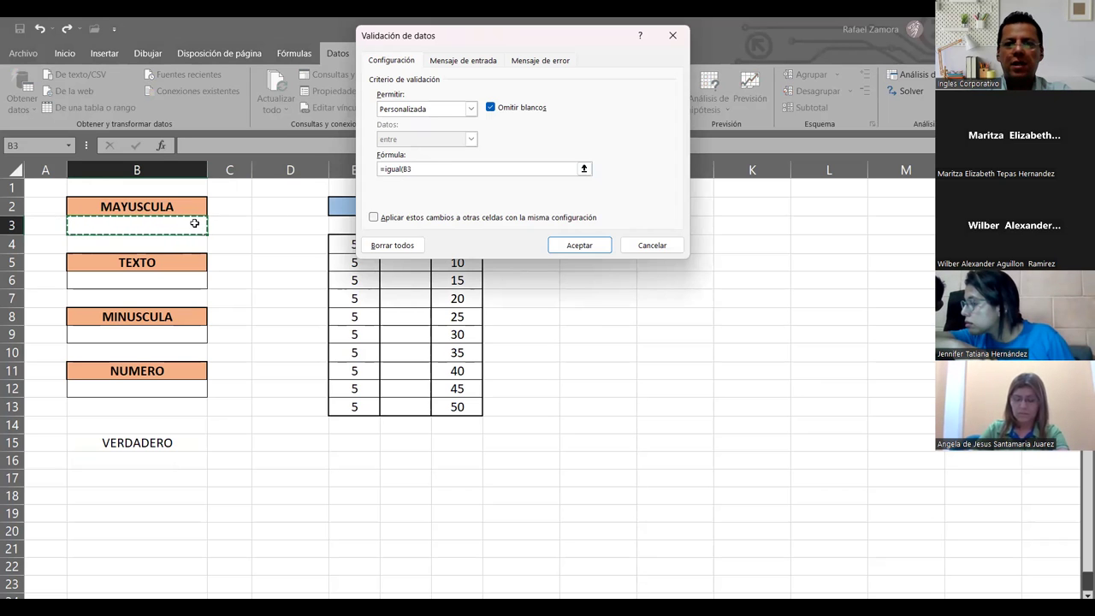
{"action": "type", "text": ","}
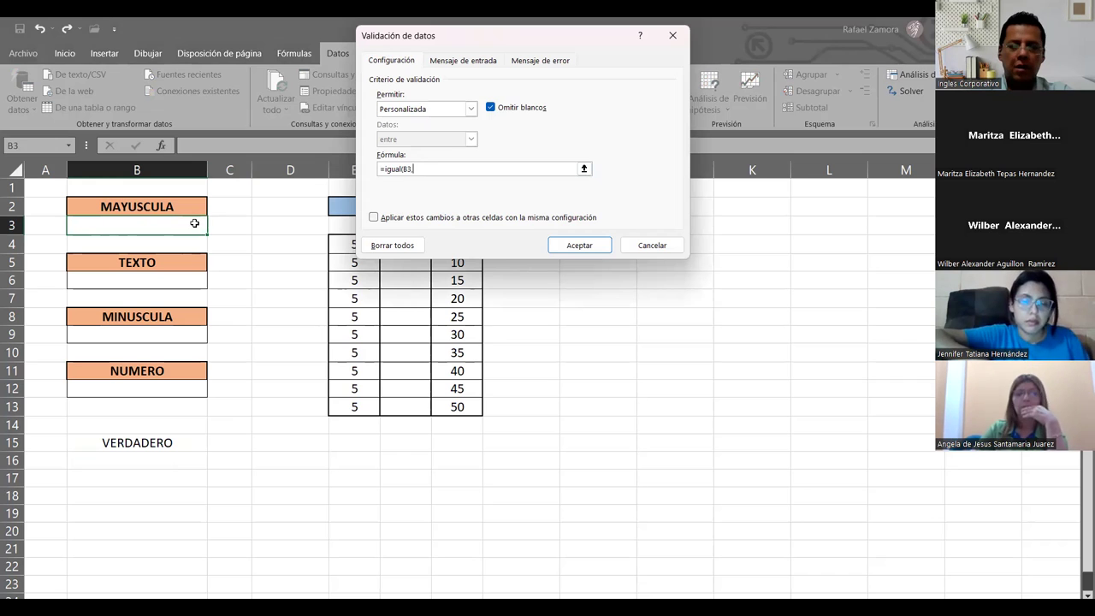
{"action": "type", "text": "mayusc"}
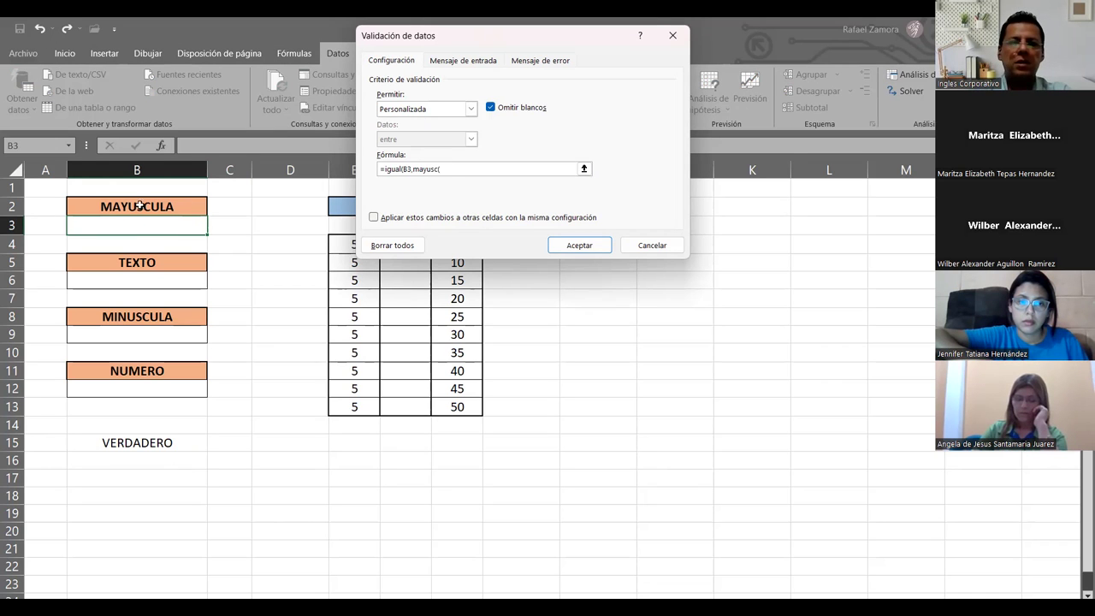
{"action": "type", "text": "("}
{"action": "left_click", "coordinate": [159, 225]}
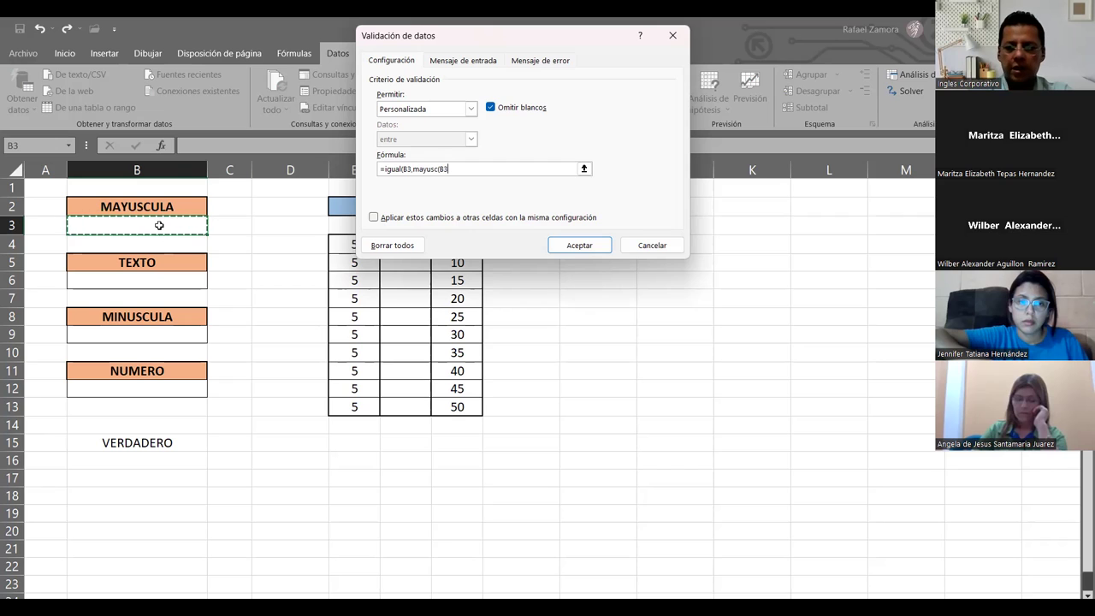
{"action": "type", "text": ")"}
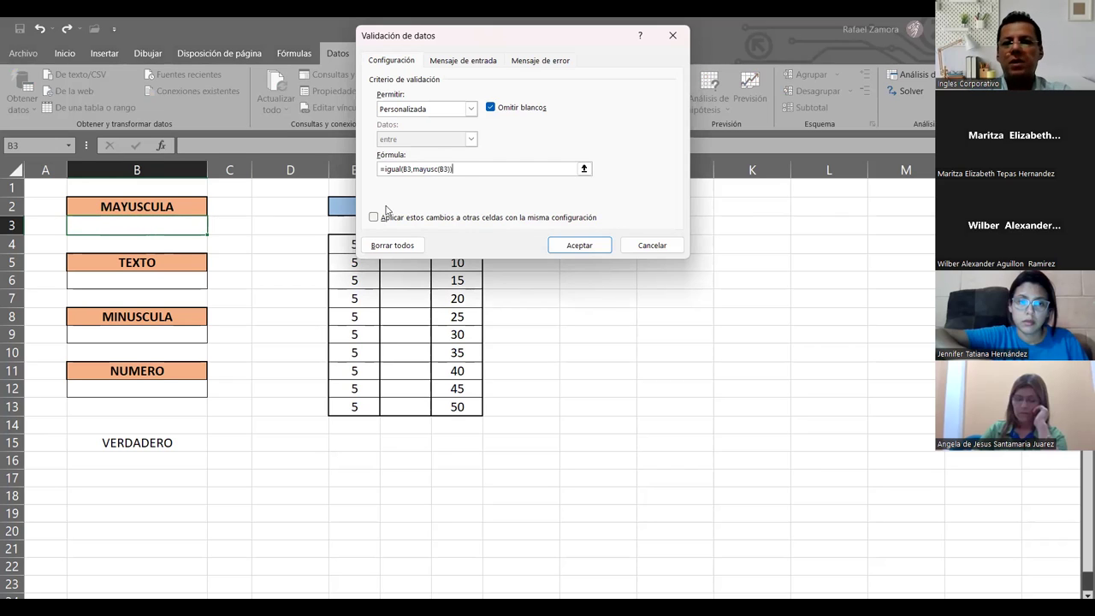
Save the revised rule and test B3 with the entries sdsdfs, Excel and EXCEL
{"action": "left_click", "coordinate": [592, 243]}
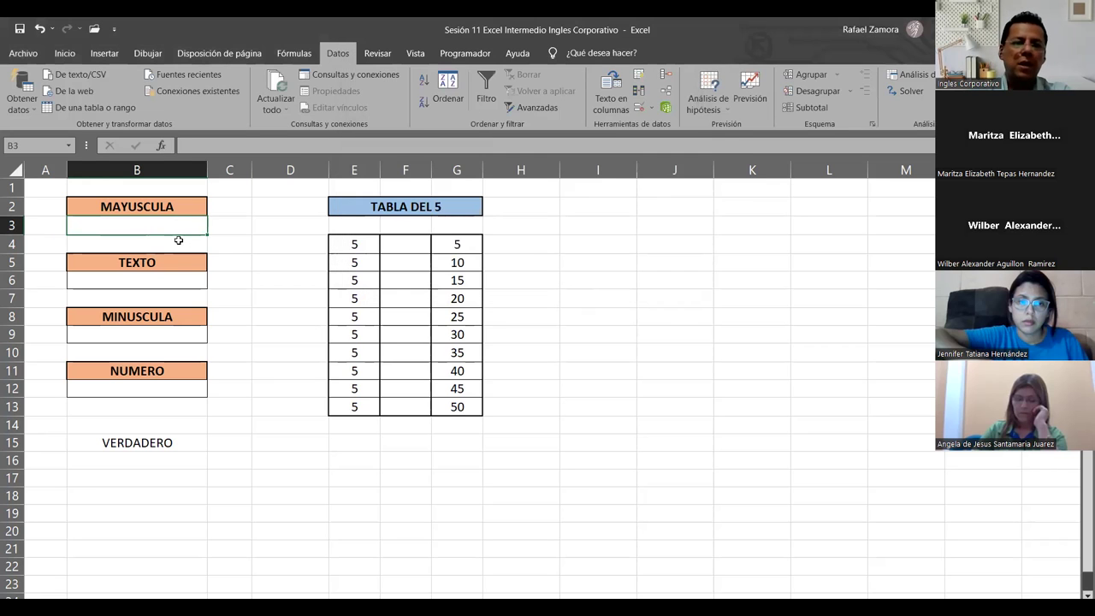
{"action": "type", "text": "sdsdfs"}
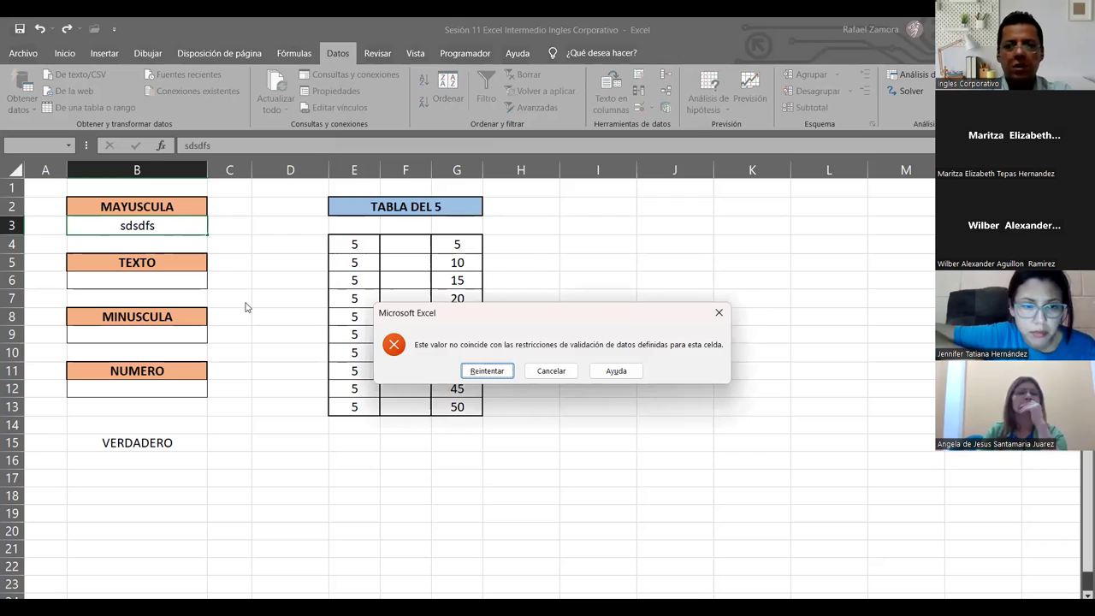
{"action": "key", "text": "Return"}
{"action": "type", "text": "Excel"}
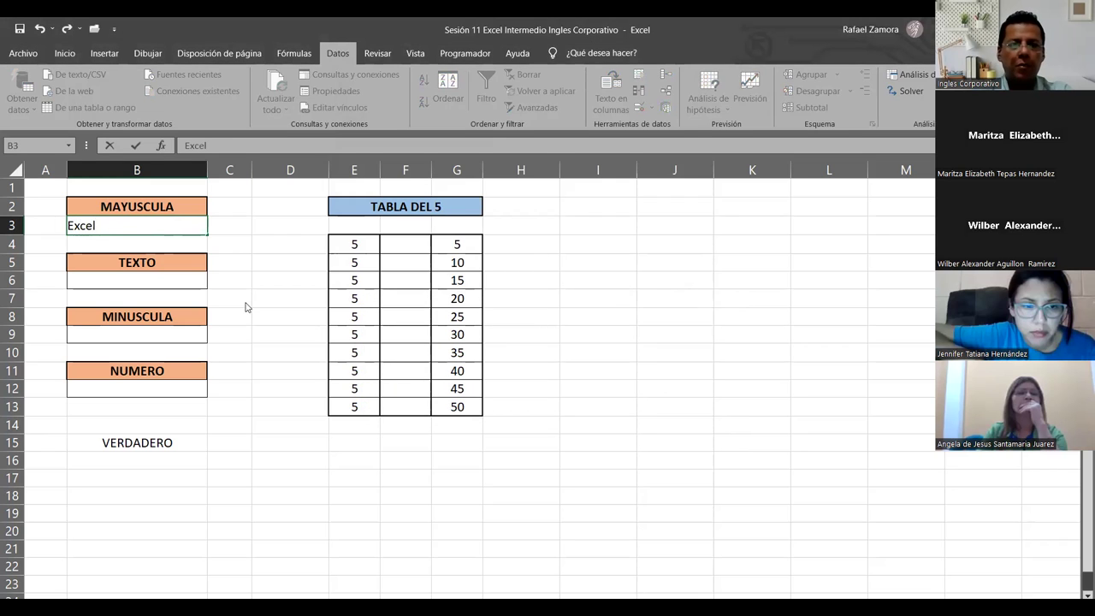
{"action": "key", "text": "Return"}
{"action": "key", "text": "Return"}
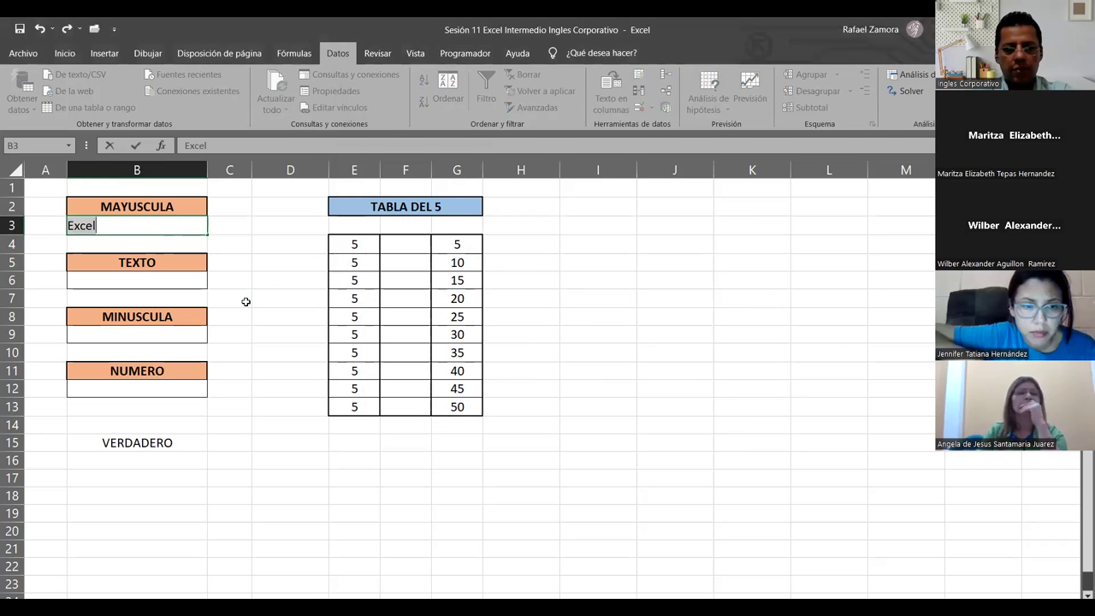
{"action": "type", "text": "EXCEL"}
{"action": "key", "text": "Return"}
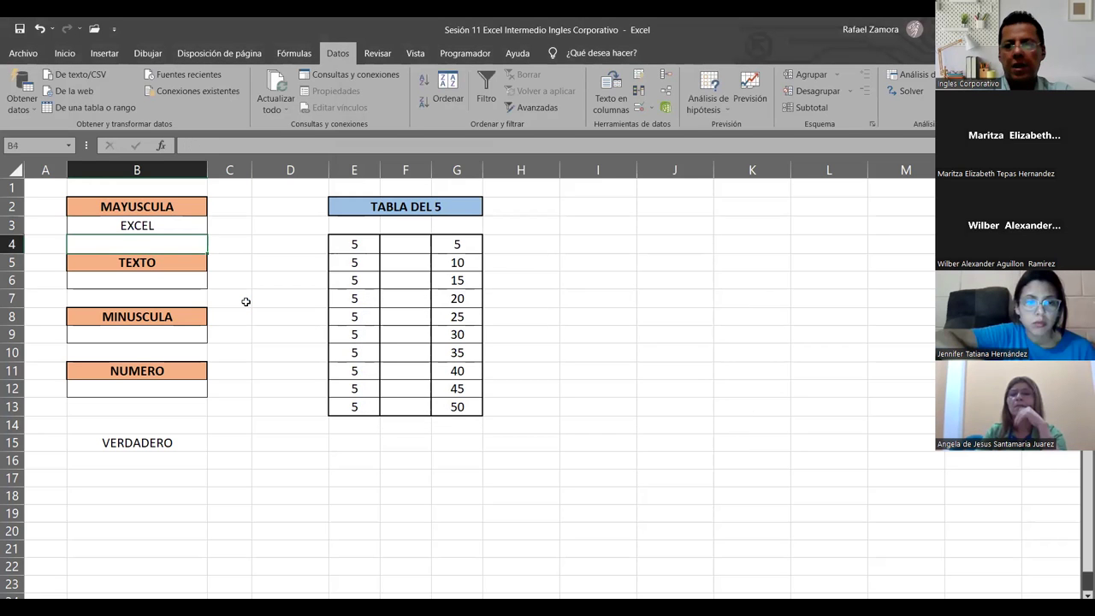
{"action": "key", "text": "Up"}
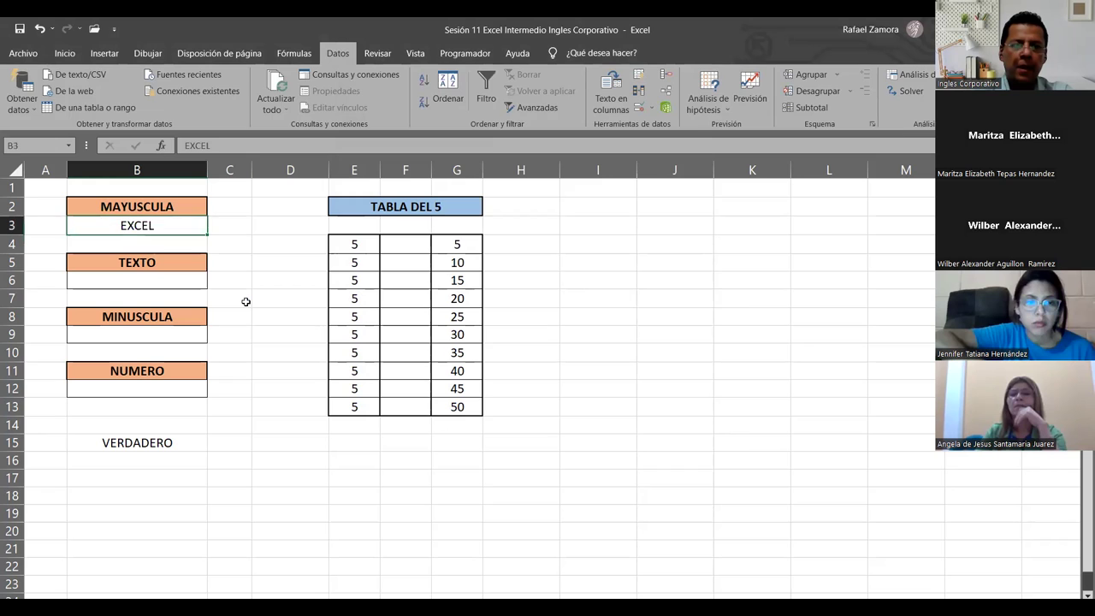
Test lowercase excel in B3, then replace it and commit uppercase EXCEL
{"action": "type", "text": "SMDKSM"}
{"action": "key", "text": "BackSpace"}
{"action": "key", "text": "BackSpace"}
{"action": "key", "text": "BackSpace"}
{"action": "key", "text": "BackSpace"}
{"action": "key", "text": "BackSpace"}
{"action": "type", "text": "excel"}
{"action": "key", "text": "Return"}
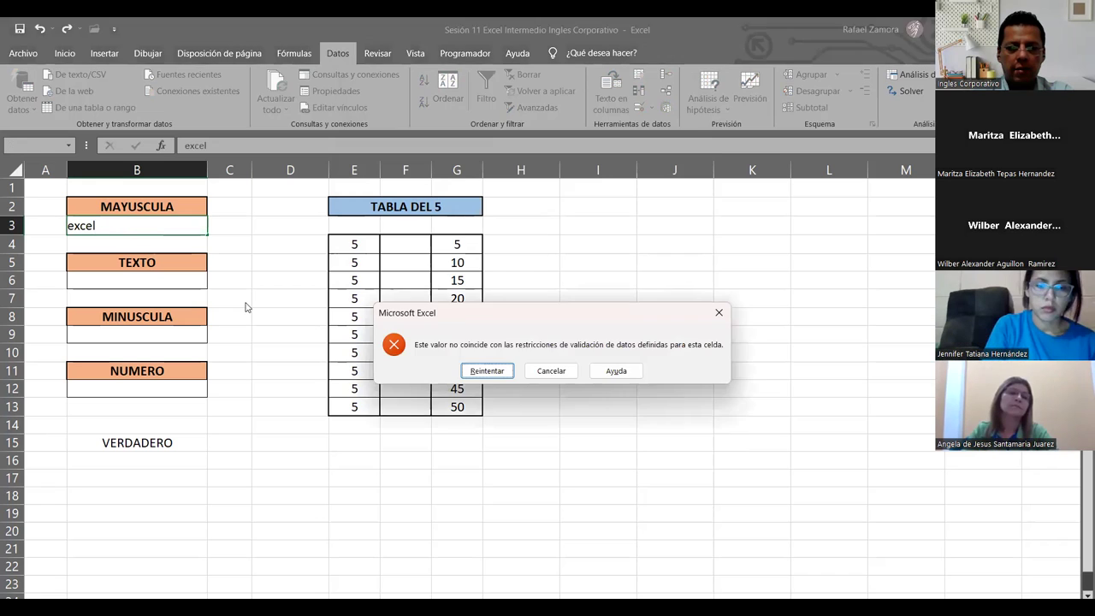
{"action": "key", "text": "Return"}
{"action": "type", "text": "Excel"}
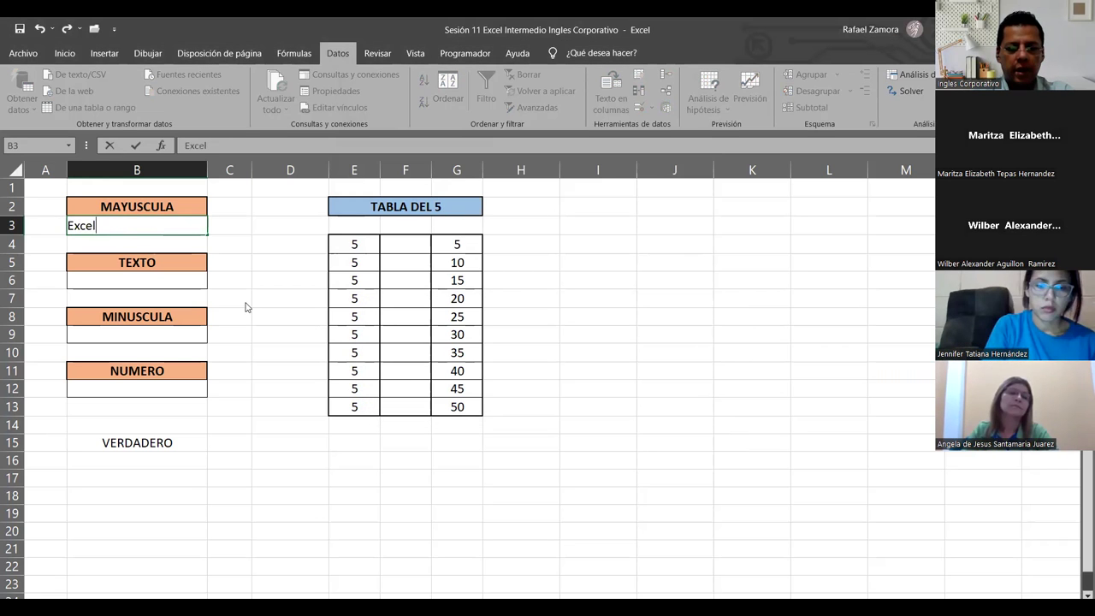
{"action": "key", "text": "shift+Home"}
{"action": "type", "text": "EXCEL"}
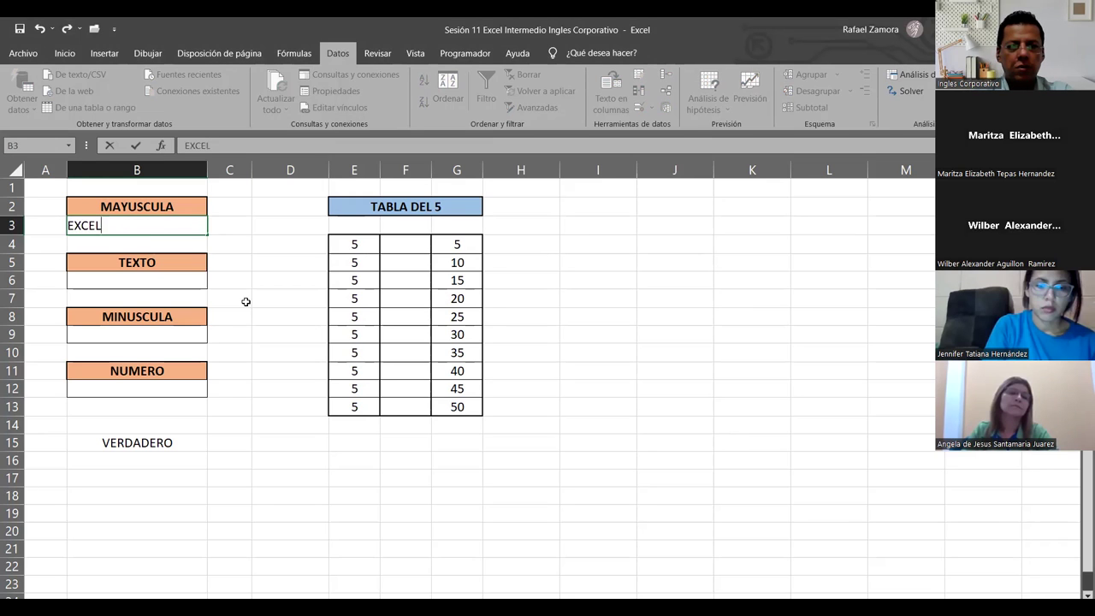
{"action": "key", "text": "Return"}
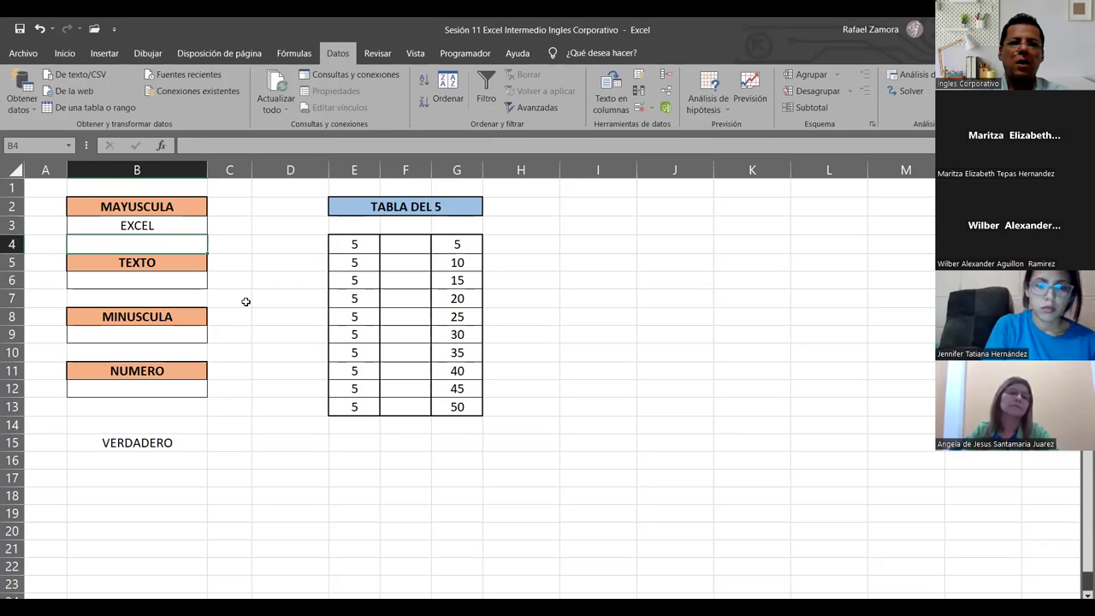
{"action": "double_click", "coordinate": [183, 442]}
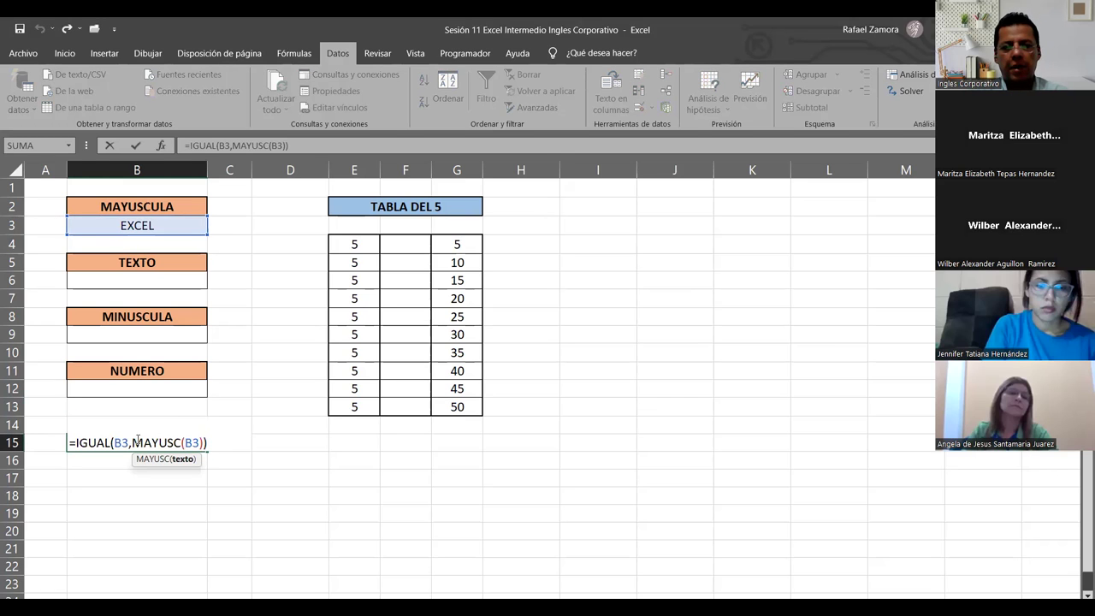
{"action": "left_click", "coordinate": [207, 442]}
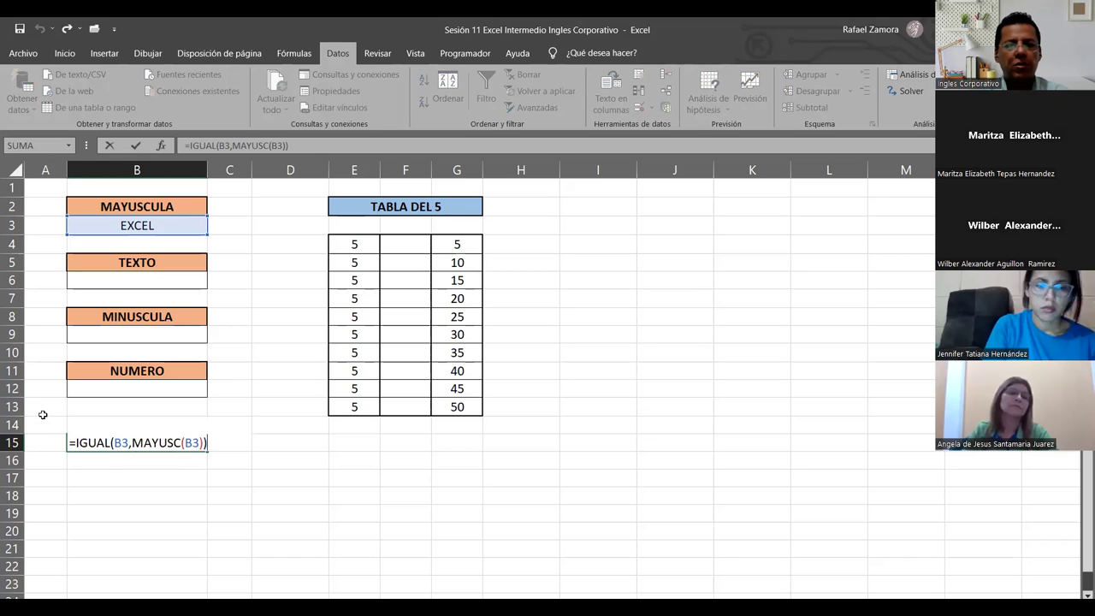
{"action": "left_click_drag", "start_coordinate": [106, 442], "coordinate": [76, 442]}
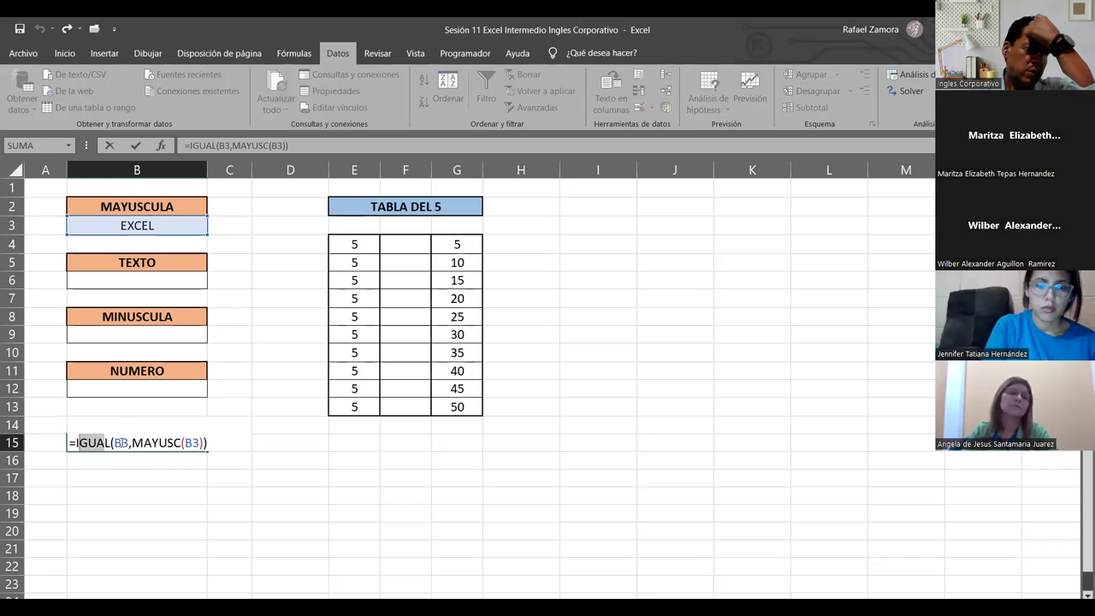
{"action": "left_click", "coordinate": [121, 442]}
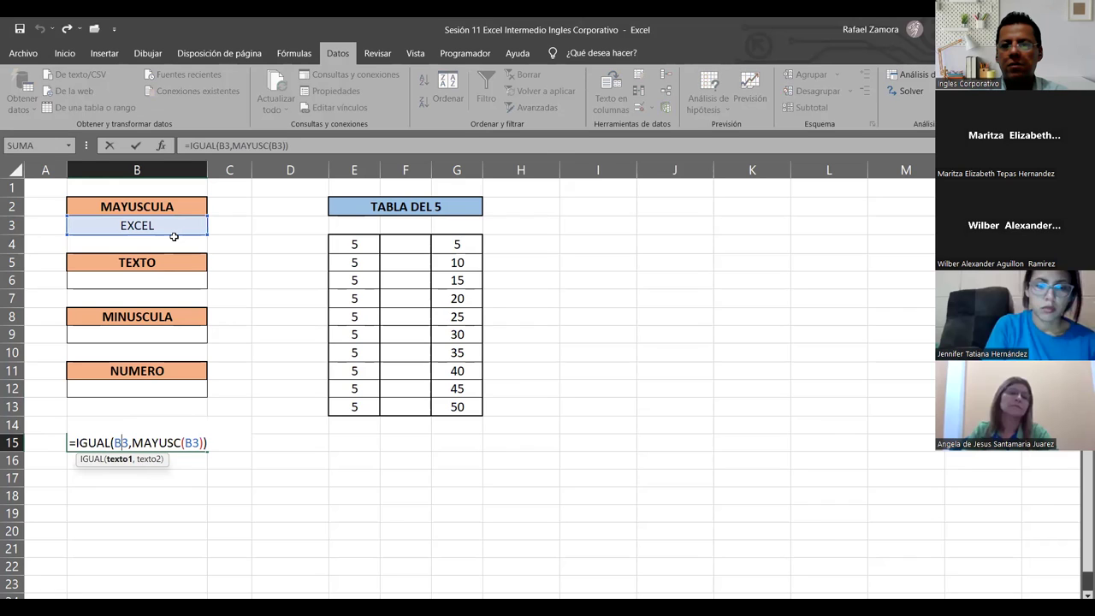
{"action": "left_click", "coordinate": [159, 442]}
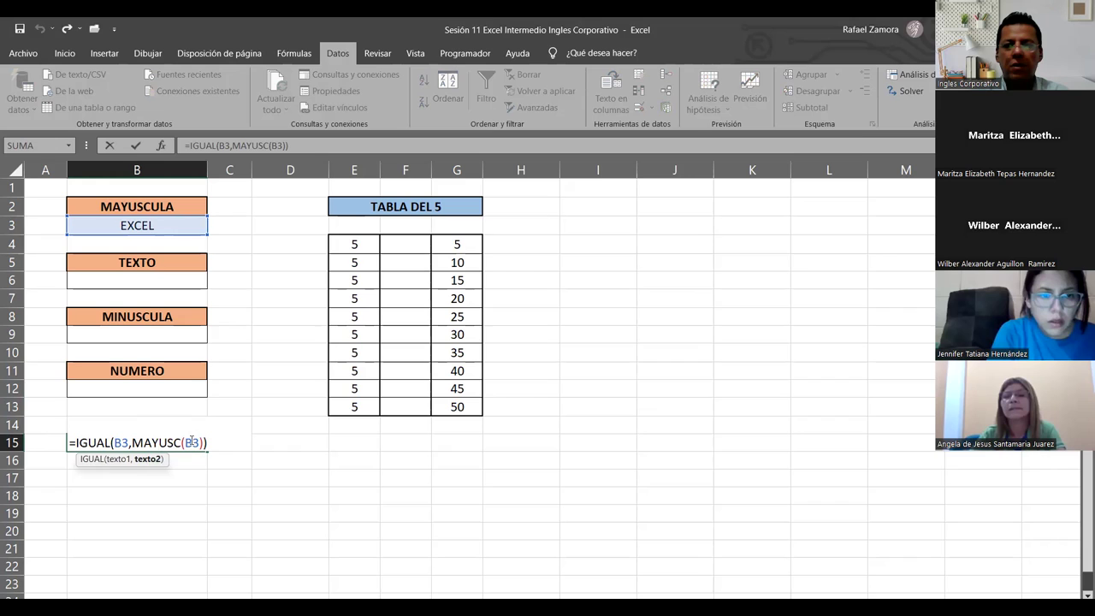
{"action": "left_click", "coordinate": [191, 441]}
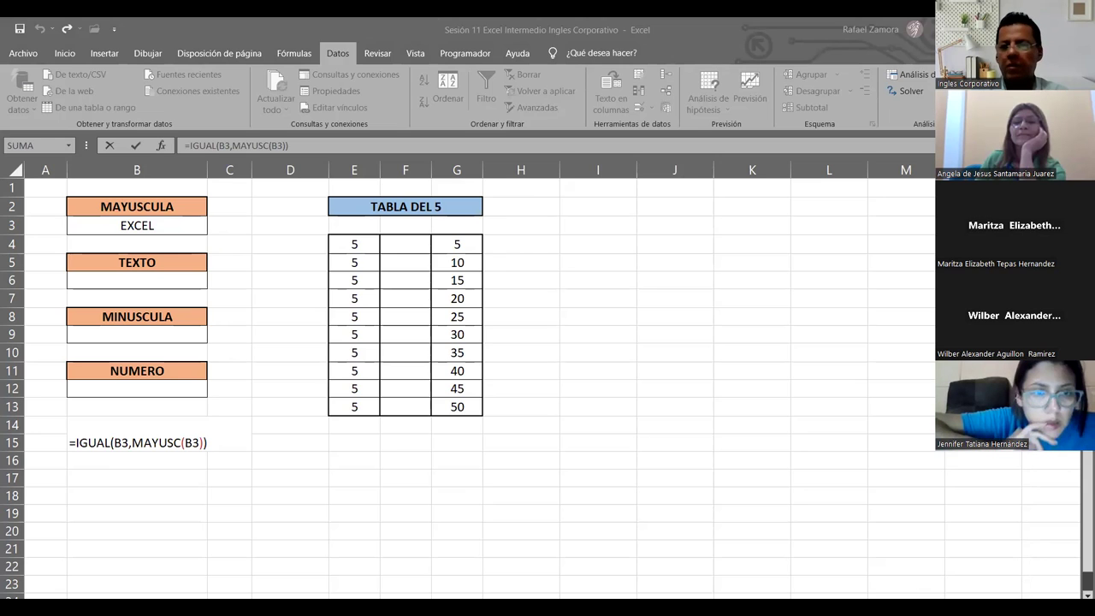
{"action": "left_click", "coordinate": [591, 442]}
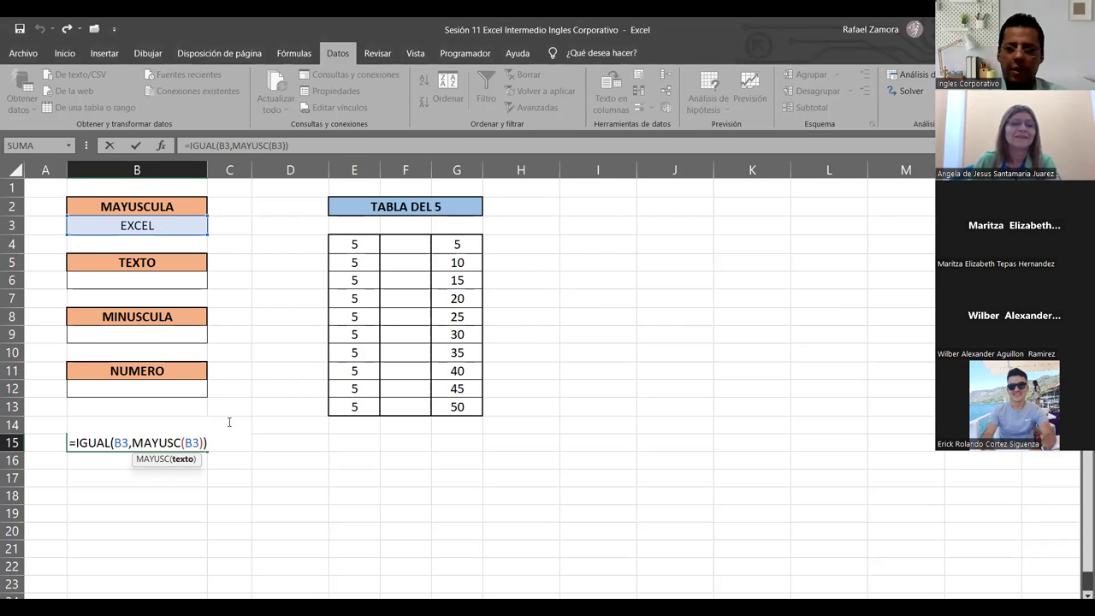
{"action": "key", "text": "Return"}
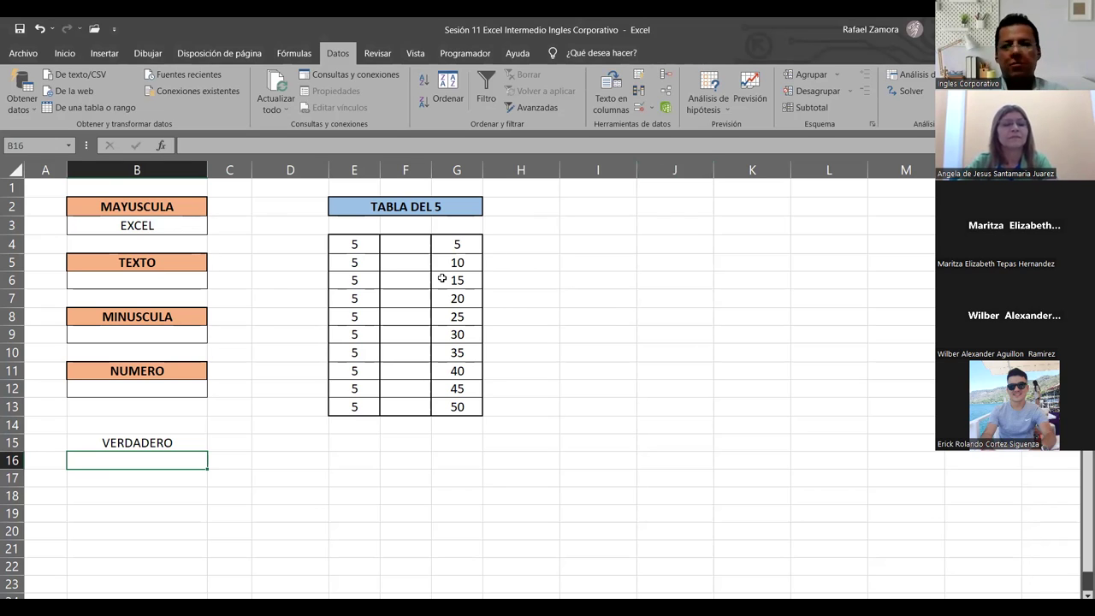
{"action": "left_click", "coordinate": [175, 332]}
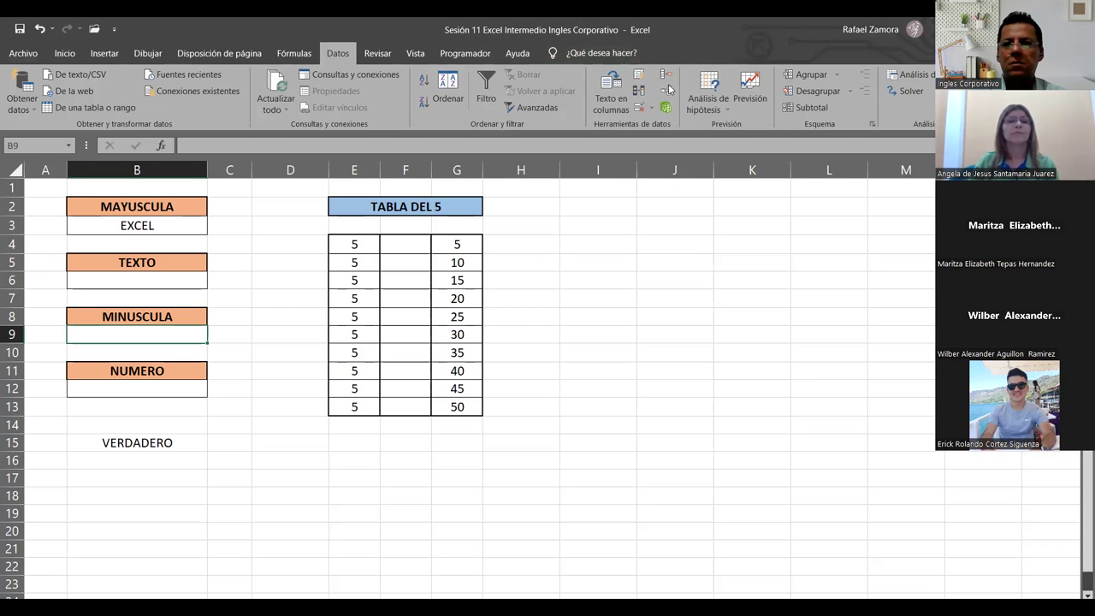
Review cells H3, H5, B6 and I11 beside the TABLA DEL 5 table
{"action": "left_click", "coordinate": [549, 224]}
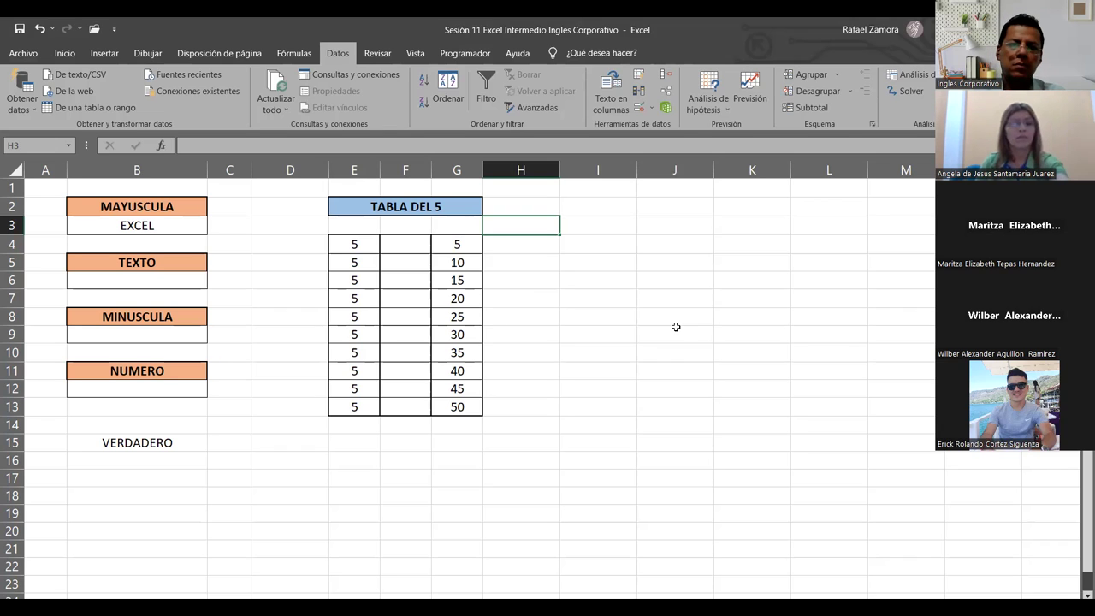
{"action": "left_click", "coordinate": [522, 259]}
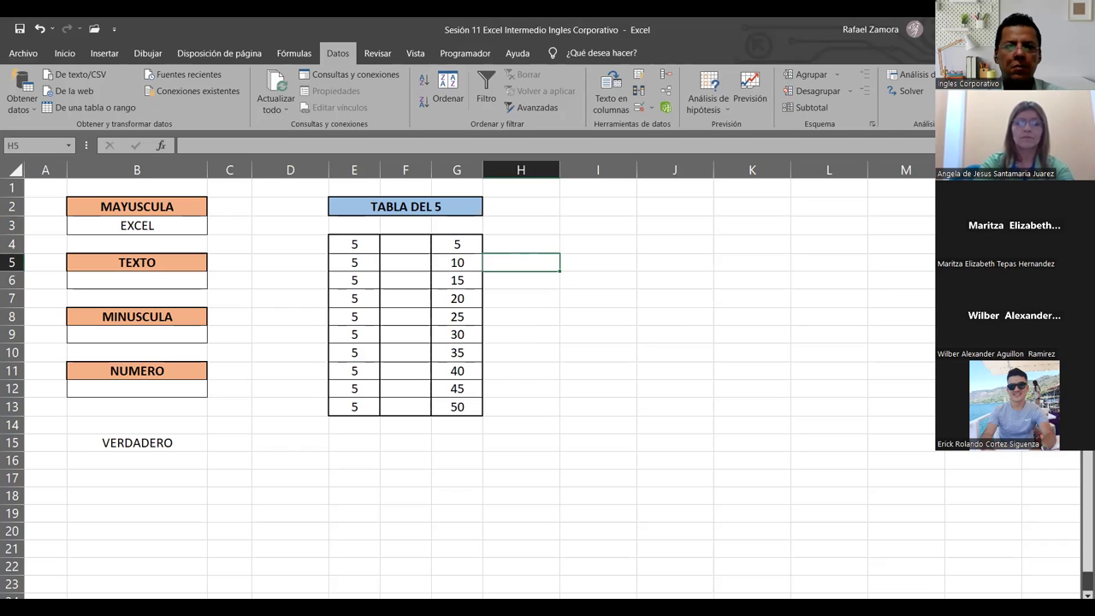
{"action": "key", "text": "alt+Tab"}
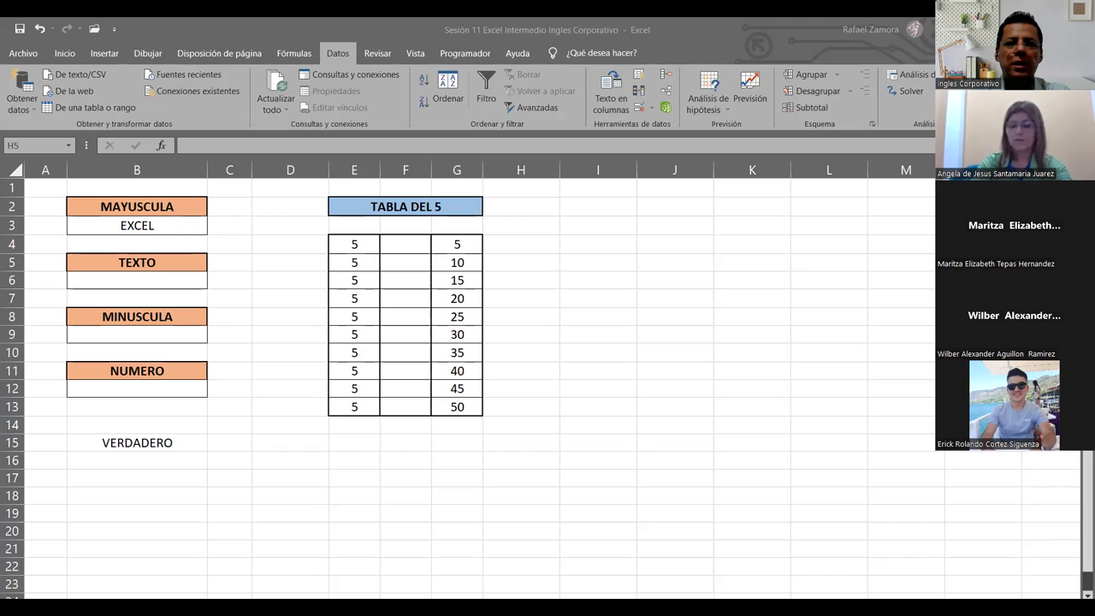
{"action": "left_click", "coordinate": [140, 279]}
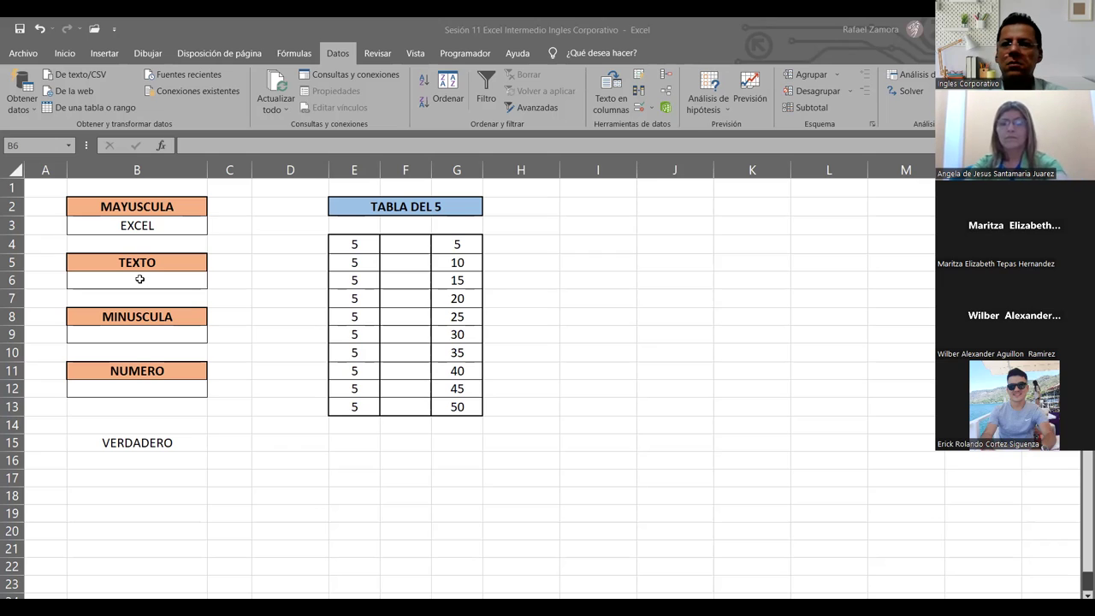
{"action": "left_click", "coordinate": [598, 370]}
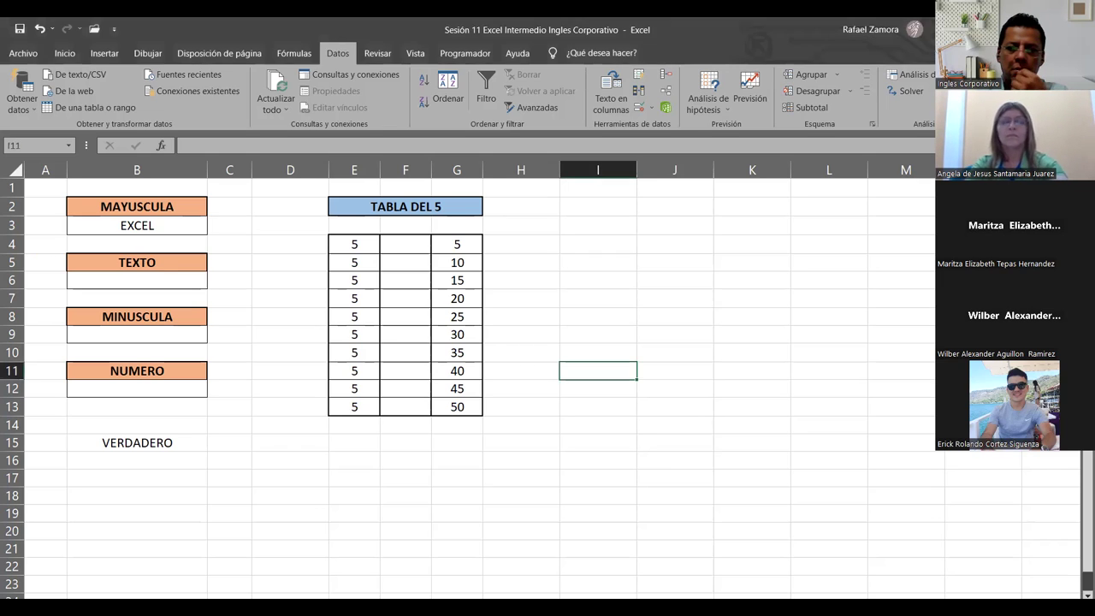
{"action": "key", "text": "alt+Tab"}
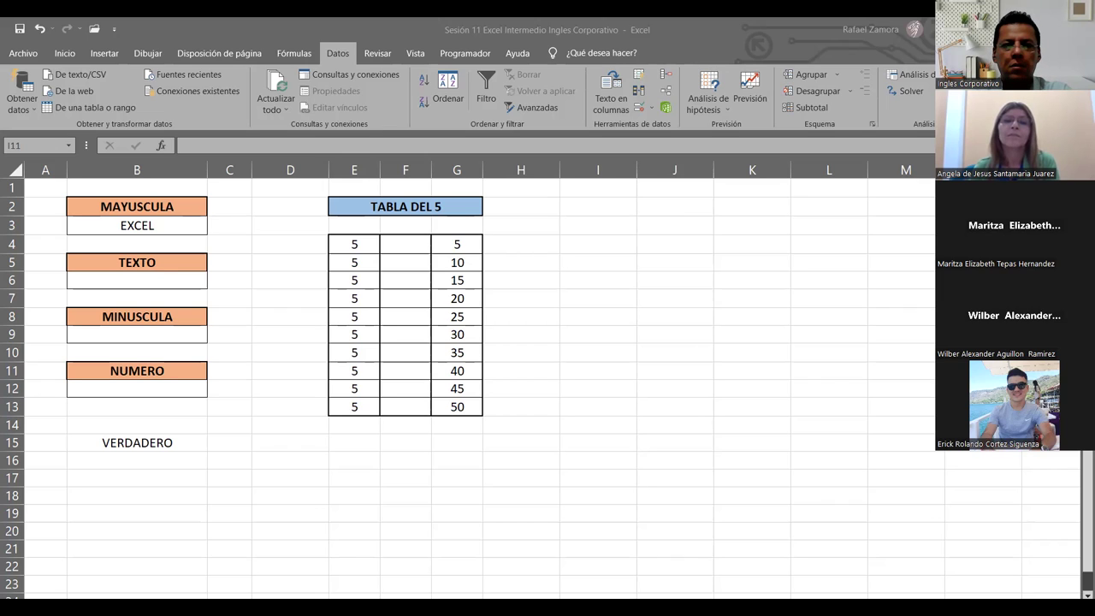
Clear the leftover values in B14:B17, removing the B15 check formula
{"action": "left_click", "coordinate": [264, 318]}
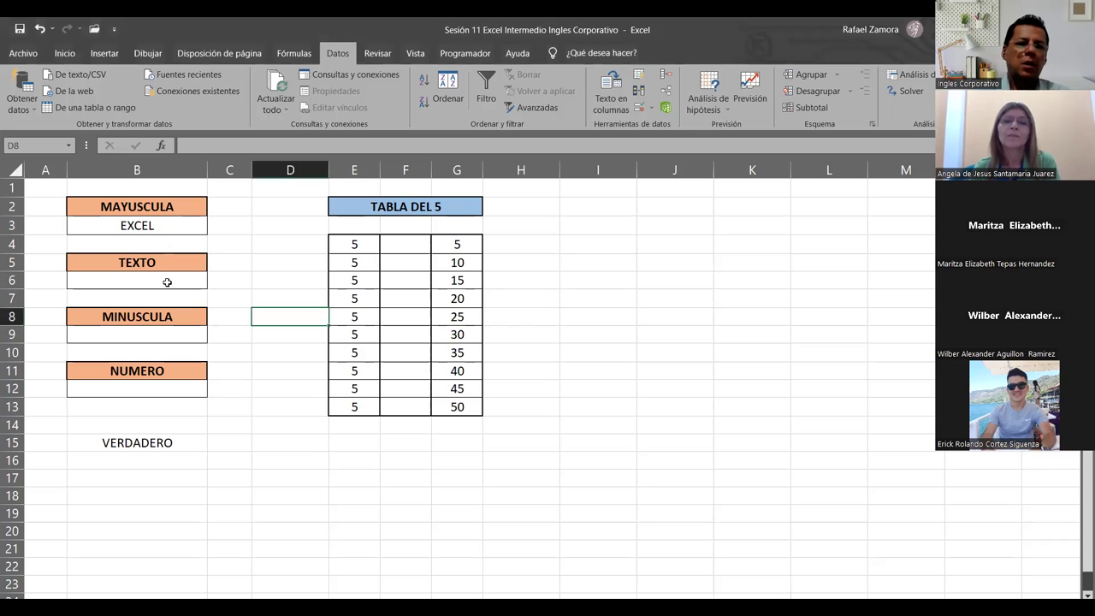
{"action": "left_click", "coordinate": [166, 332]}
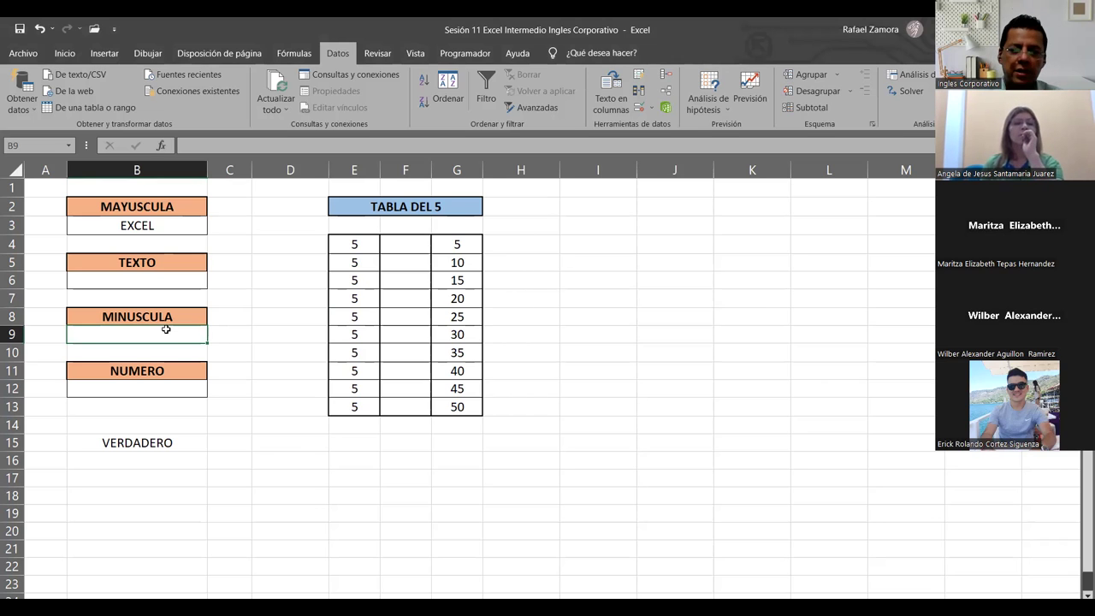
{"action": "left_click", "coordinate": [170, 276]}
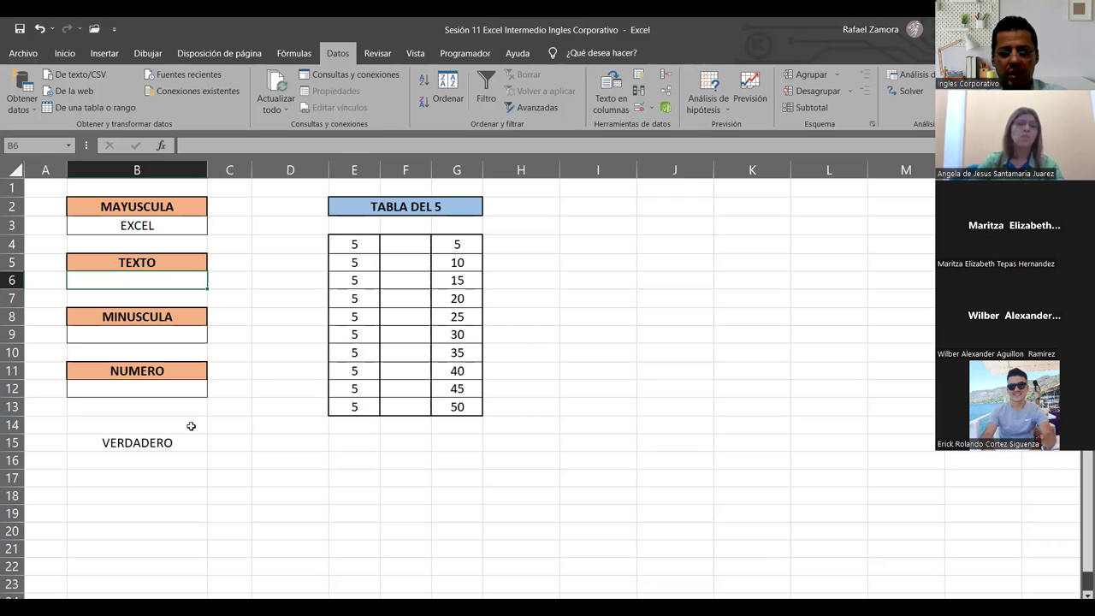
{"action": "left_click_drag", "start_coordinate": [191, 426], "coordinate": [185, 471]}
{"action": "key", "text": "Delete"}
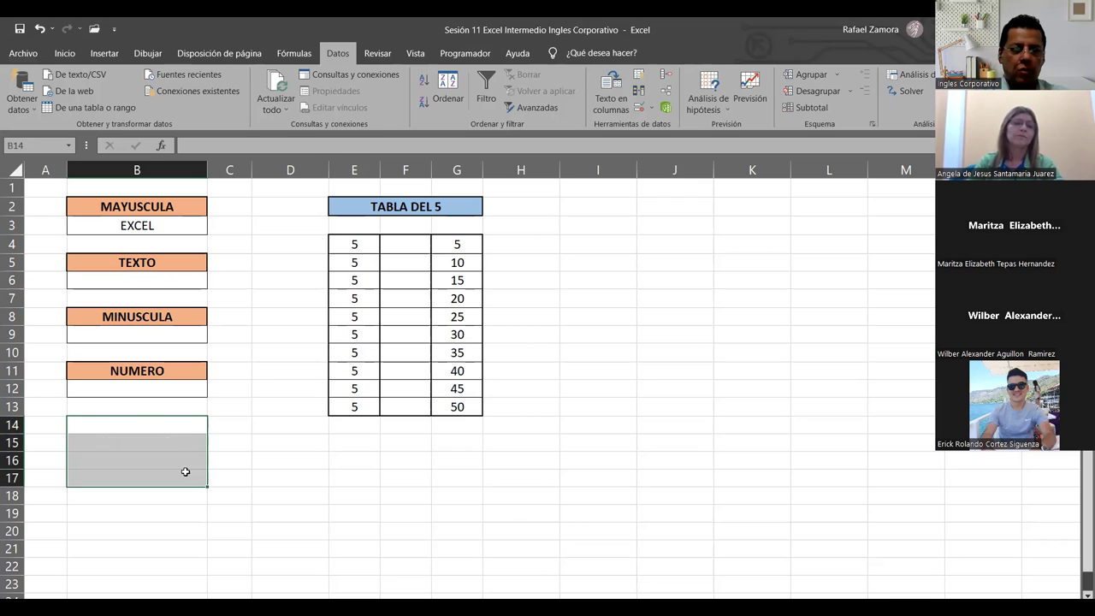
{"action": "left_click", "coordinate": [752, 498]}
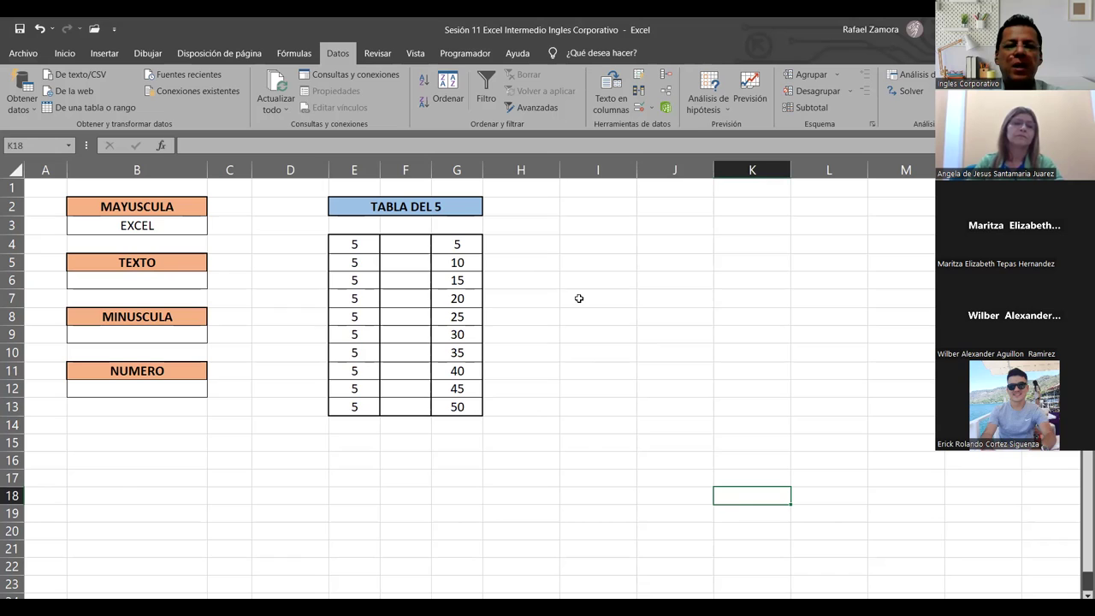
Enter =ESTEXTO(E2) in I2, pointing at the TABLA DEL 5 title
{"action": "left_click", "coordinate": [611, 205]}
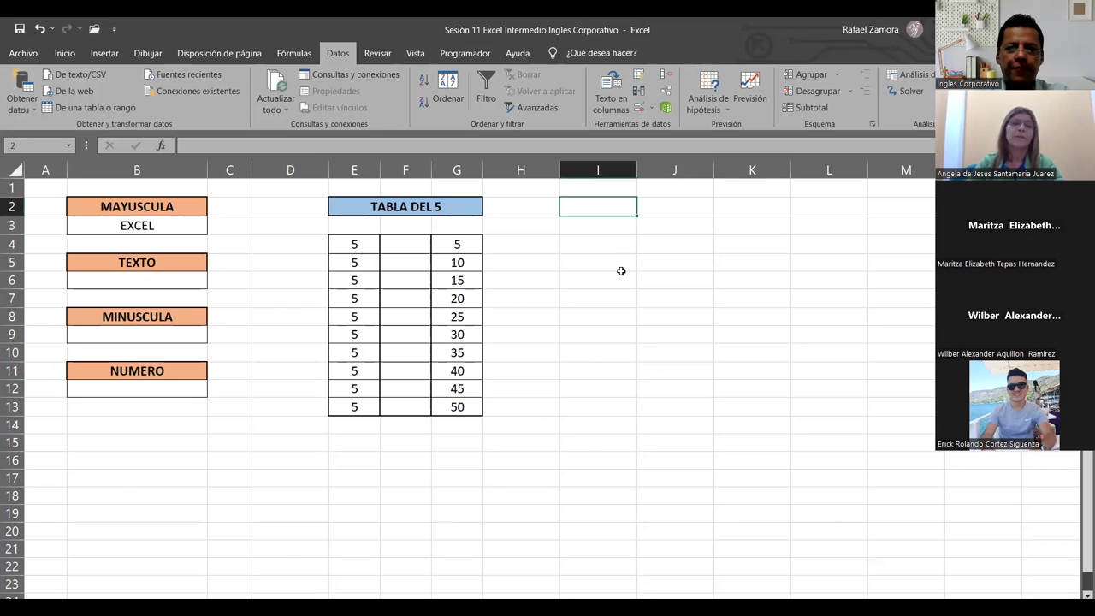
{"action": "type", "text": "="}
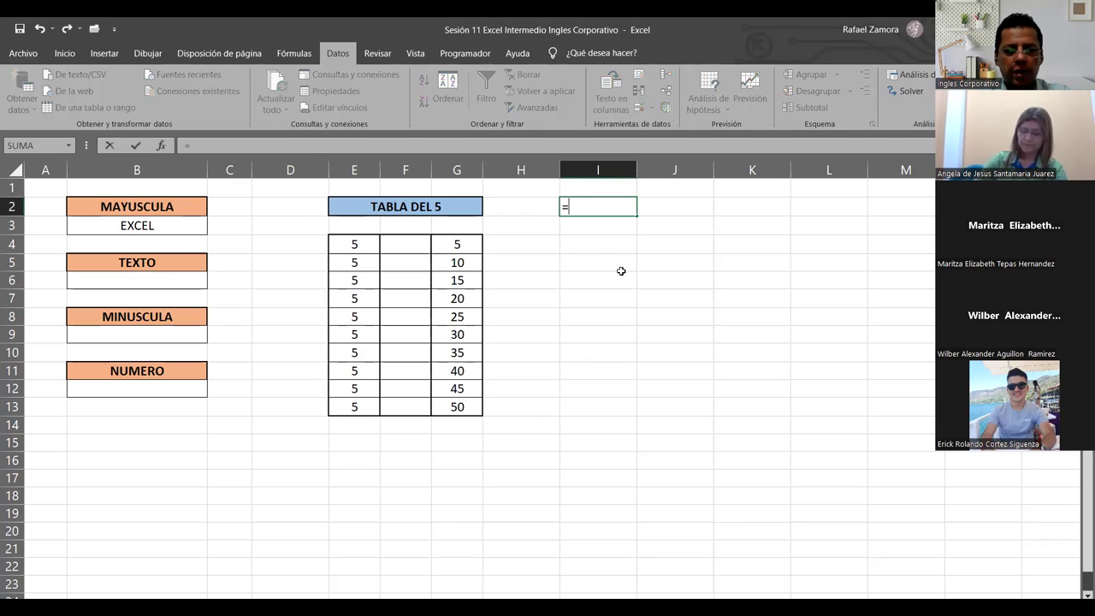
{"action": "type", "text": "text"}
{"action": "key", "text": "Tab"}
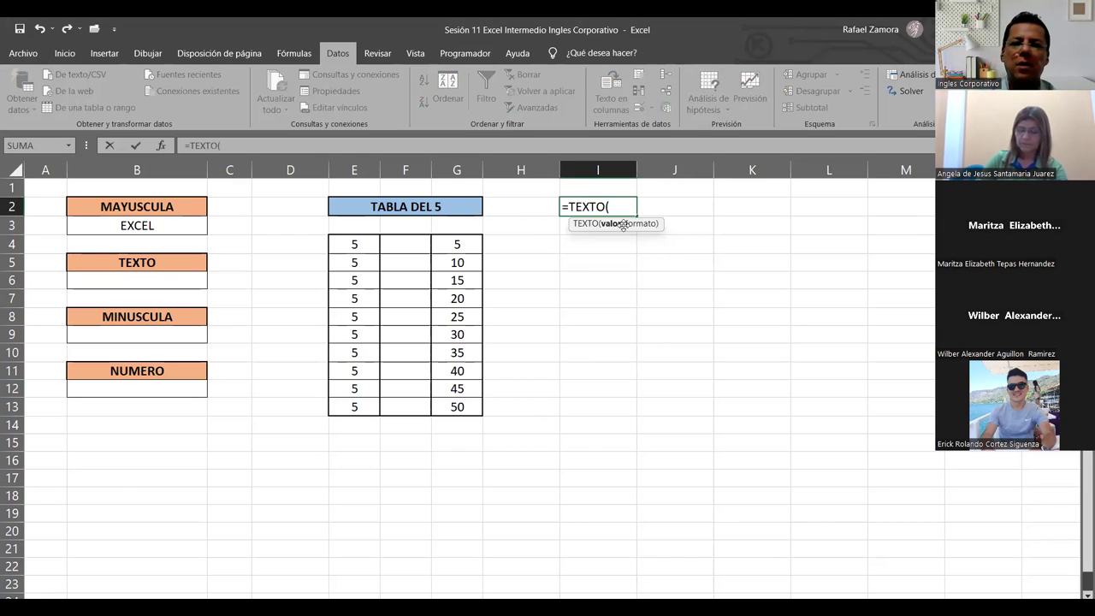
{"action": "left_click_drag", "start_coordinate": [612, 207], "coordinate": [570, 208]}
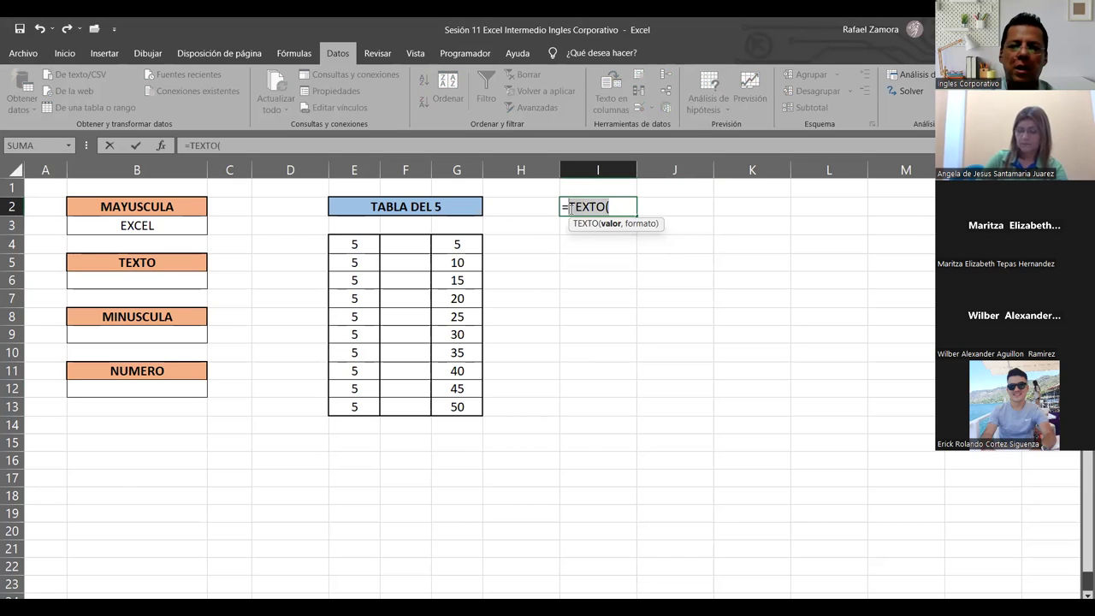
{"action": "type", "text": "este"}
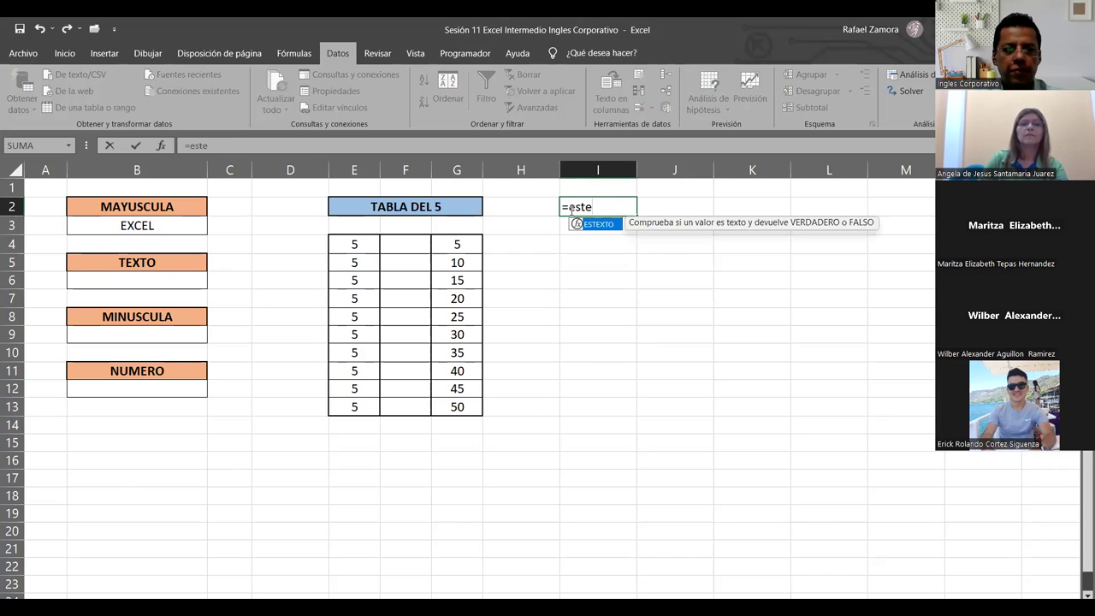
{"action": "key", "text": "Tab"}
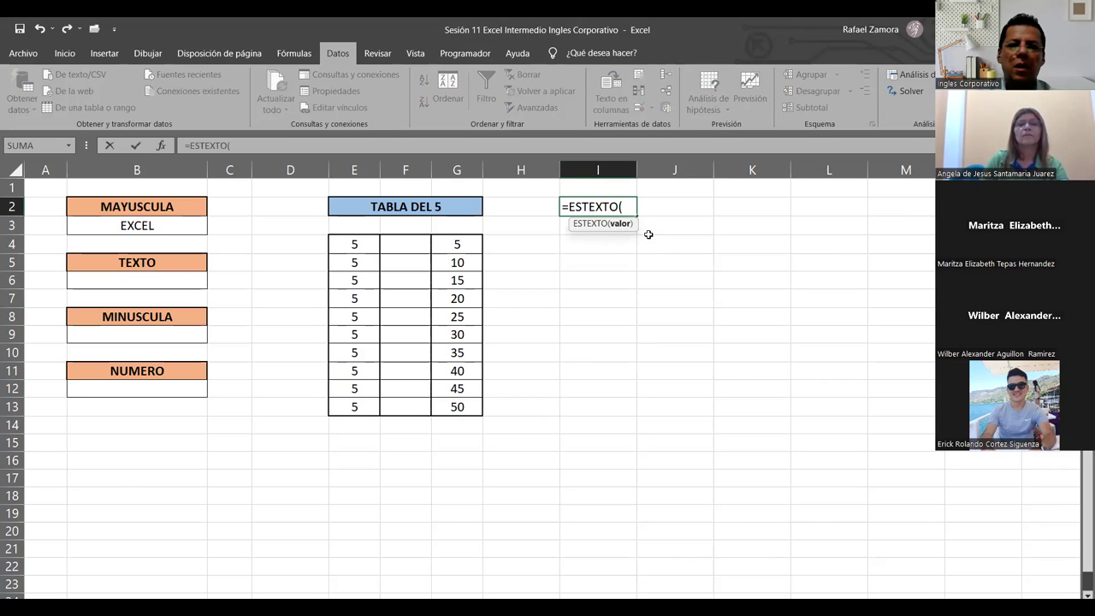
{"action": "left_click", "coordinate": [443, 206]}
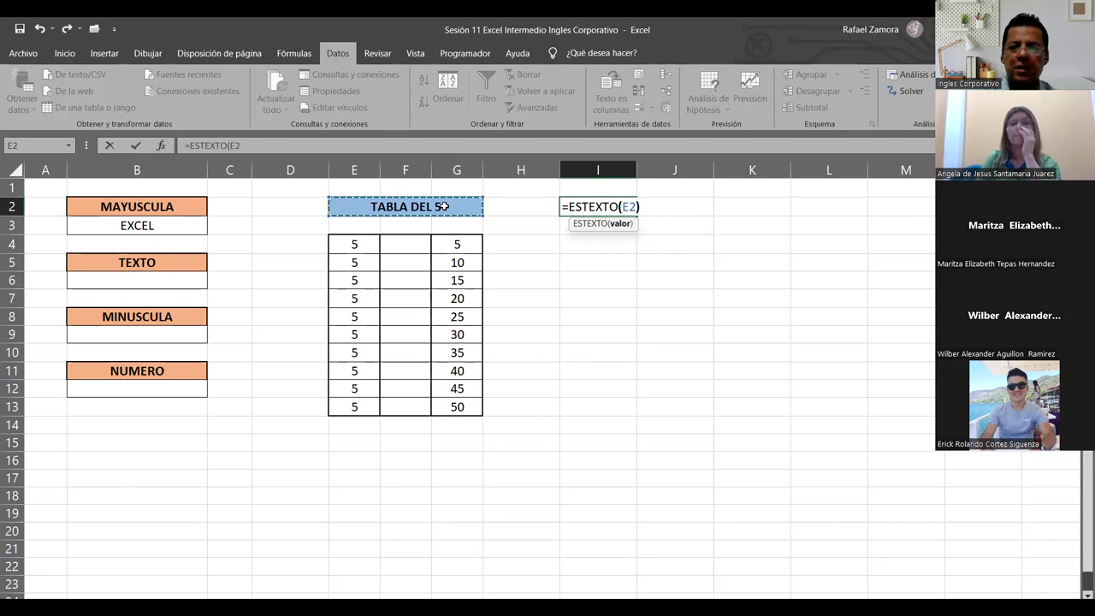
{"action": "key", "text": "Return"}
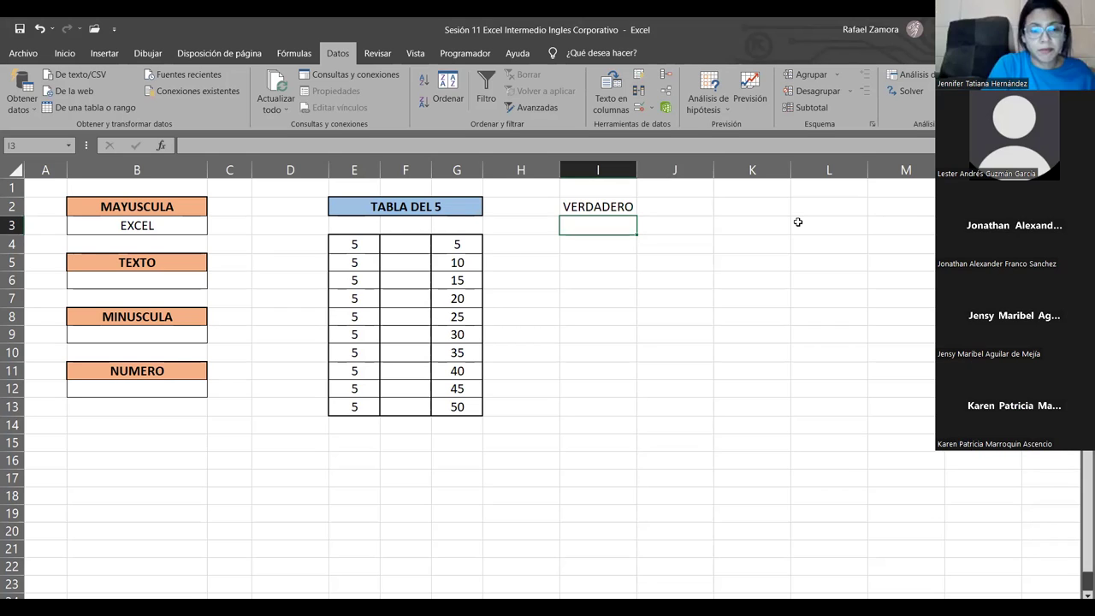
Enter =ESNUMERO(G4) in I4, referencing the 5 in G4
{"action": "left_click", "coordinate": [605, 256]}
{"action": "type", "text": "="}
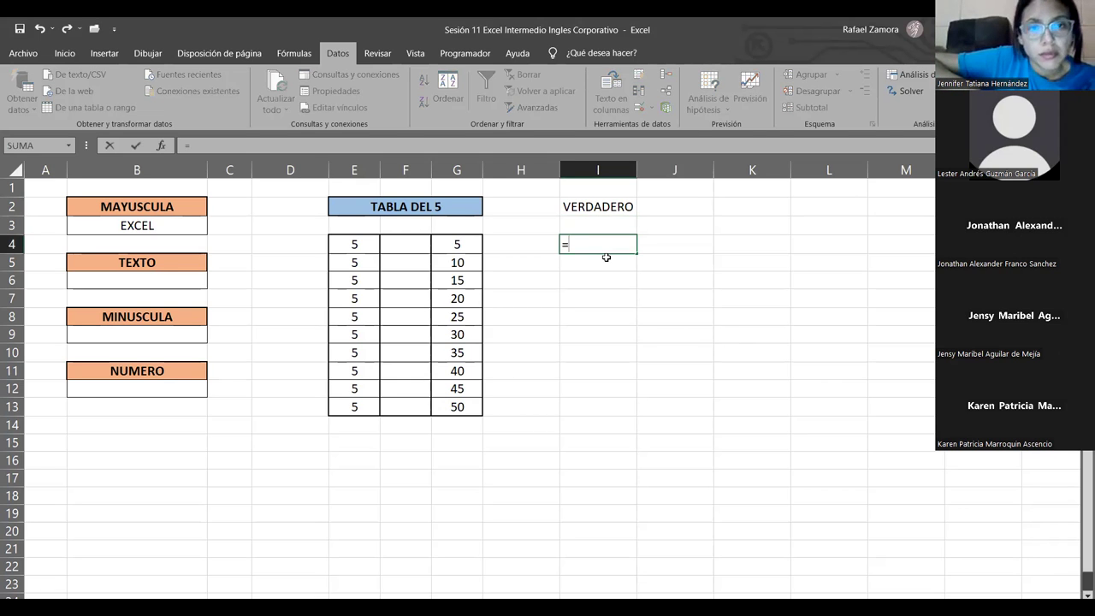
{"action": "type", "text": "esnu"}
{"action": "double_click", "coordinate": [606, 262]}
{"action": "left_click", "coordinate": [468, 243]}
{"action": "type", "text": ")"}
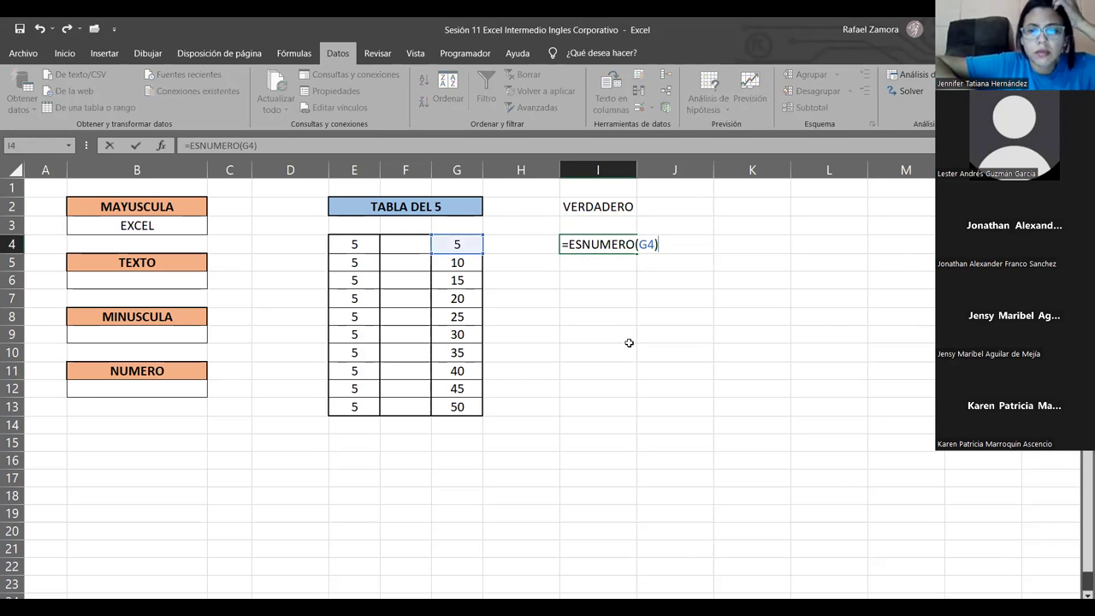
{"action": "key", "text": "Return"}
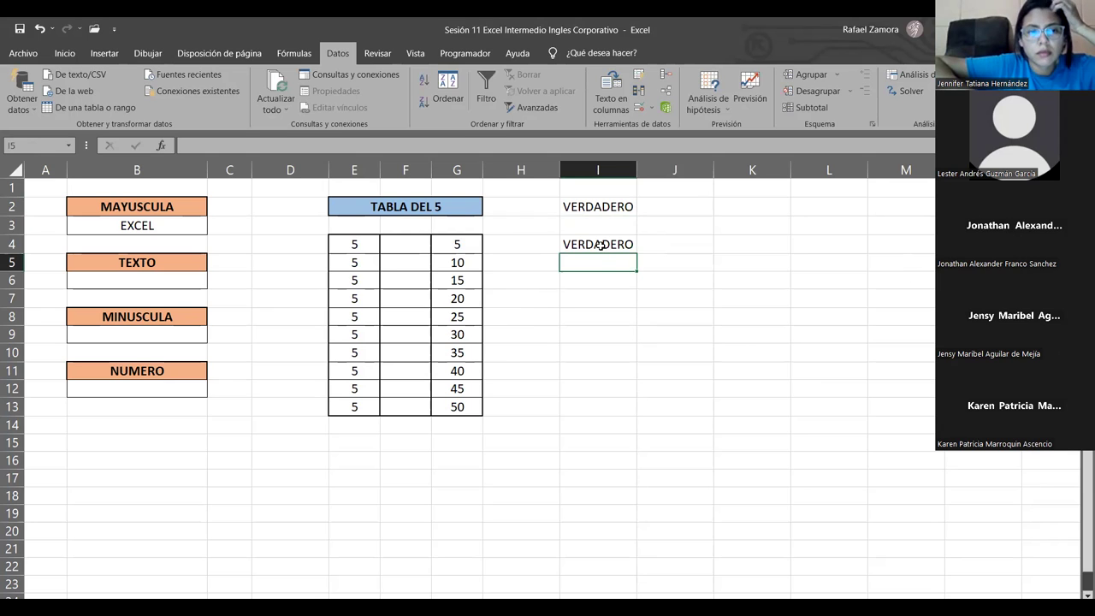
Swap the references so I4 checks E2 and I2 checks G4, both showing FALSO
{"action": "left_click", "coordinate": [602, 245]}
{"action": "key", "text": "F2"}
{"action": "left_click_drag", "start_coordinate": [462, 254], "coordinate": [432, 203]}
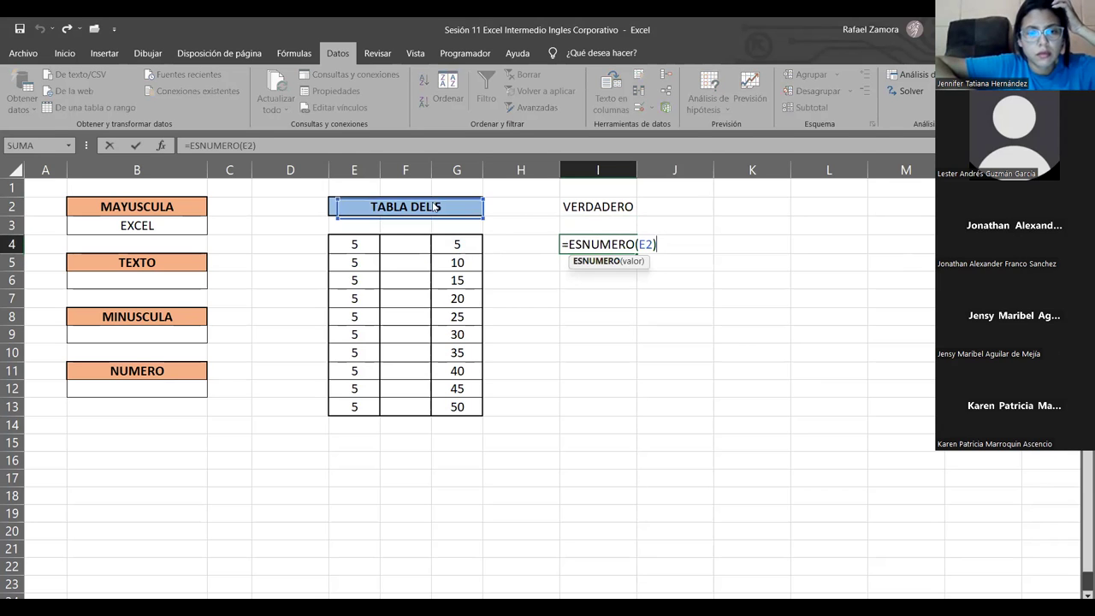
{"action": "key", "text": "Return"}
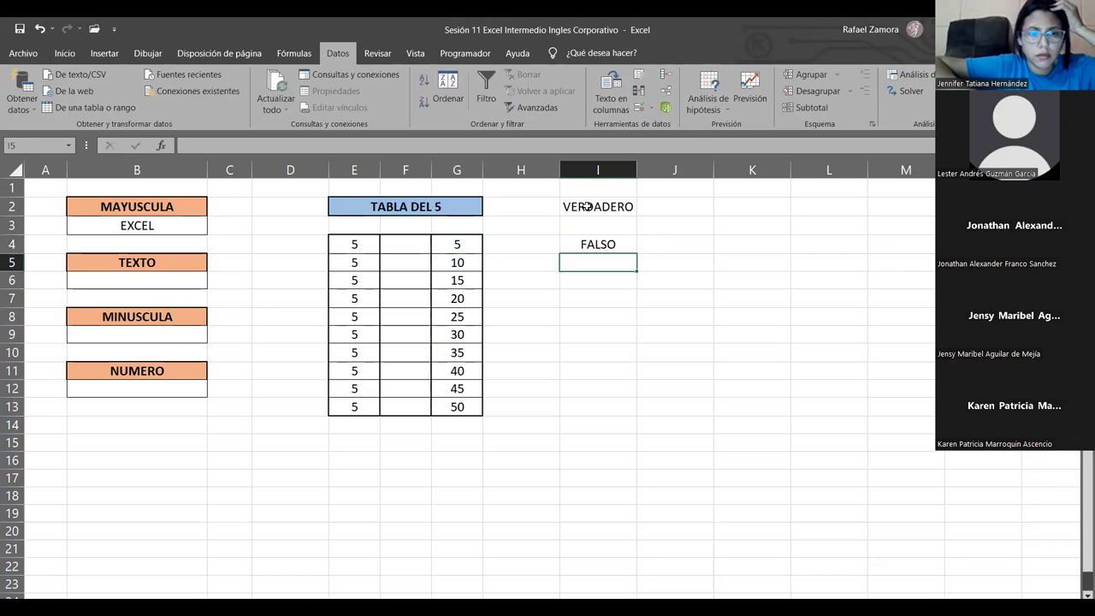
{"action": "key", "text": "Up"}
{"action": "key", "text": "Up"}
{"action": "key", "text": "Up"}
{"action": "key", "text": "F2"}
{"action": "left_click_drag", "start_coordinate": [460, 241], "coordinate": [462, 245]}
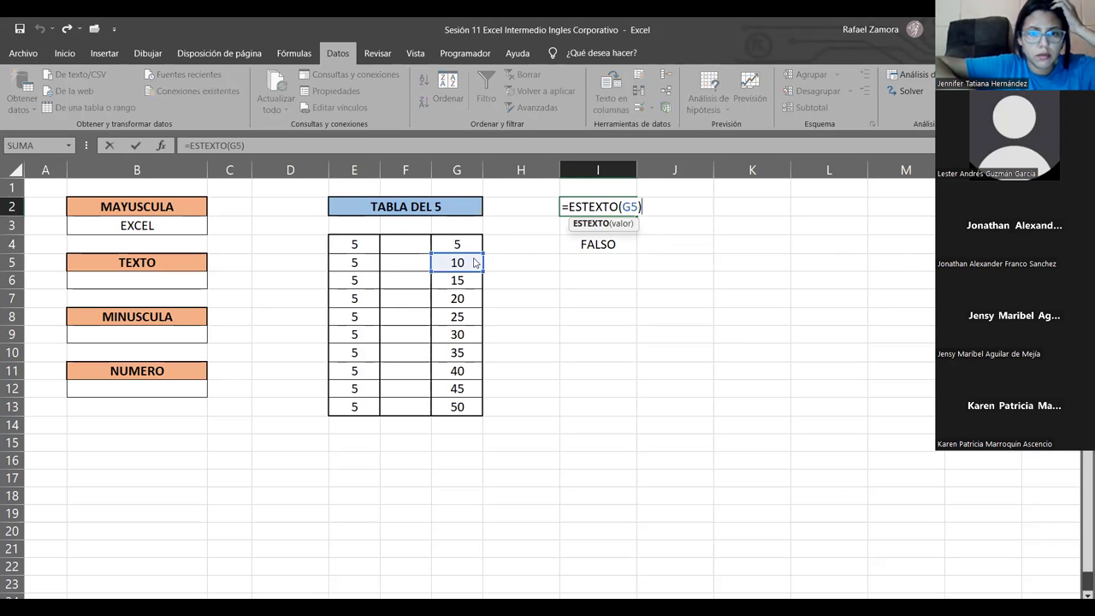
{"action": "key", "text": "Return"}
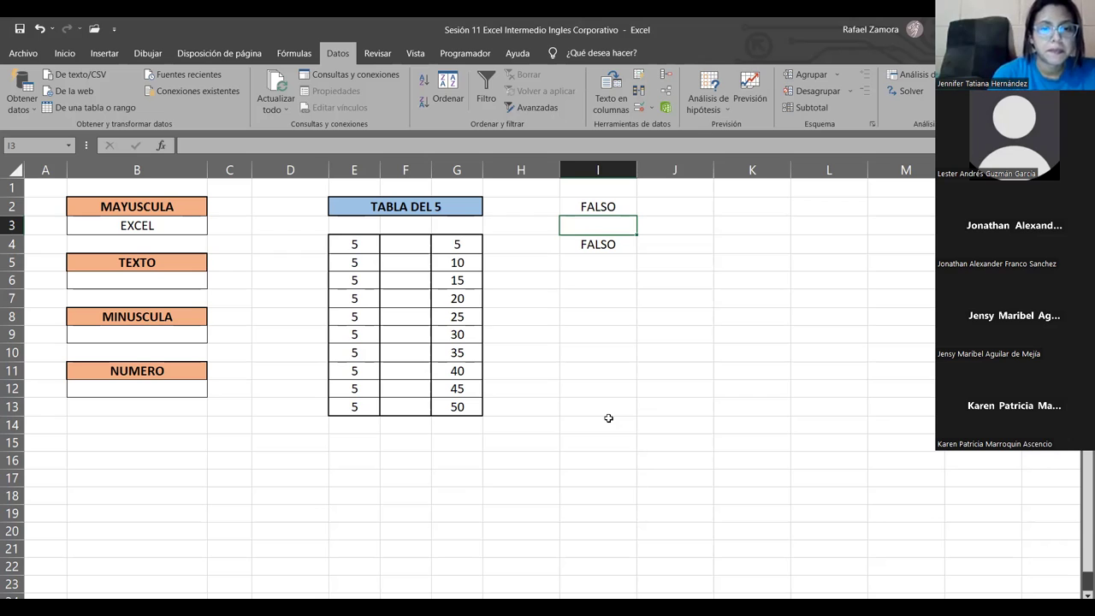
Give B6 a Personalizada validation rule, typing the formula =estexto(B6 so far
{"action": "left_click", "coordinate": [172, 286]}
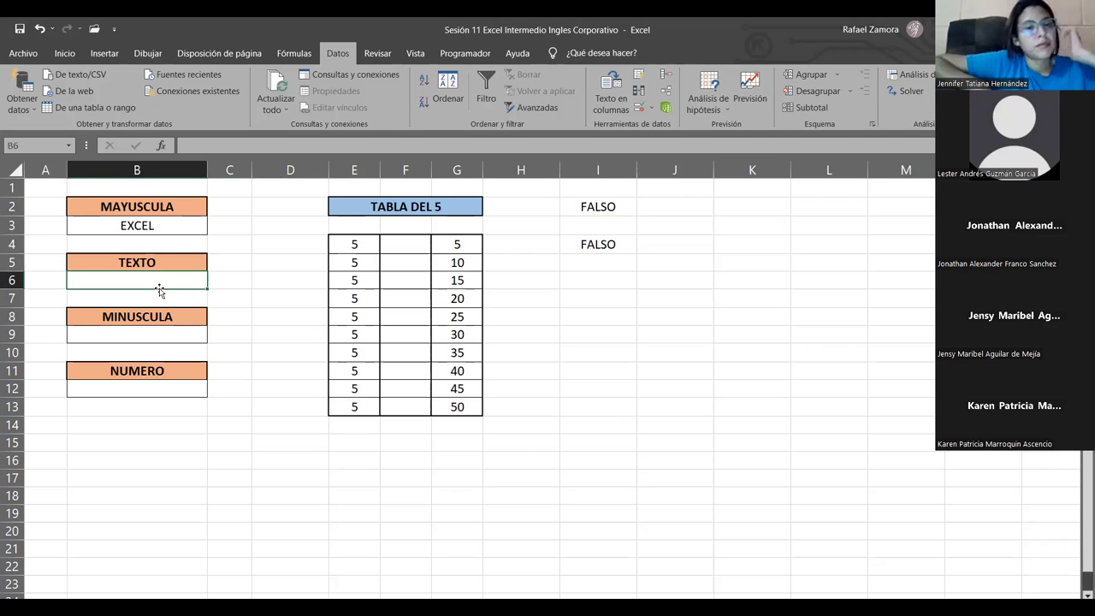
{"action": "left_click", "coordinate": [644, 112]}
{"action": "left_click", "coordinate": [470, 108]}
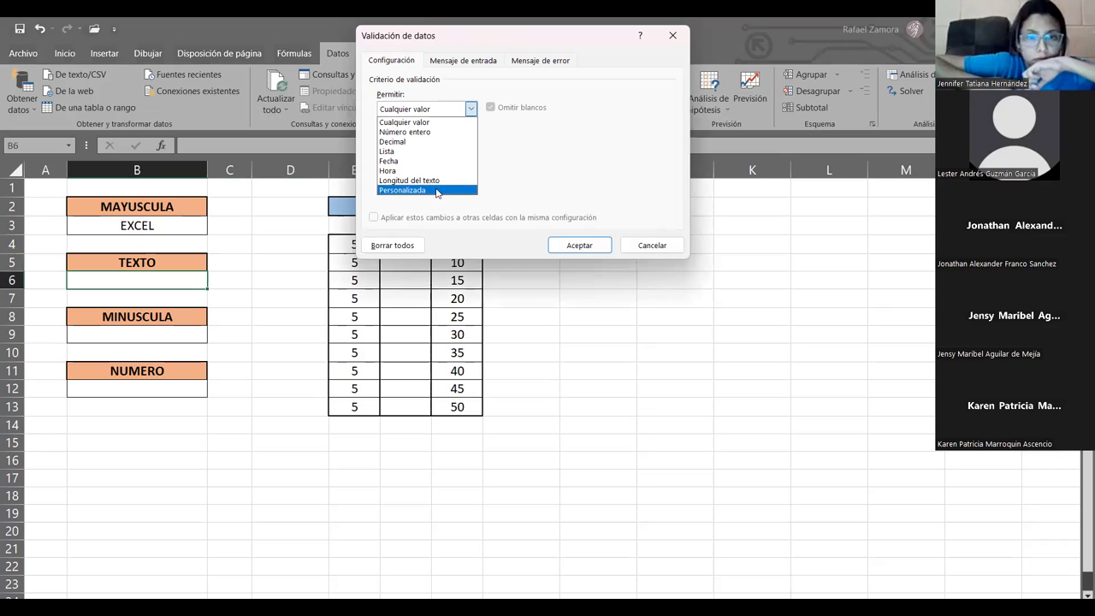
{"action": "left_click", "coordinate": [436, 190]}
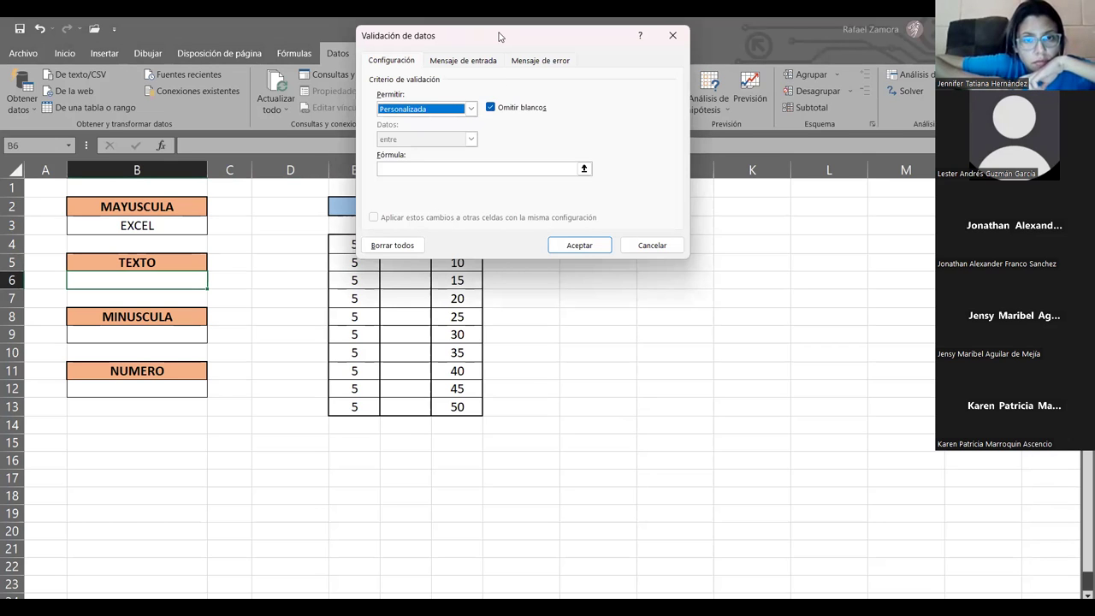
{"action": "left_click", "coordinate": [561, 183]}
{"action": "type", "text": "="}
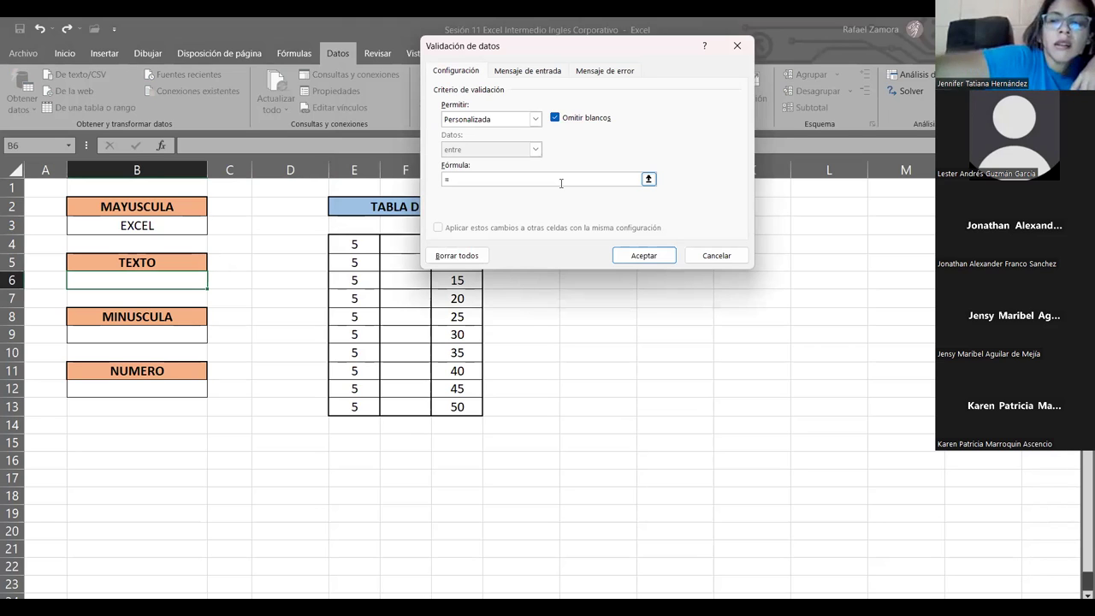
{"action": "type", "text": "estex"}
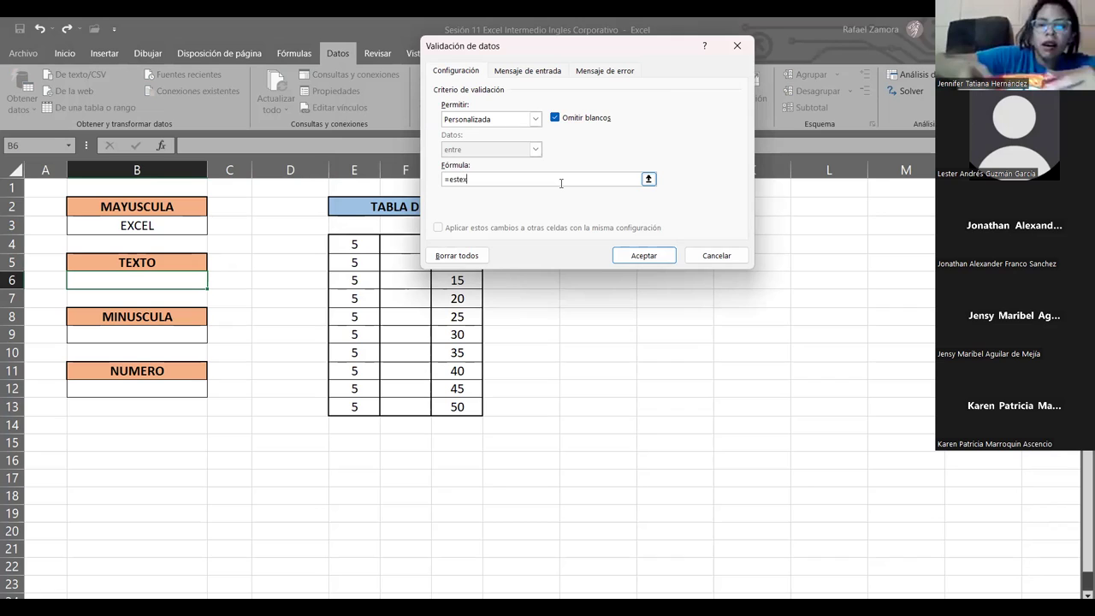
{"action": "type", "text": "to("}
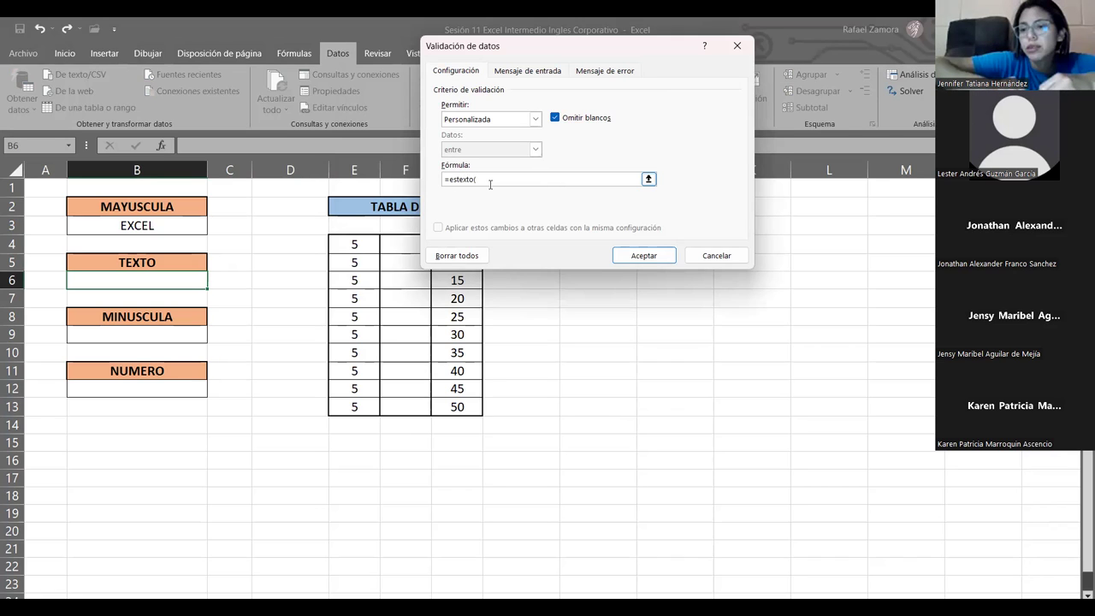
{"action": "left_click", "coordinate": [157, 276]}
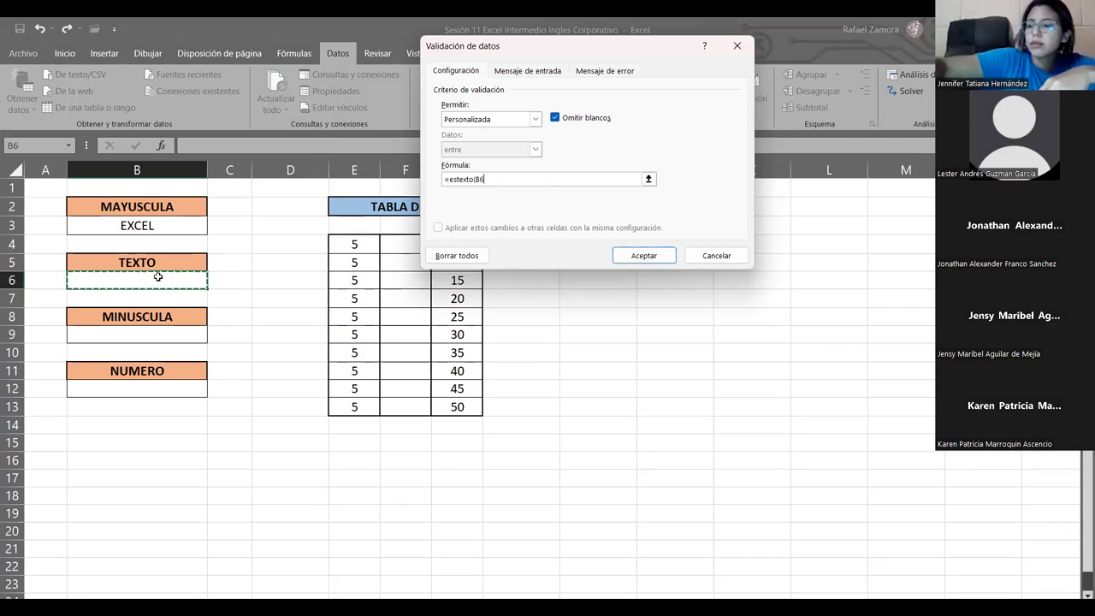
Finish B6's rule as =estexto(B6) and test it with 34234 and 54645, both rejected
{"action": "type", "text": ")"}
{"action": "key", "text": "Return"}
{"action": "type", "text": "34234"}
{"action": "key", "text": "Return"}
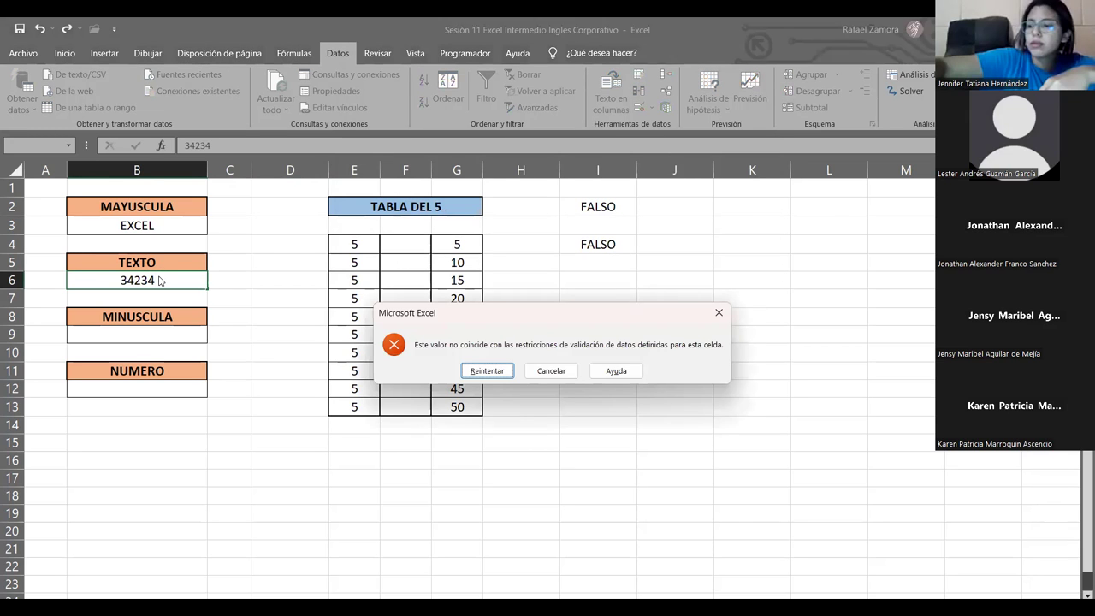
{"action": "key", "text": "Return"}
{"action": "type", "text": "54645"}
{"action": "key", "text": "Return"}
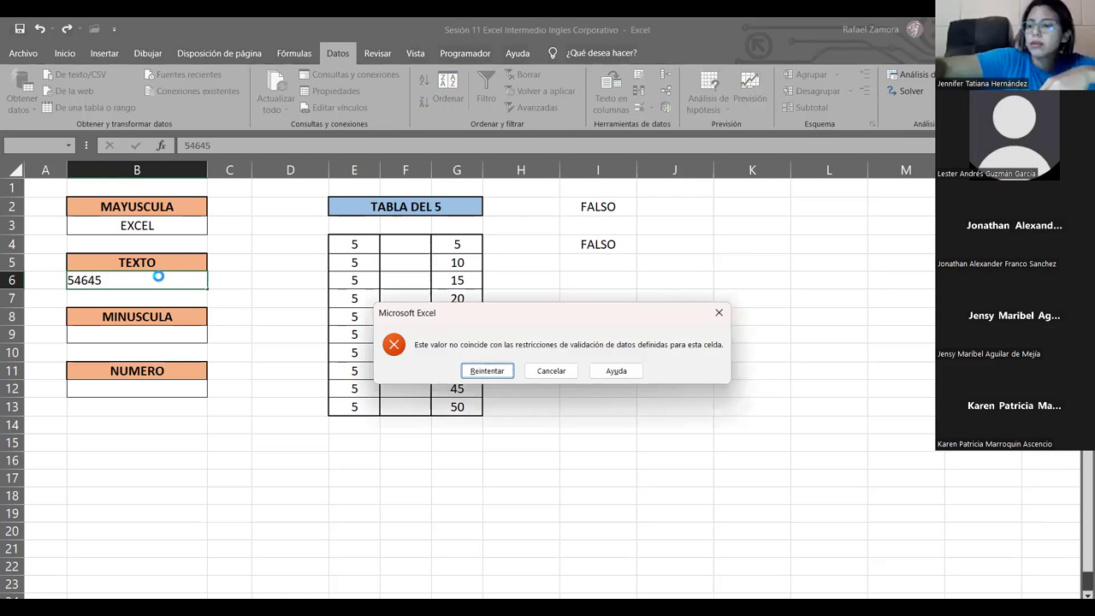
{"action": "key", "text": "Return"}
Enter EXCEL in B6, then edit it to read Excel
{"action": "type", "text": "Excel}"}
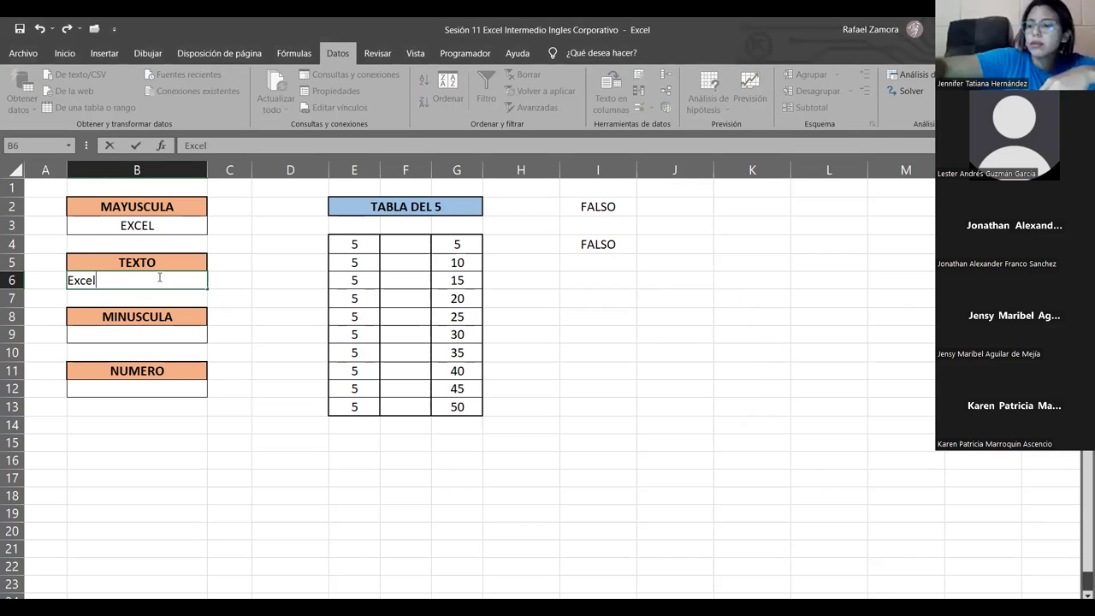
{"action": "key", "text": "Return"}
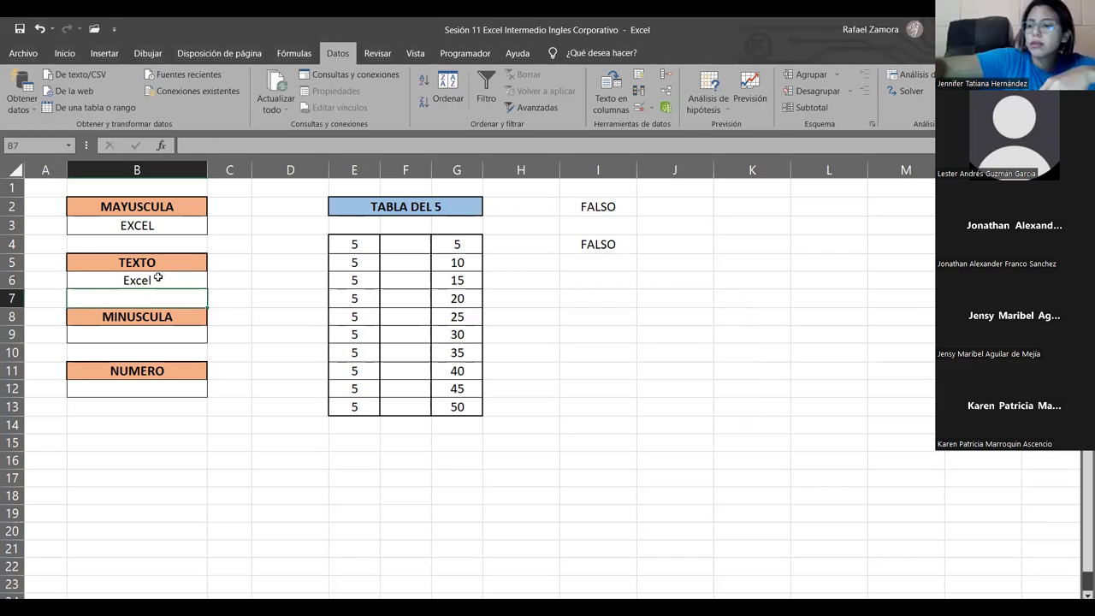
{"action": "left_click", "coordinate": [159, 277]}
{"action": "key", "text": "BackSpace"}
{"action": "type", "text": "EXCEL"}
{"action": "key", "text": "Return"}
{"action": "left_click", "coordinate": [158, 277]}
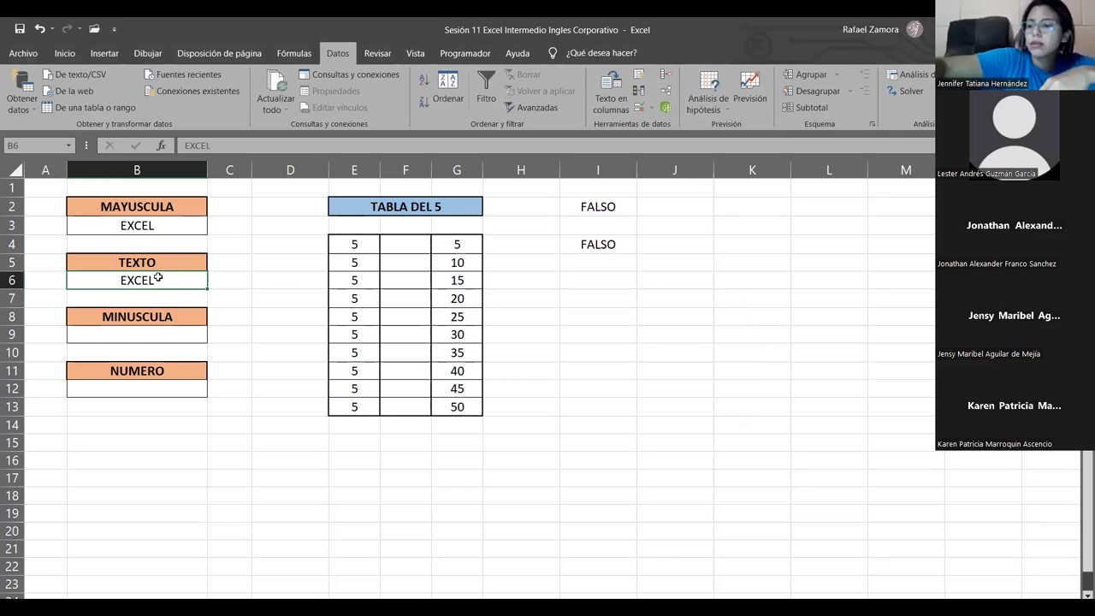
{"action": "double_click", "coordinate": [158, 277]}
{"action": "key", "text": "BackSpace"}
{"action": "key", "text": "BackSpace"}
{"action": "key", "text": "BackSpace"}
{"action": "type", "text": "xcel"}
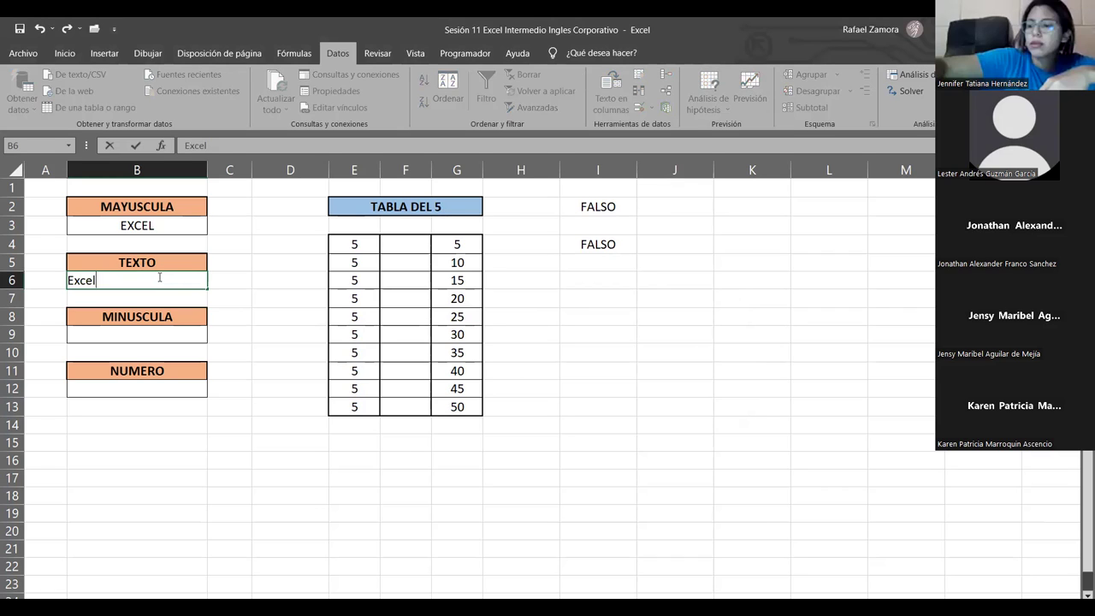
{"action": "key", "text": "ctrl+Return"}
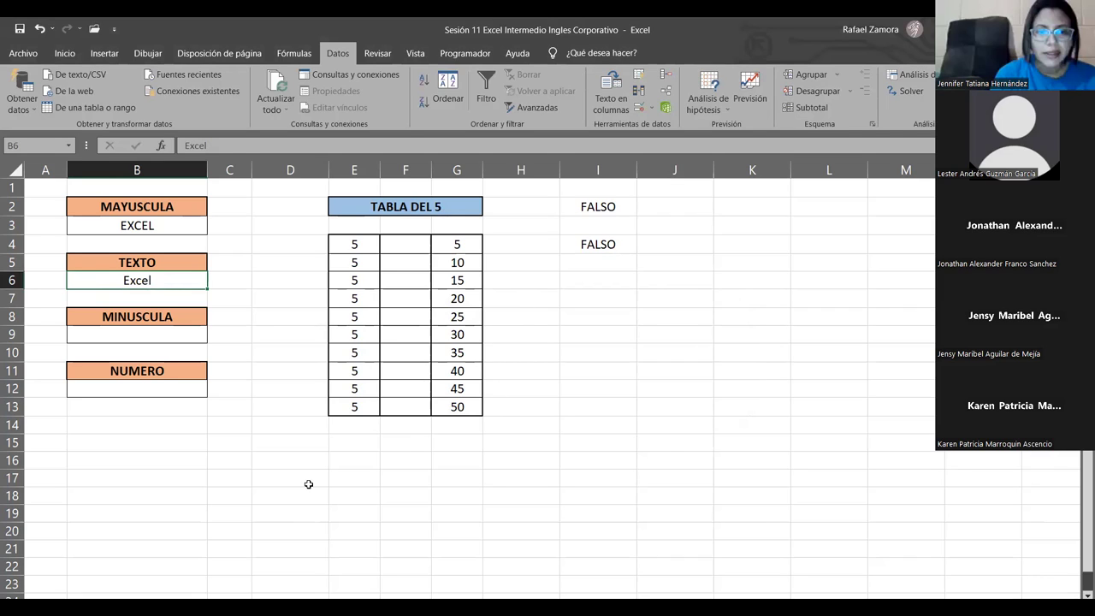
Clear the contents of cell B6
{"action": "left_click", "coordinate": [599, 411]}
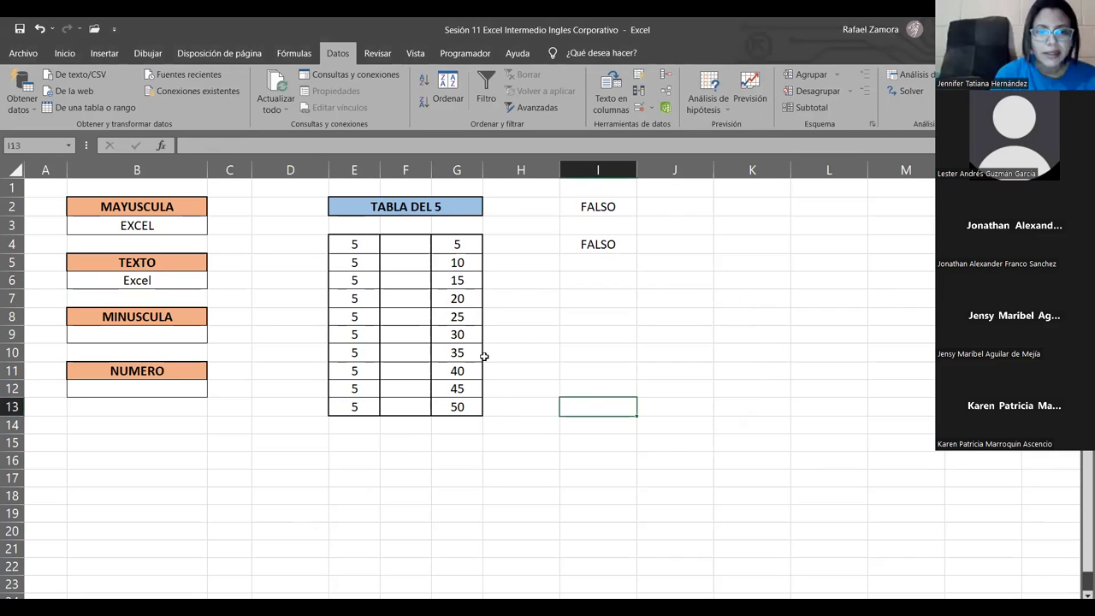
{"action": "left_click", "coordinate": [174, 284]}
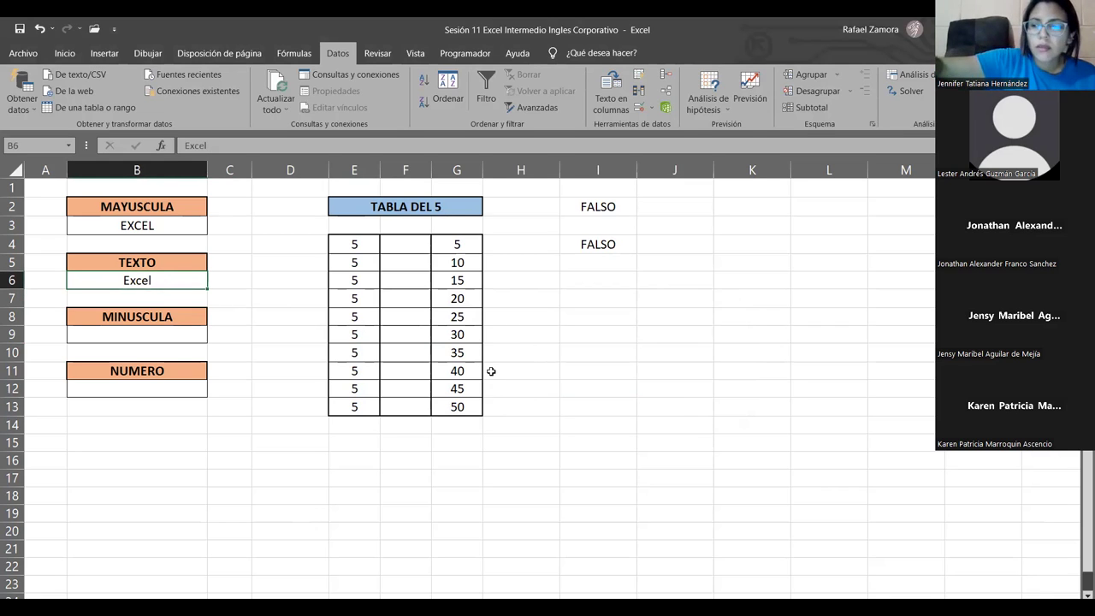
{"action": "key", "text": "Delete"}
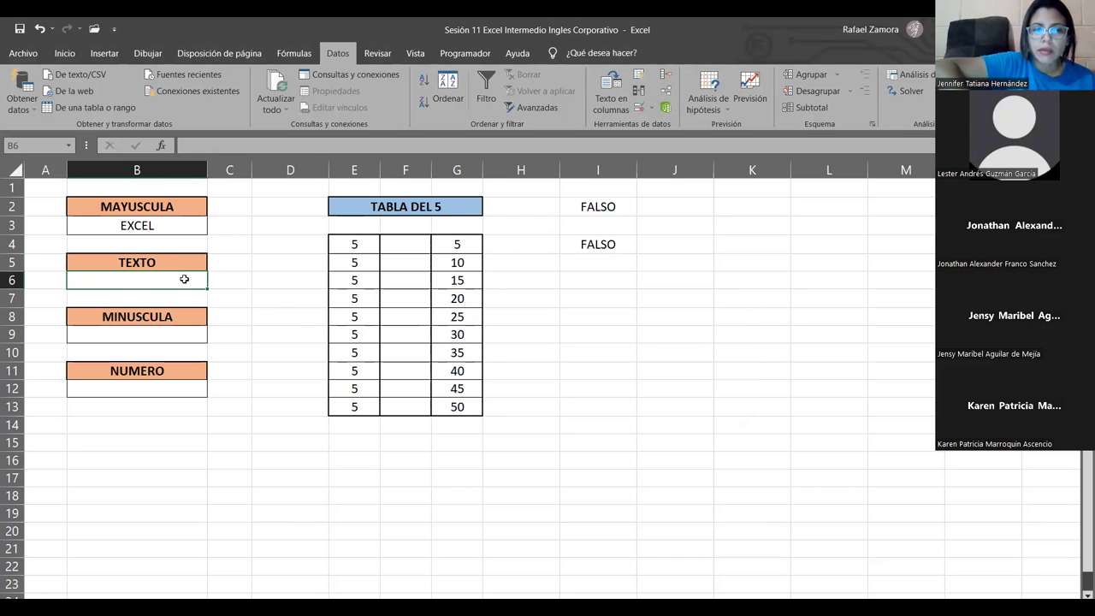
Confirm B6's =ESTEXTO(B6) rule and test it with 54564, which is rejected
{"action": "left_click", "coordinate": [638, 108]}
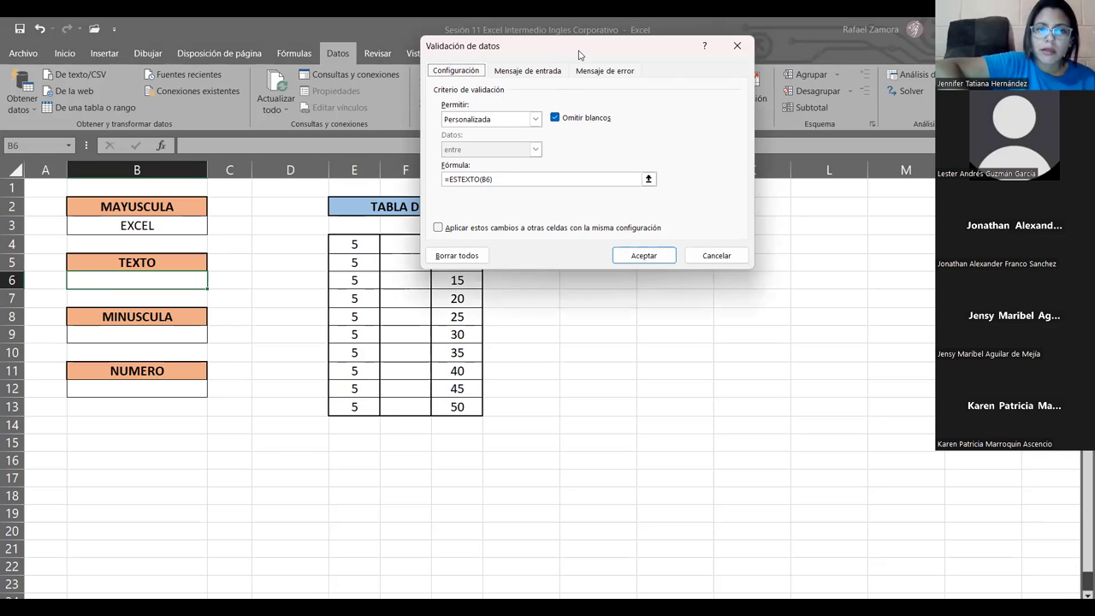
{"action": "left_click_drag", "start_coordinate": [578, 55], "coordinate": [601, 155]}
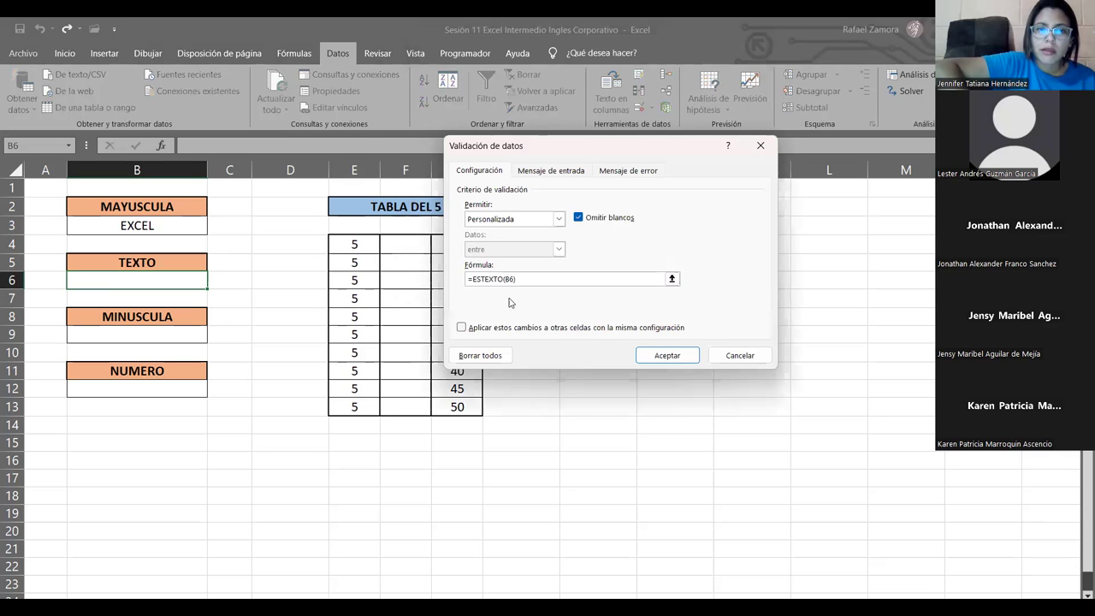
{"action": "type", "text": ")"}
{"action": "left_click", "coordinate": [675, 363]}
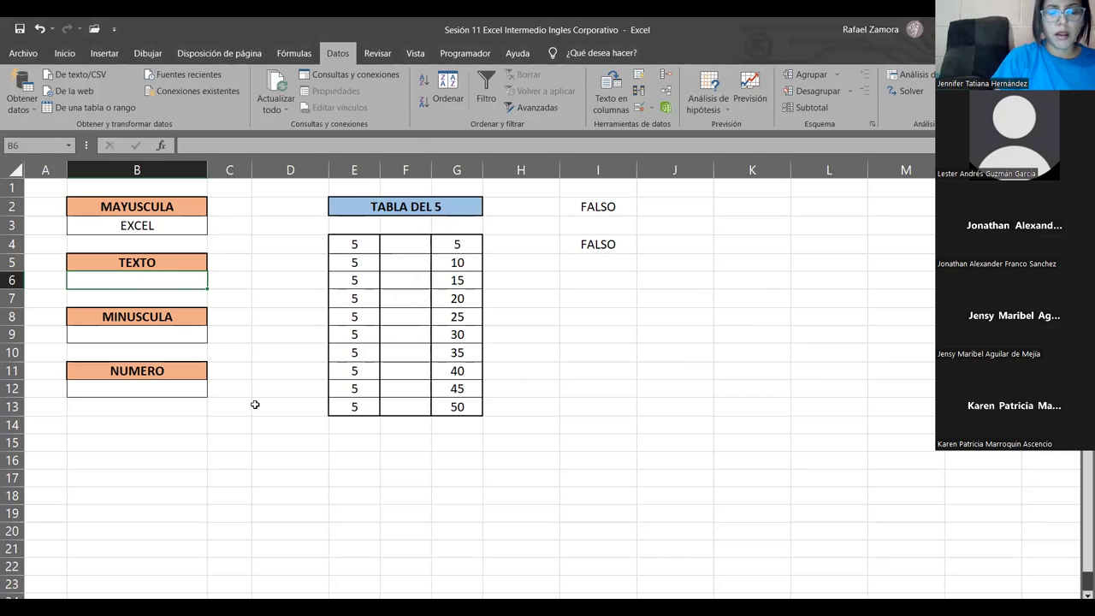
{"action": "type", "text": "54564"}
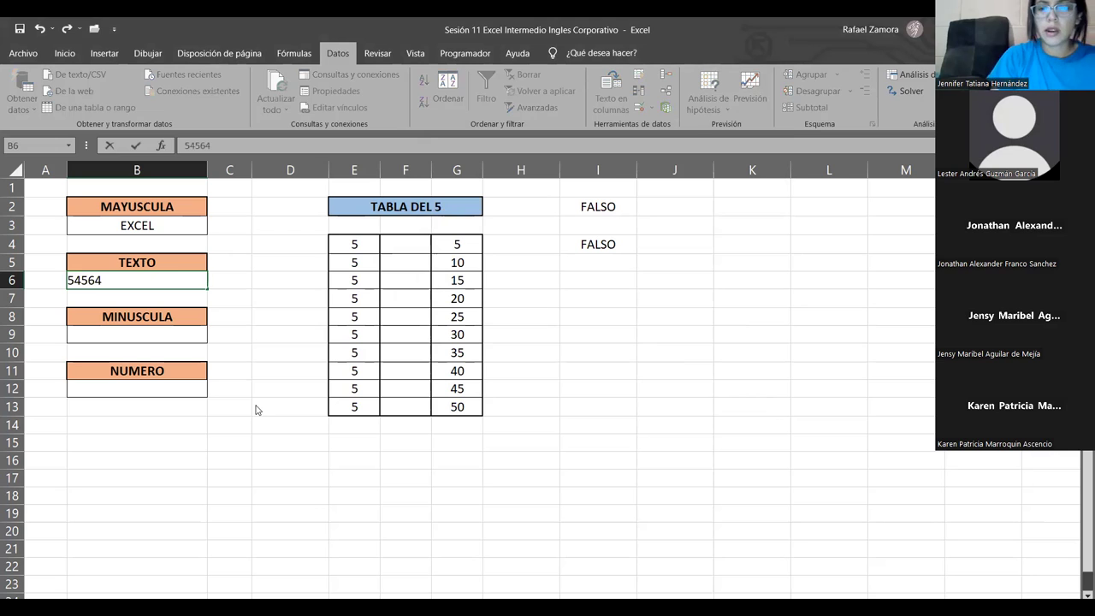
{"action": "key", "text": "Return"}
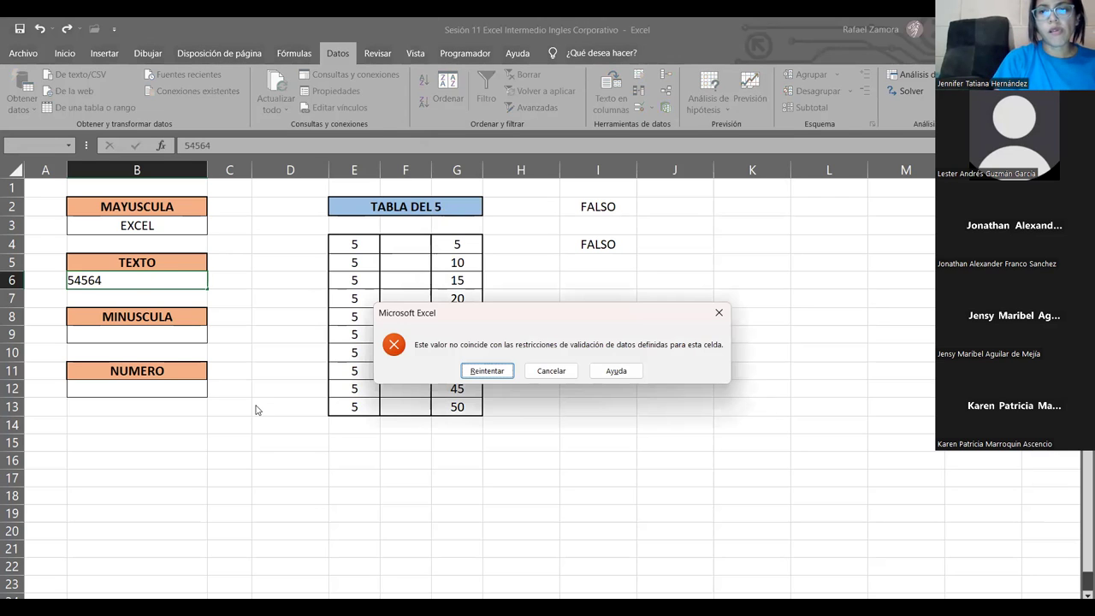
Retry B6 with the text Excel, then replace it with EXCEL
{"action": "key", "text": "Return"}
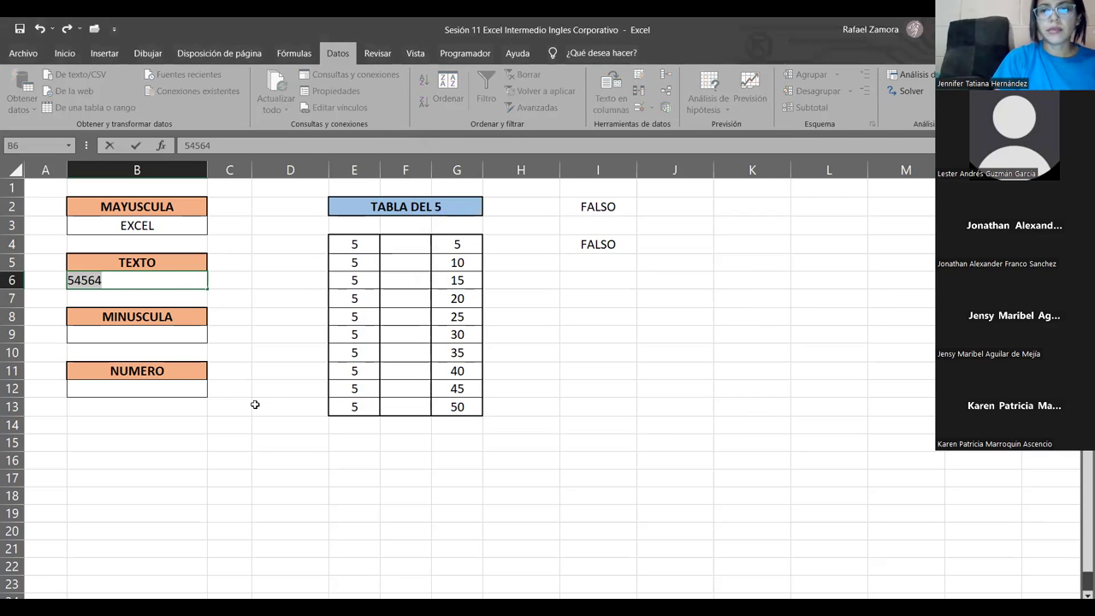
{"action": "type", "text": "Excel"}
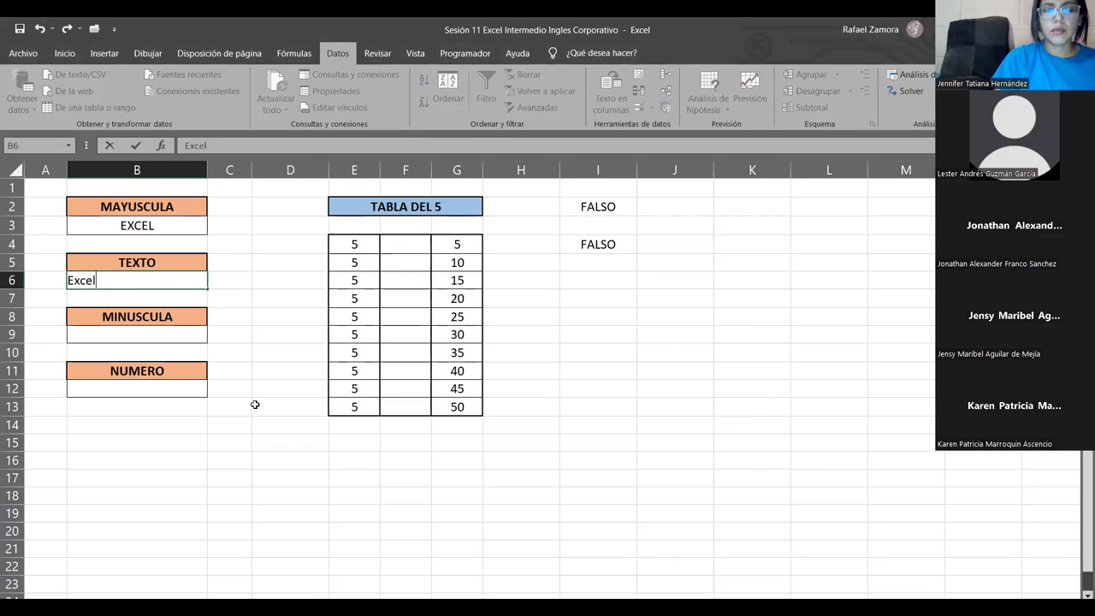
{"action": "key", "text": "Return"}
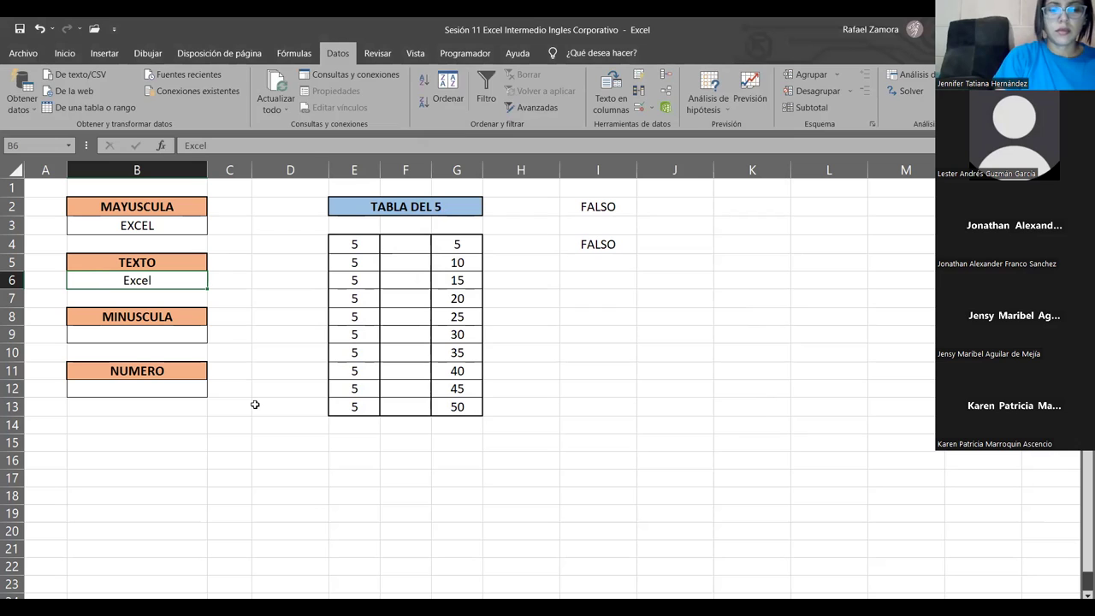
{"action": "type", "text": "EXCEL"}
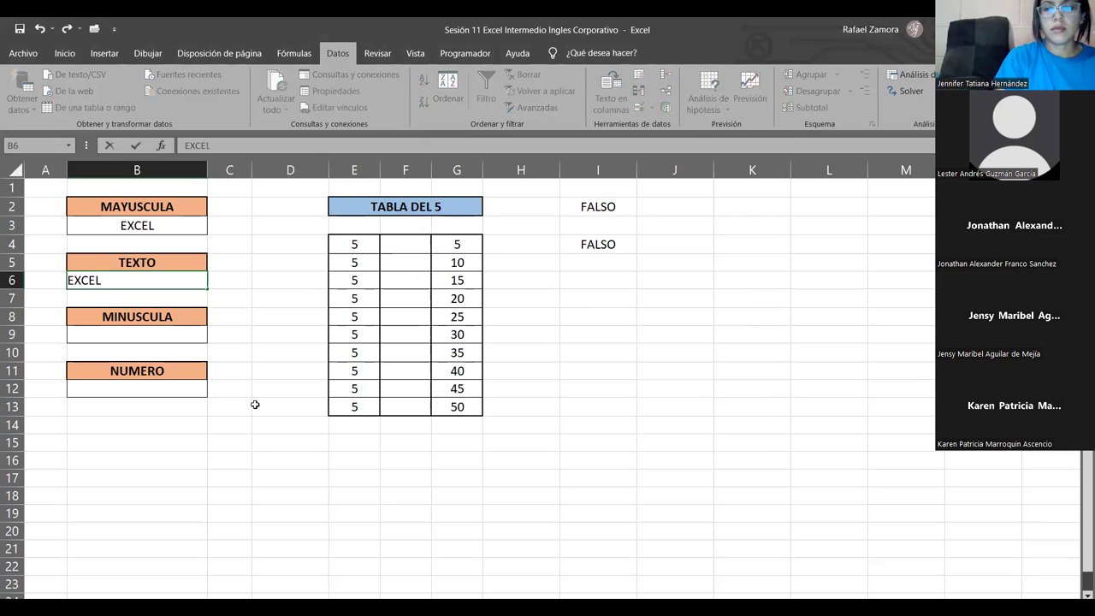
{"action": "key", "text": "Return"}
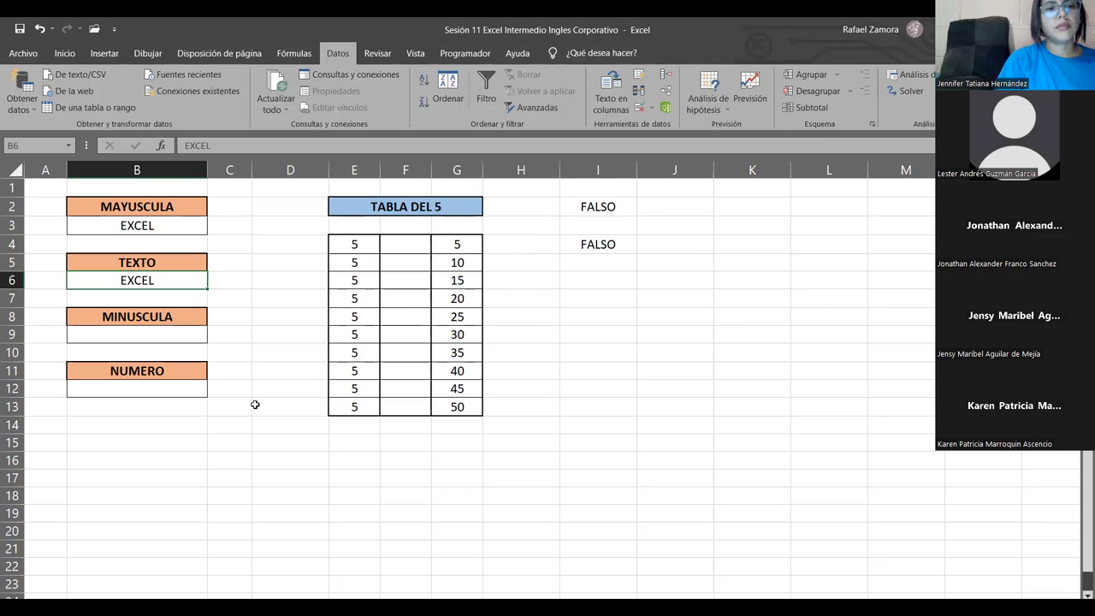
Test B6 with 151, which is rejected, and abandon it to keep EXCEL
{"action": "type", "text": "151"}
{"action": "key", "text": "Return"}
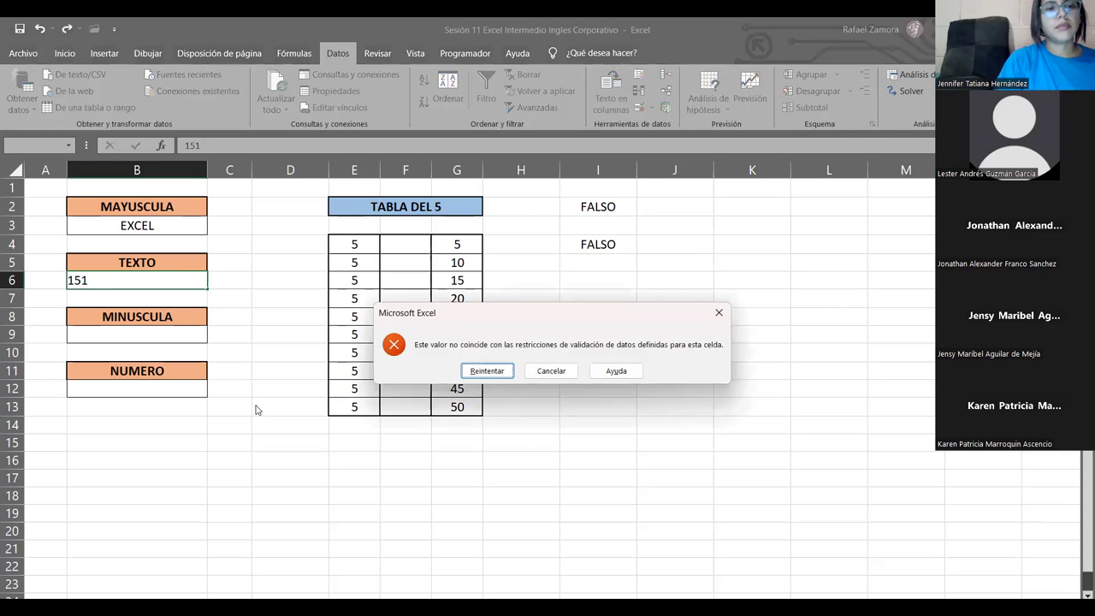
{"action": "key", "text": "Return"}
{"action": "type", "text": "3"}
{"action": "key", "text": "Return"}
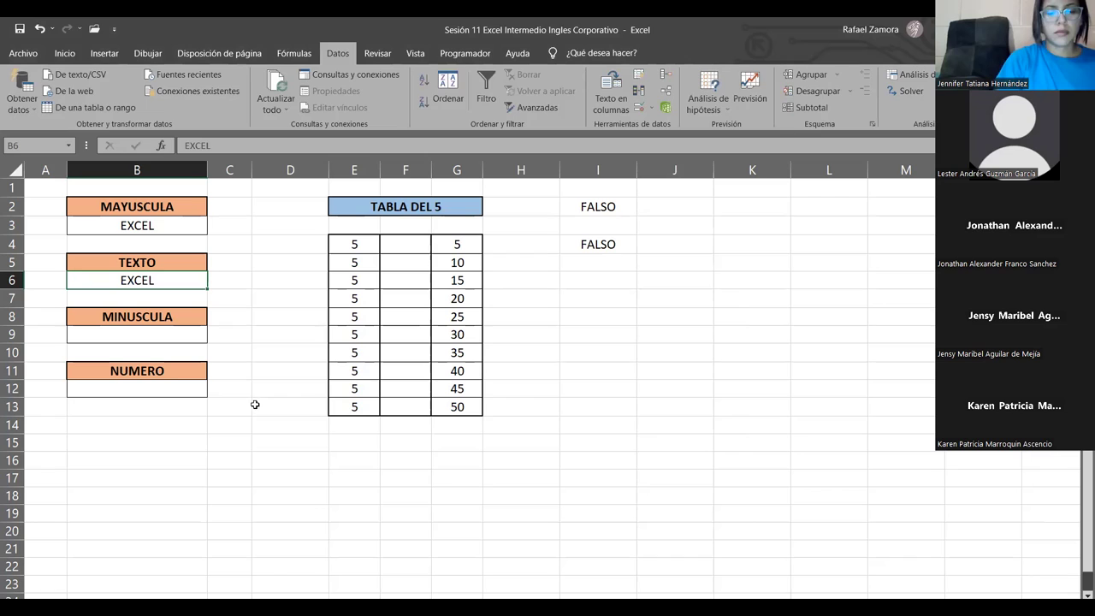
Give B12 a Personalizada validation rule with formula =ESNUMERO(B12)
{"action": "left_click", "coordinate": [159, 387]}
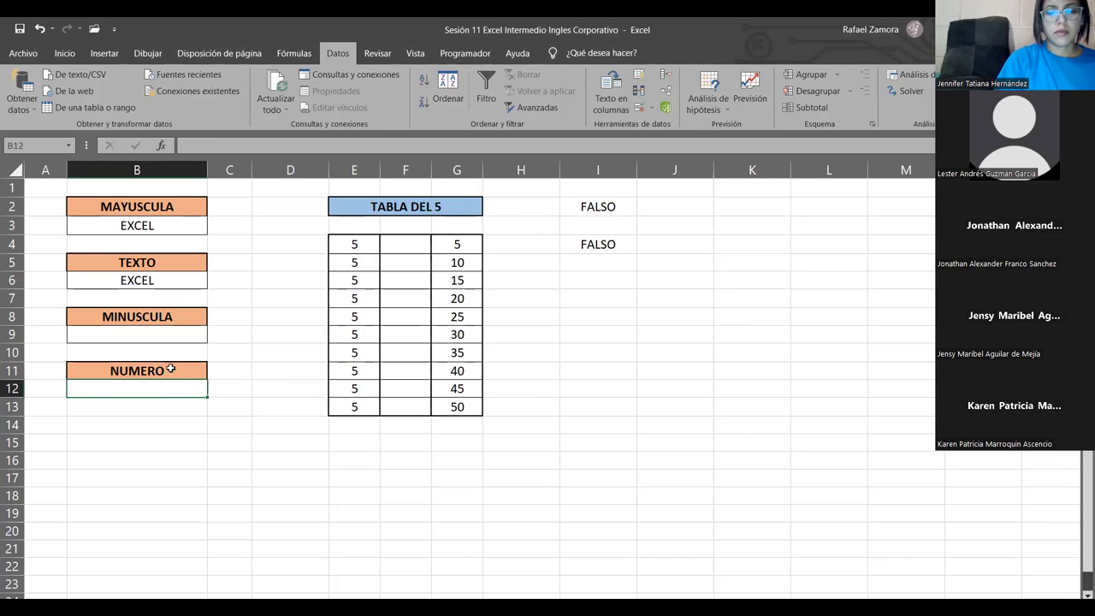
{"action": "left_click", "coordinate": [638, 104]}
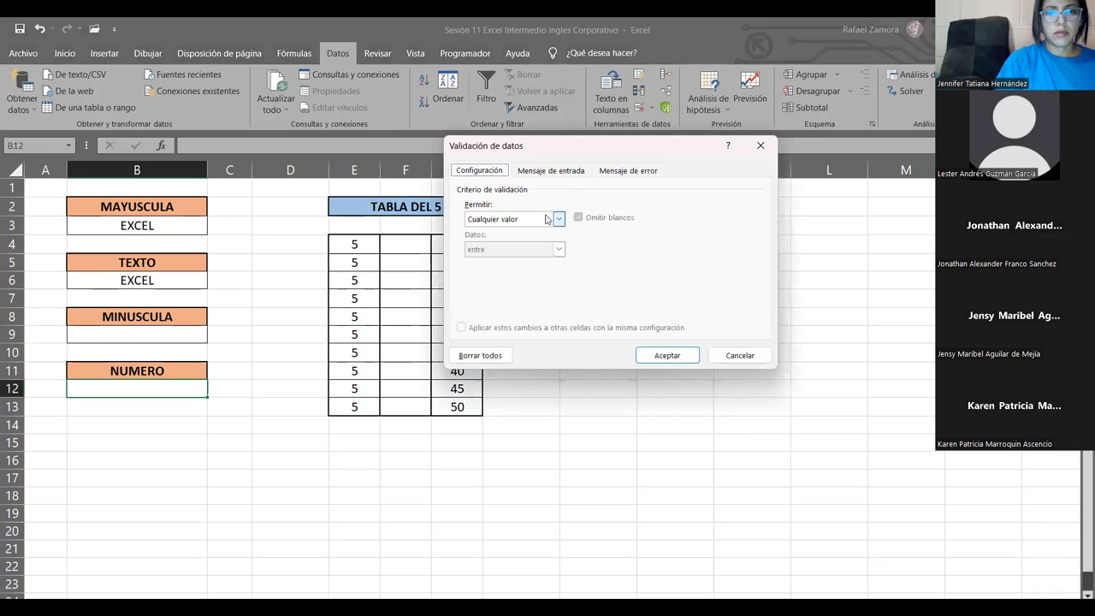
{"action": "left_click", "coordinate": [552, 219]}
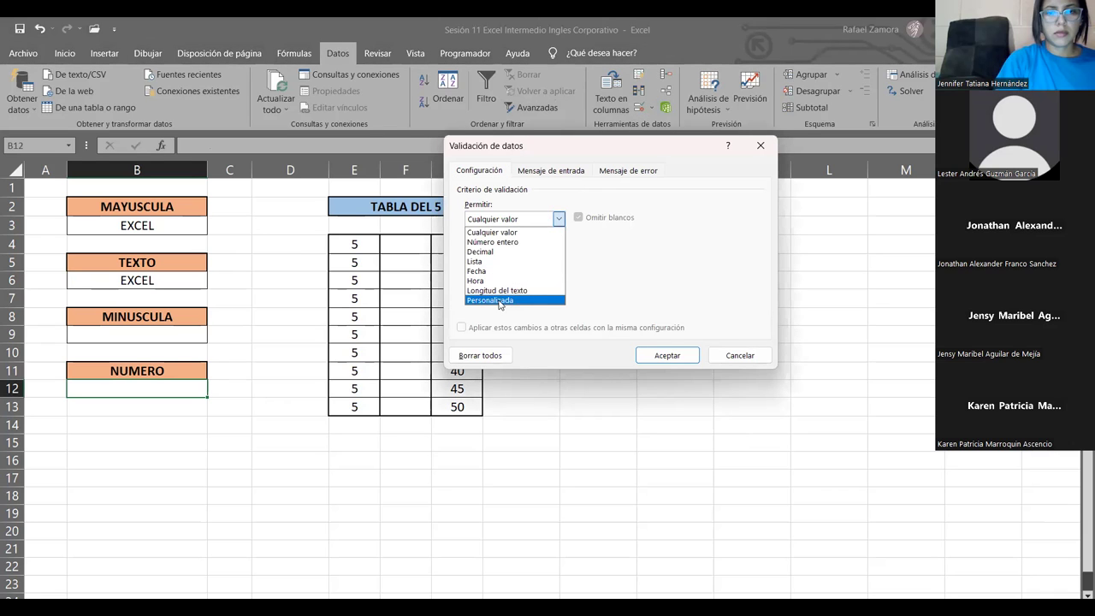
{"action": "left_click", "coordinate": [500, 303]}
{"action": "left_click", "coordinate": [517, 280]}
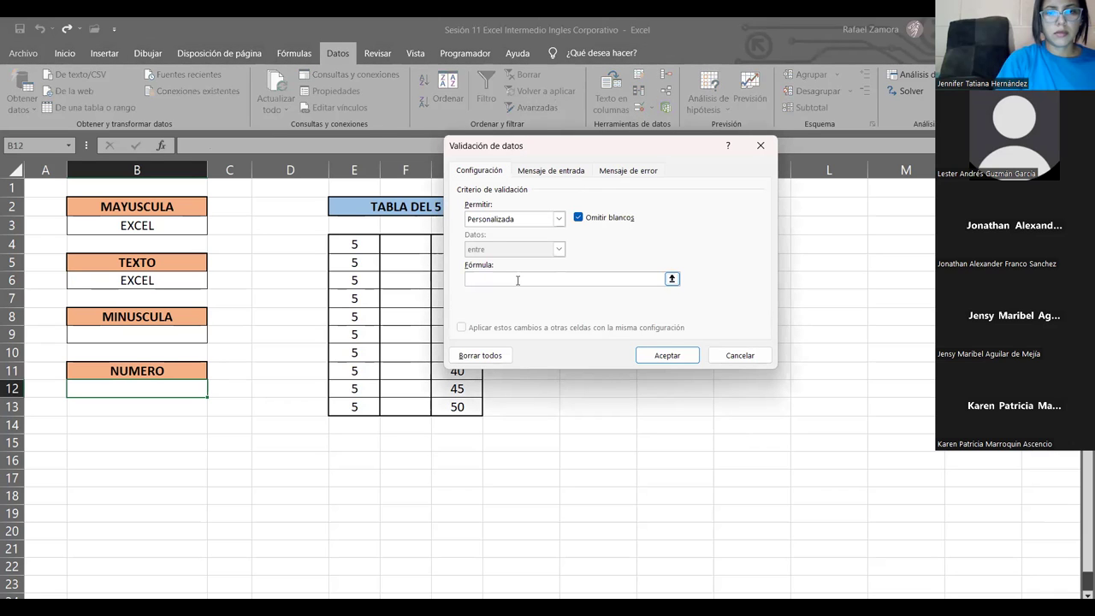
{"action": "type", "text": "=esnumero"}
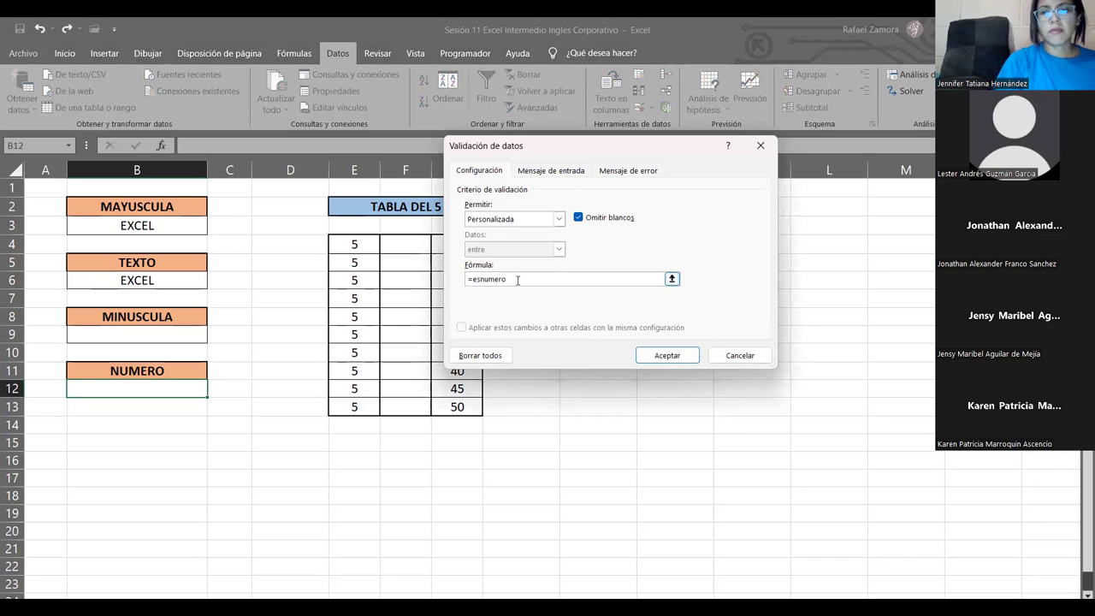
{"action": "type", "text": "("}
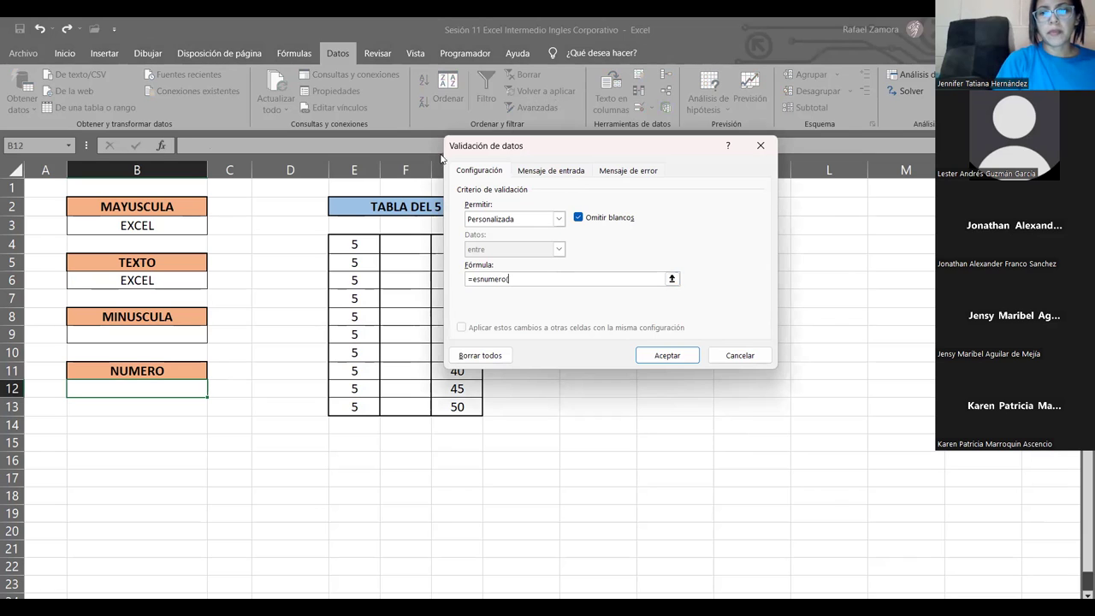
{"action": "left_click", "coordinate": [145, 386]}
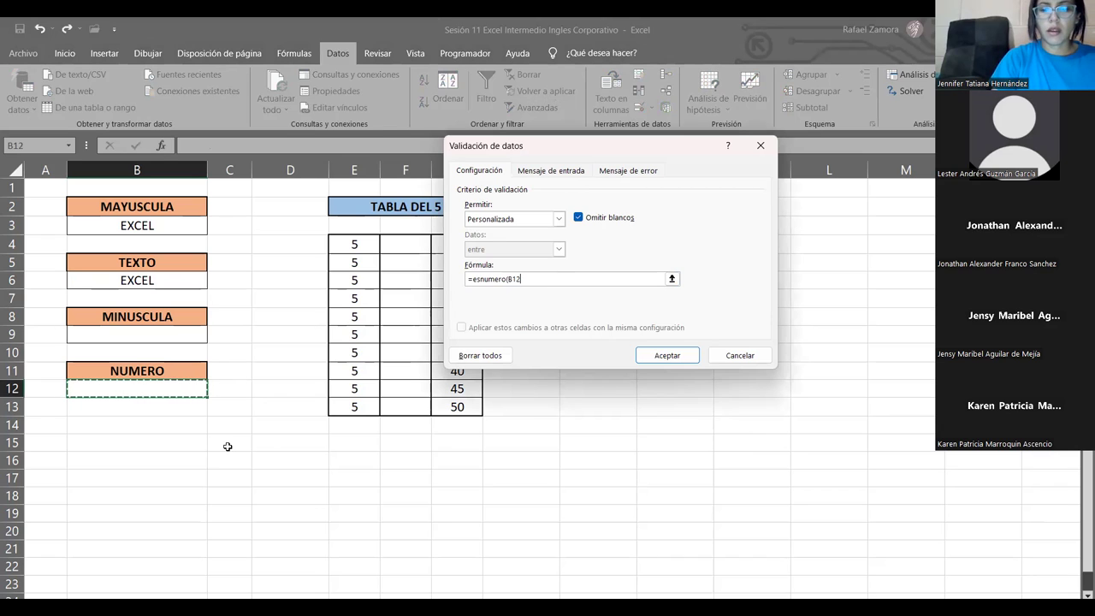
{"action": "type", "text": ")"}
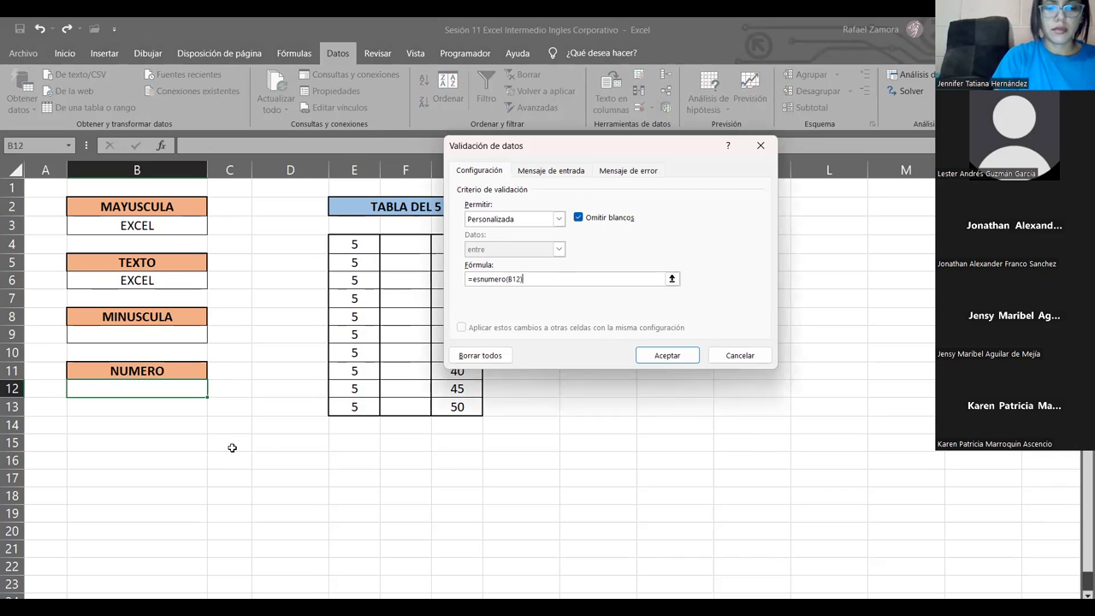
{"action": "left_click", "coordinate": [670, 355]}
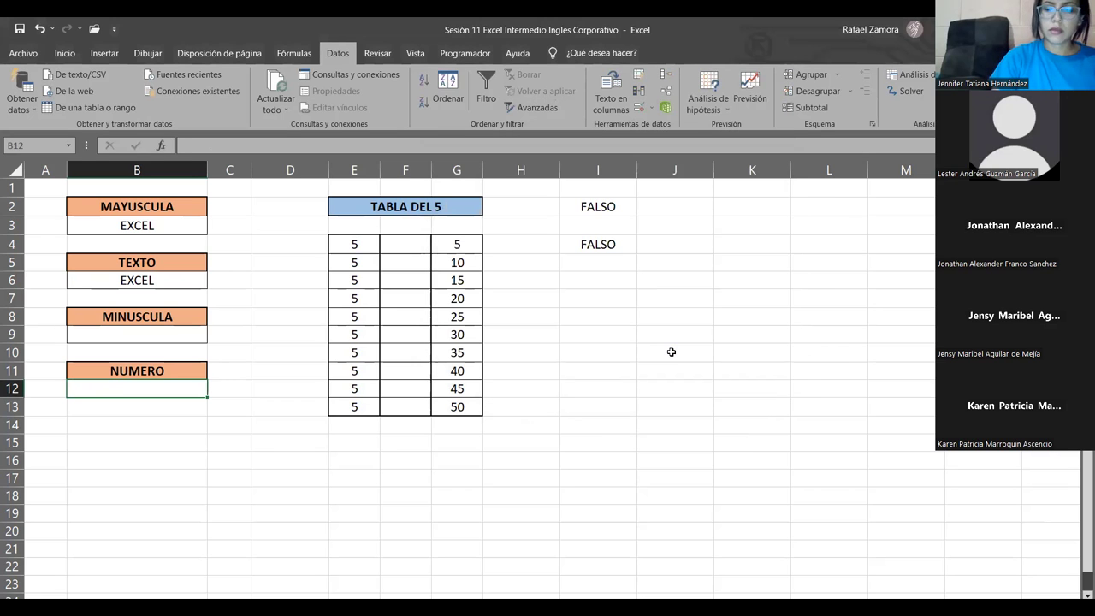
Test B12 with excel, which is rejected, then enter 12345
{"action": "type", "text": "excel"}
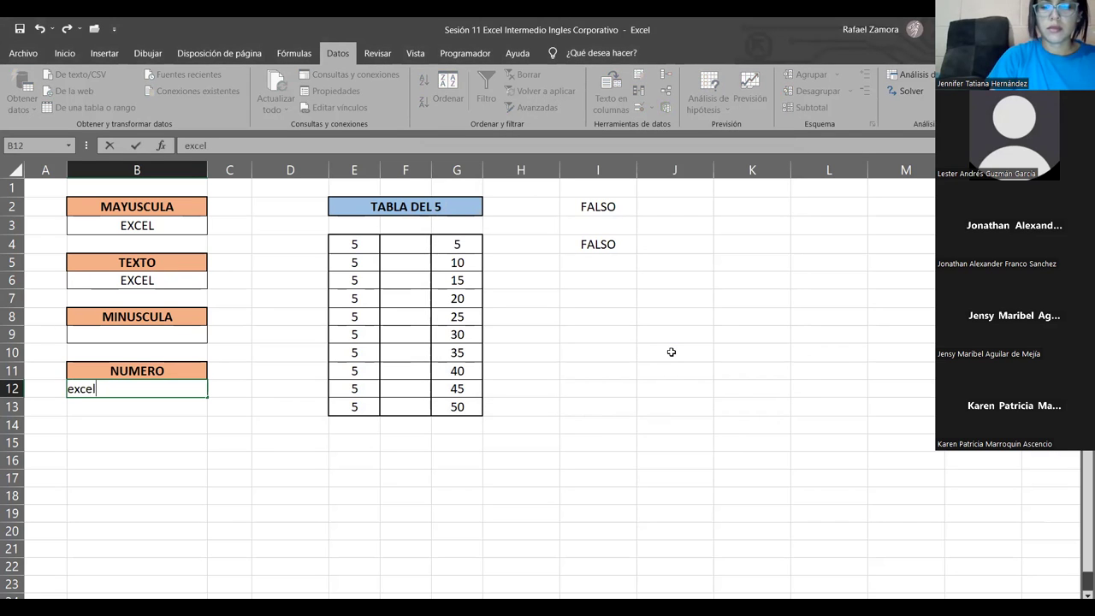
{"action": "key", "text": "Return"}
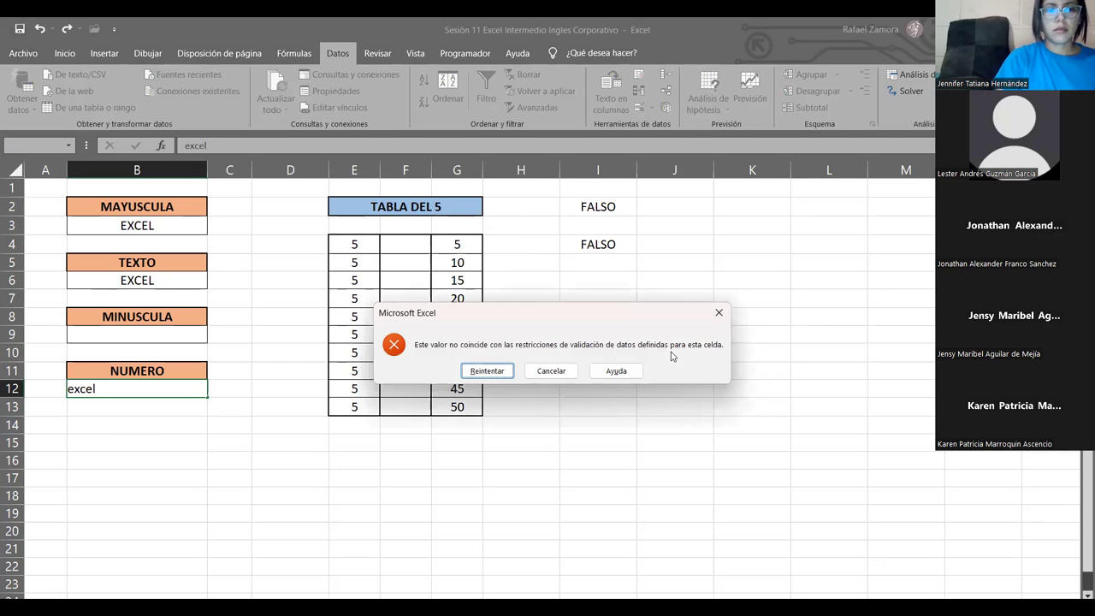
{"action": "key", "text": "Return"}
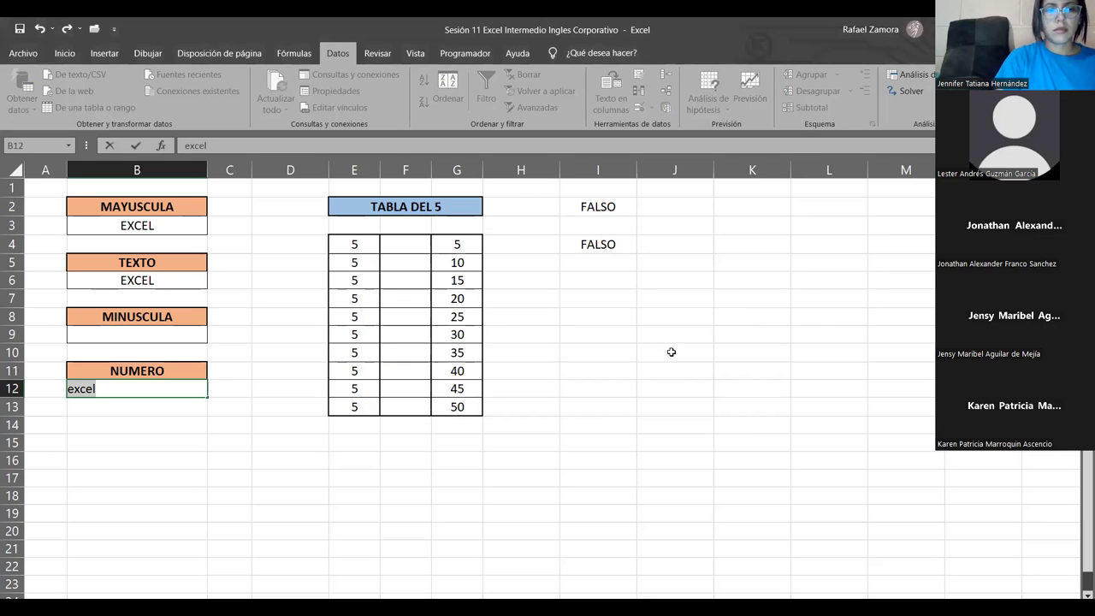
{"action": "type", "text": "12345"}
{"action": "key", "text": "Return"}
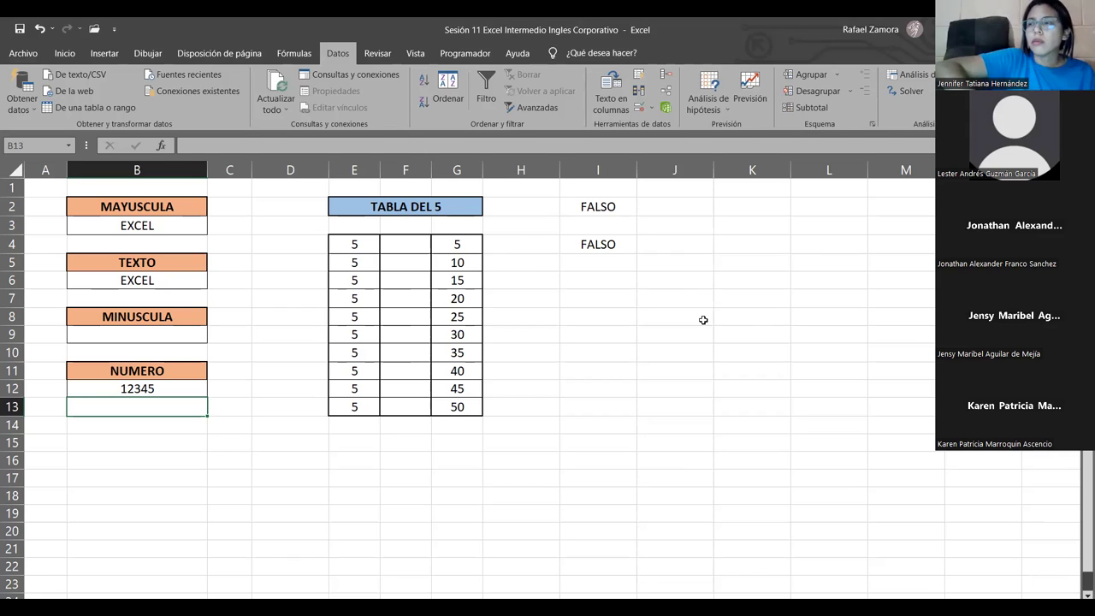
{"action": "left_click", "coordinate": [180, 385]}
{"action": "left_click", "coordinate": [646, 109]}
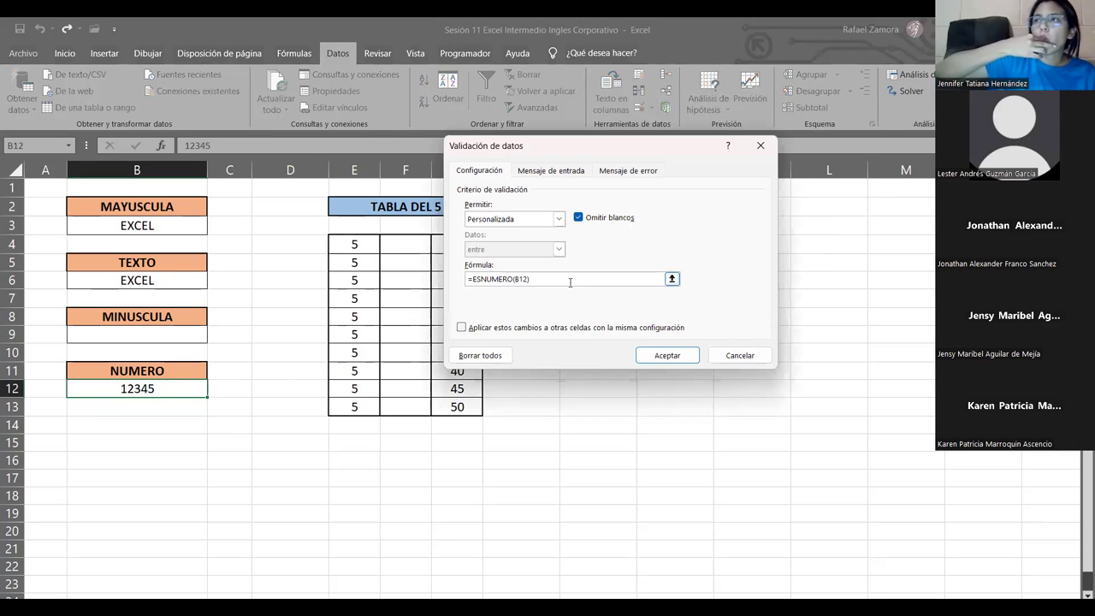
{"action": "left_click", "coordinate": [570, 281]}
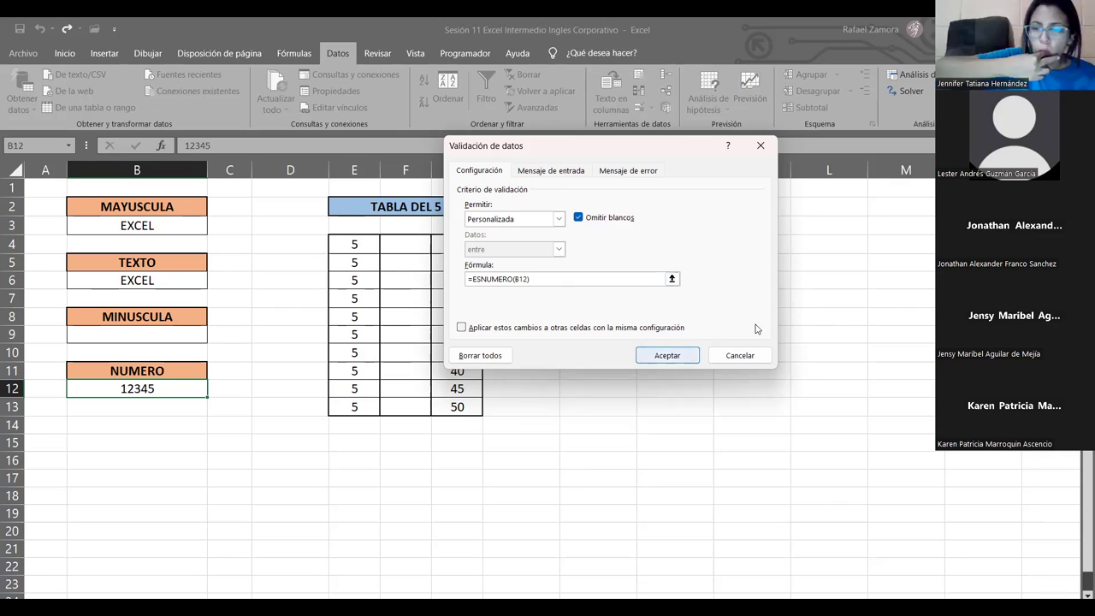
{"action": "left_click", "coordinate": [752, 355]}
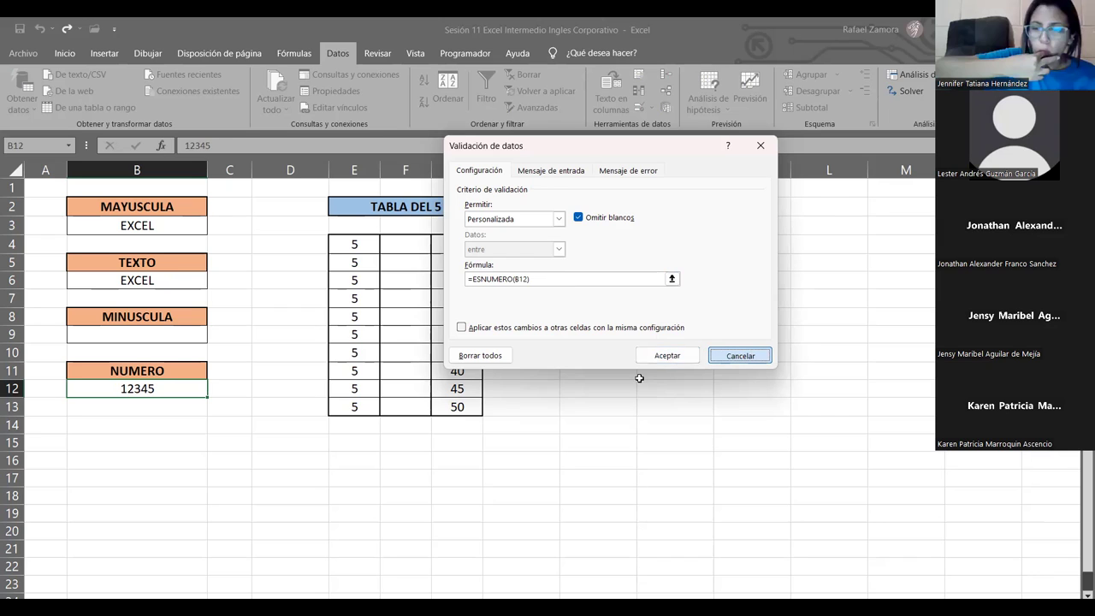
{"action": "left_click", "coordinate": [562, 299]}
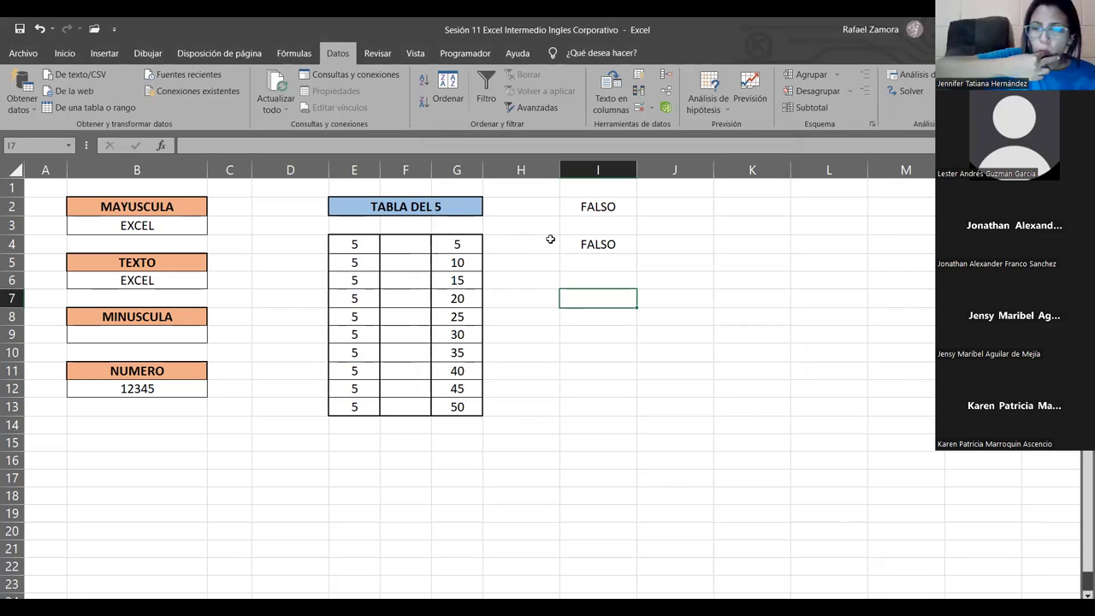
Delete the FALSO formulas in I1:I6 and reselect cell F4
{"action": "left_click_drag", "start_coordinate": [398, 244], "coordinate": [402, 410]}
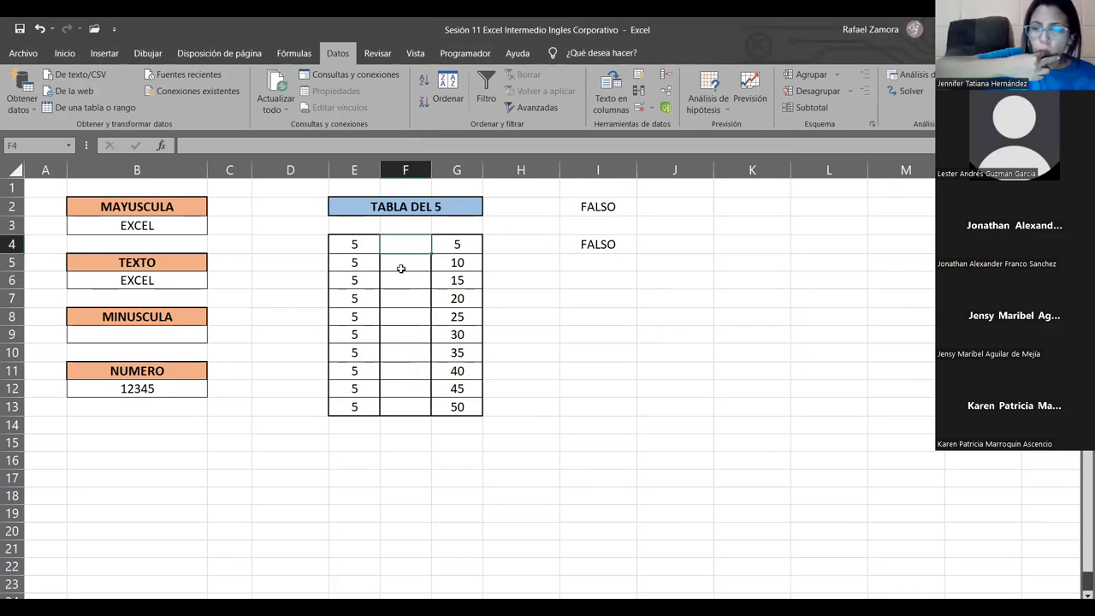
{"action": "left_click_drag", "start_coordinate": [611, 191], "coordinate": [605, 274]}
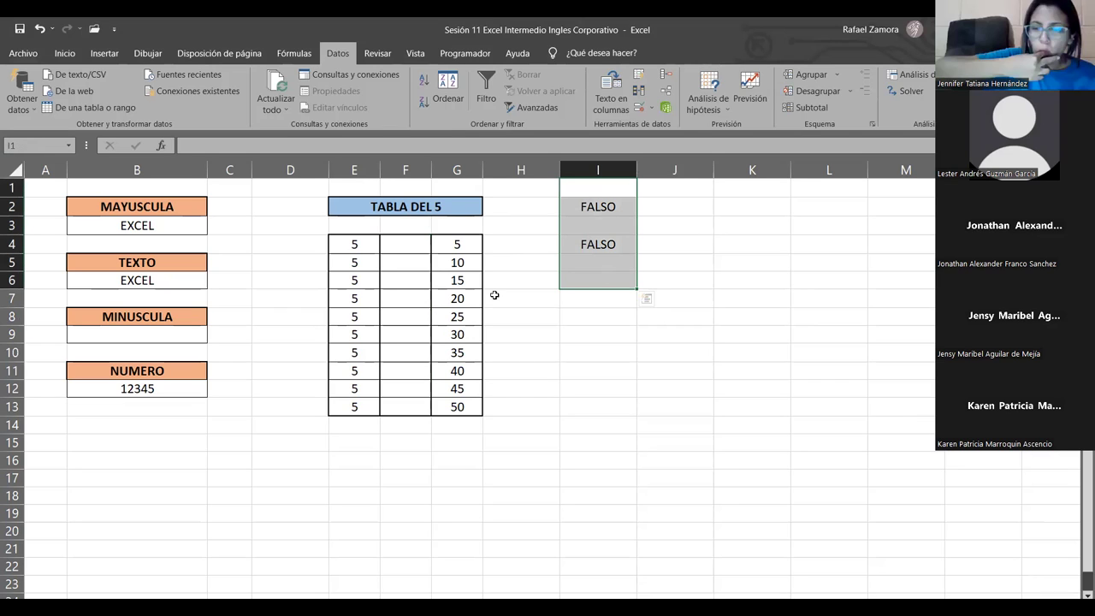
{"action": "key", "text": "Delete"}
{"action": "left_click", "coordinate": [420, 247]}
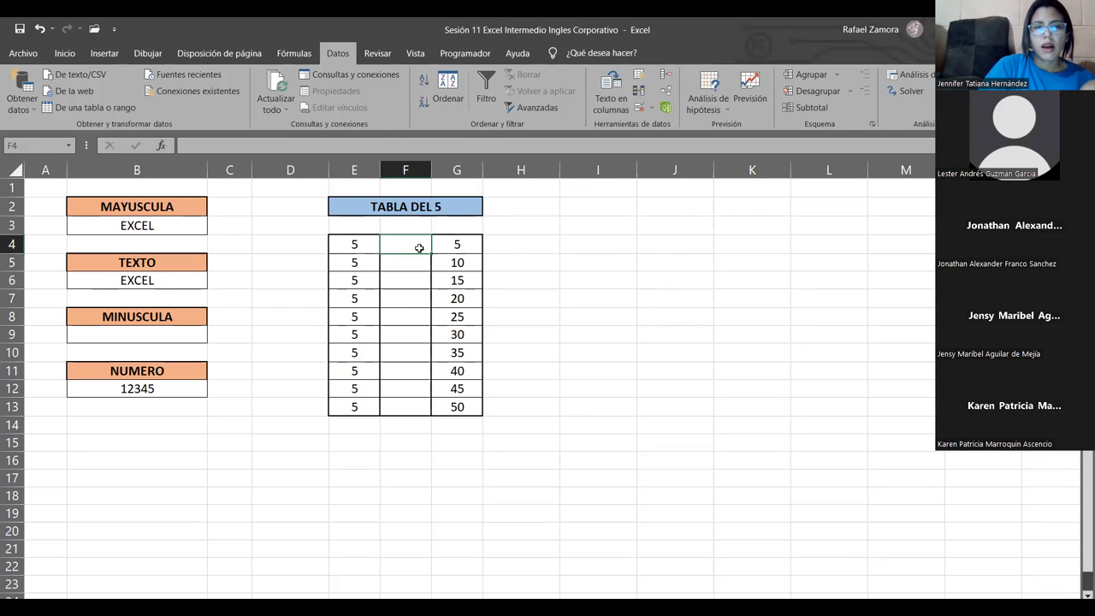
{"action": "type", "text": "1"}
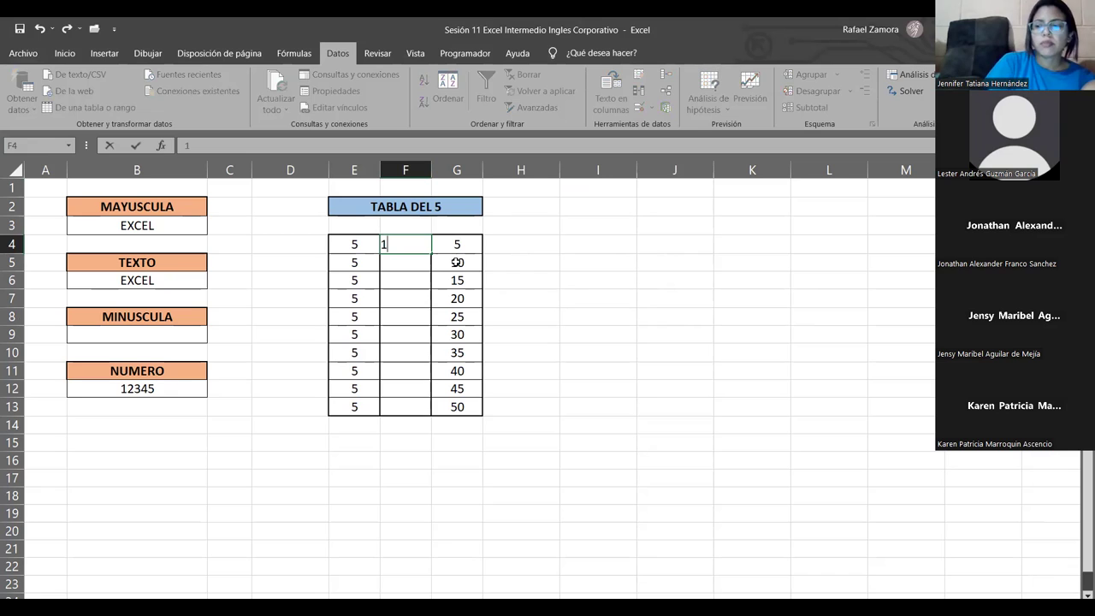
{"action": "left_click", "coordinate": [409, 267]}
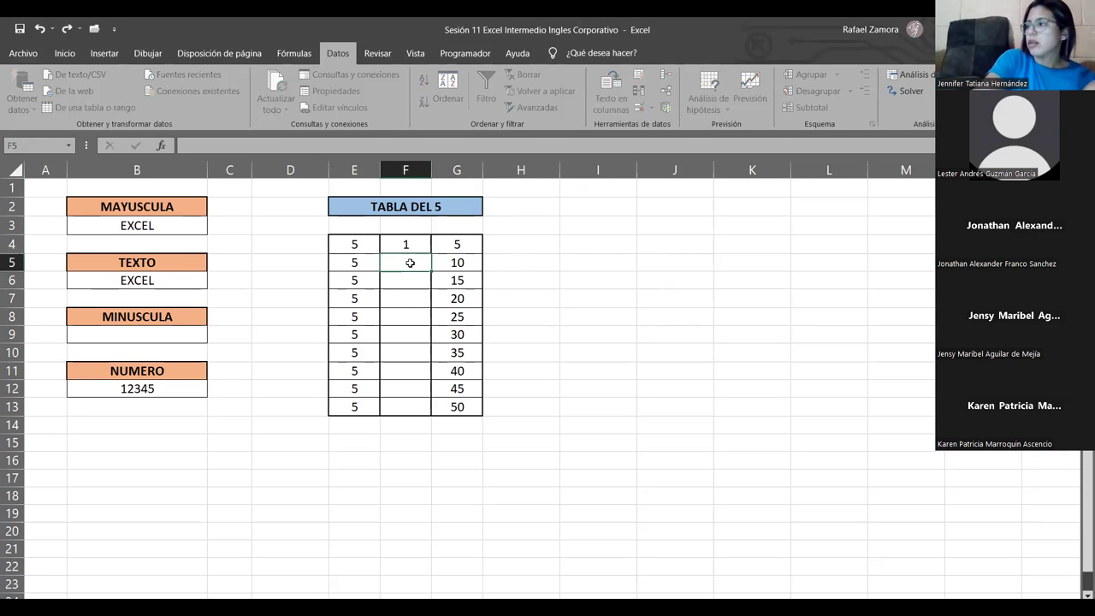
{"action": "type", "text": "2"}
{"action": "left_click", "coordinate": [409, 281]}
{"action": "type", "text": "3"}
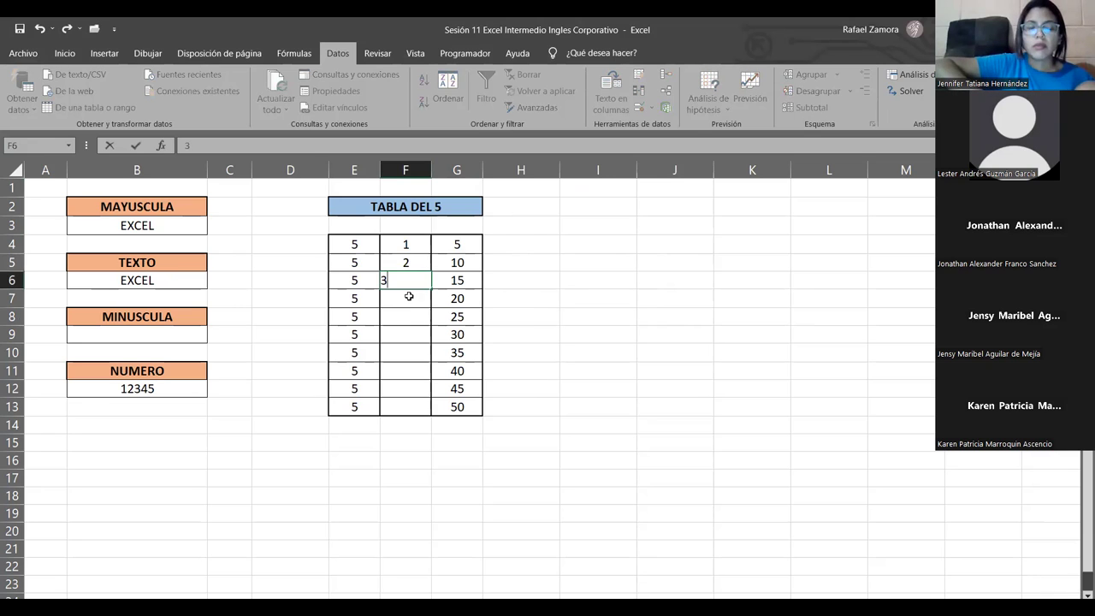
{"action": "left_click", "coordinate": [410, 298]}
{"action": "left_click_drag", "start_coordinate": [407, 245], "coordinate": [407, 297]}
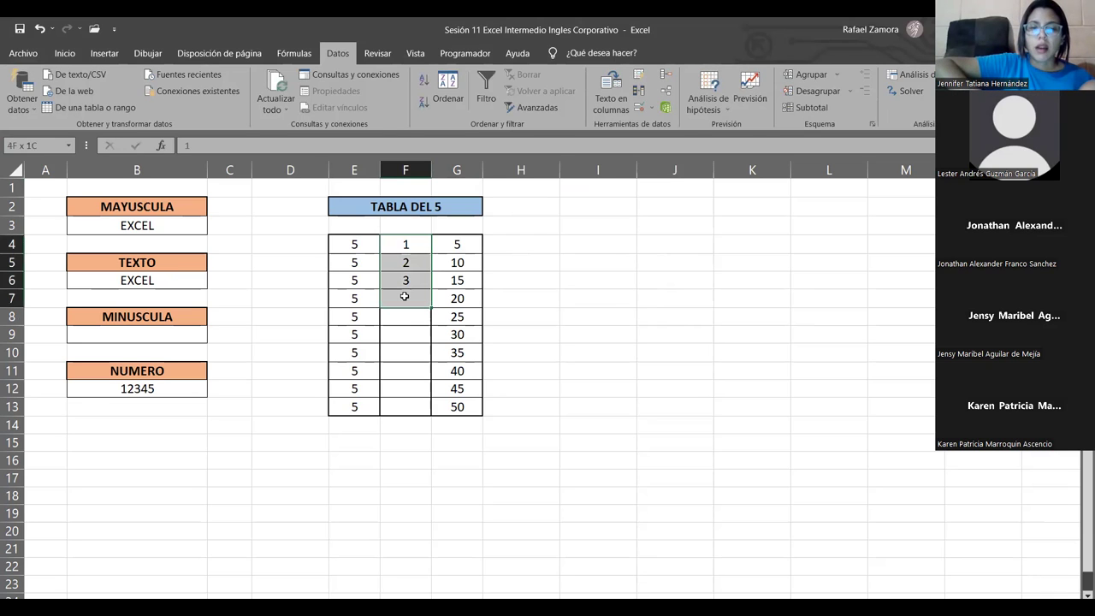
{"action": "key", "text": "Delete"}
{"action": "left_click", "coordinate": [561, 262]}
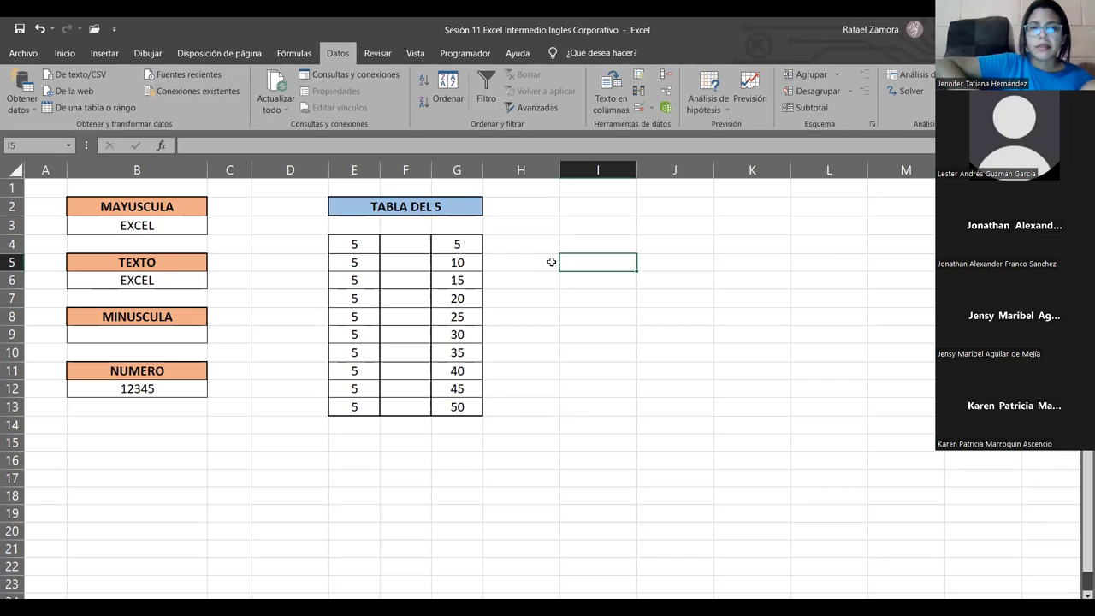
{"action": "left_click", "coordinate": [416, 246]}
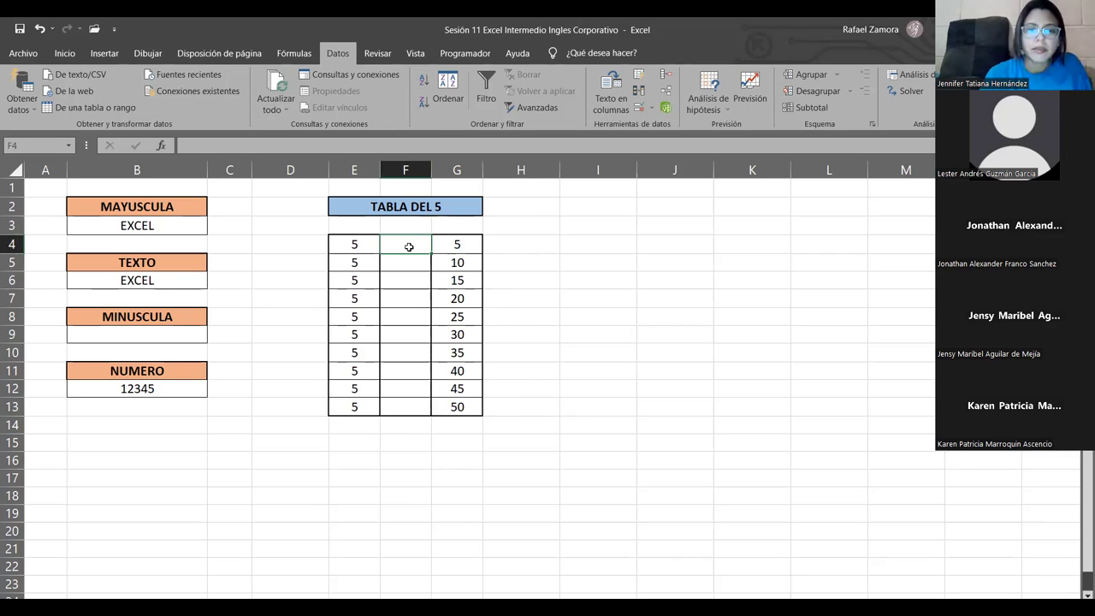
{"action": "left_click", "coordinate": [404, 263]}
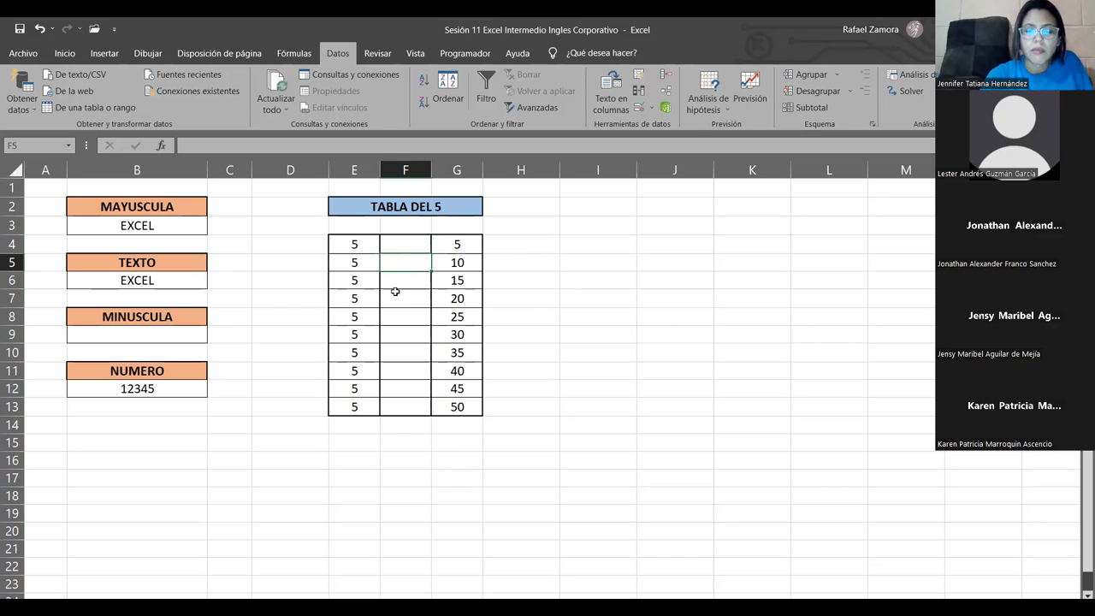
{"action": "left_click", "coordinate": [396, 295]}
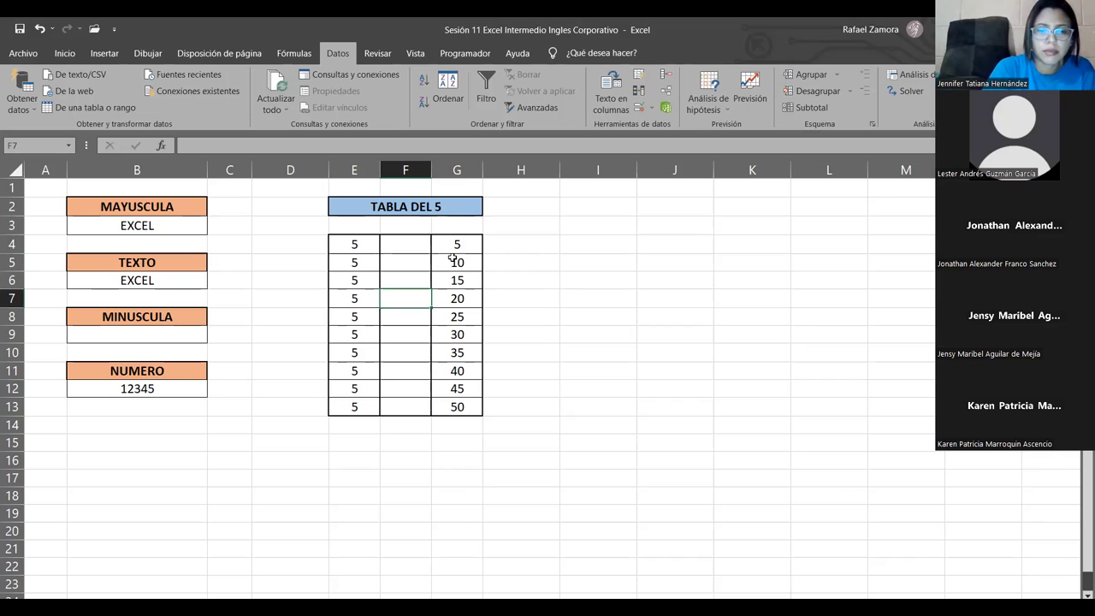
{"action": "left_click", "coordinate": [418, 243]}
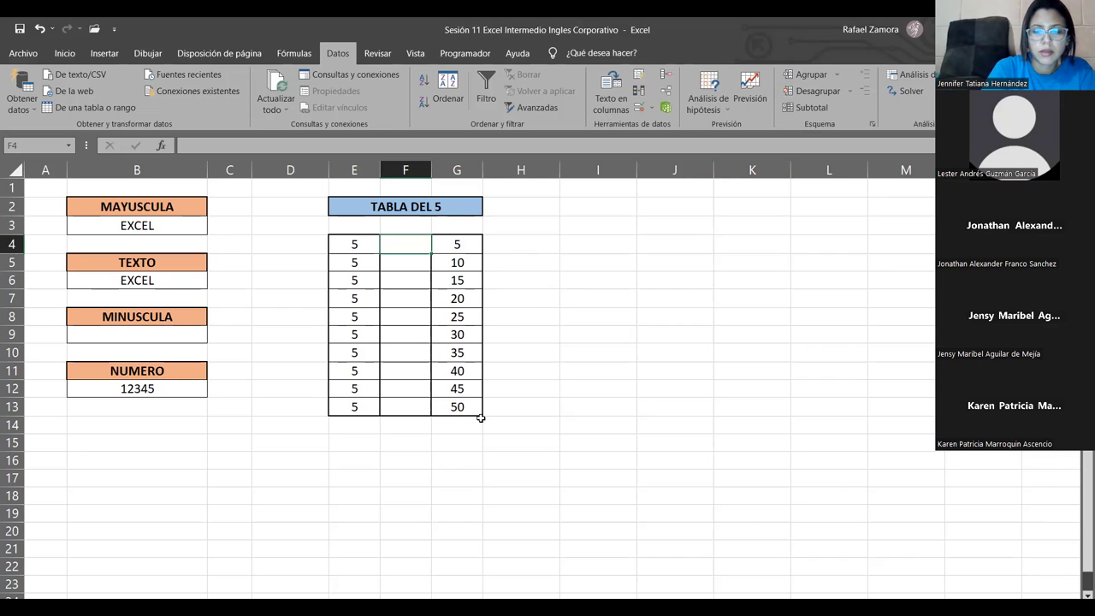
{"action": "left_click", "coordinate": [643, 285]}
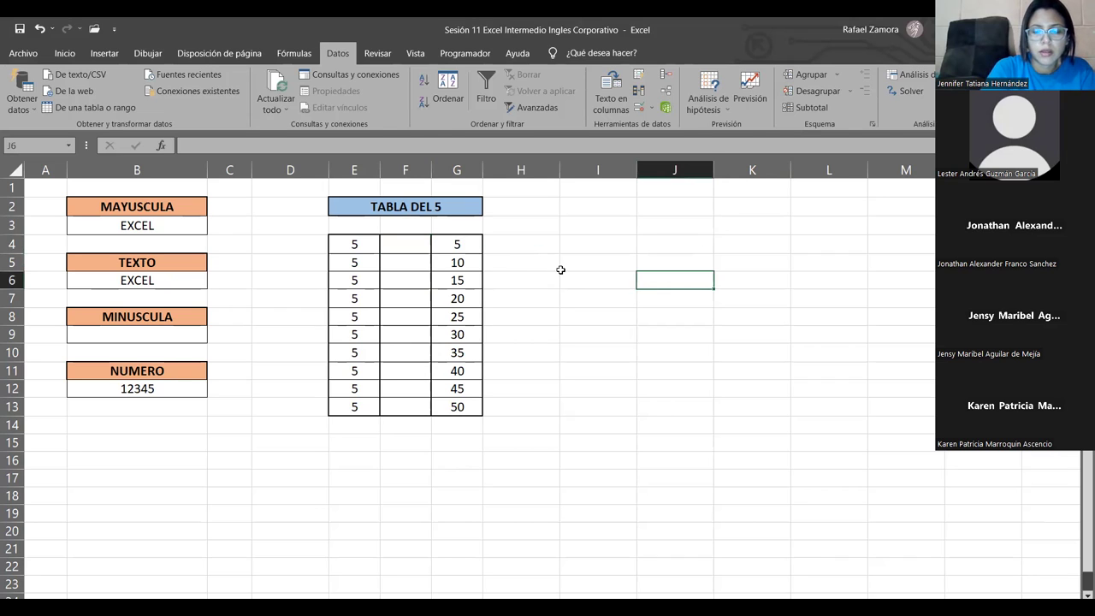
{"action": "left_click", "coordinate": [411, 243]}
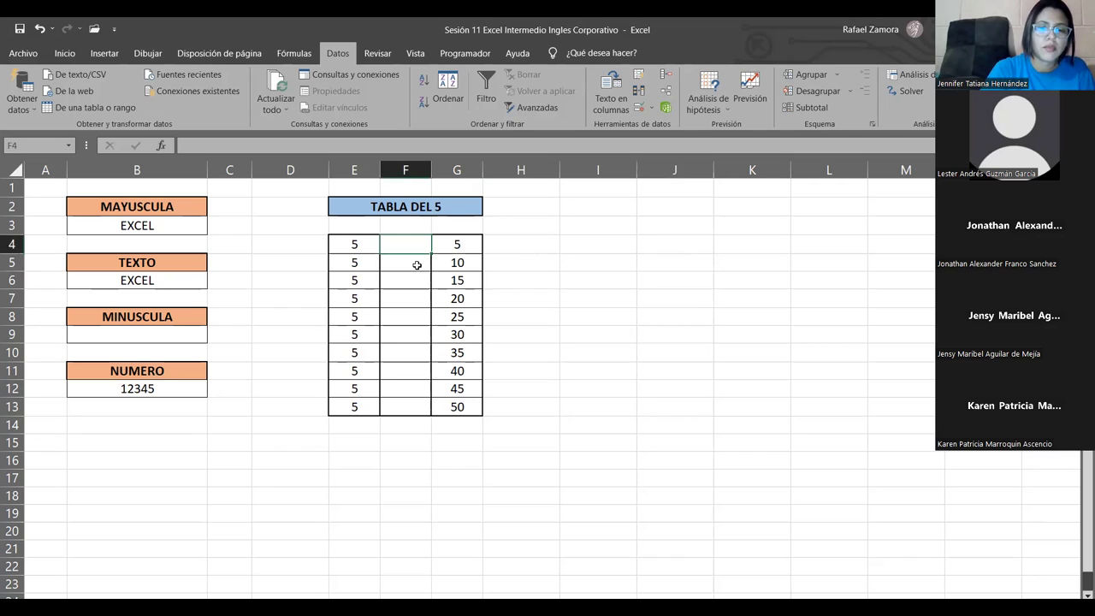
{"action": "left_click", "coordinate": [415, 263]}
{"action": "left_click", "coordinate": [399, 244]}
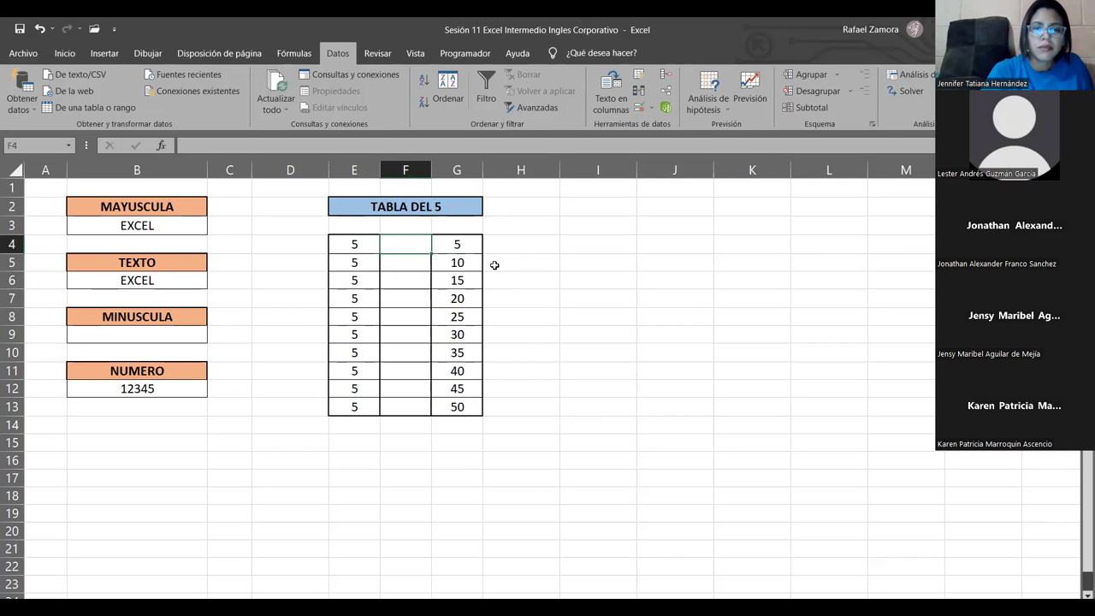
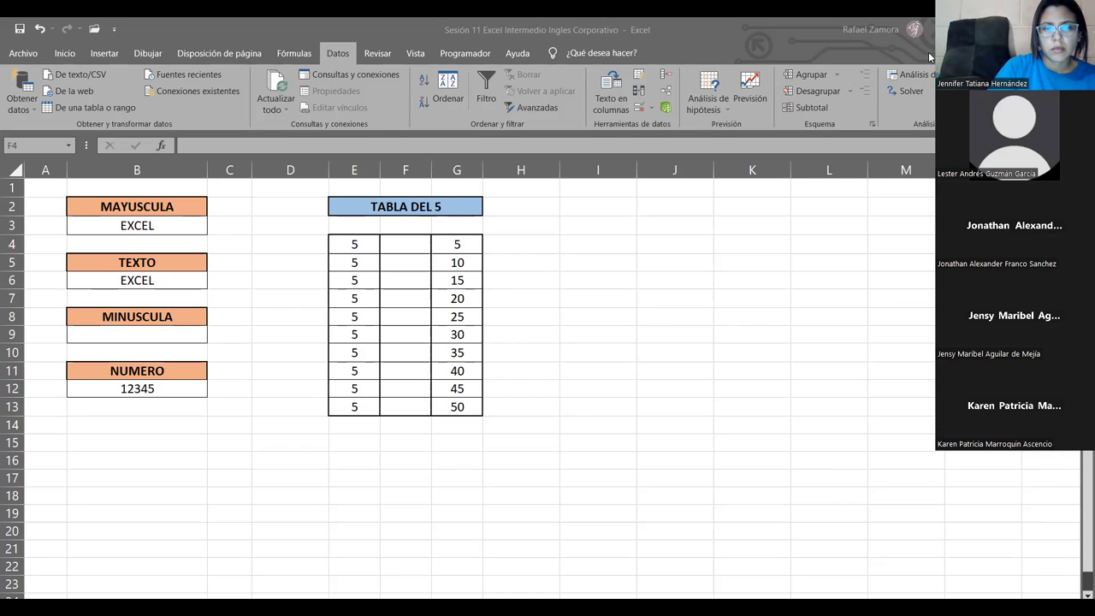
Return to the workbook and click through several of its cells
{"action": "left_click", "coordinate": [519, 330]}
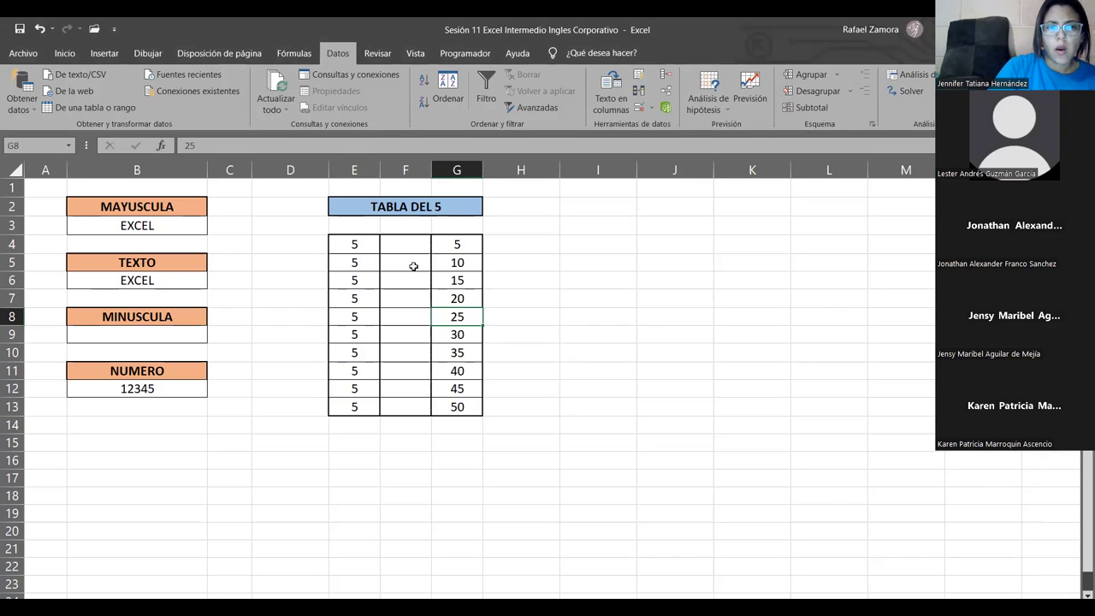
{"action": "left_click", "coordinate": [410, 241]}
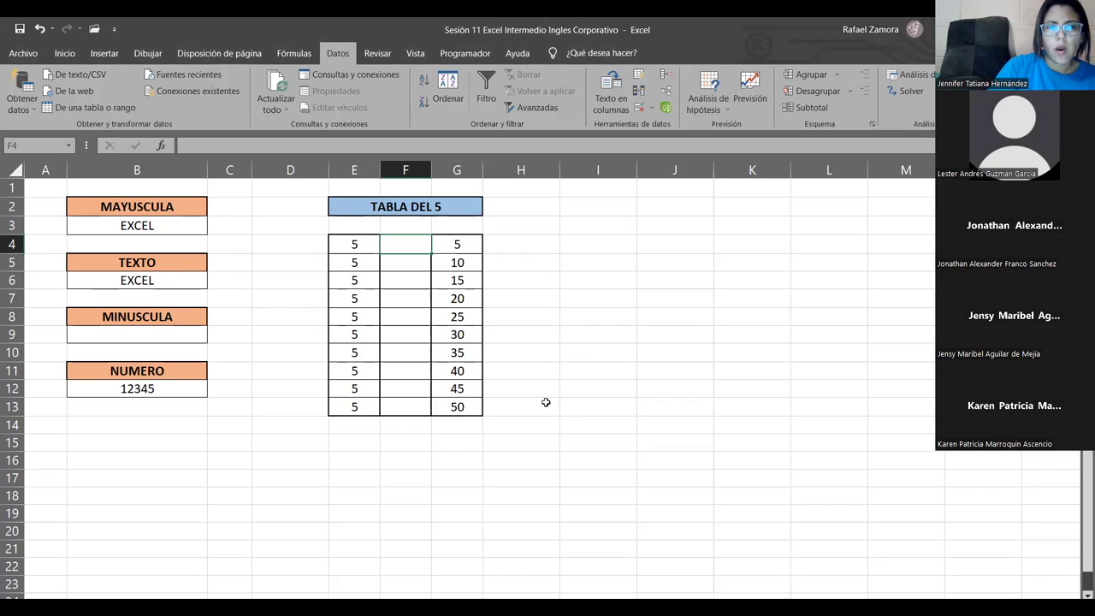
{"action": "left_click", "coordinate": [653, 352]}
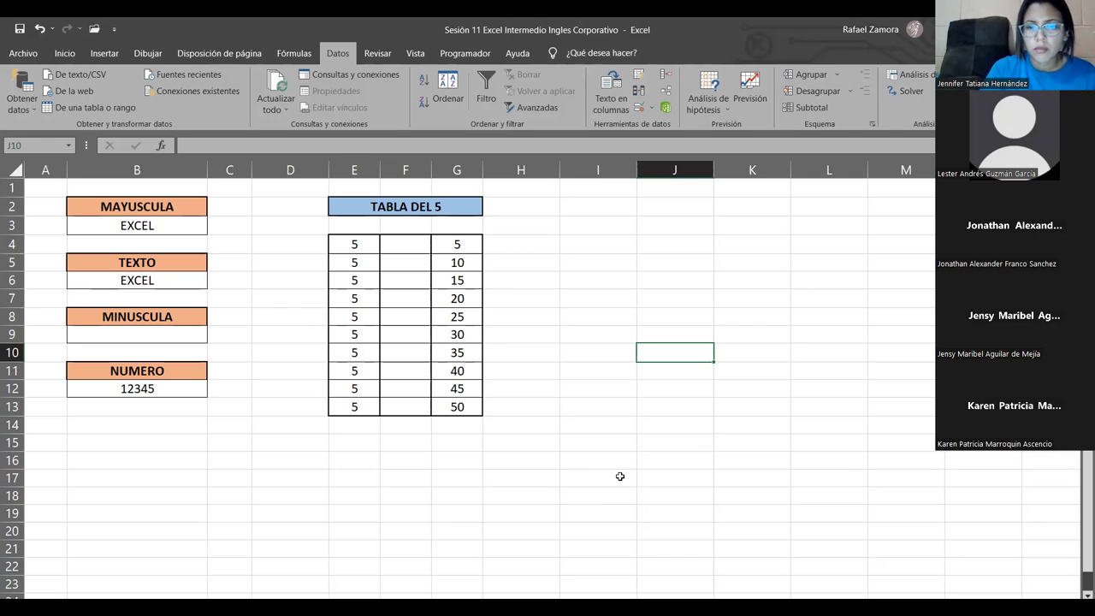
{"action": "left_click", "coordinate": [619, 476]}
{"action": "left_click", "coordinate": [411, 493]}
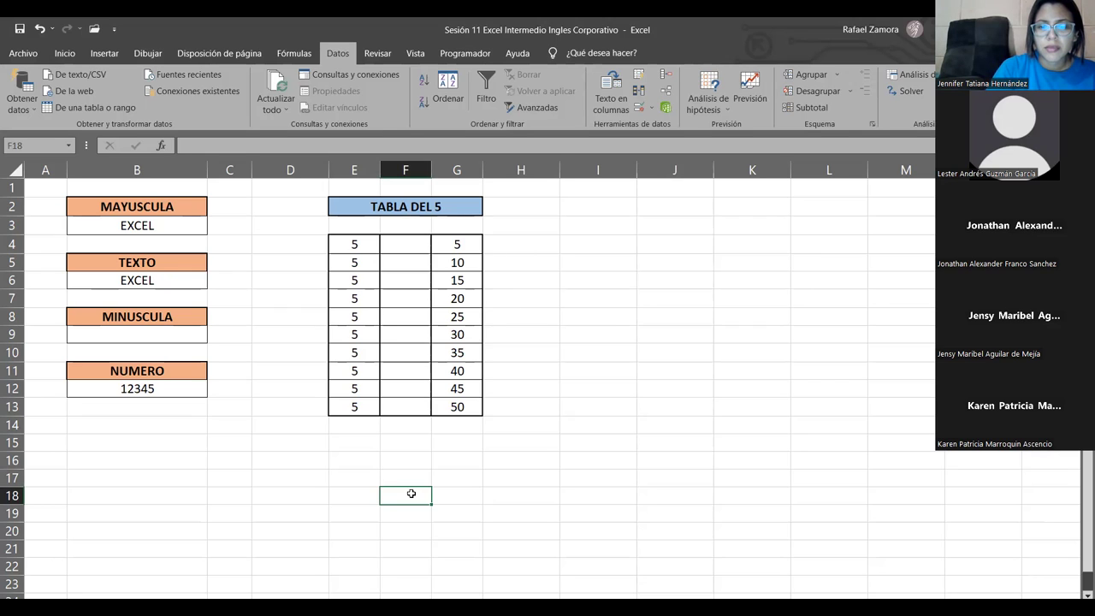
{"action": "left_click", "coordinate": [589, 356]}
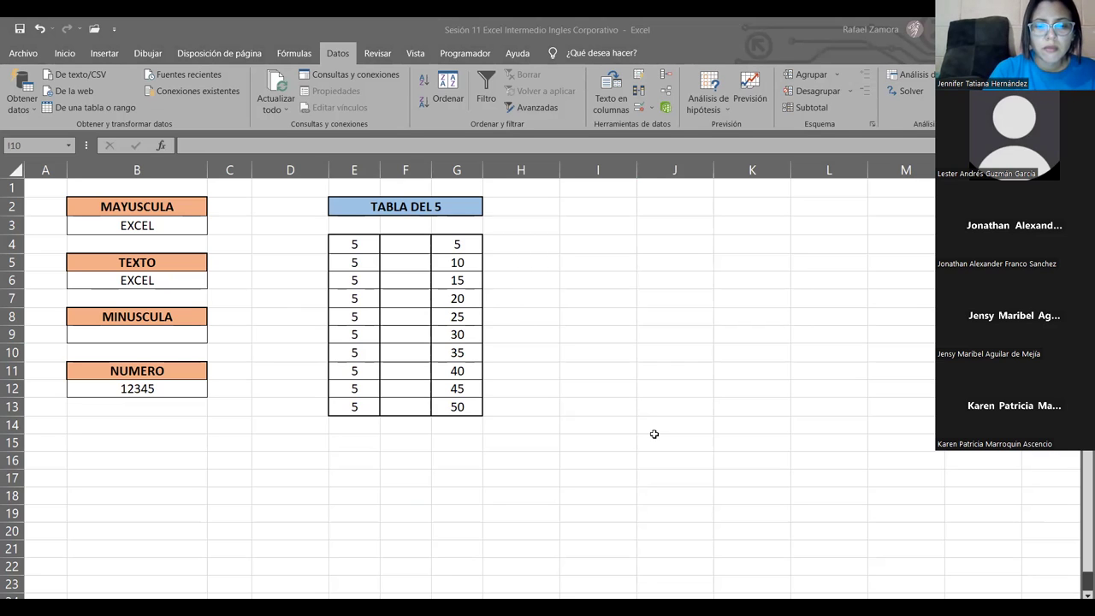
{"action": "left_click", "coordinate": [705, 493]}
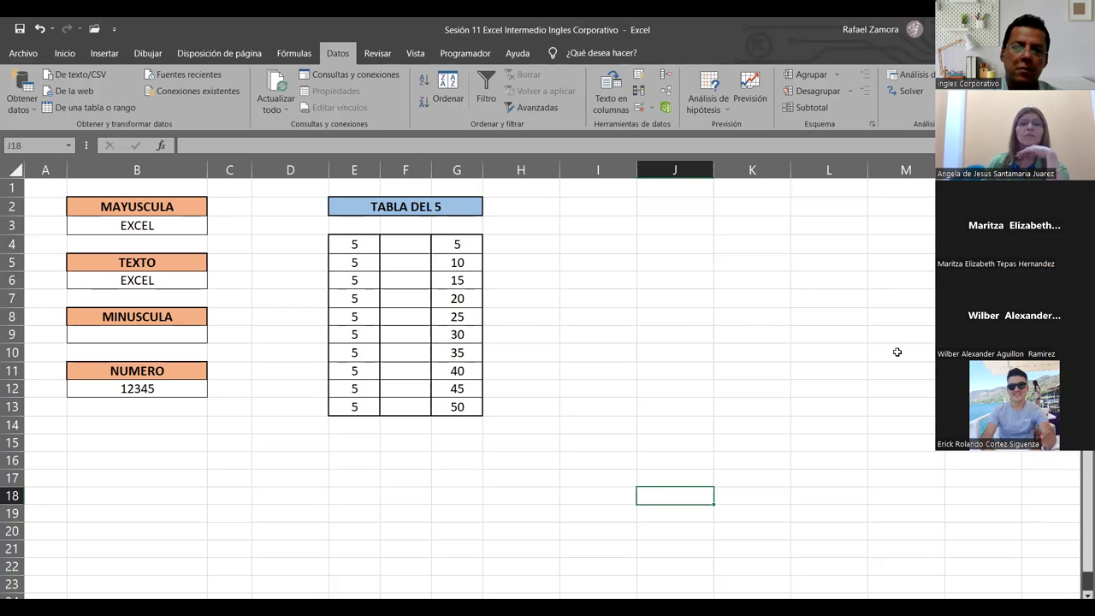
{"action": "left_click", "coordinate": [629, 440]}
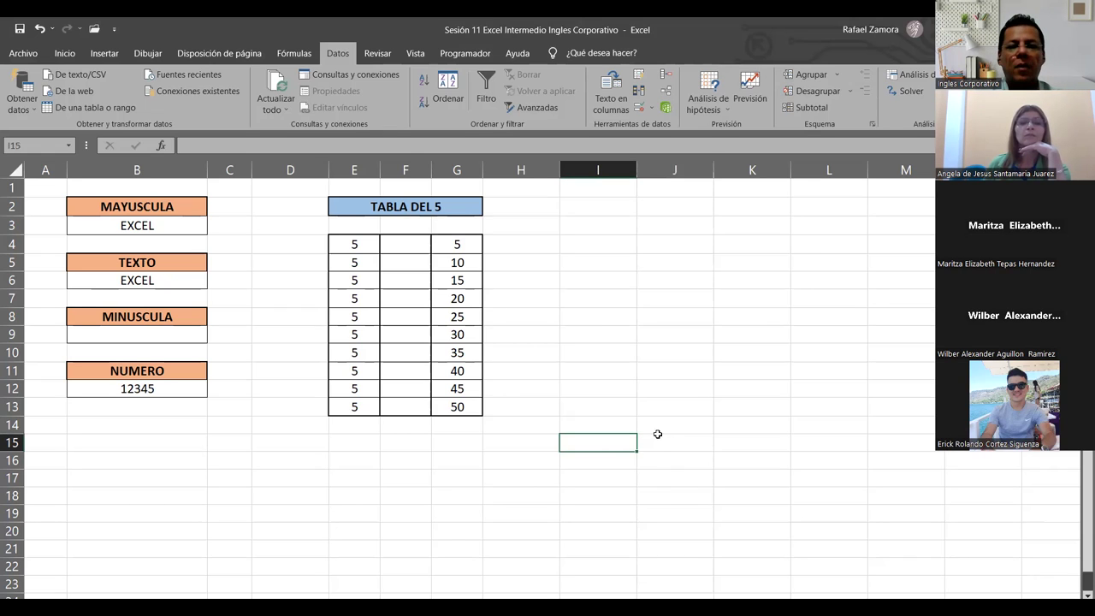
{"action": "left_click", "coordinate": [680, 375]}
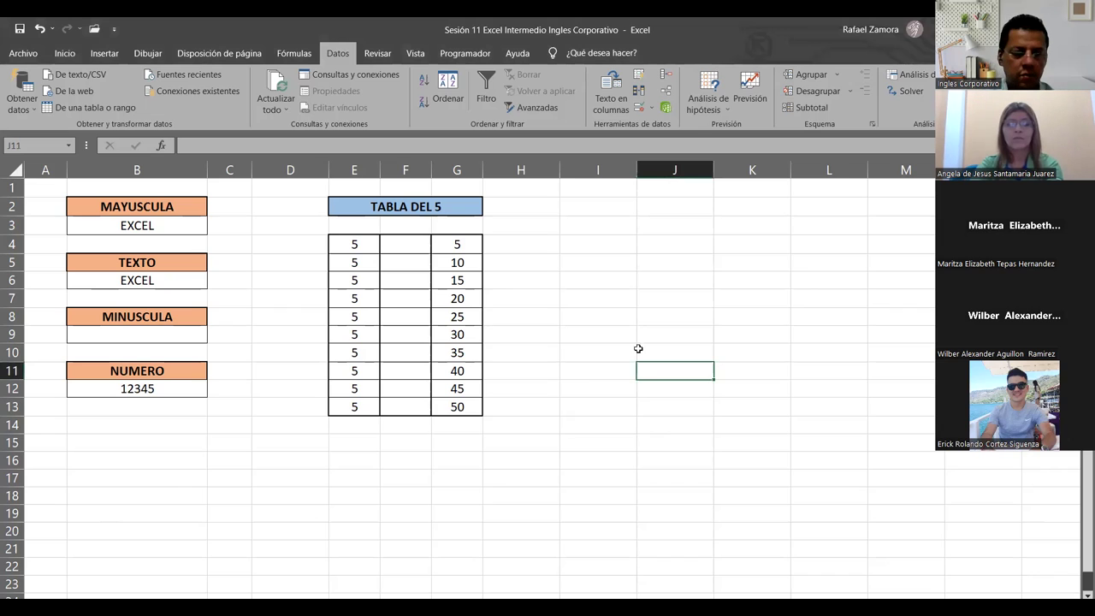
{"action": "left_click", "coordinate": [648, 314]}
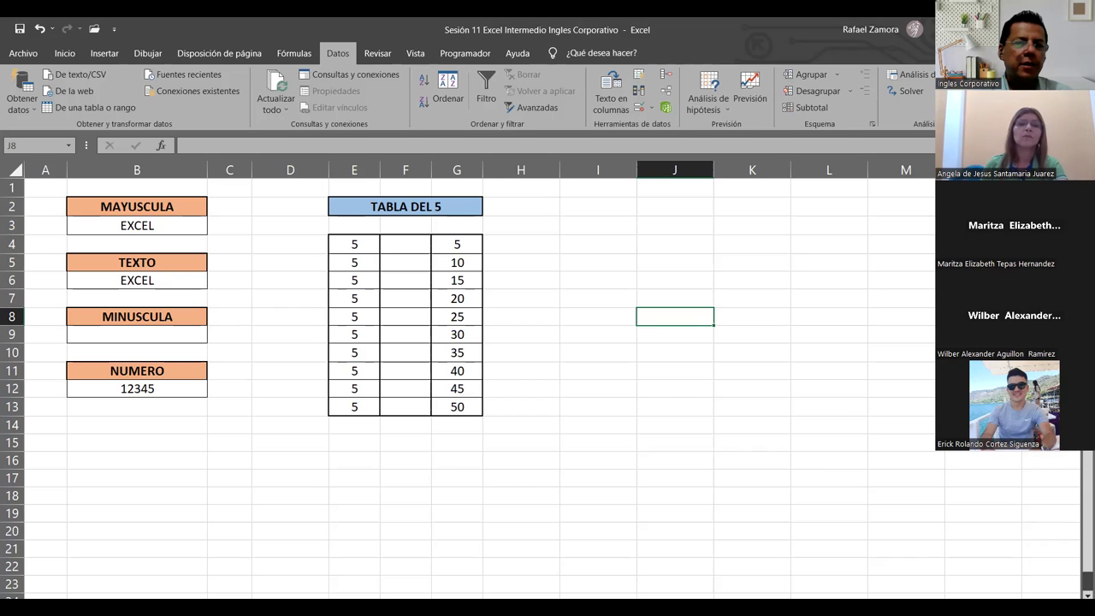
Switch away from Excel and back, then select cell F4 in the table
{"action": "key", "text": "alt+Tab"}
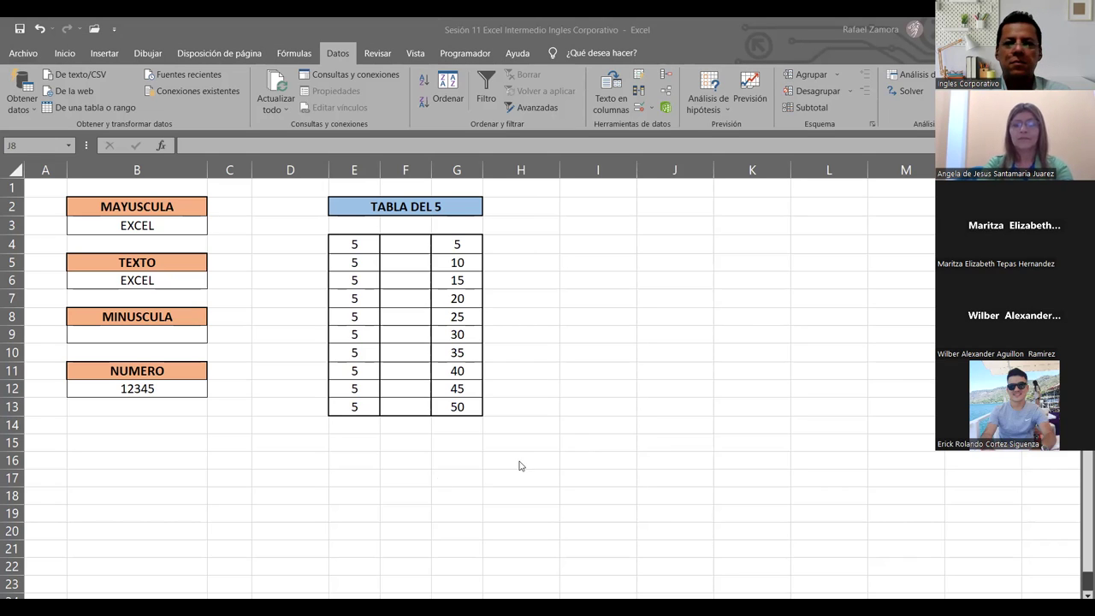
{"action": "key", "text": "alt+Tab"}
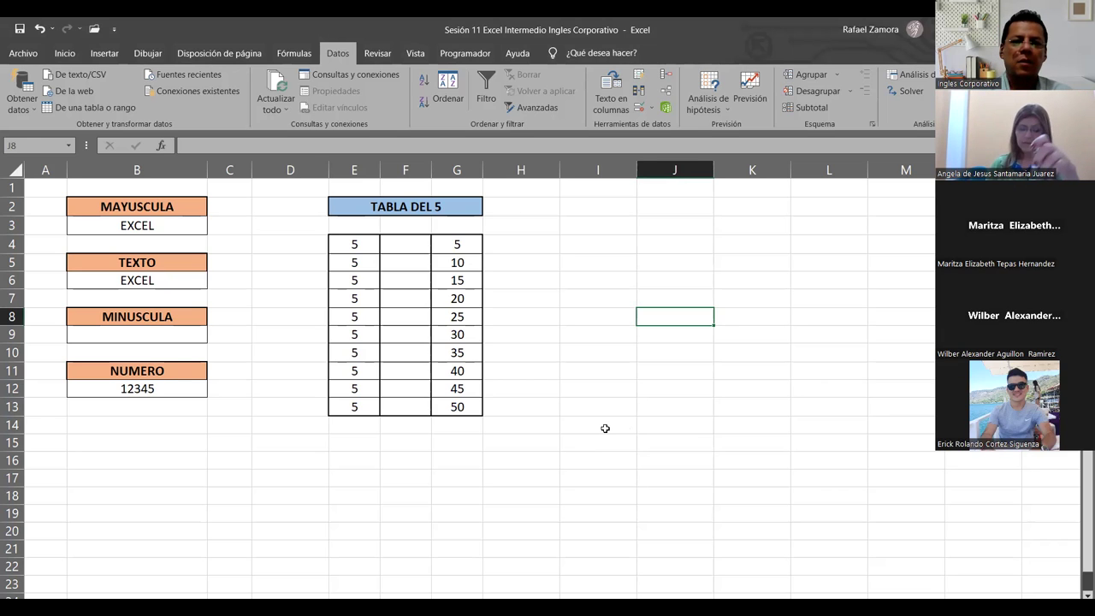
{"action": "left_click", "coordinate": [604, 428]}
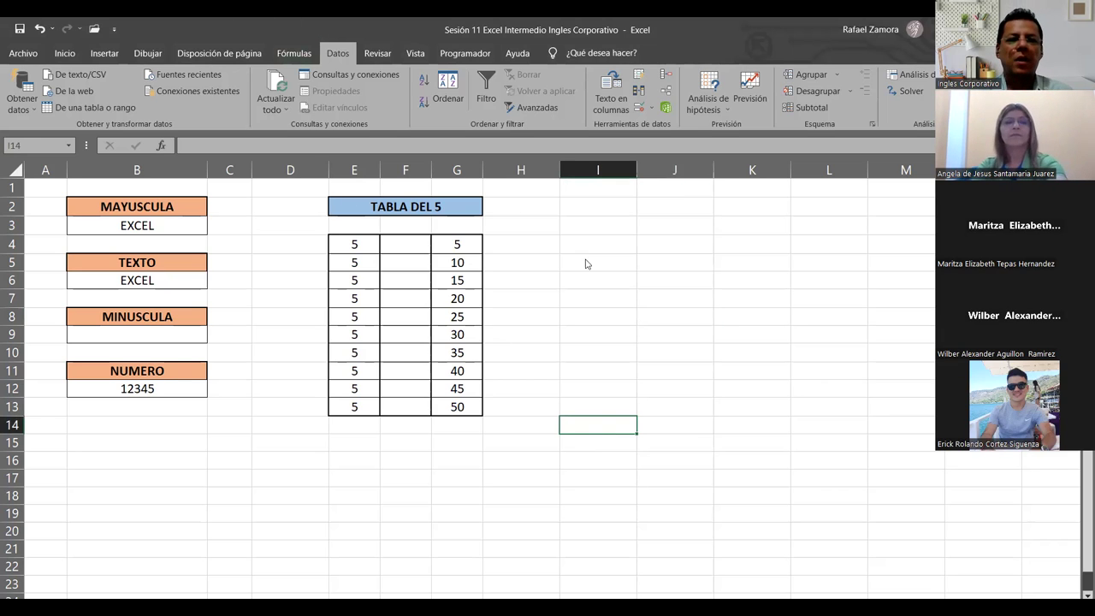
{"action": "left_click", "coordinate": [405, 244]}
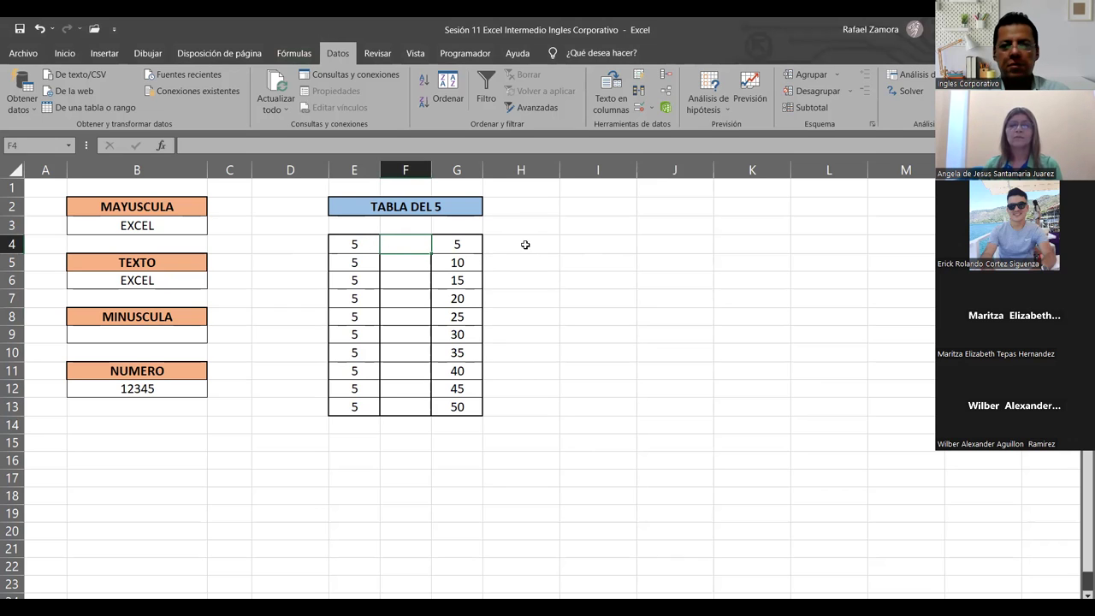
{"action": "left_click", "coordinate": [562, 243]}
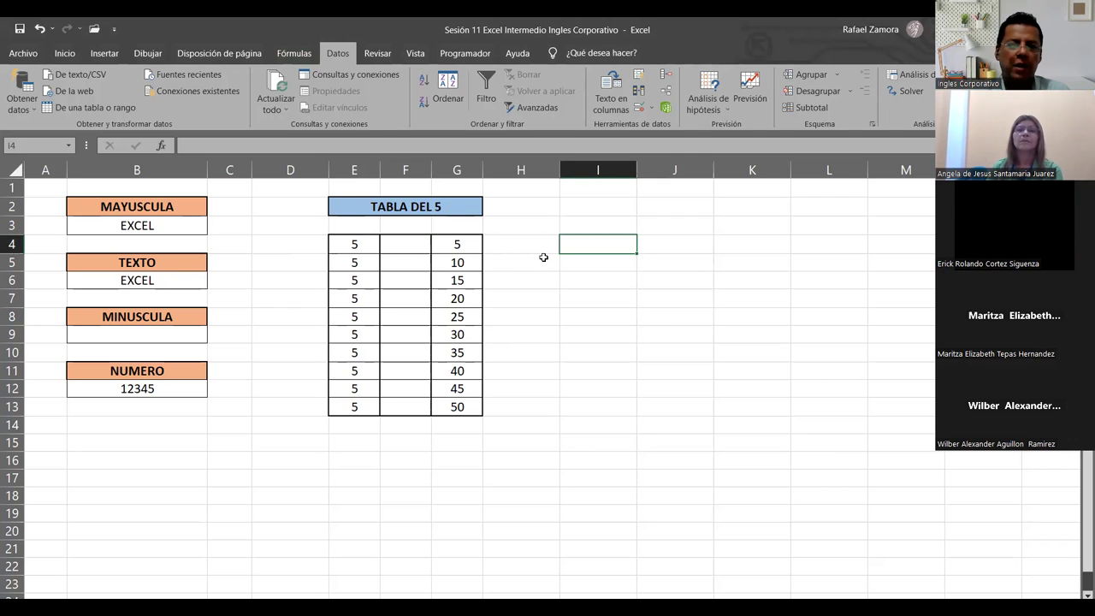
{"action": "left_click", "coordinate": [395, 243]}
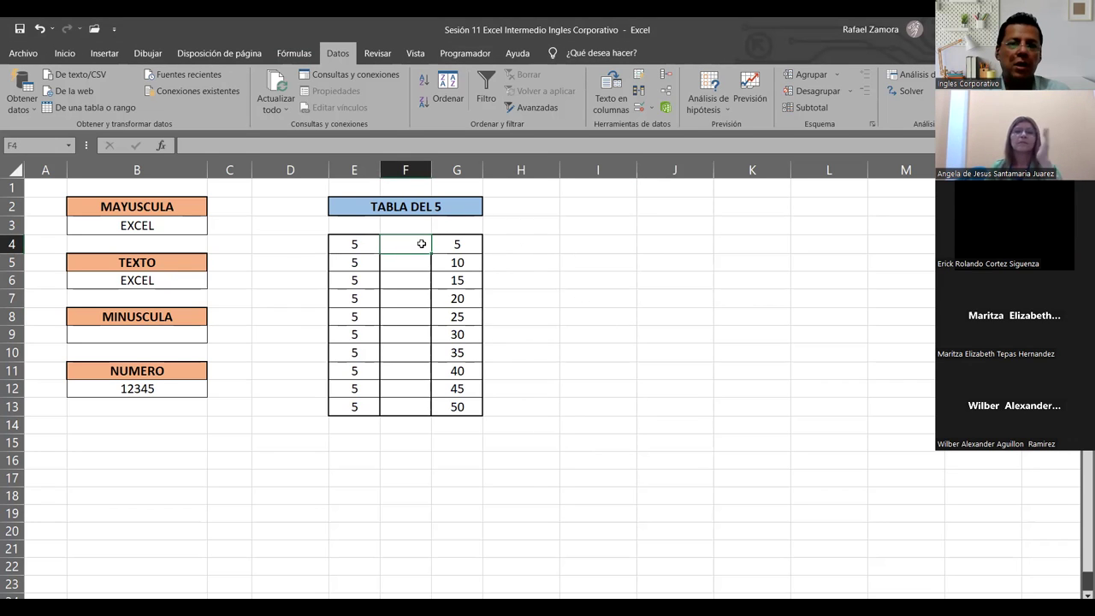
Give F4 a Personalizada data validation rule with formula =E4*F4=G4
{"action": "left_click", "coordinate": [648, 108]}
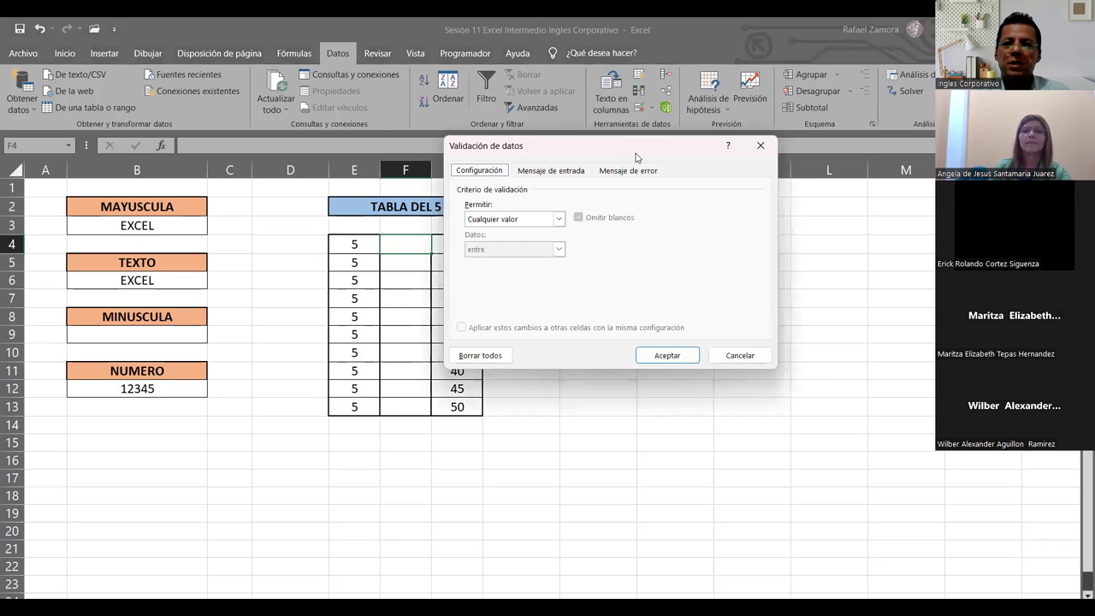
{"action": "left_click_drag", "start_coordinate": [636, 157], "coordinate": [732, 91]}
{"action": "left_click", "coordinate": [654, 153]}
{"action": "key", "text": "Return"}
{"action": "type", "text": "="}
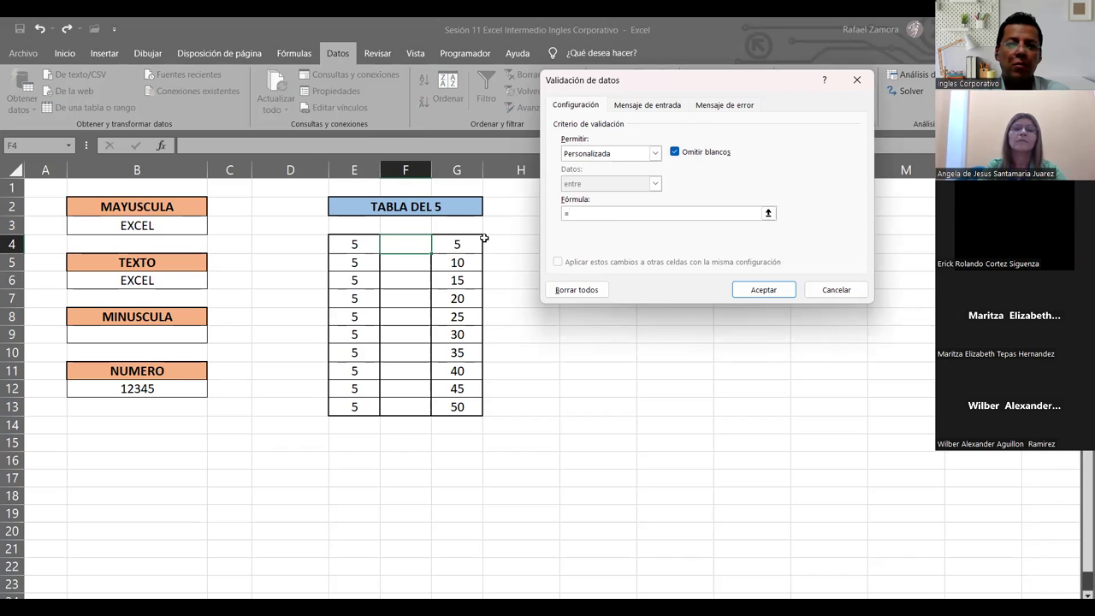
{"action": "left_click", "coordinate": [365, 245]}
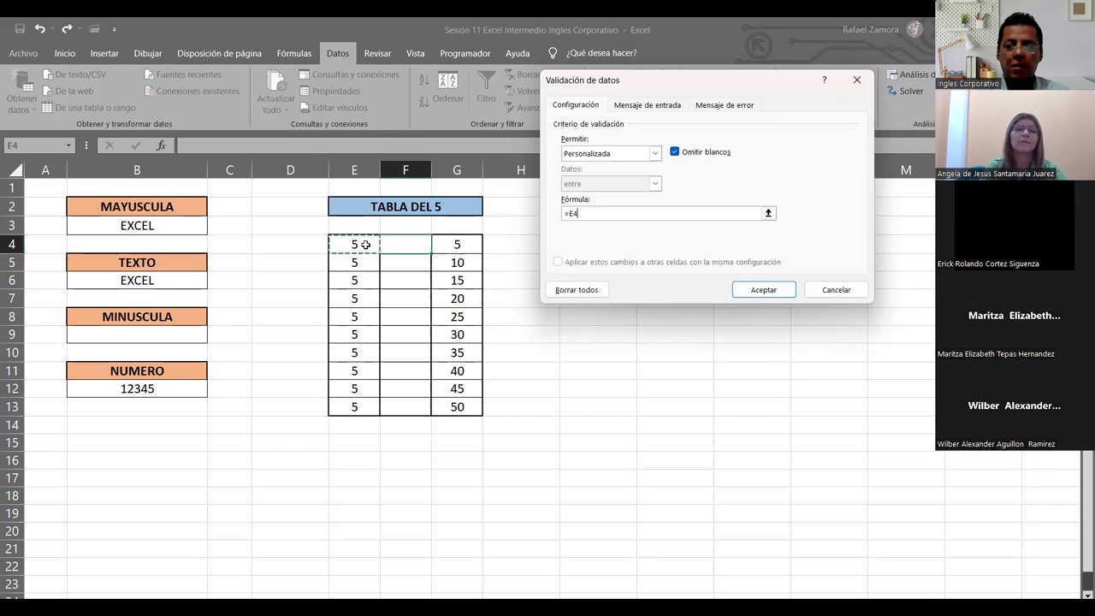
{"action": "type", "text": "*"}
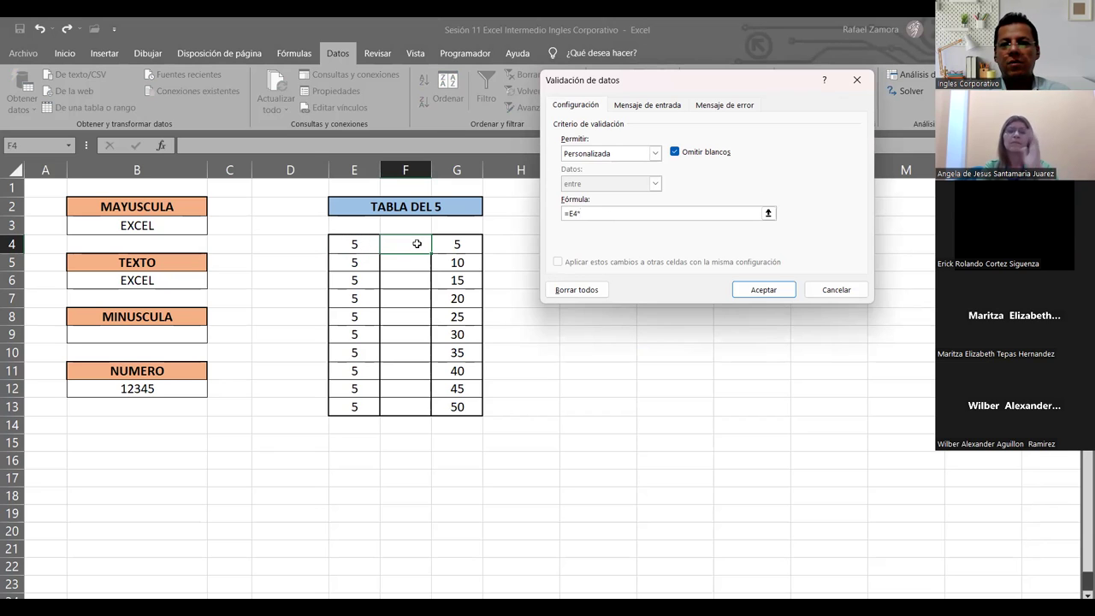
{"action": "left_click", "coordinate": [417, 244]}
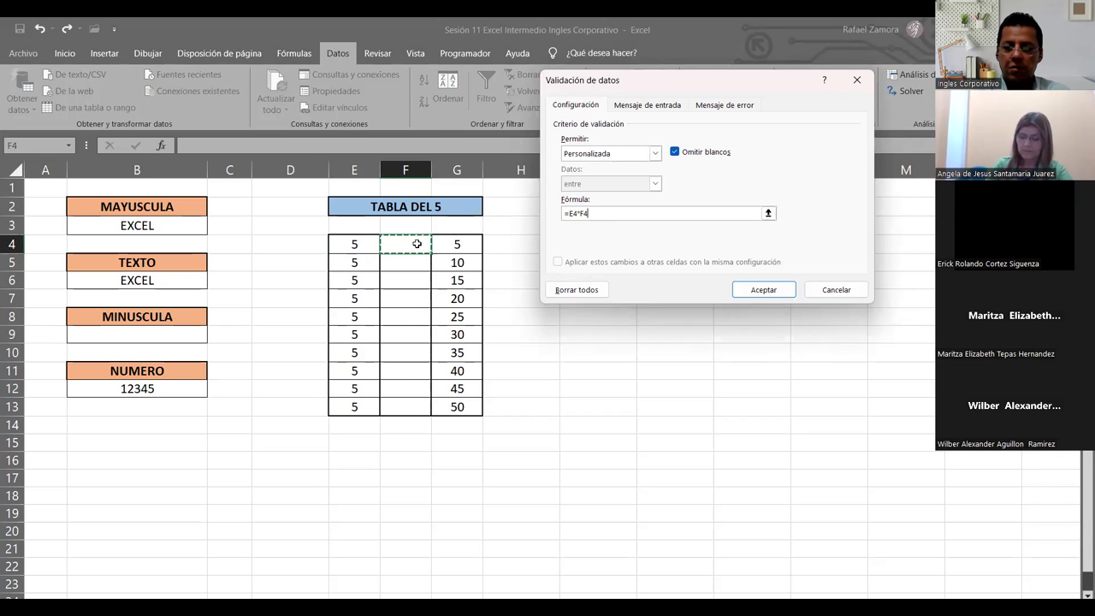
{"action": "type", "text": "="}
{"action": "left_click", "coordinate": [443, 246]}
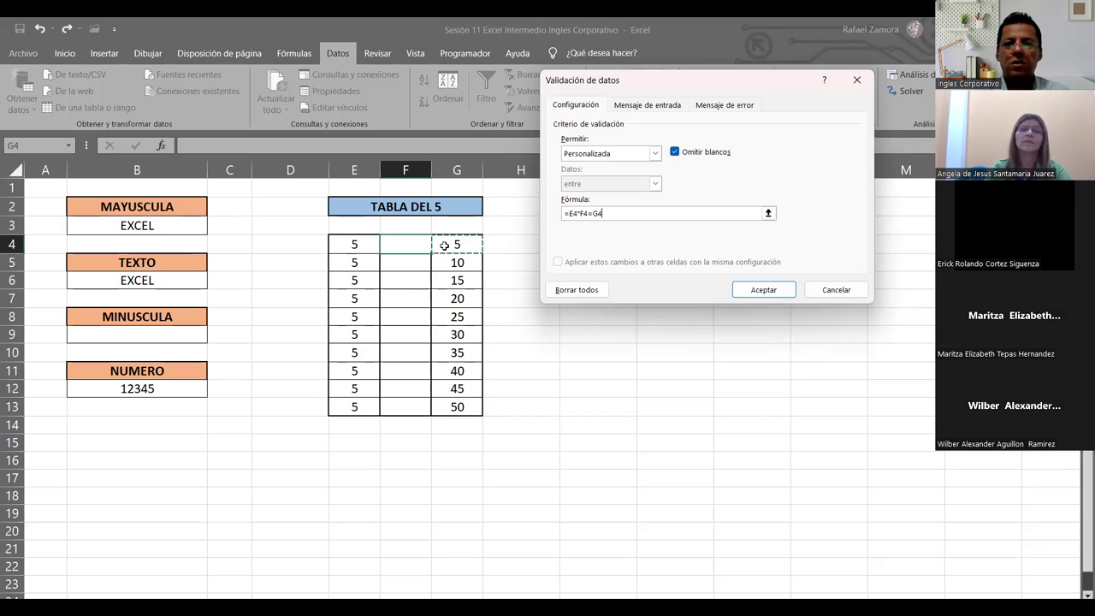
{"action": "left_click", "coordinate": [764, 290]}
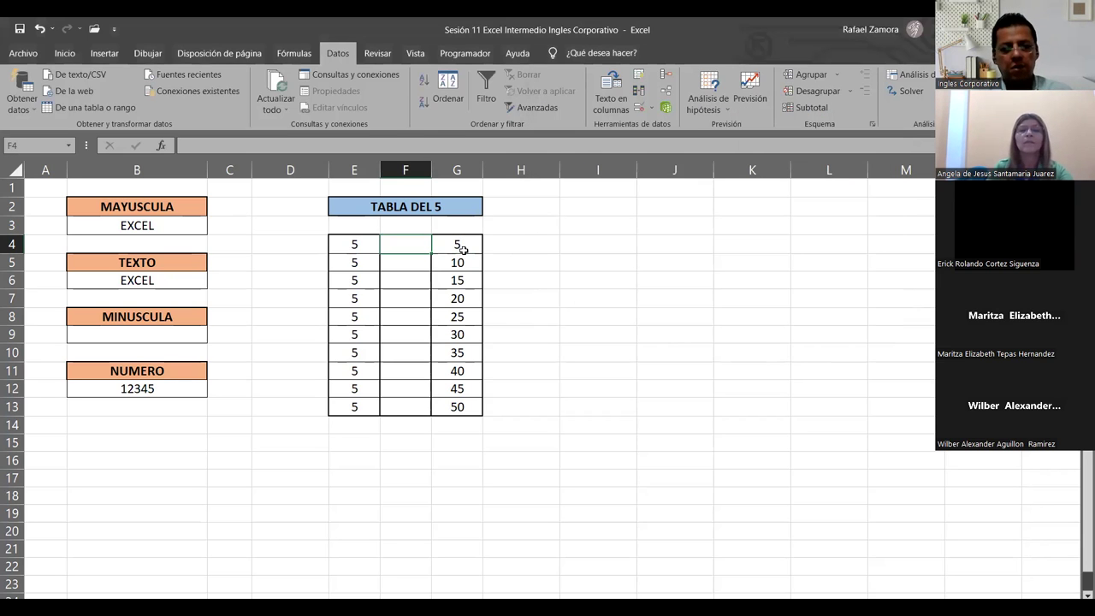
{"action": "type", "text": "2"}
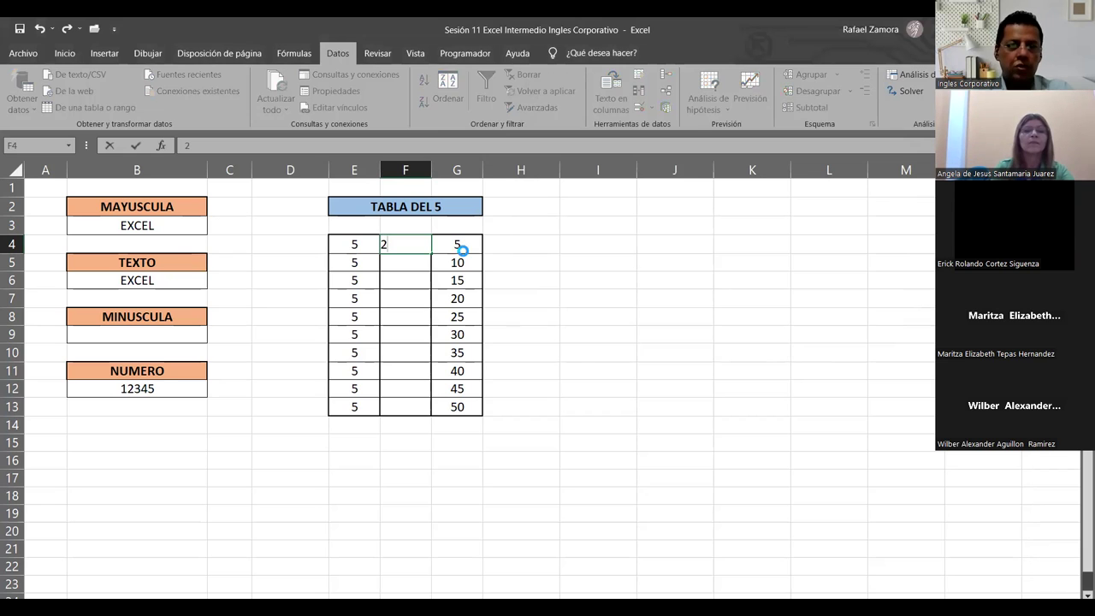
{"action": "key", "text": "Return"}
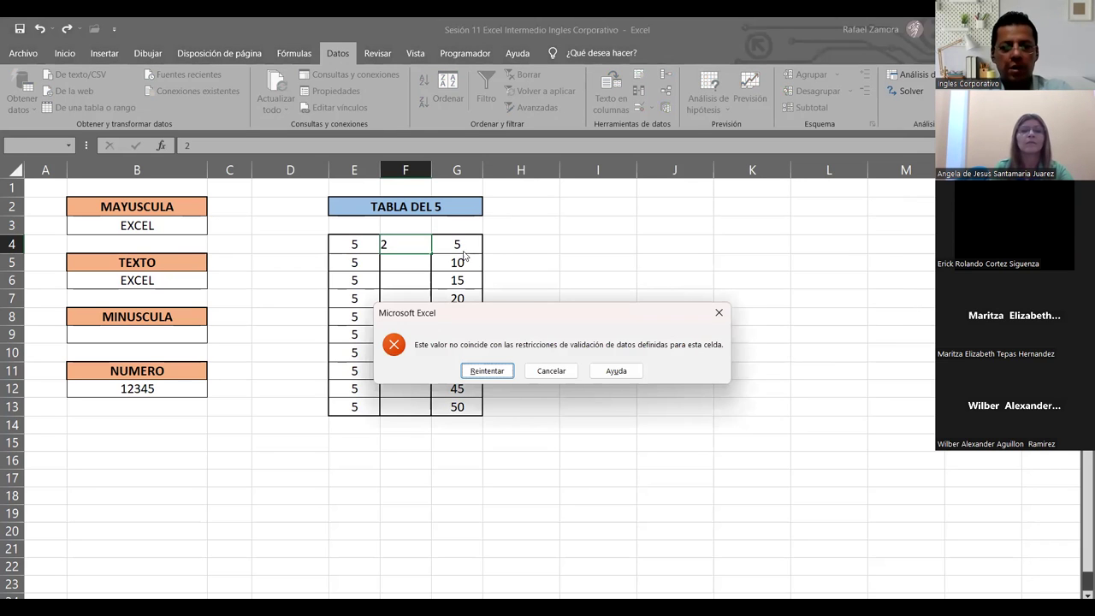
{"action": "key", "text": "Return"}
{"action": "type", "text": "3"}
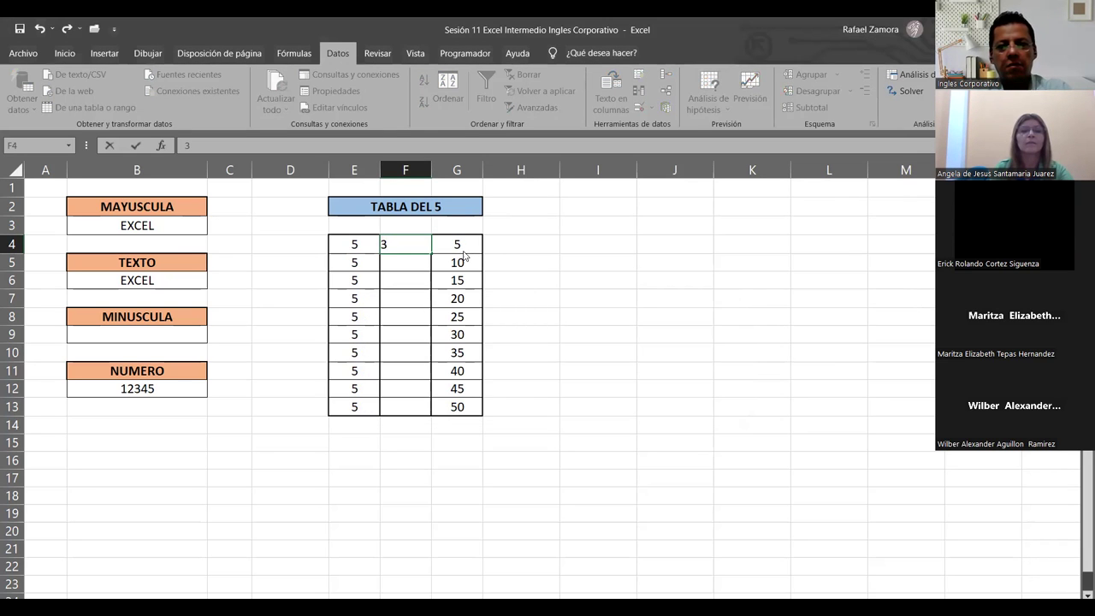
{"action": "key", "text": "Return"}
{"action": "key", "text": "Return"}
{"action": "type", "text": "1"}
{"action": "key", "text": "Return"}
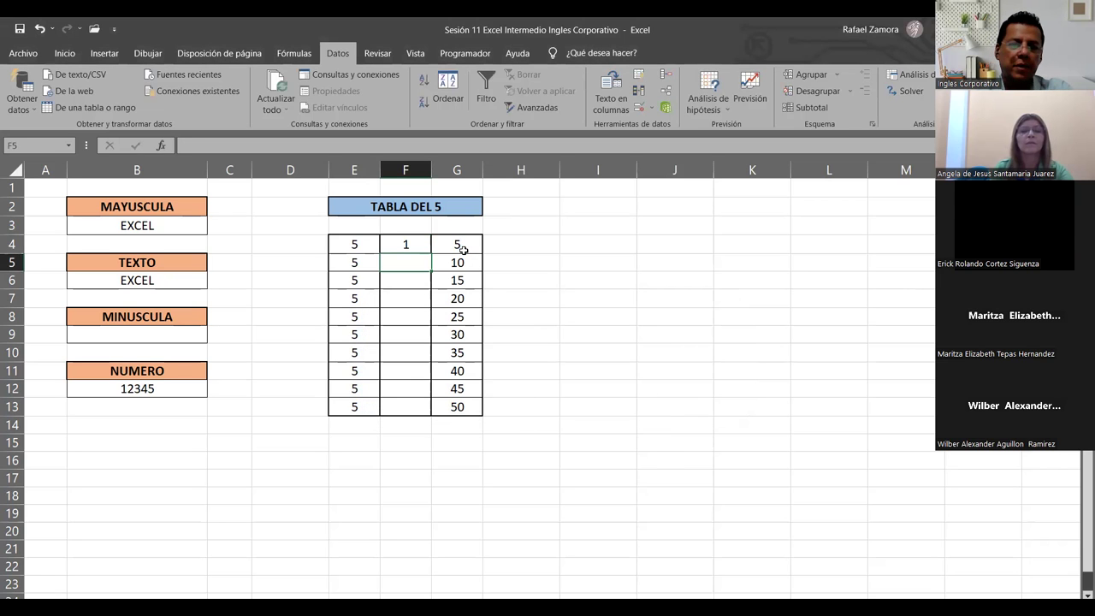
{"action": "type", "text": "1"}
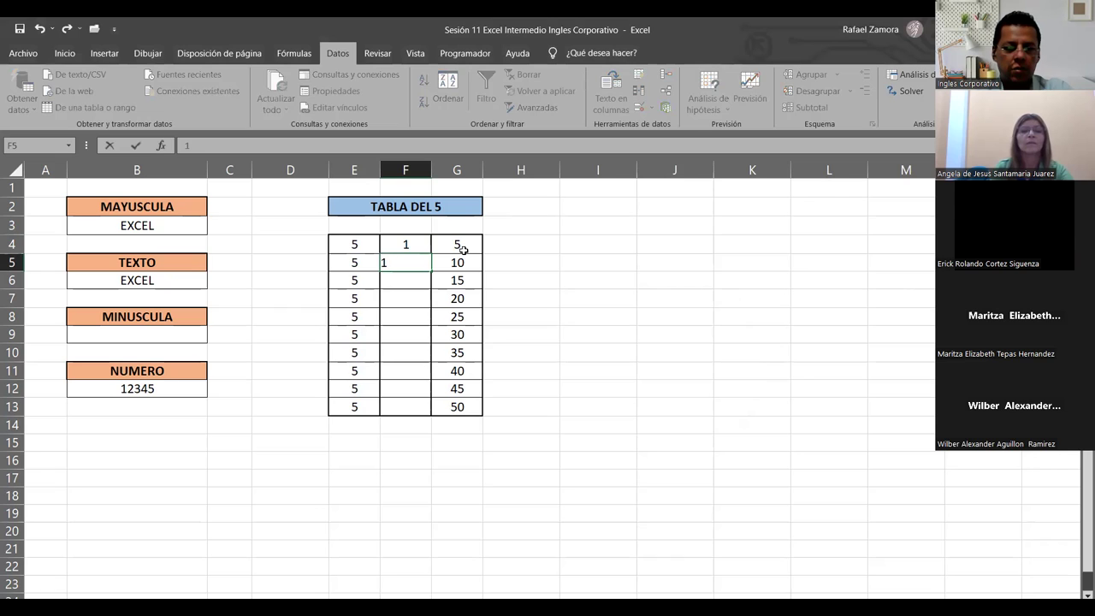
{"action": "key", "text": "Return"}
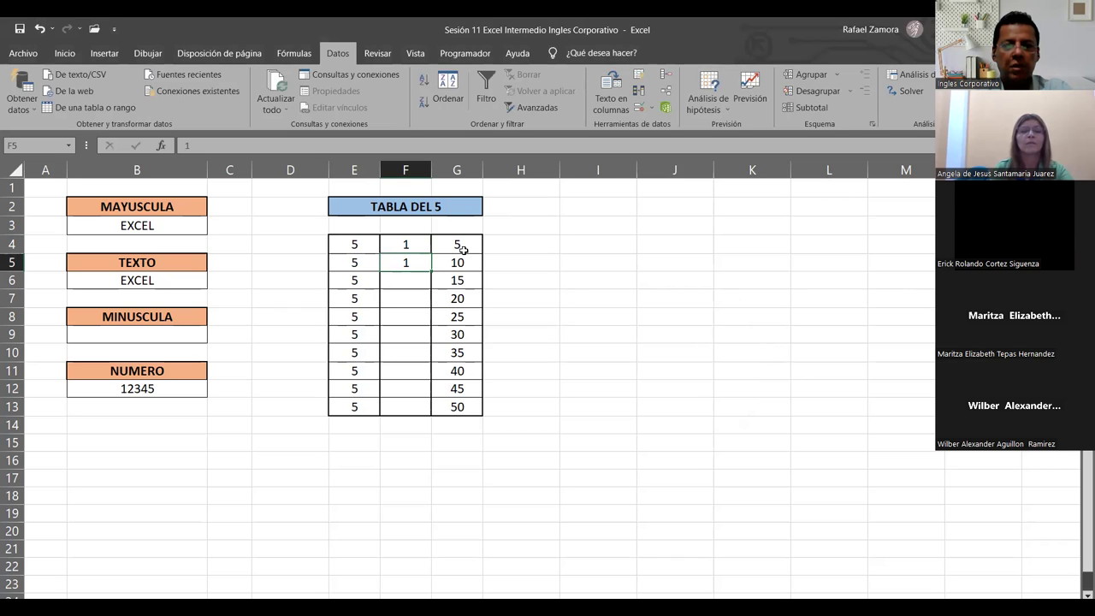
{"action": "left_click", "coordinate": [427, 242]}
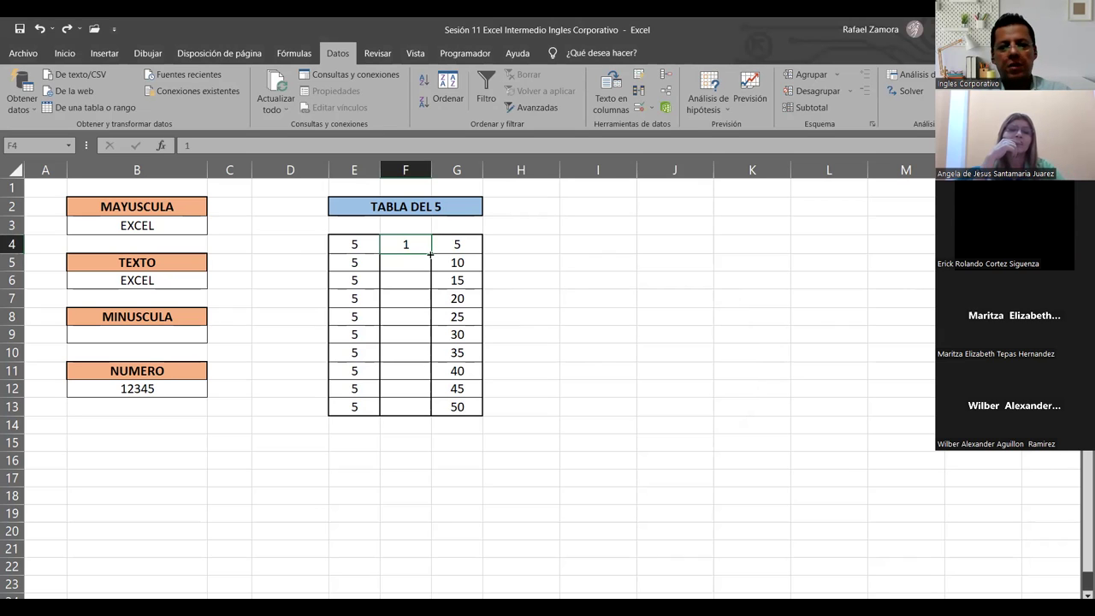
Clear F4, try extending it down and undo, then enter 1 in F4 and 2 in F5
{"action": "key", "text": "Delete"}
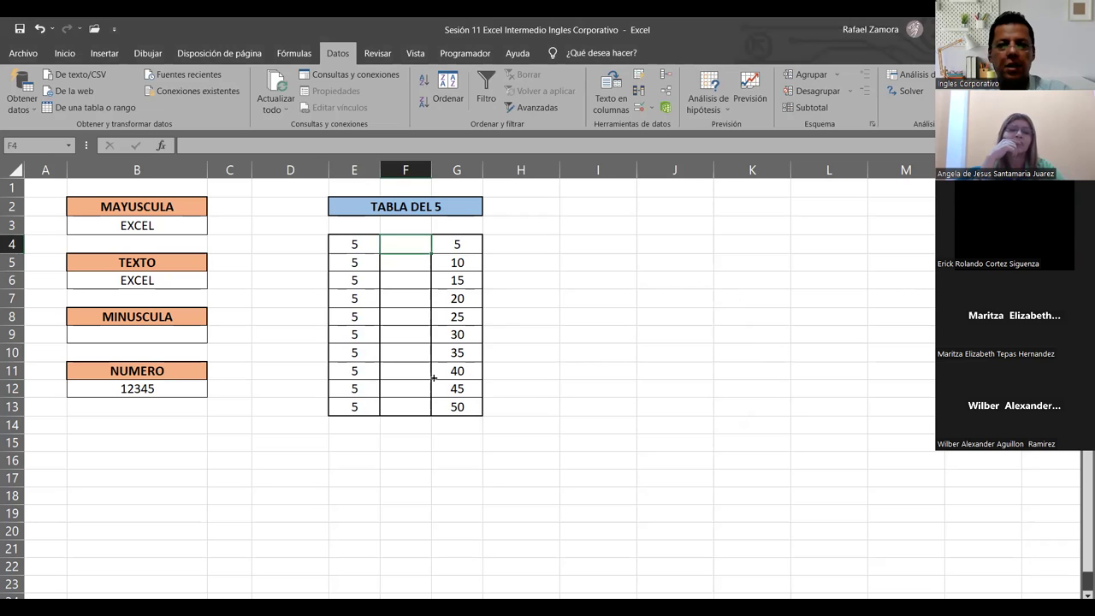
{"action": "left_click_drag", "start_coordinate": [433, 377], "coordinate": [442, 418]}
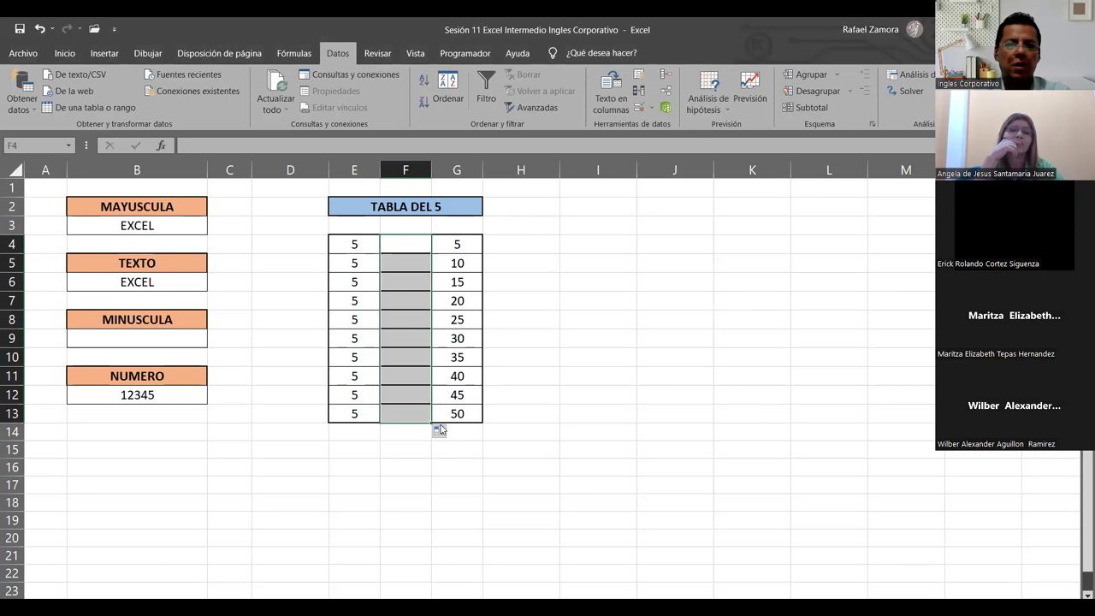
{"action": "key", "text": "ctrl+z"}
{"action": "type", "text": "1"}
{"action": "key", "text": "Return"}
{"action": "double_click", "coordinate": [411, 266]}
{"action": "type", "text": "2"}
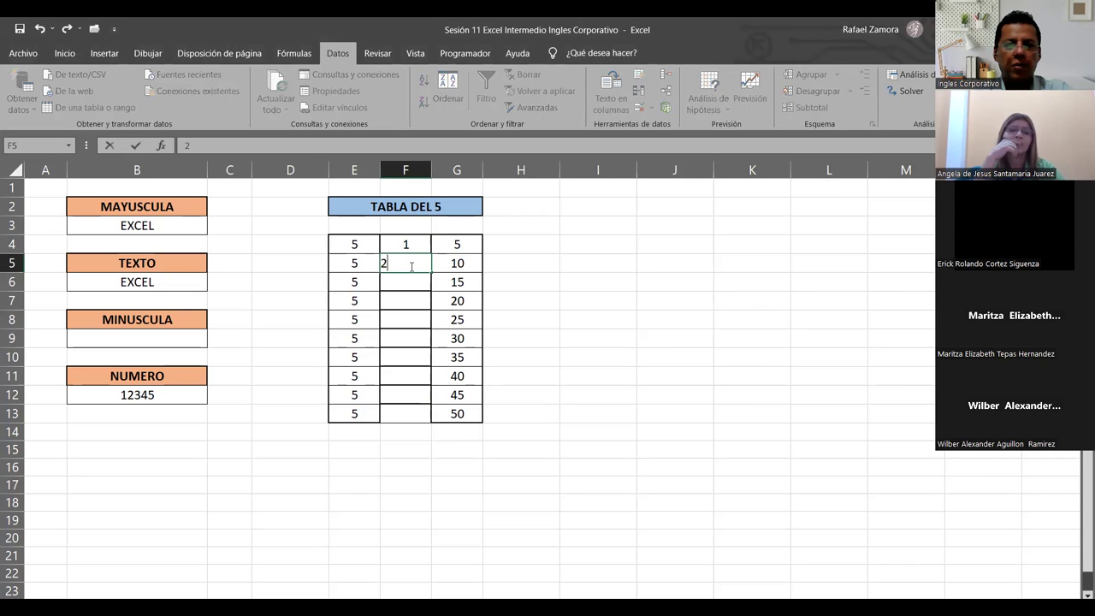
{"action": "key", "text": "Return"}
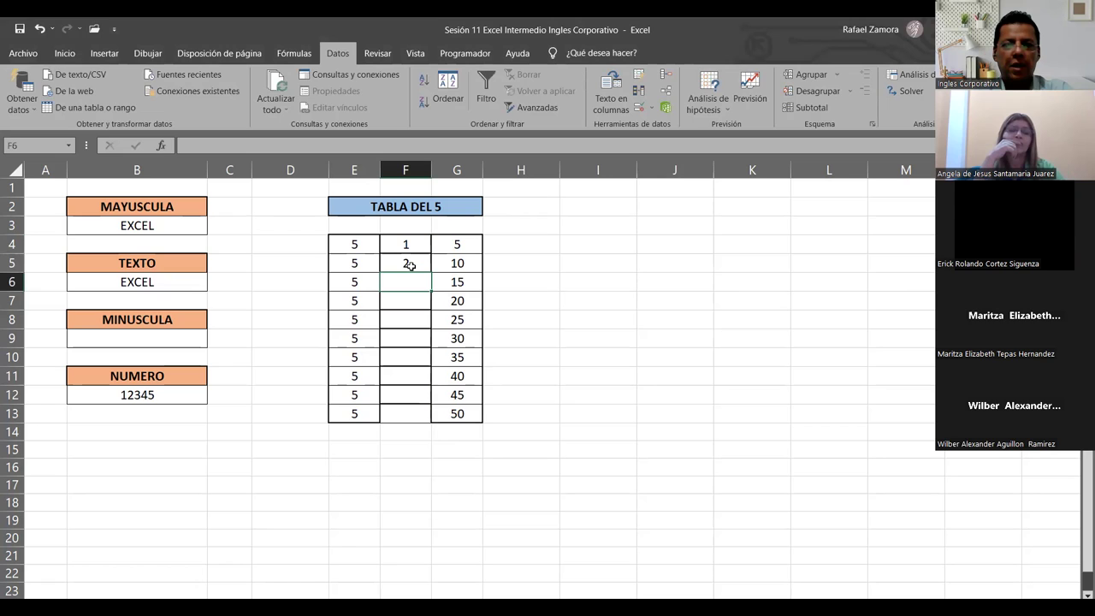
Fill F6:F13 with multipliers 3 through 10, getting past the validation error in F6
{"action": "type", "text": "1"}
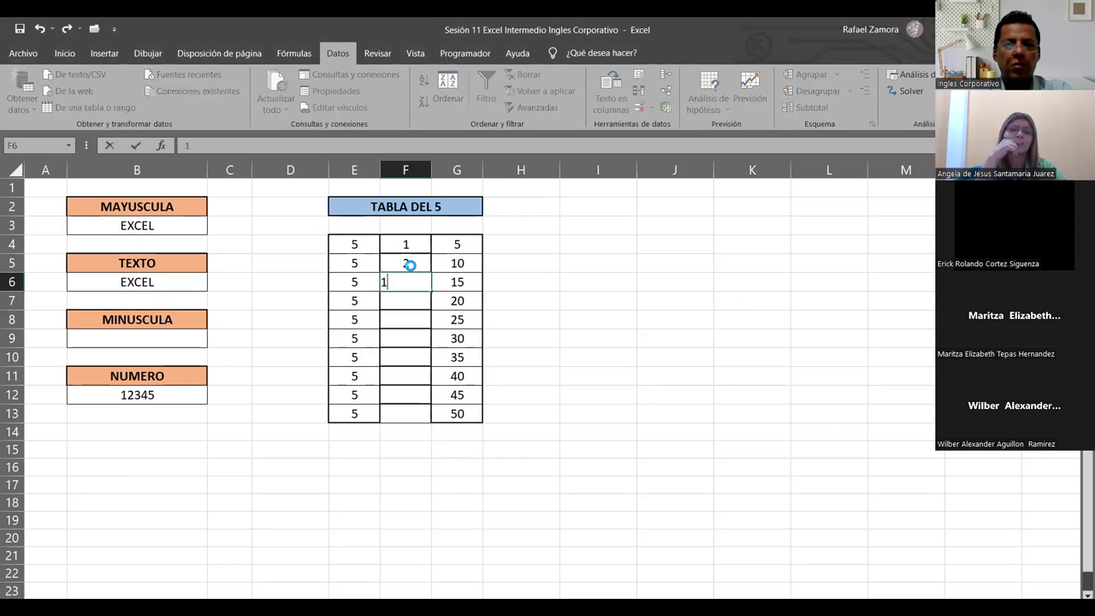
{"action": "key", "text": "Return"}
{"action": "key", "text": "Return"}
{"action": "type", "text": "2"}
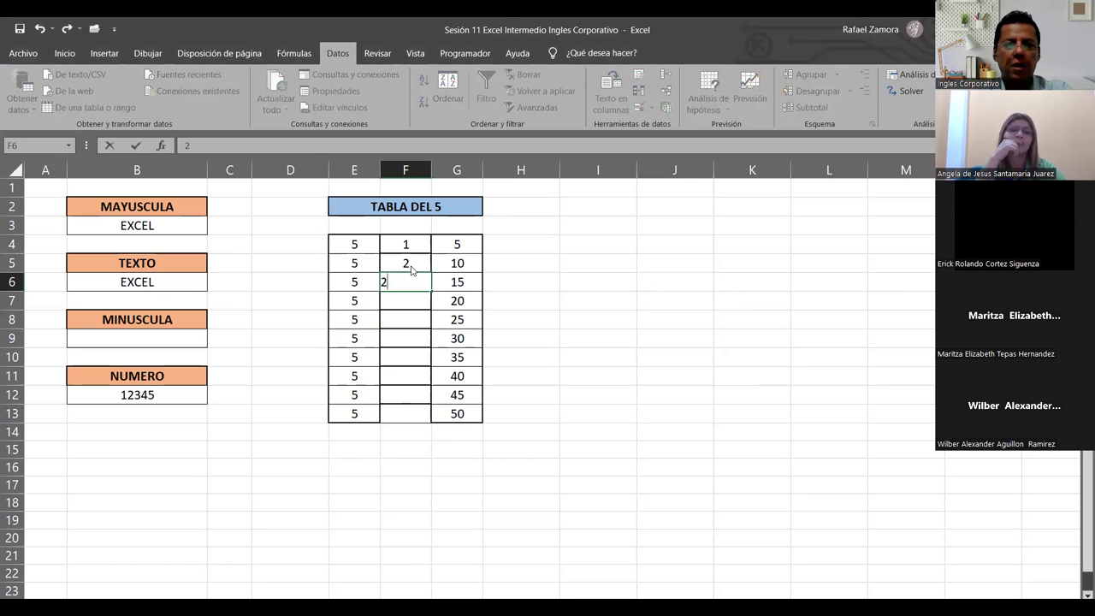
{"action": "type", "text": "3 4"}
{"action": "key", "text": "Return"}
{"action": "type", "text": "5"}
{"action": "key", "text": "Return"}
{"action": "type", "text": "6"}
{"action": "key", "text": "Return"}
{"action": "type", "text": "7"}
{"action": "key", "text": "Return"}
{"action": "type", "text": "8 "}
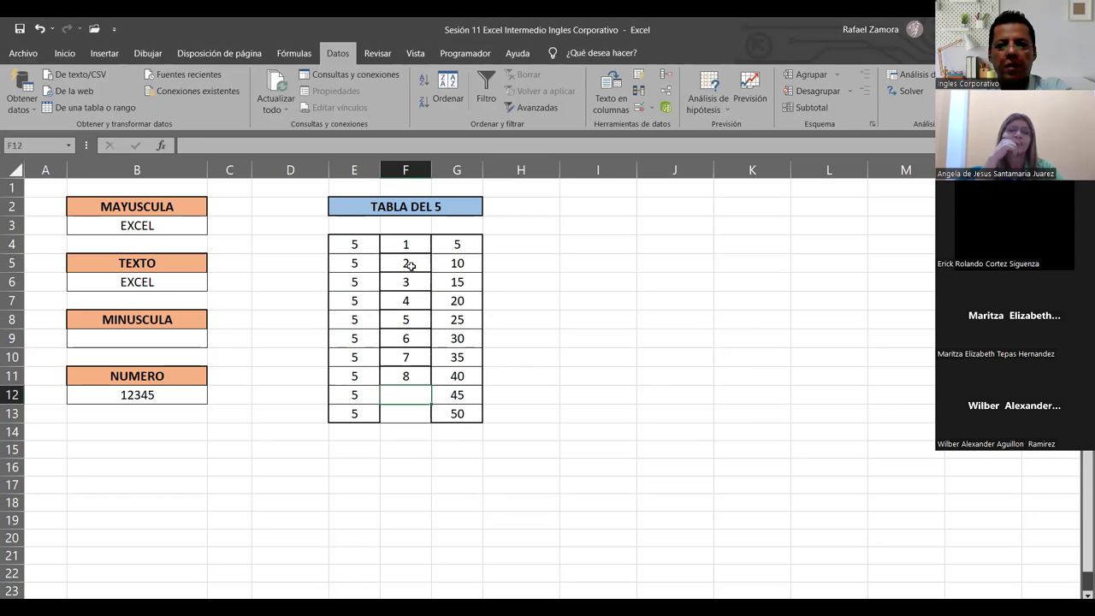
{"action": "type", "text": "9 "}
{"action": "type", "text": "10"}
{"action": "key", "text": "Up"}
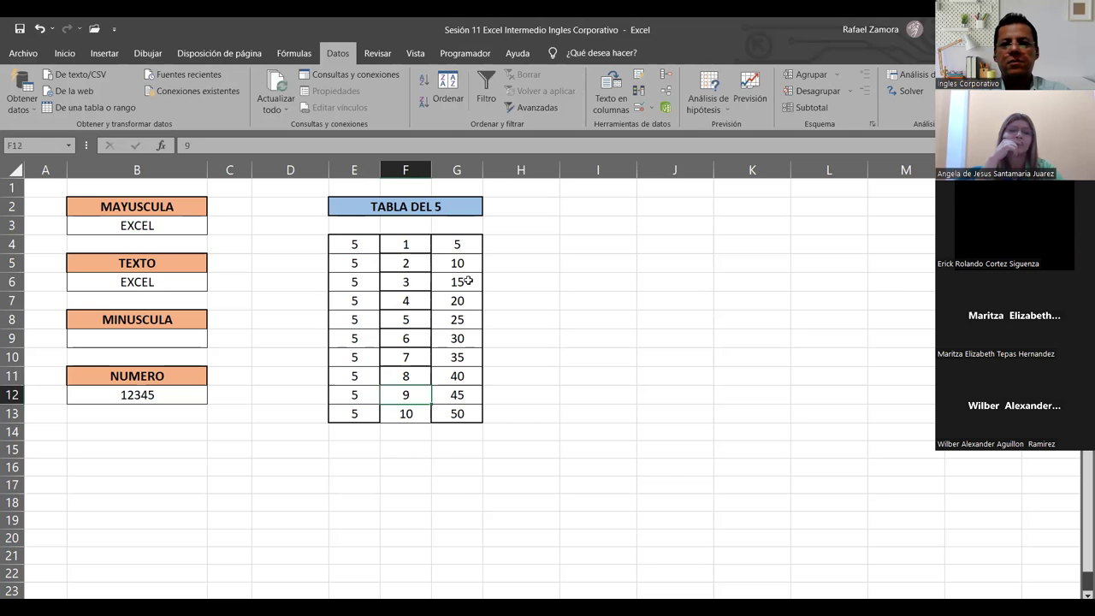
{"action": "left_click", "coordinate": [563, 381]}
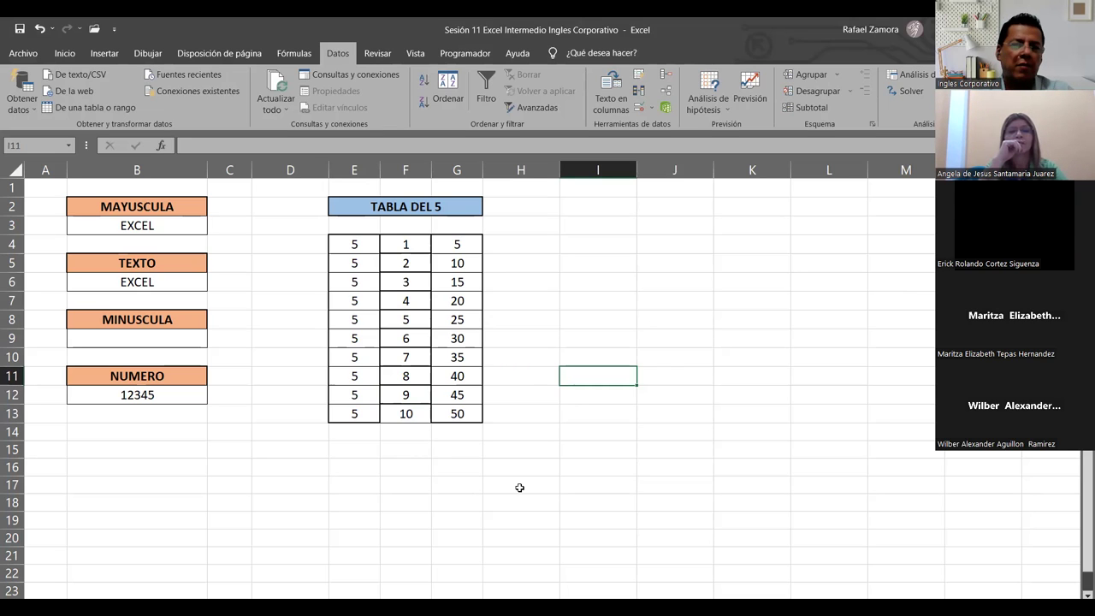
Enter 5 in both E16 and G16 below the table
{"action": "left_click", "coordinate": [602, 248]}
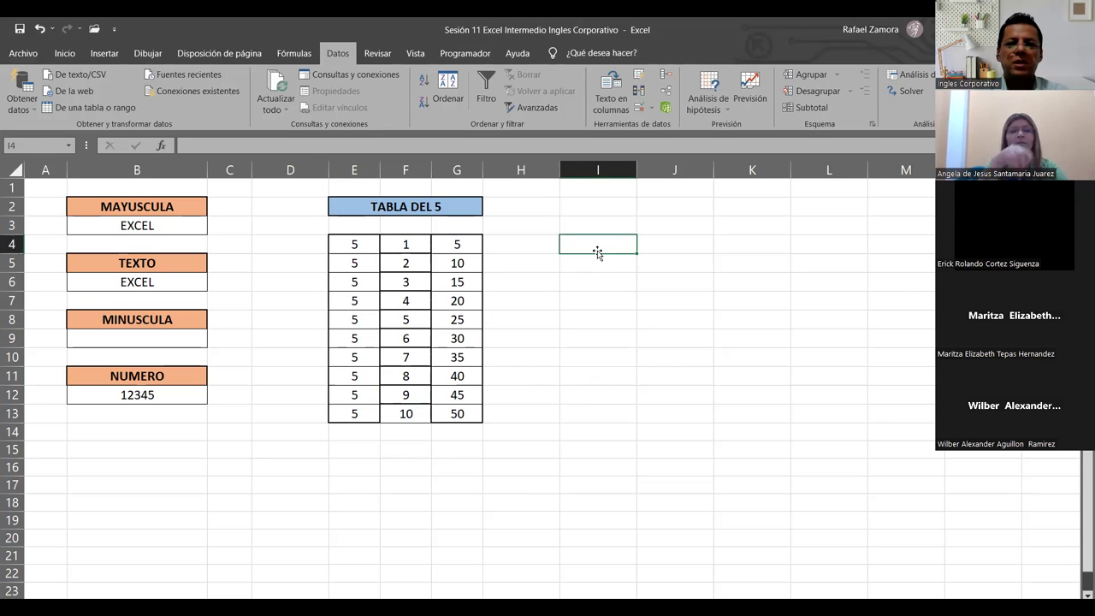
{"action": "left_click", "coordinate": [366, 468]}
{"action": "type", "text": "1"}
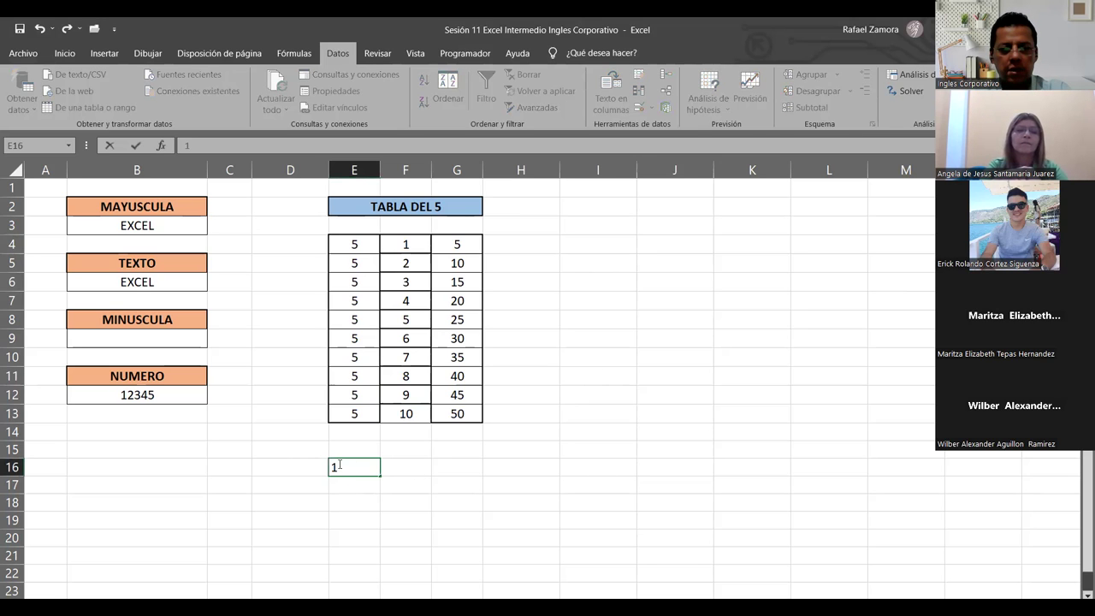
{"action": "double_click", "coordinate": [338, 464]}
{"action": "type", "text": "5"}
{"action": "key", "text": "Tab"}
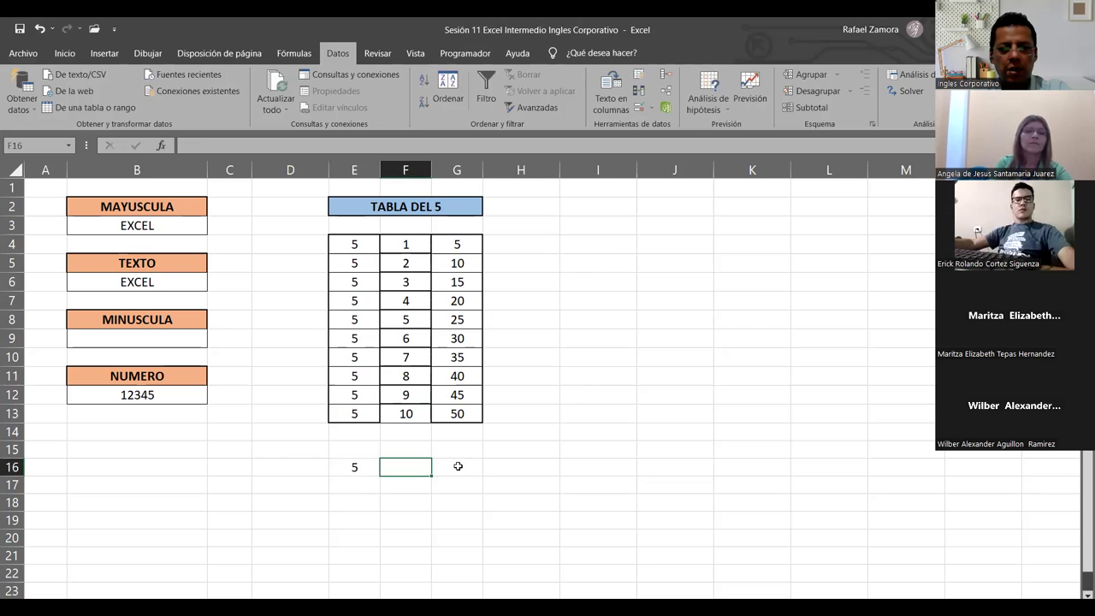
{"action": "left_click", "coordinate": [457, 466]}
{"action": "type", "text": "5"}
{"action": "left_click", "coordinate": [551, 479]}
Enter the check formula =E16*F16=G16 in I16, which shows FALSO
{"action": "left_click", "coordinate": [591, 466]}
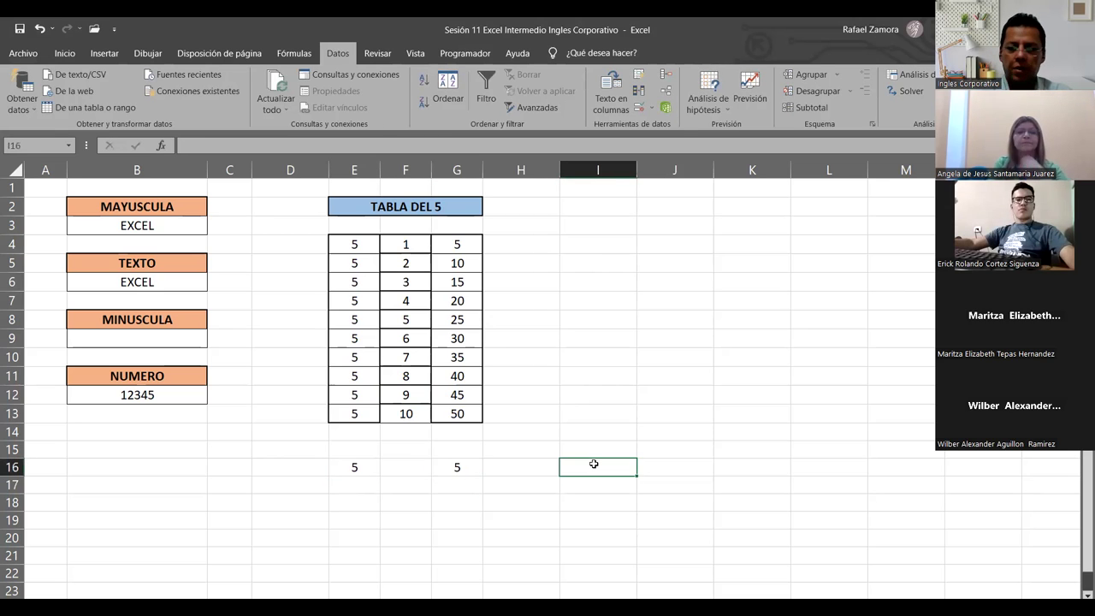
{"action": "type", "text": "="}
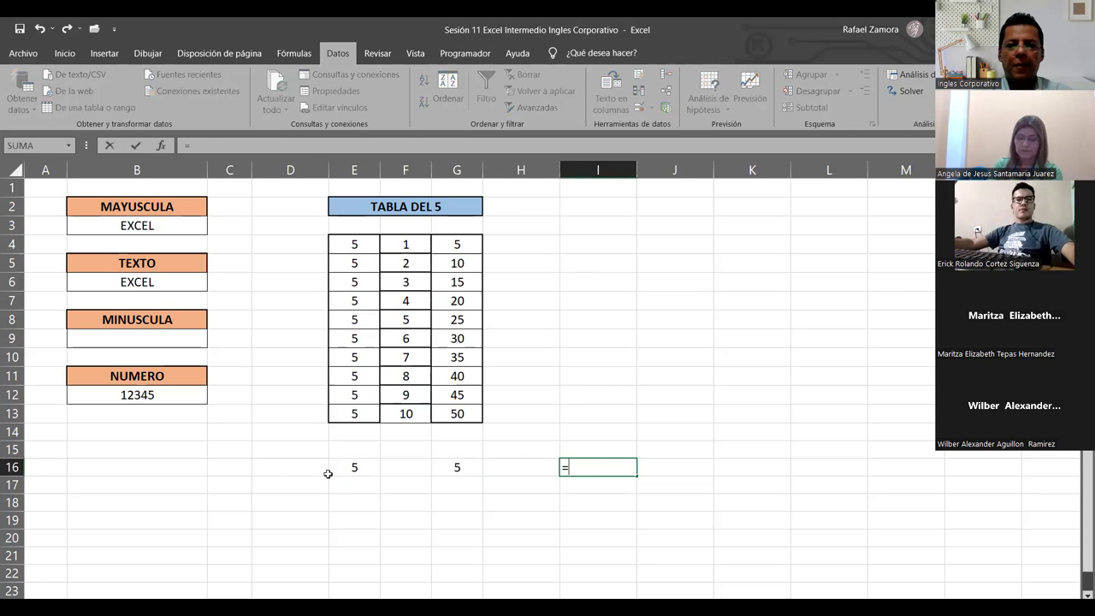
{"action": "left_click", "coordinate": [369, 469]}
{"action": "type", "text": "*"}
{"action": "left_click", "coordinate": [396, 464]}
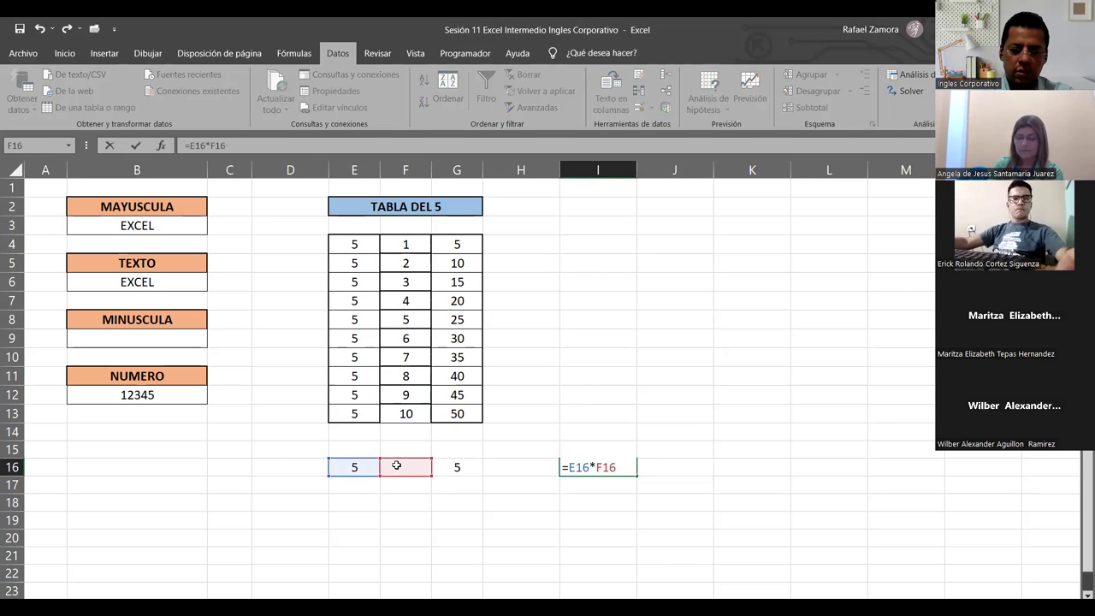
{"action": "type", "text": "="}
{"action": "left_click", "coordinate": [456, 472]}
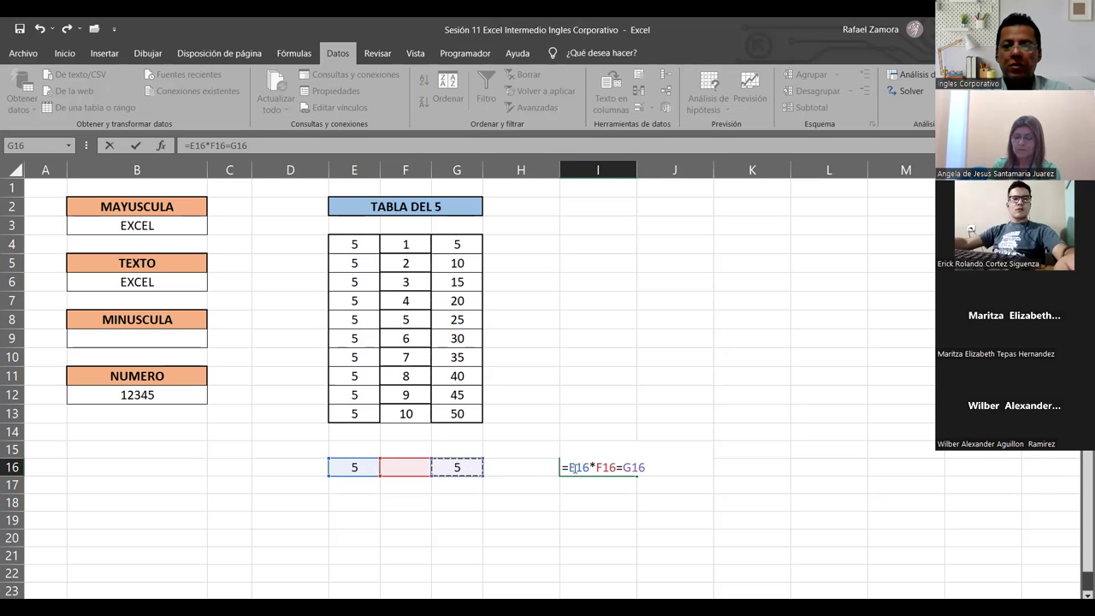
{"action": "left_click_drag", "start_coordinate": [568, 468], "coordinate": [614, 475]}
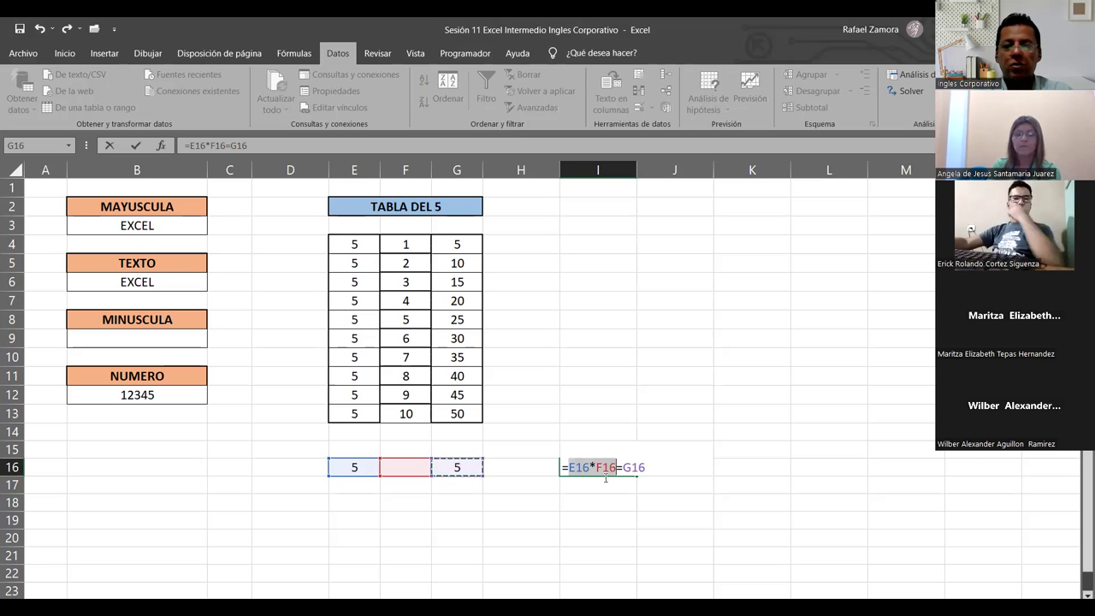
{"action": "left_click", "coordinate": [569, 470]}
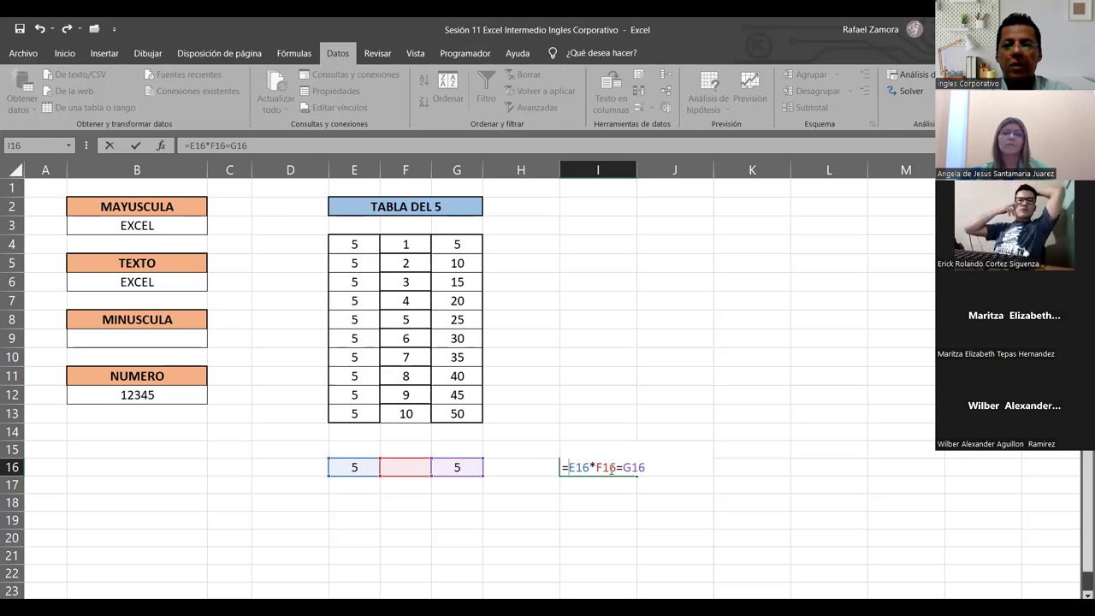
{"action": "left_click", "coordinate": [639, 473]}
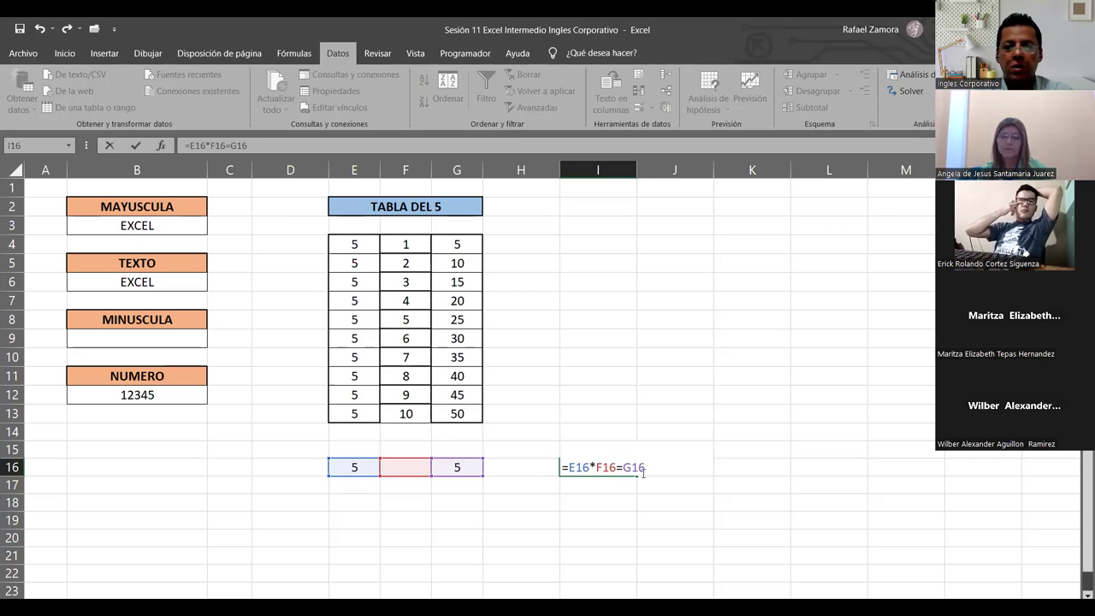
{"action": "key", "text": "Return"}
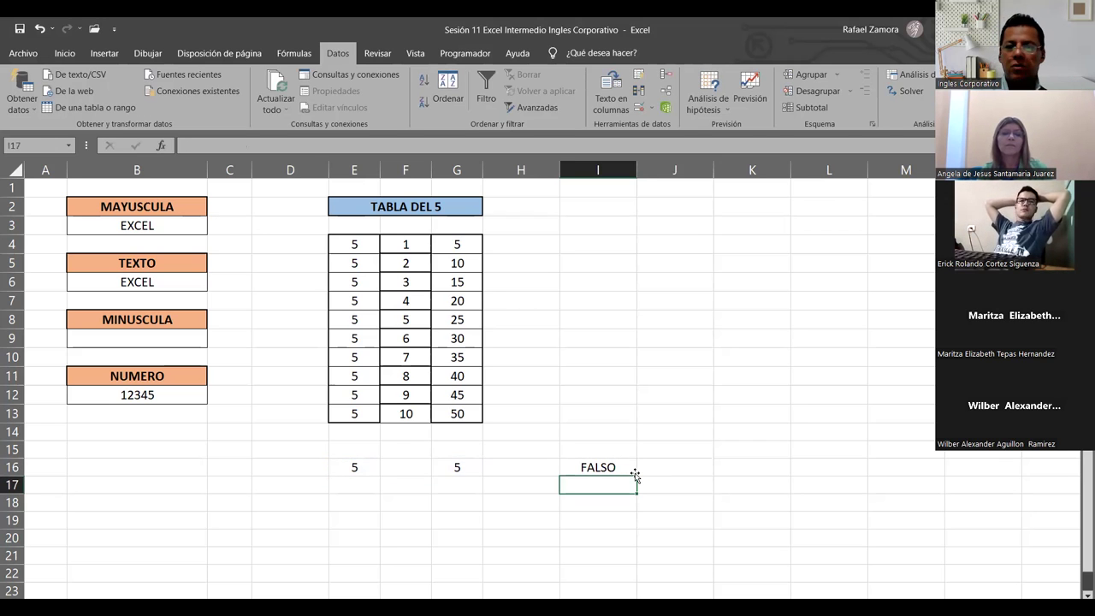
{"action": "left_click", "coordinate": [423, 475]}
Enter 1 in F16 so I16 turns VERDADERO, then open I16's formula for editing
{"action": "type", "text": "1"}
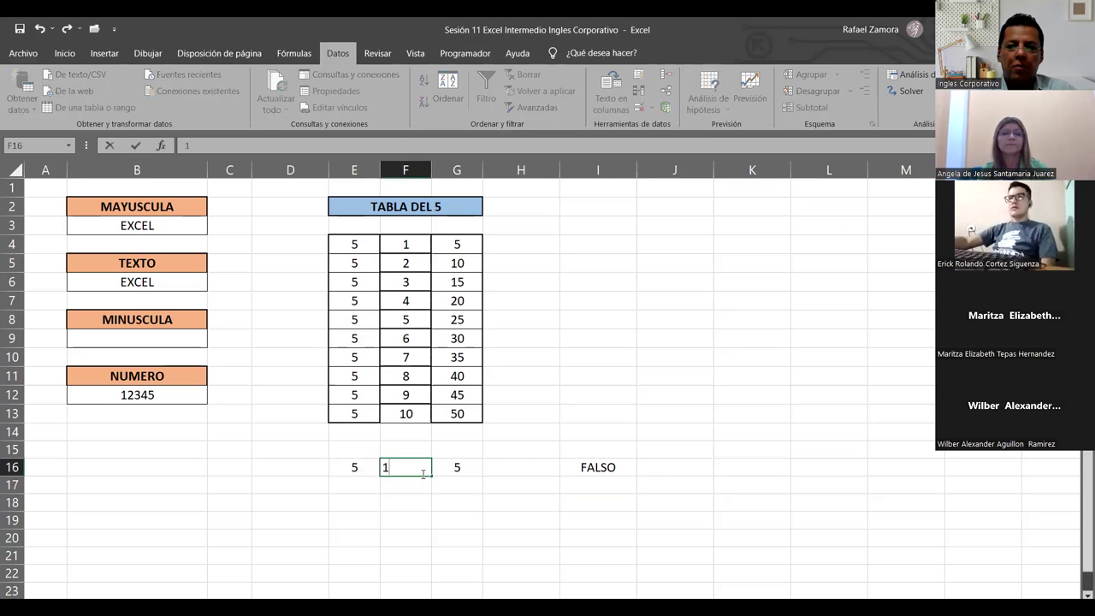
{"action": "key", "text": "Return"}
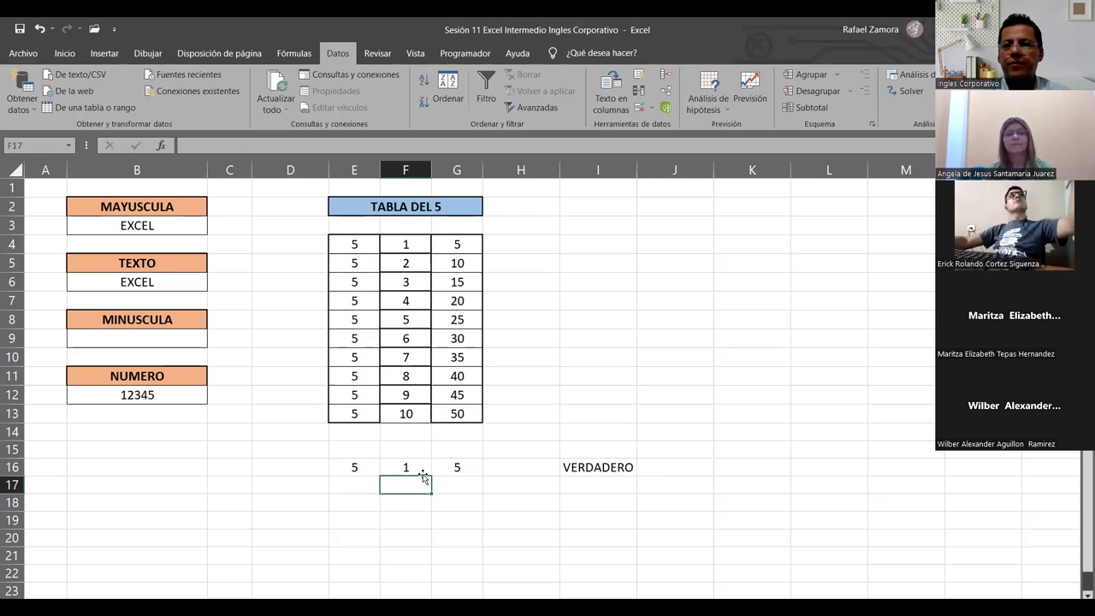
{"action": "left_click", "coordinate": [495, 480]}
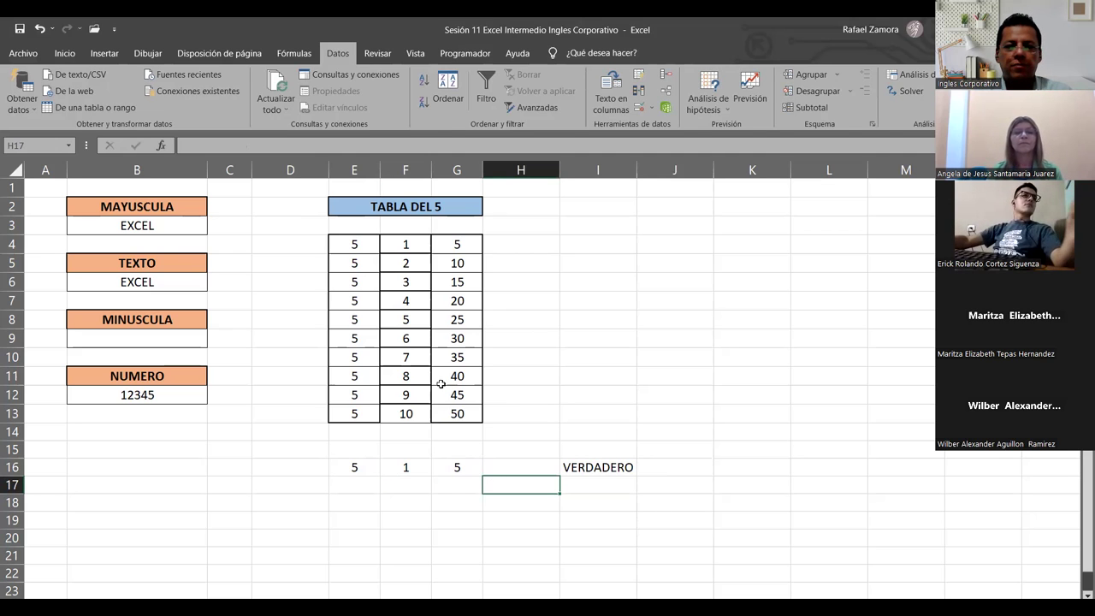
{"action": "double_click", "coordinate": [599, 467]}
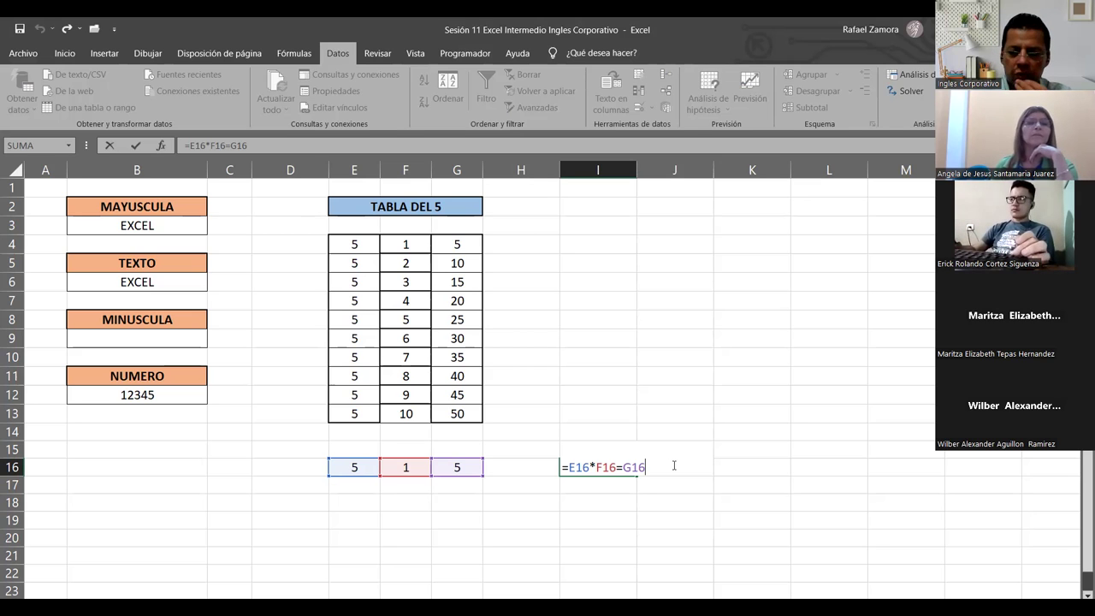
Commit I16's formula so it shows VERDADERO, then select F4 of the times table
{"action": "key", "text": "Return"}
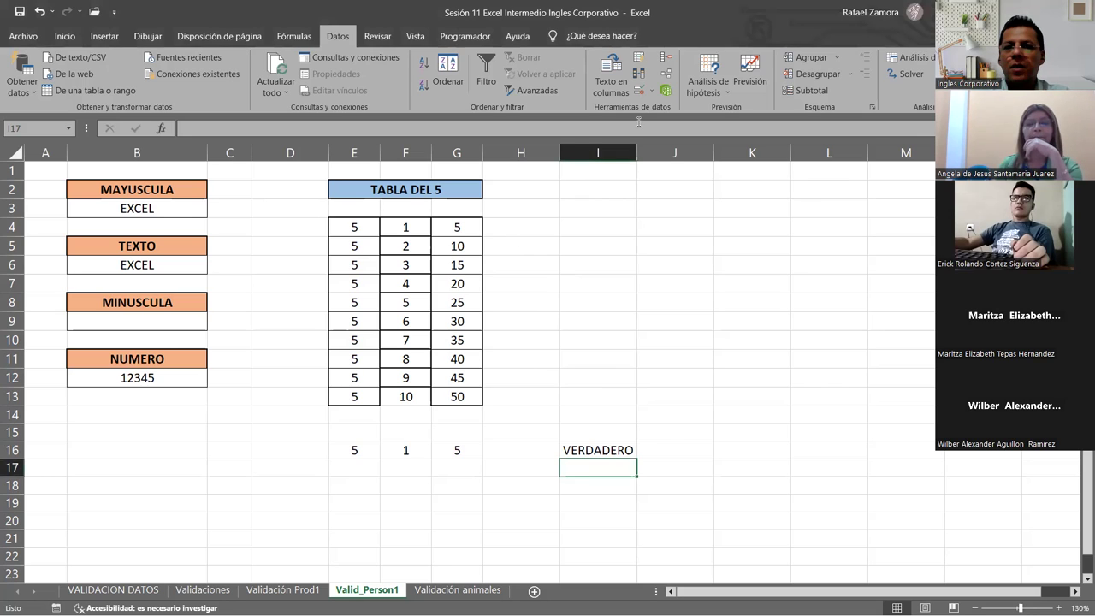
{"action": "left_click", "coordinate": [403, 225]}
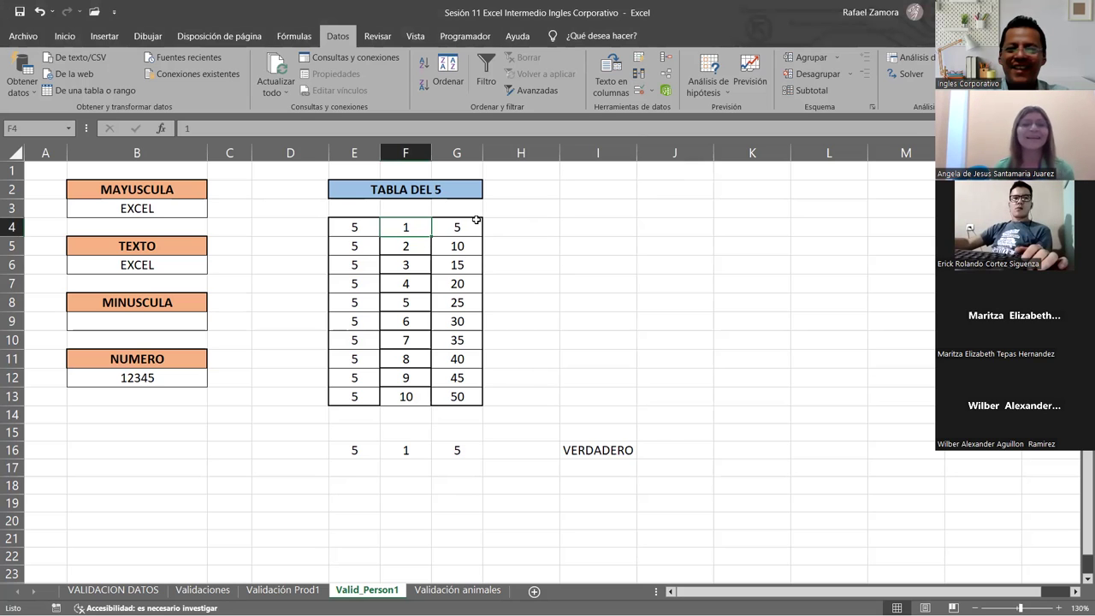
{"action": "left_click", "coordinate": [637, 91]}
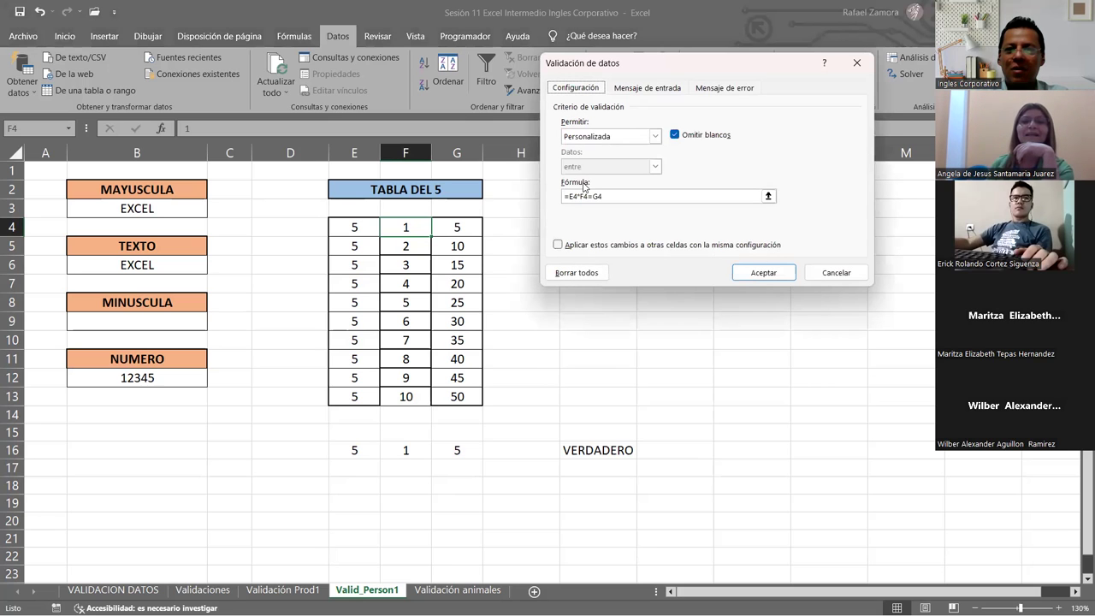
{"action": "left_click", "coordinate": [655, 137]}
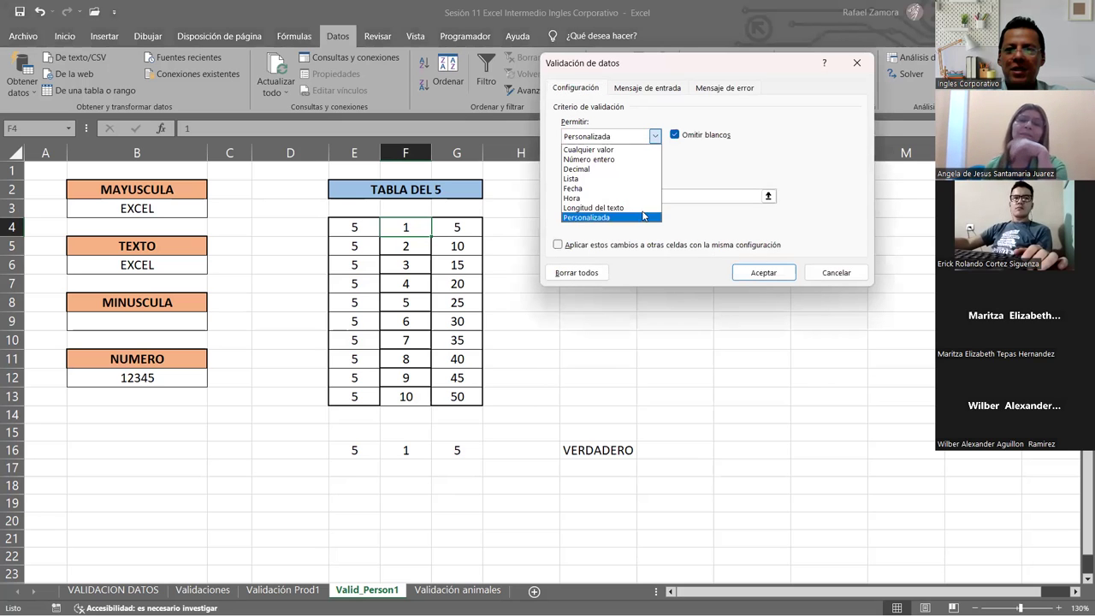
{"action": "left_click", "coordinate": [765, 165]}
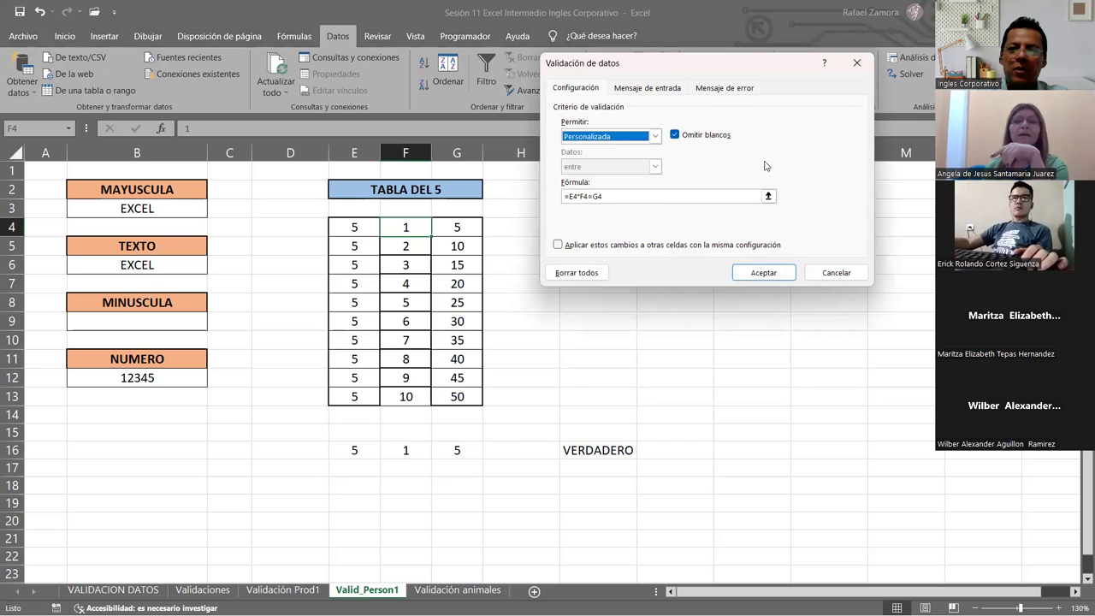
{"action": "left_click", "coordinate": [619, 196]}
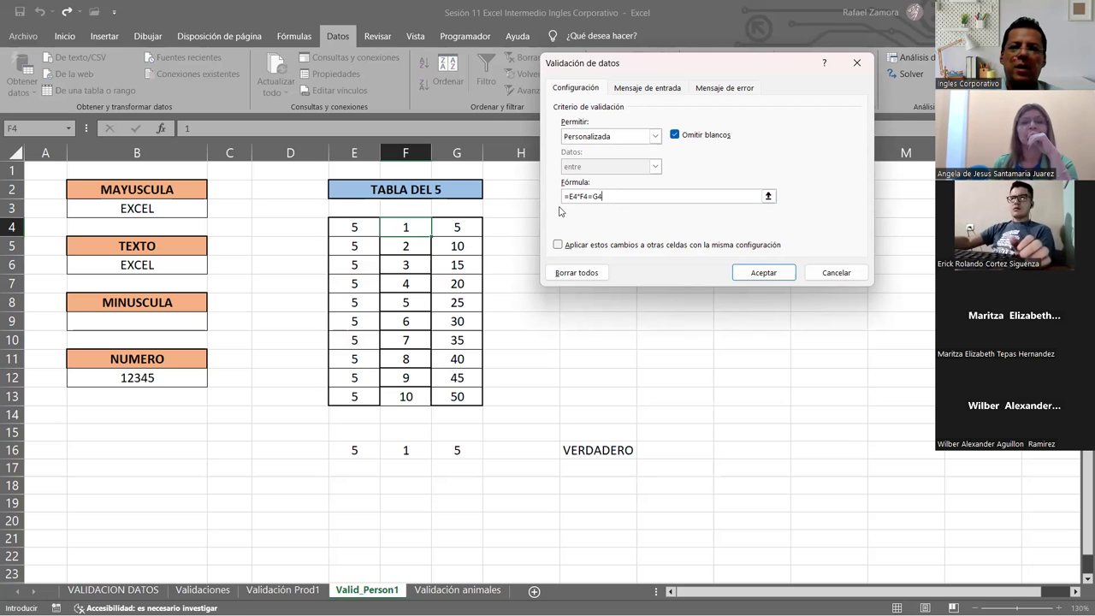
{"action": "left_click", "coordinate": [829, 273]}
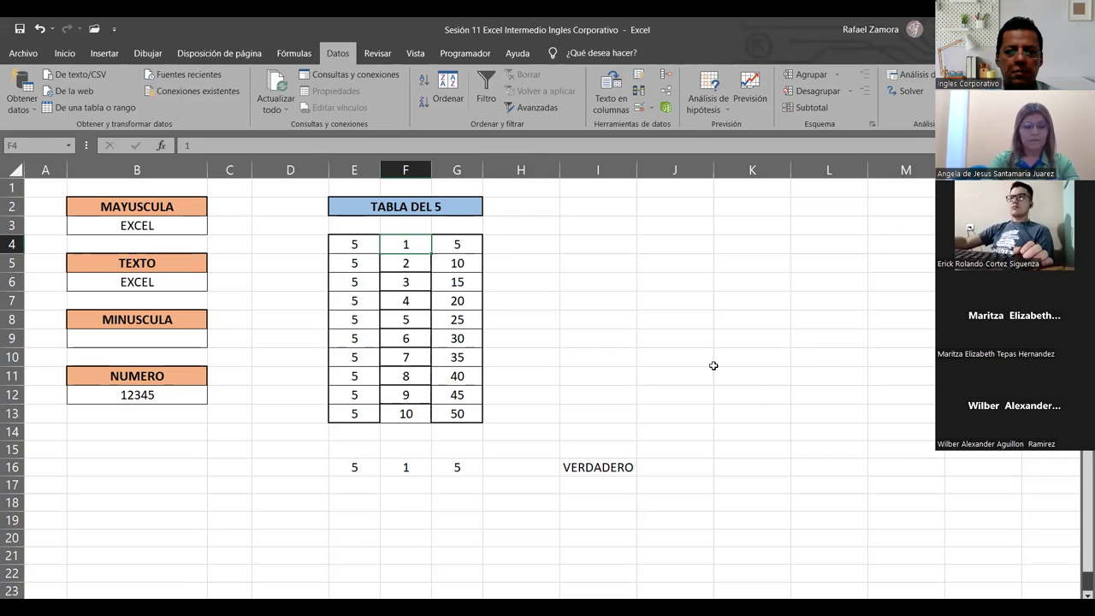
Select the empty cells E19, J17, K18 and K13 in turn
{"action": "left_click", "coordinate": [354, 518]}
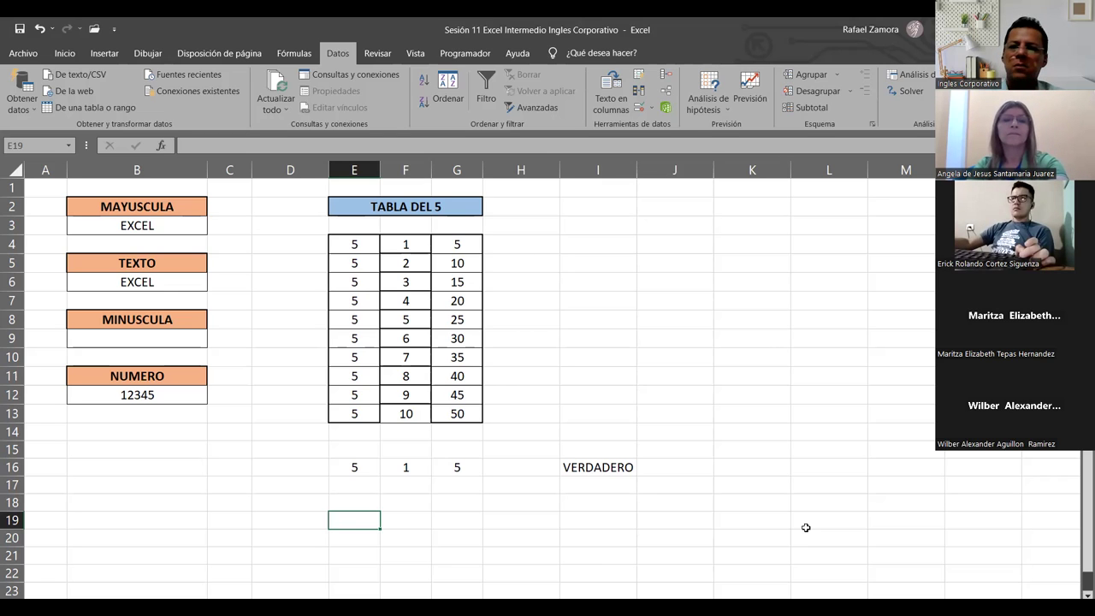
{"action": "left_click", "coordinate": [699, 480]}
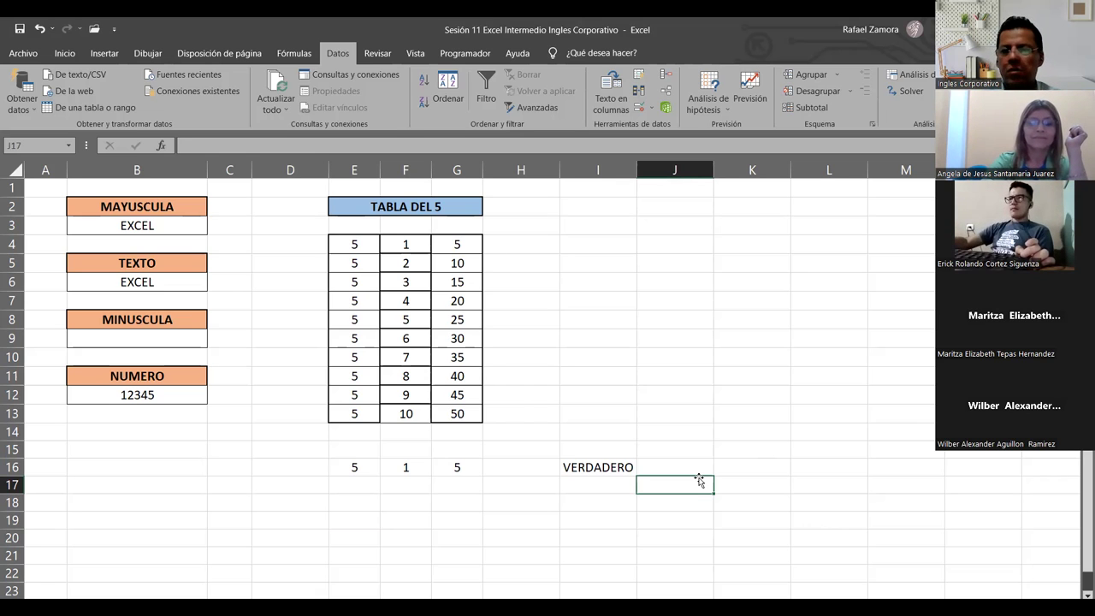
{"action": "left_click", "coordinate": [754, 510]}
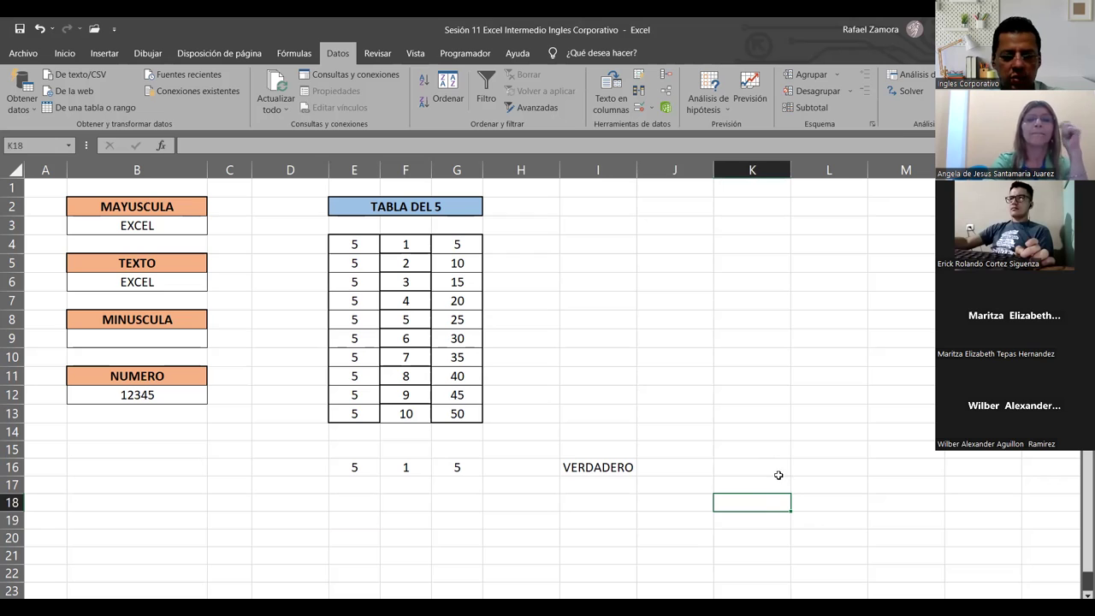
{"action": "left_click", "coordinate": [778, 412]}
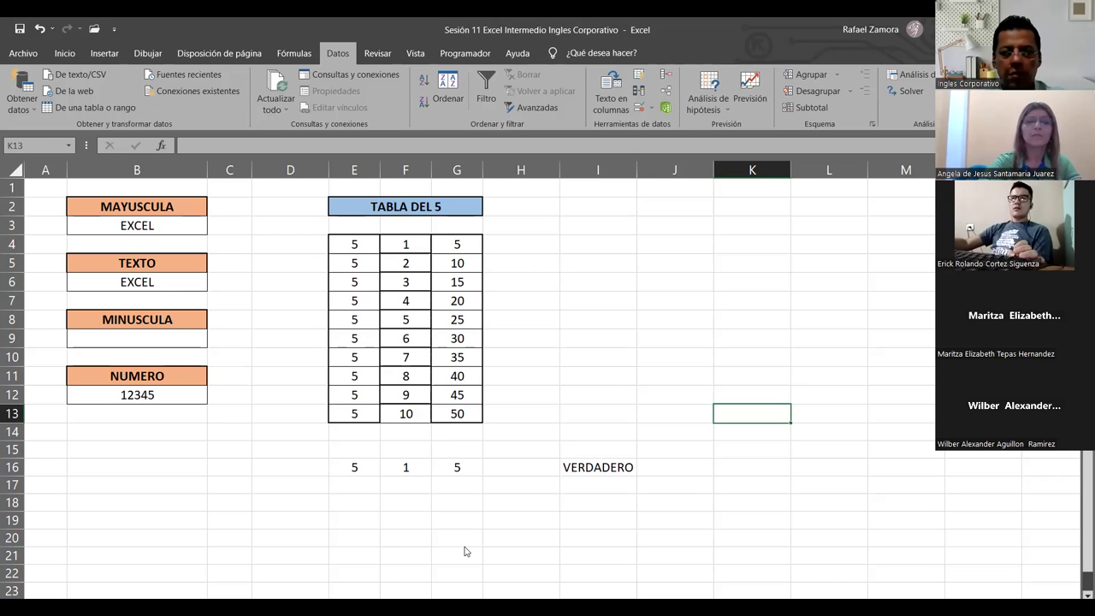
On the Validación animales sheet, fill the Animal heading in B5 yellow
{"action": "left_click", "coordinate": [459, 589]}
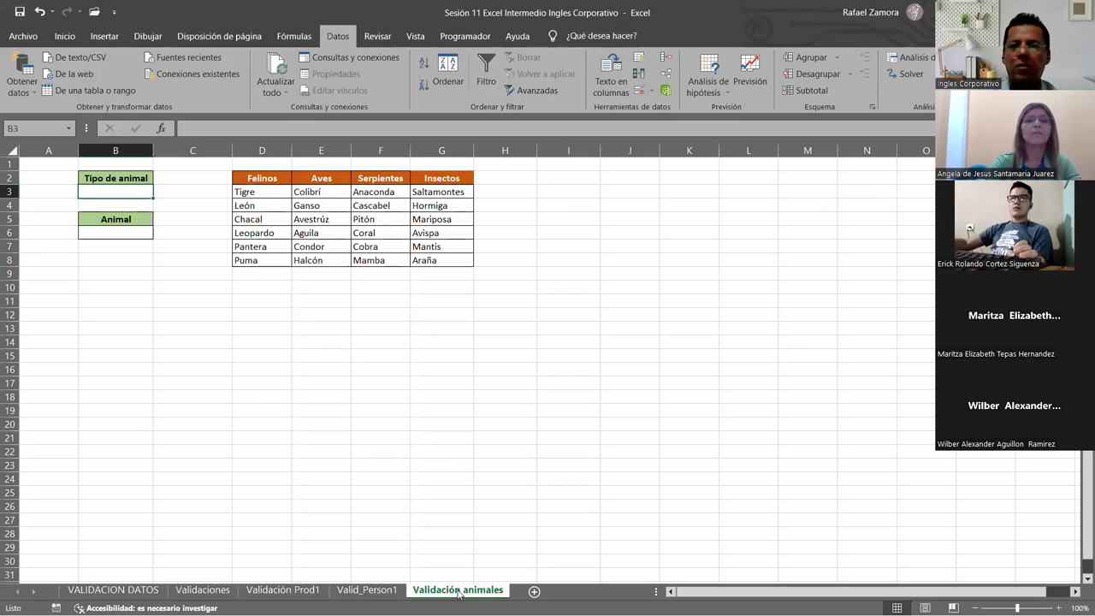
{"action": "scroll", "coordinate": [535, 354], "scroll_direction": "up", "scroll_amount": 2, "text": "ctrl"}
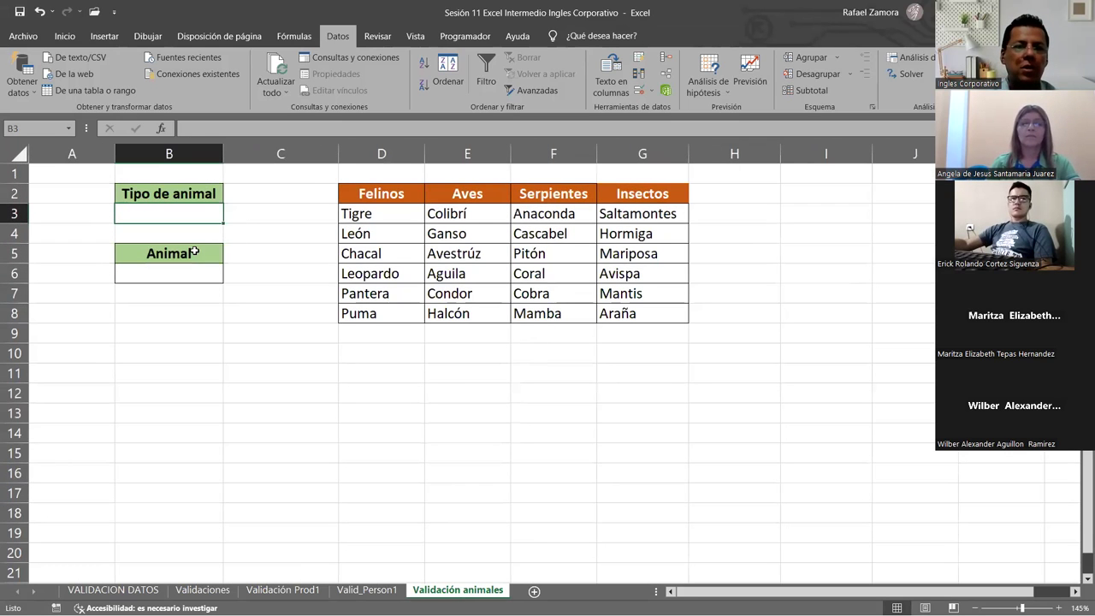
{"action": "left_click", "coordinate": [203, 249]}
{"action": "left_click", "coordinate": [65, 36]}
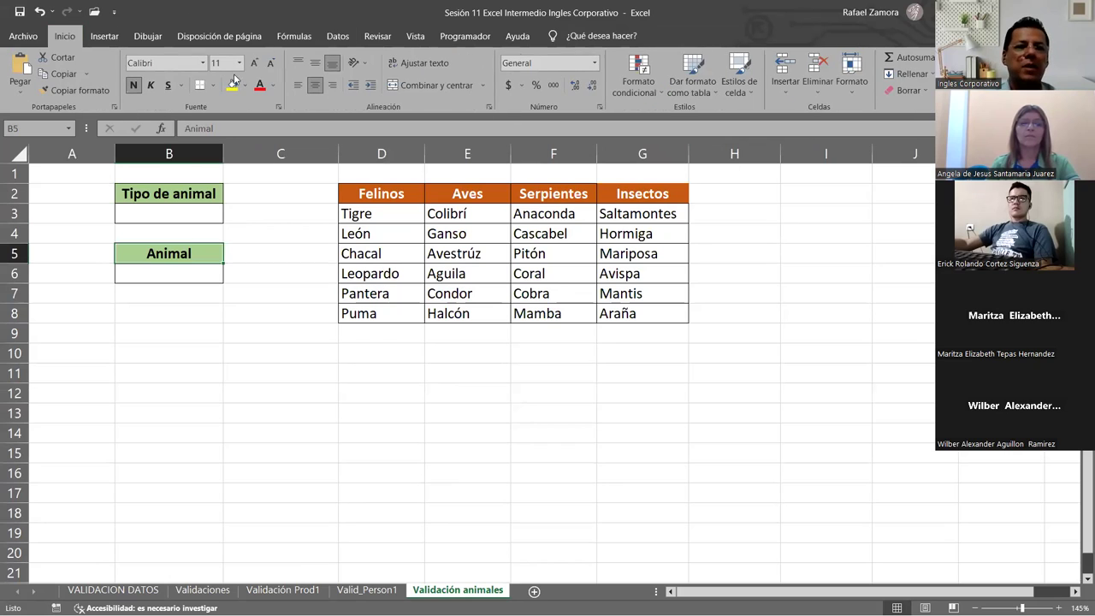
{"action": "left_click", "coordinate": [231, 85]}
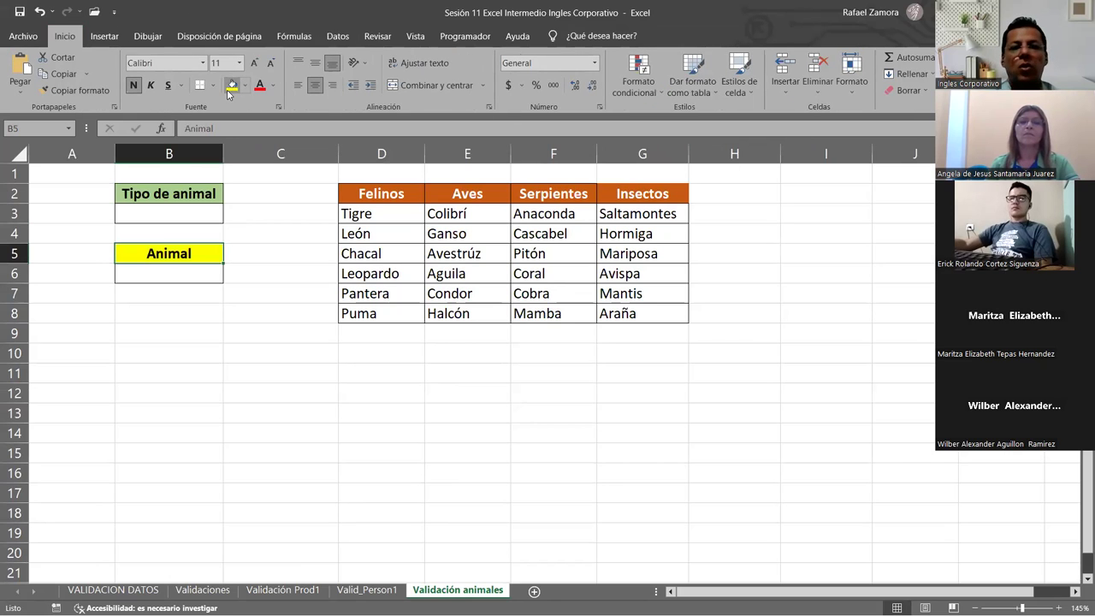
Select the entry cells B3 and B6, ending on B3
{"action": "left_click", "coordinate": [211, 212]}
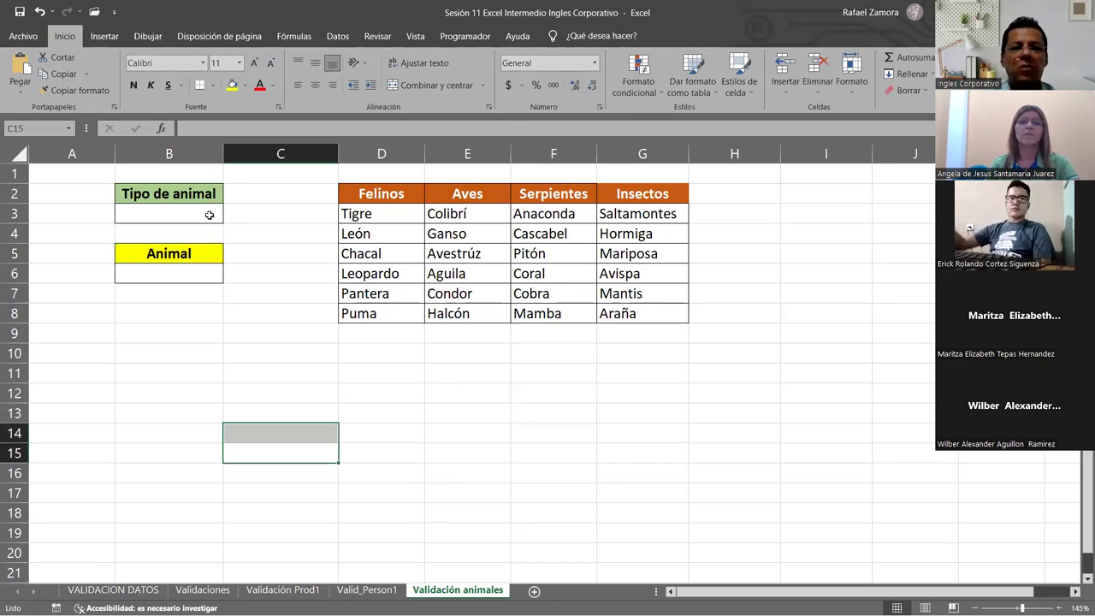
{"action": "left_click", "coordinate": [206, 277]}
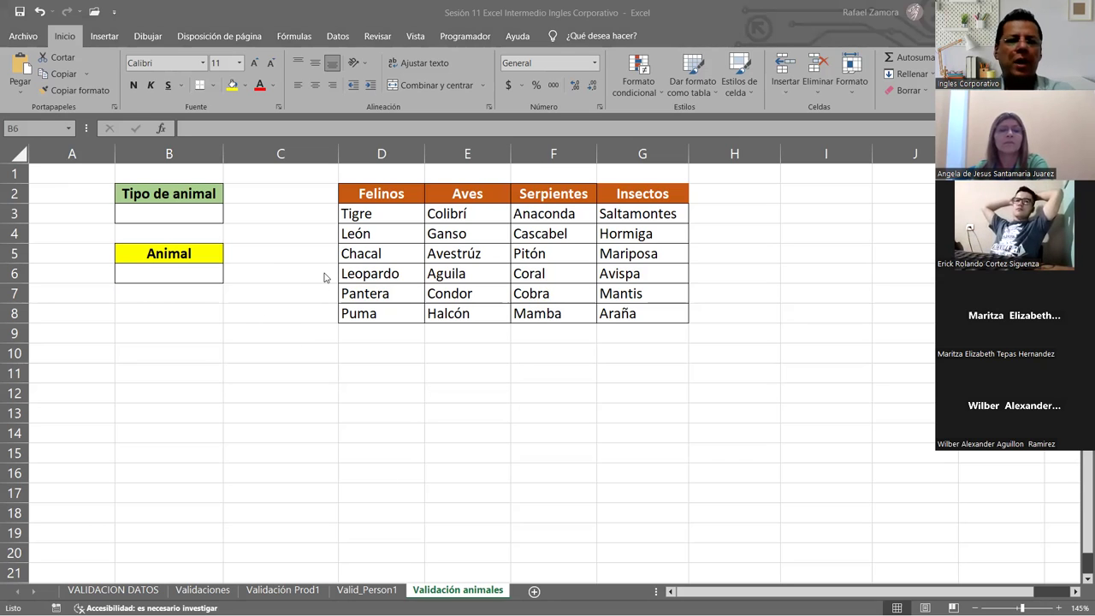
{"action": "left_click", "coordinate": [196, 214]}
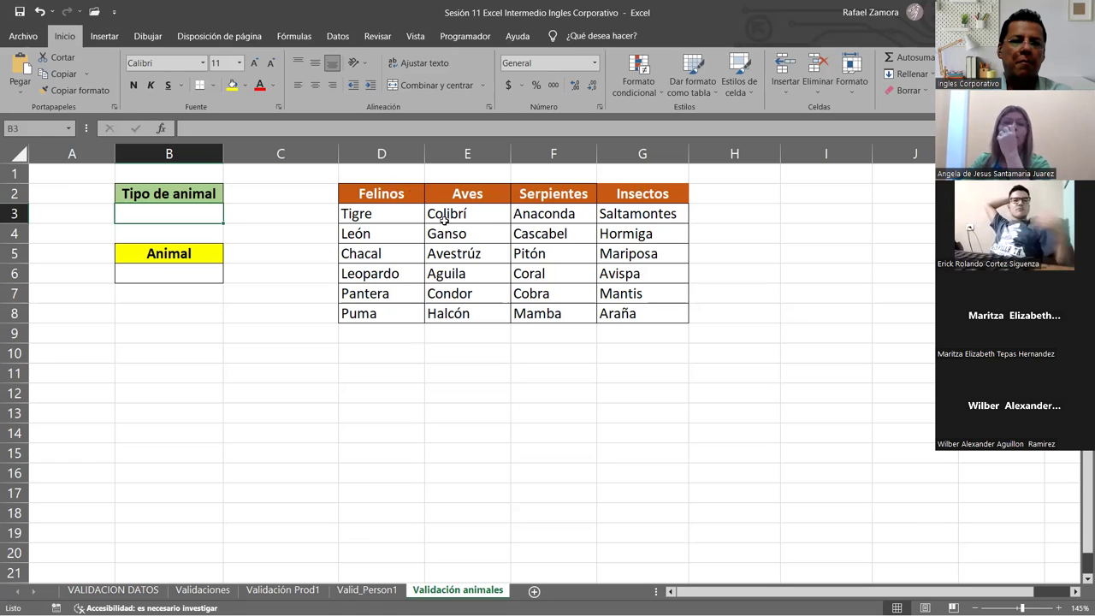
Name the header range Felinos through Insectos 'tipo' via the Name Box
{"action": "left_click_drag", "start_coordinate": [370, 194], "coordinate": [628, 195]}
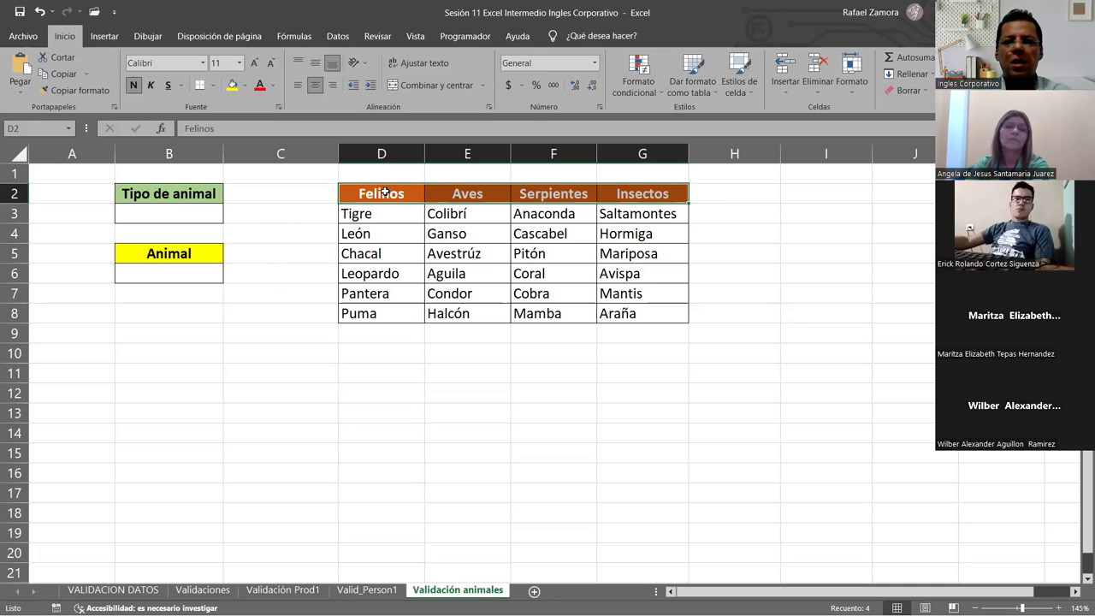
{"action": "left_click", "coordinate": [15, 128]}
{"action": "type", "text": "tipo"}
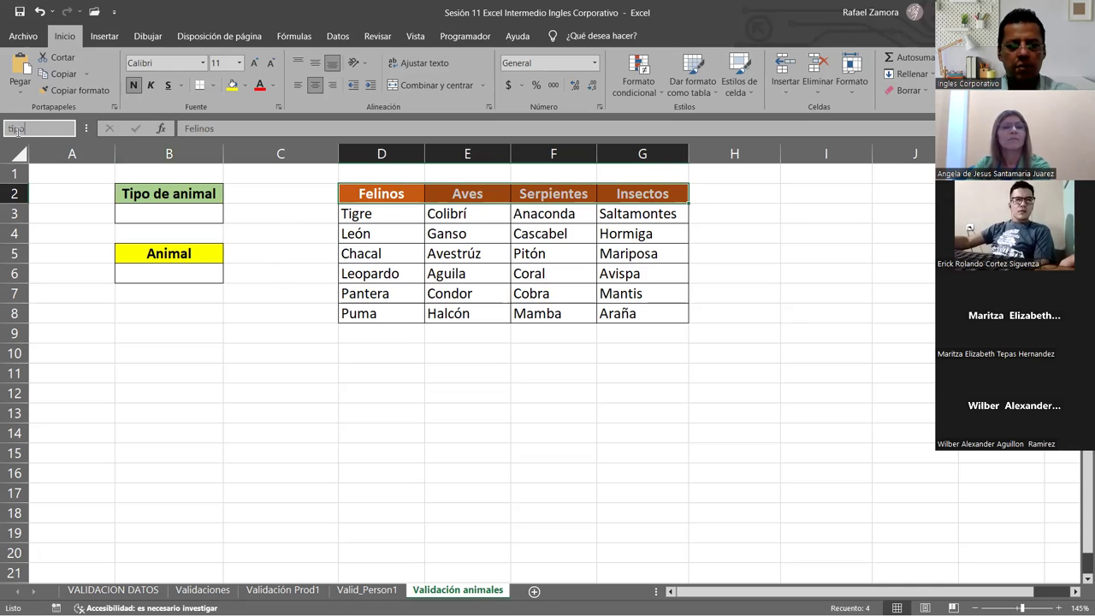
{"action": "key", "text": "Return"}
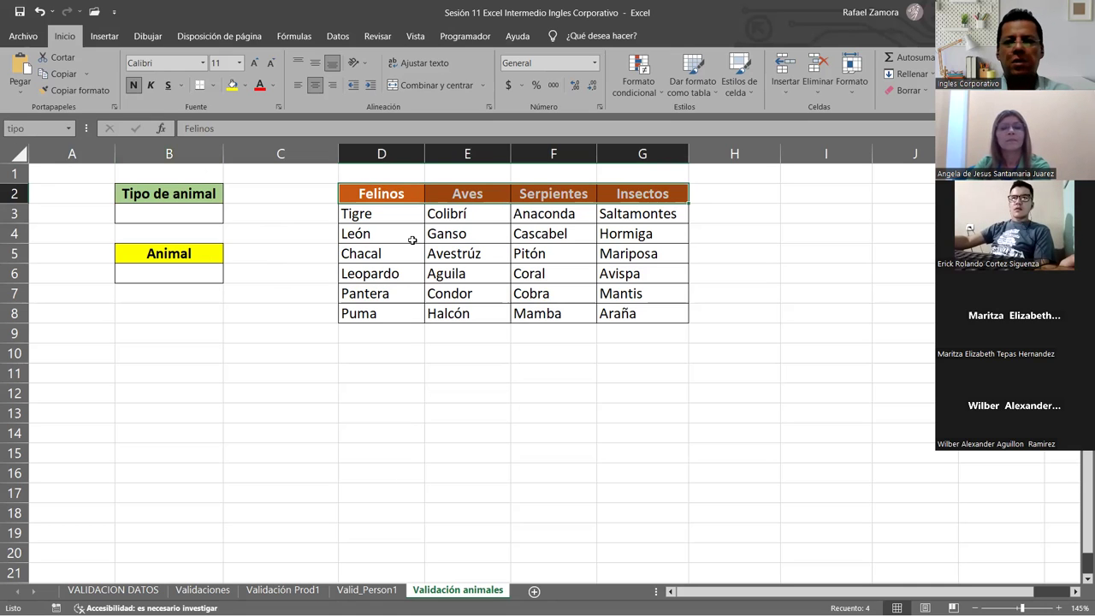
{"action": "left_click", "coordinate": [412, 239]}
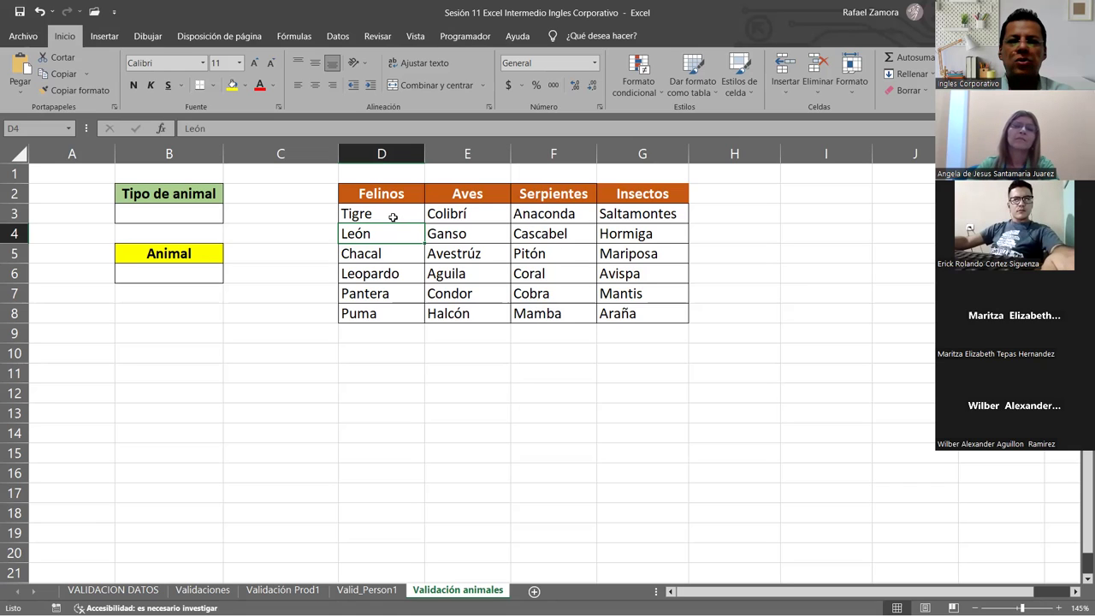
Name the cat list D3:D8, Tigre through Puma, 'Felinos'
{"action": "left_click_drag", "start_coordinate": [393, 217], "coordinate": [384, 311]}
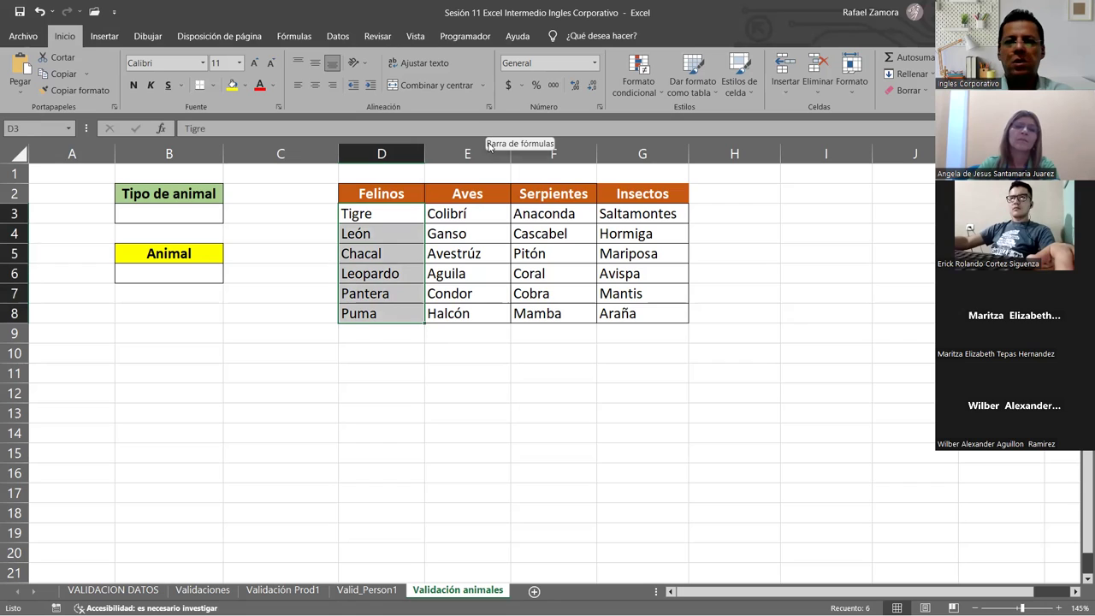
{"action": "mouse_move", "coordinate": [373, 214]}
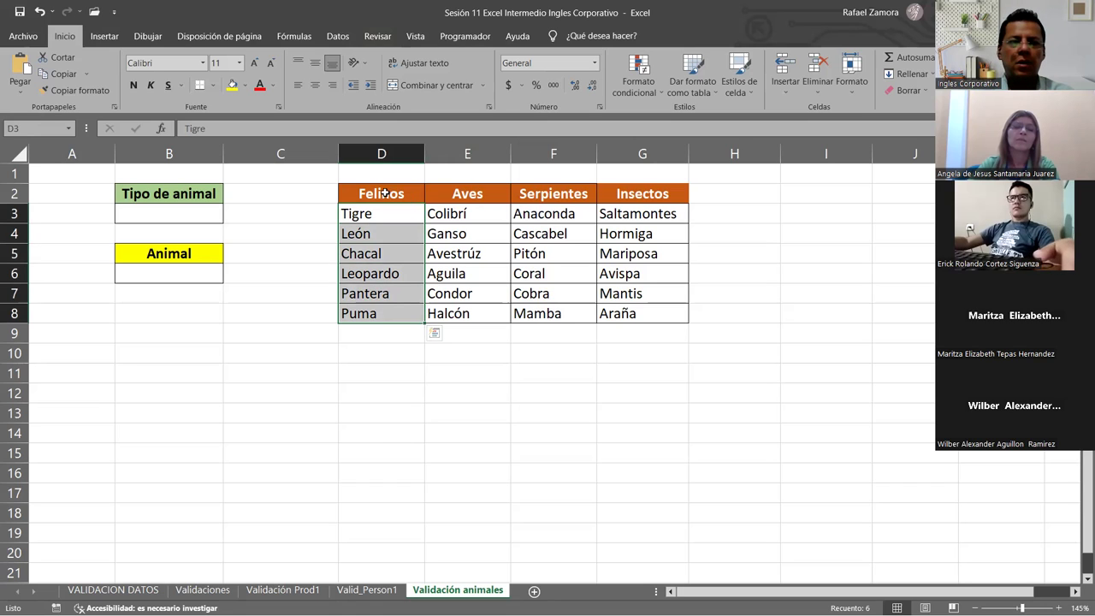
{"action": "left_click", "coordinate": [33, 128]}
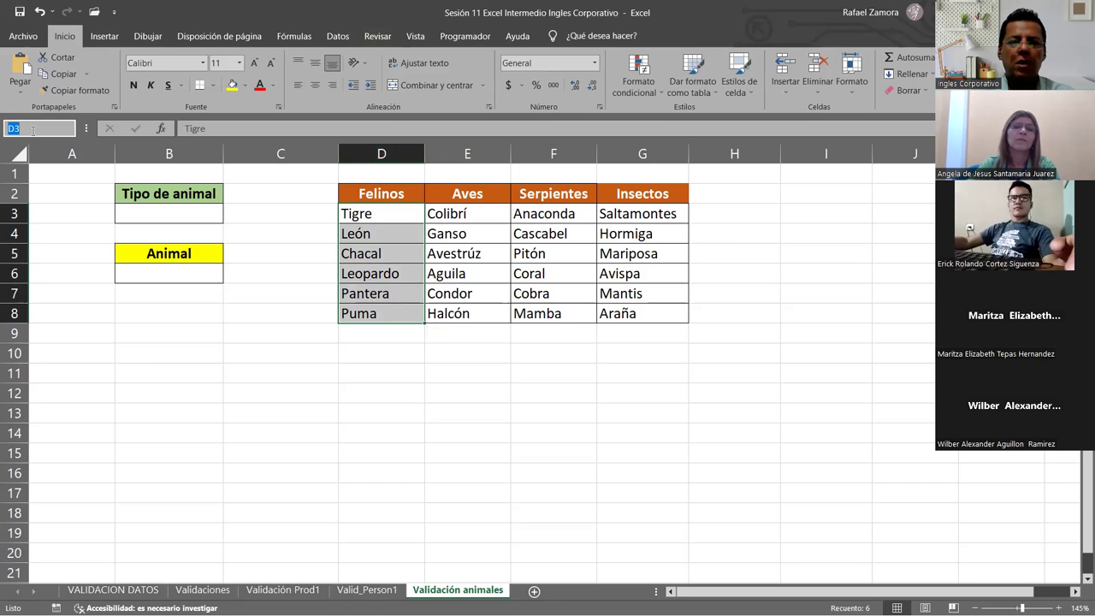
{"action": "type", "text": "Felinos"}
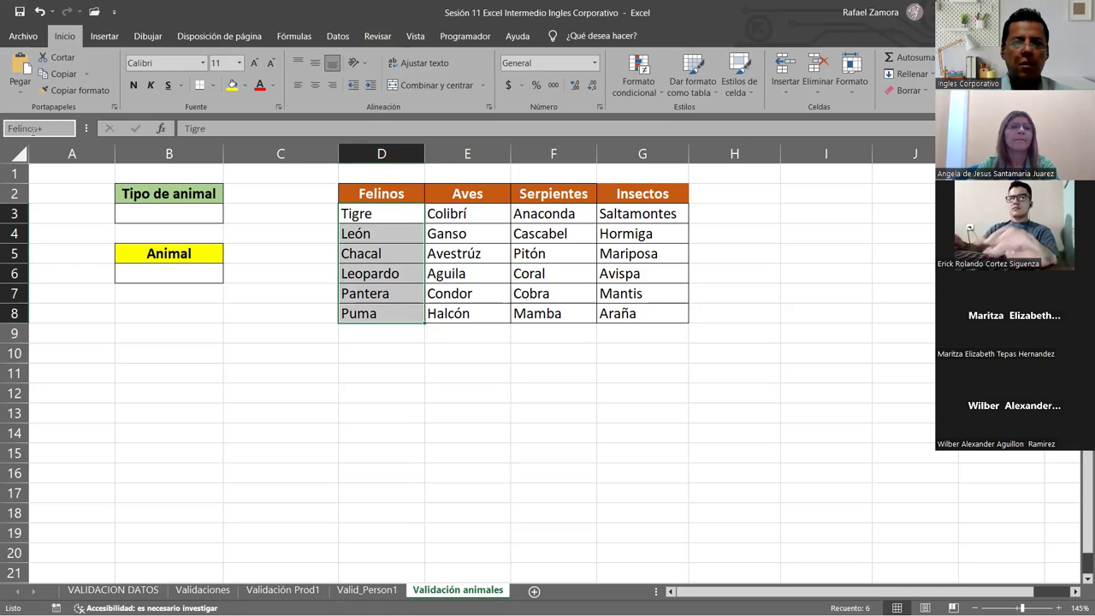
{"action": "key", "text": "Return"}
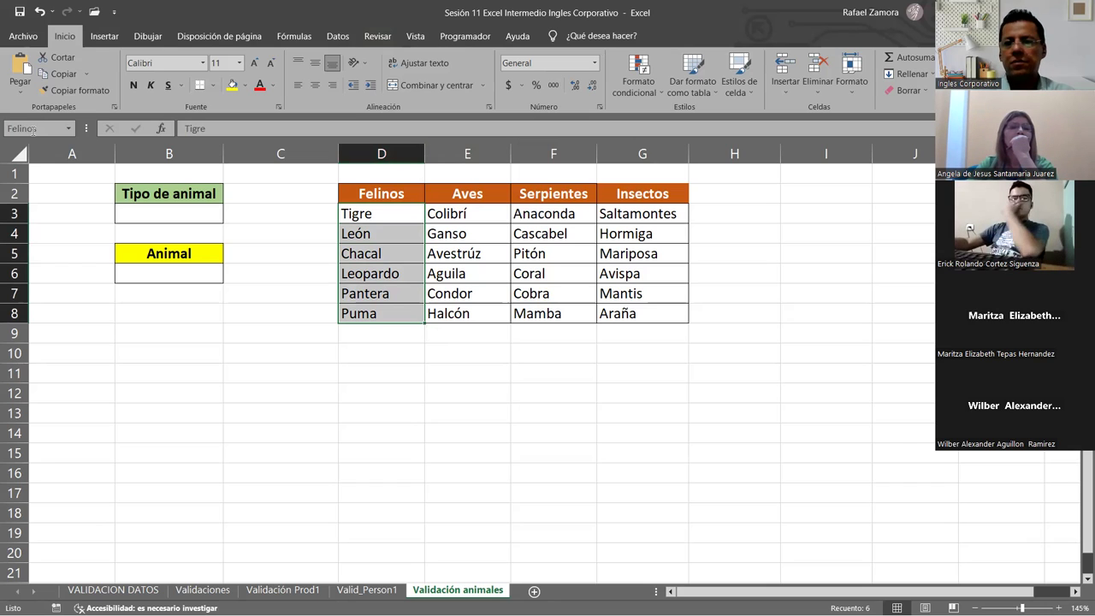
{"action": "left_click", "coordinate": [434, 334]}
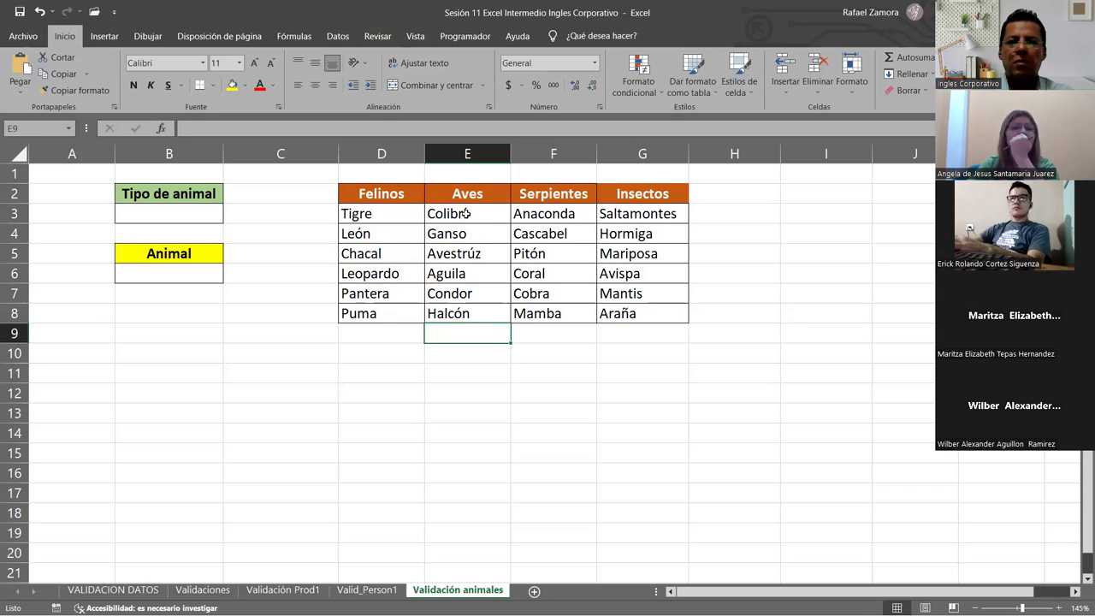
Name E3:E8 'Aves', F3:F8 'Serpientes' and G3:G8 'Insectos' via the Name Box
{"action": "left_click_drag", "start_coordinate": [453, 215], "coordinate": [453, 314]}
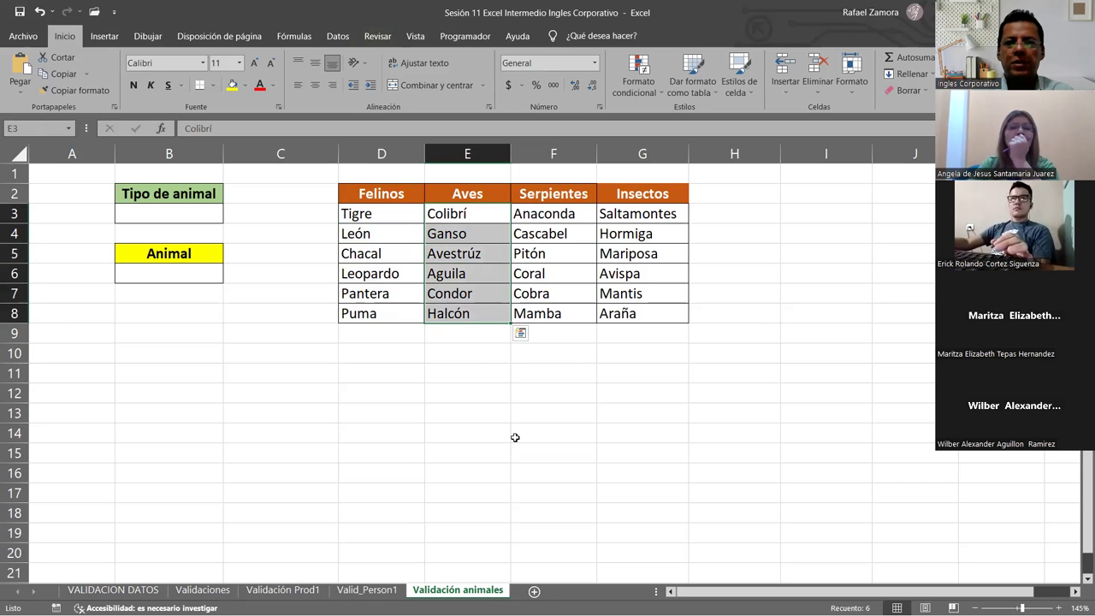
{"action": "left_click", "coordinate": [39, 127]}
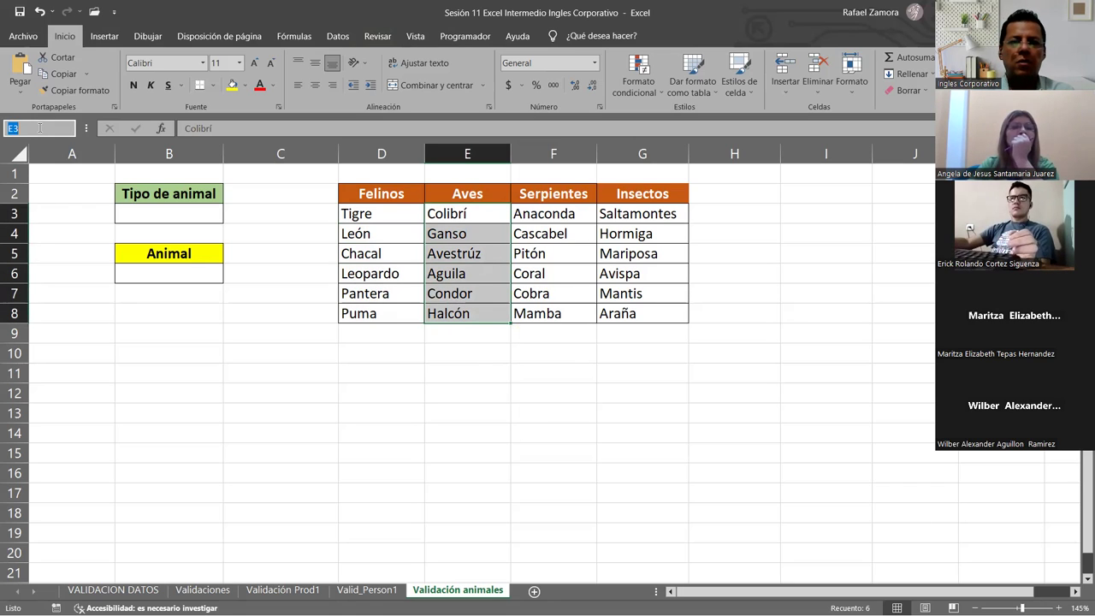
{"action": "type", "text": "Aves"}
{"action": "key", "text": "Return"}
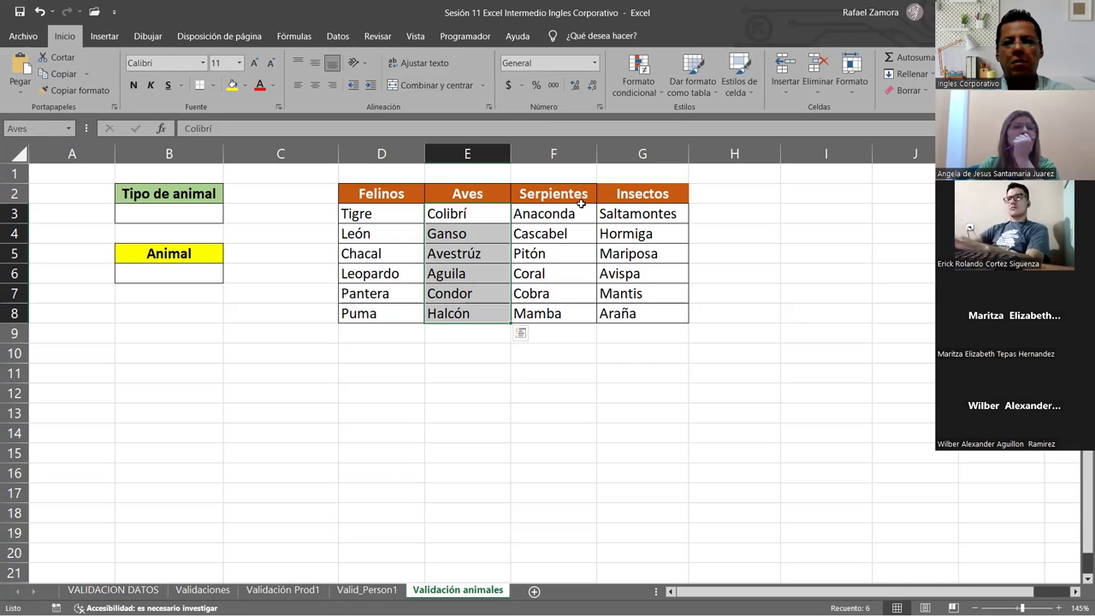
{"action": "left_click_drag", "start_coordinate": [576, 210], "coordinate": [544, 326]}
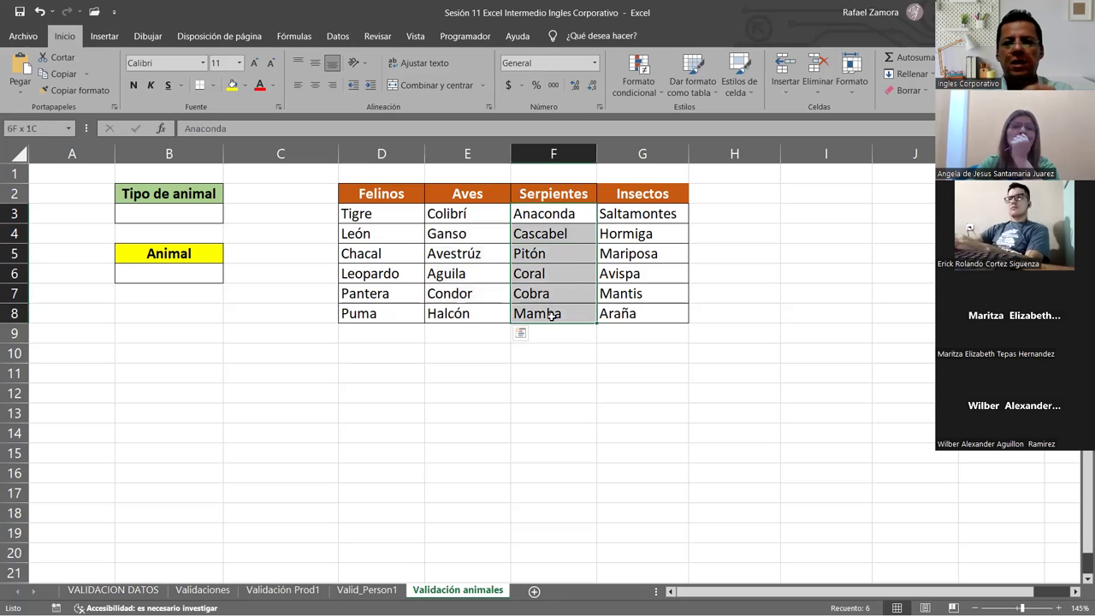
{"action": "left_click", "coordinate": [43, 128]}
{"action": "type", "text": "Serpientes"}
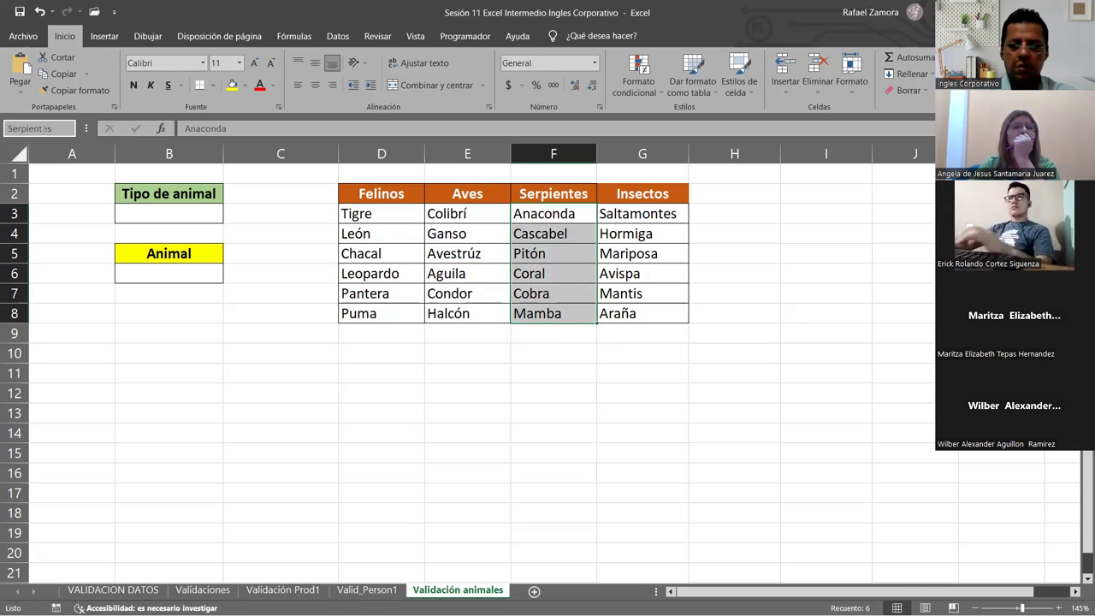
{"action": "key", "text": "Return"}
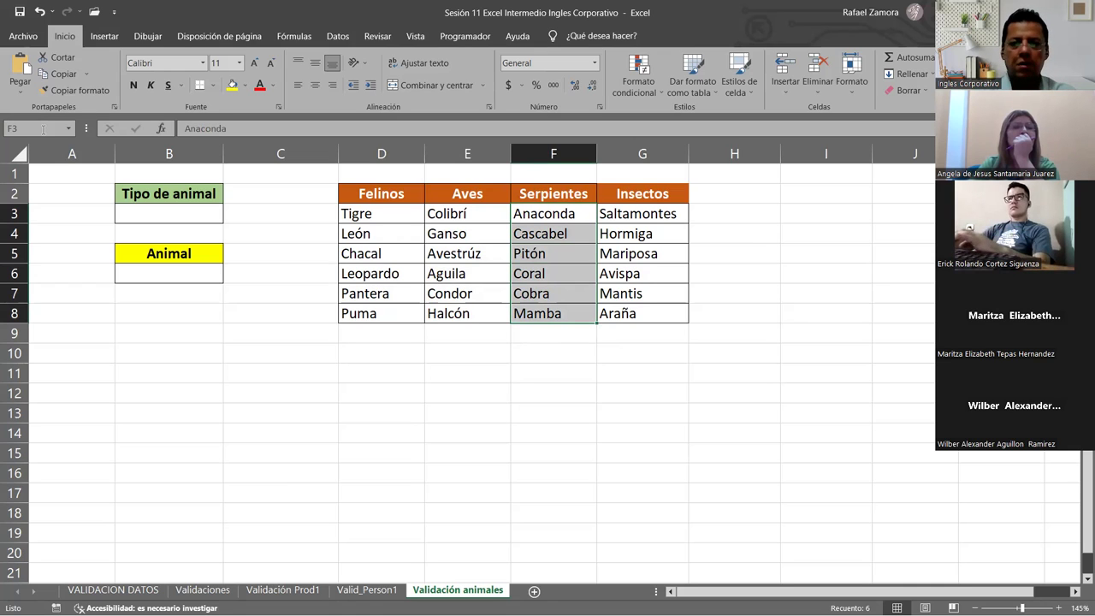
{"action": "left_click_drag", "start_coordinate": [637, 214], "coordinate": [628, 314]}
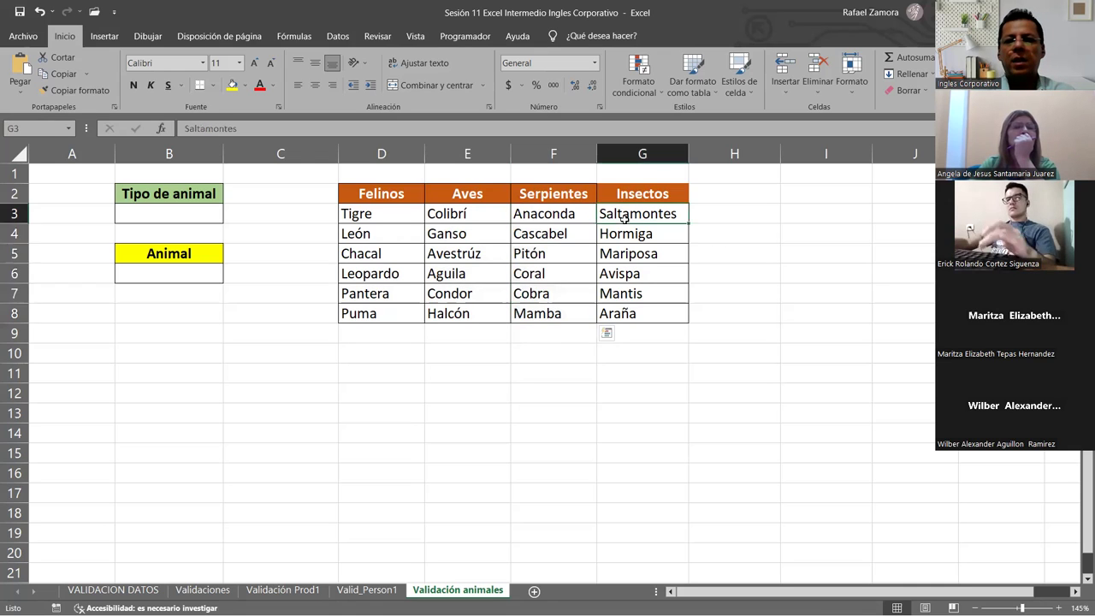
{"action": "left_click", "coordinate": [19, 128]}
{"action": "type", "text": "In"}
{"action": "key", "text": "Return"}
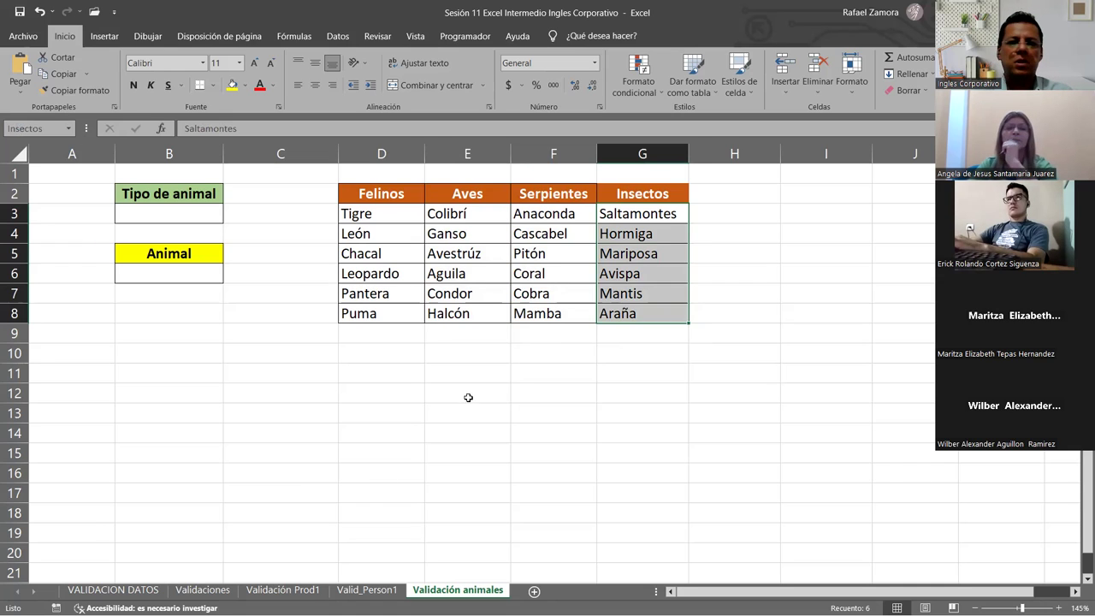
{"action": "left_click", "coordinate": [468, 397]}
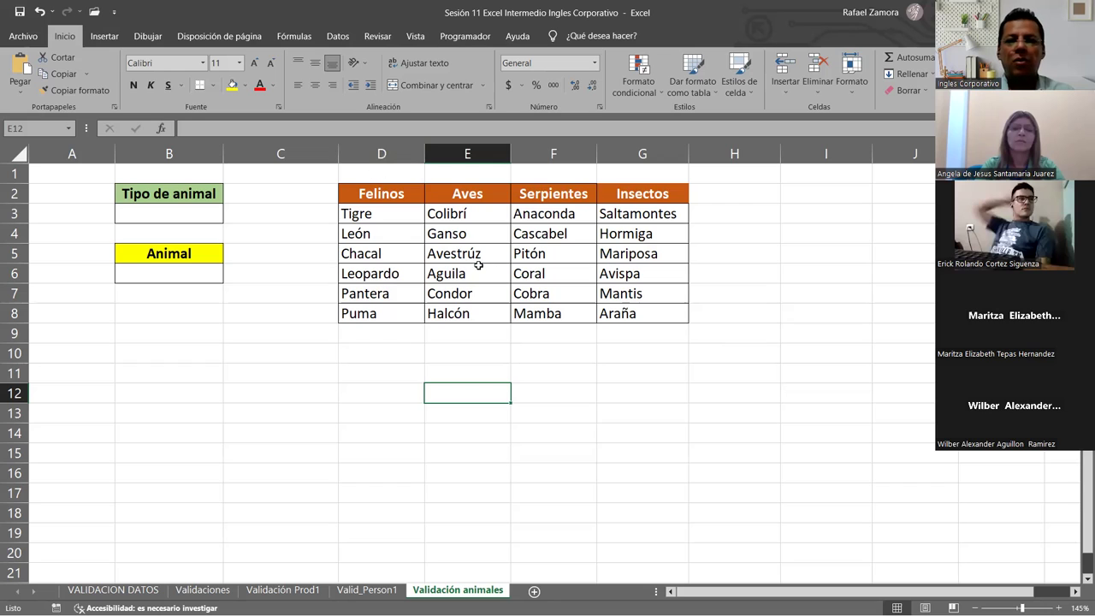
Open Data Validation for B3 and cancel, then select D2:G2 to confirm its name tipo
{"action": "left_click", "coordinate": [184, 217]}
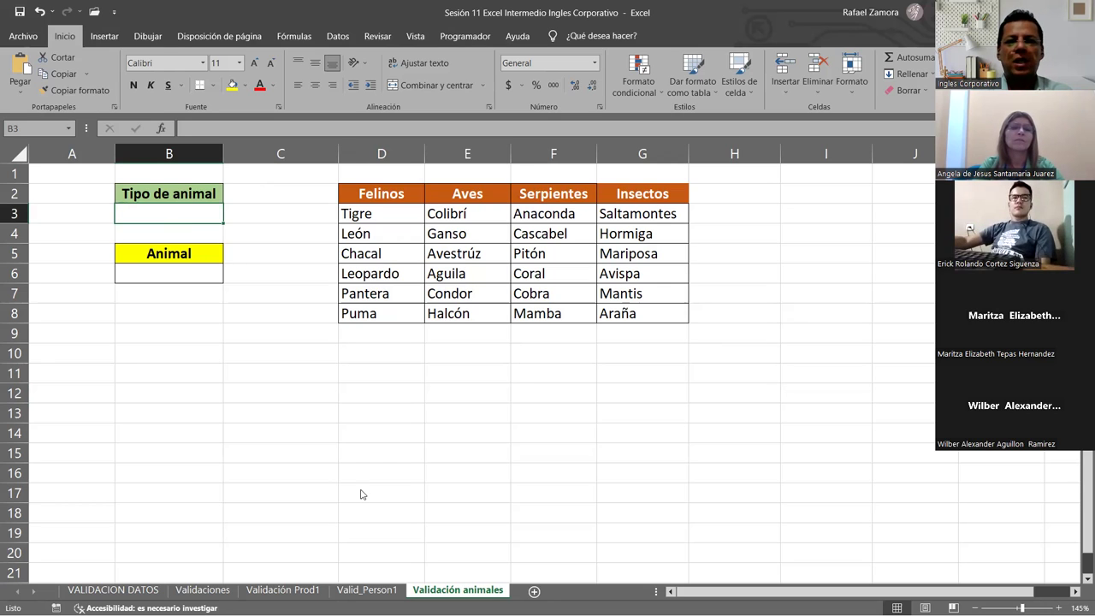
{"action": "left_click", "coordinate": [339, 36]}
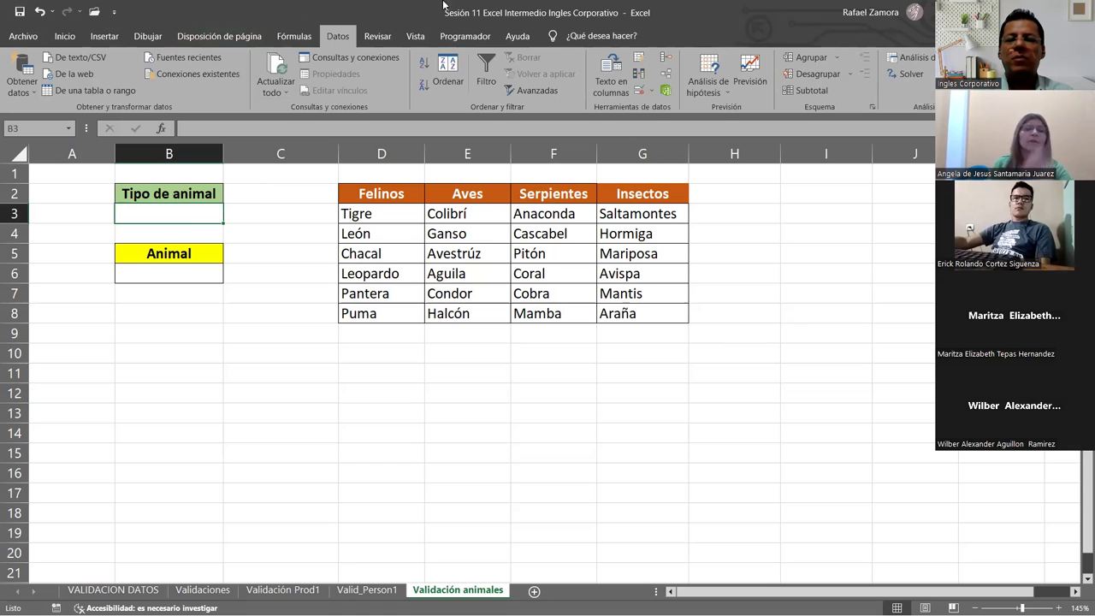
{"action": "left_click", "coordinate": [640, 91]}
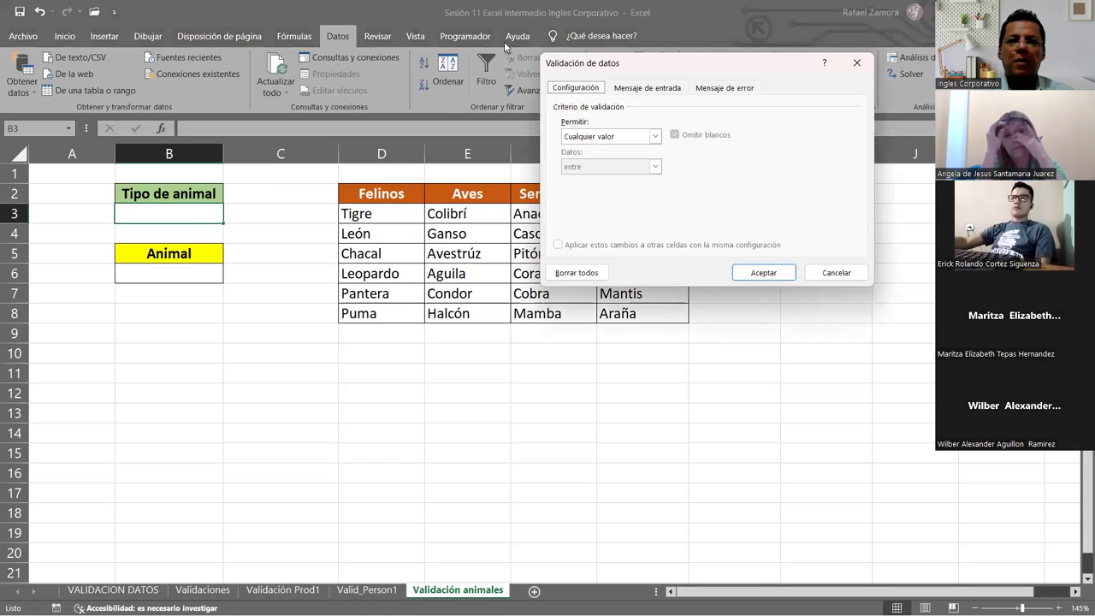
{"action": "key", "text": "alt+Down"}
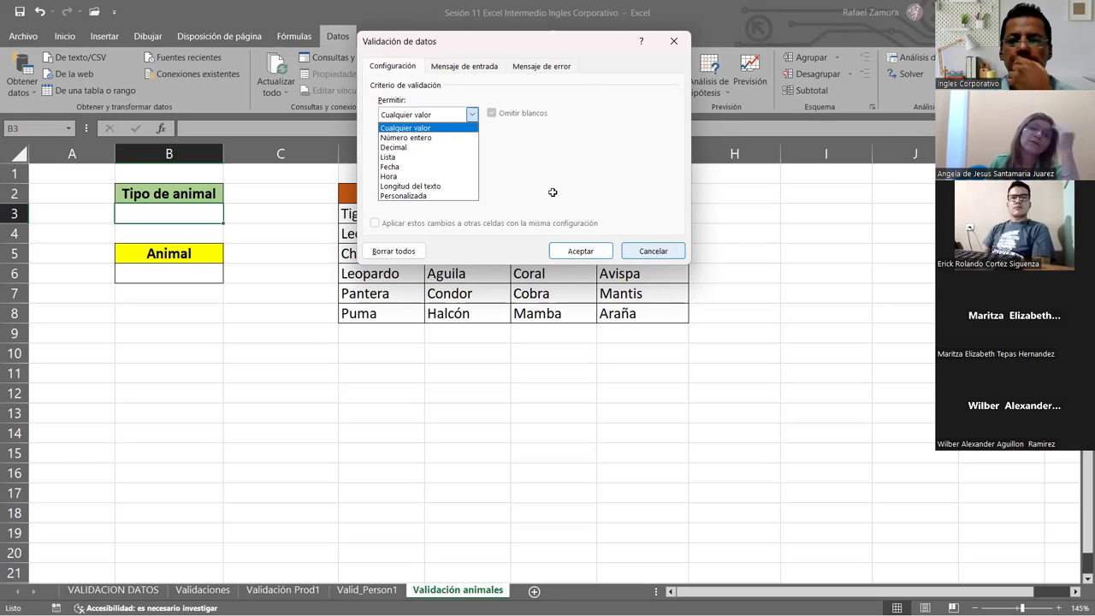
{"action": "key", "text": "Escape"}
{"action": "key", "text": "Escape"}
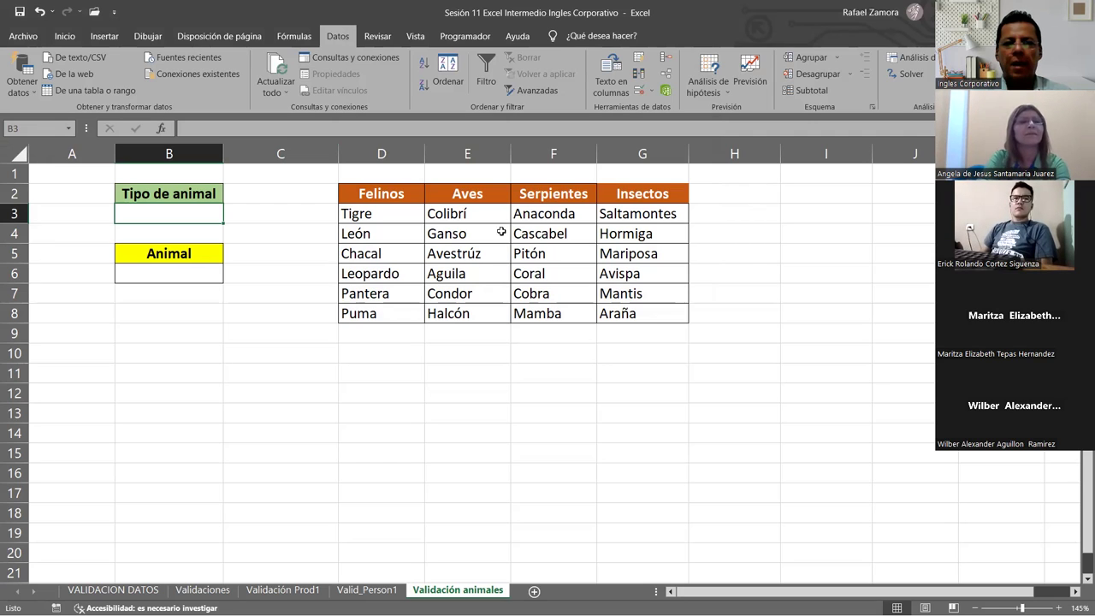
{"action": "left_click_drag", "start_coordinate": [387, 195], "coordinate": [664, 186]}
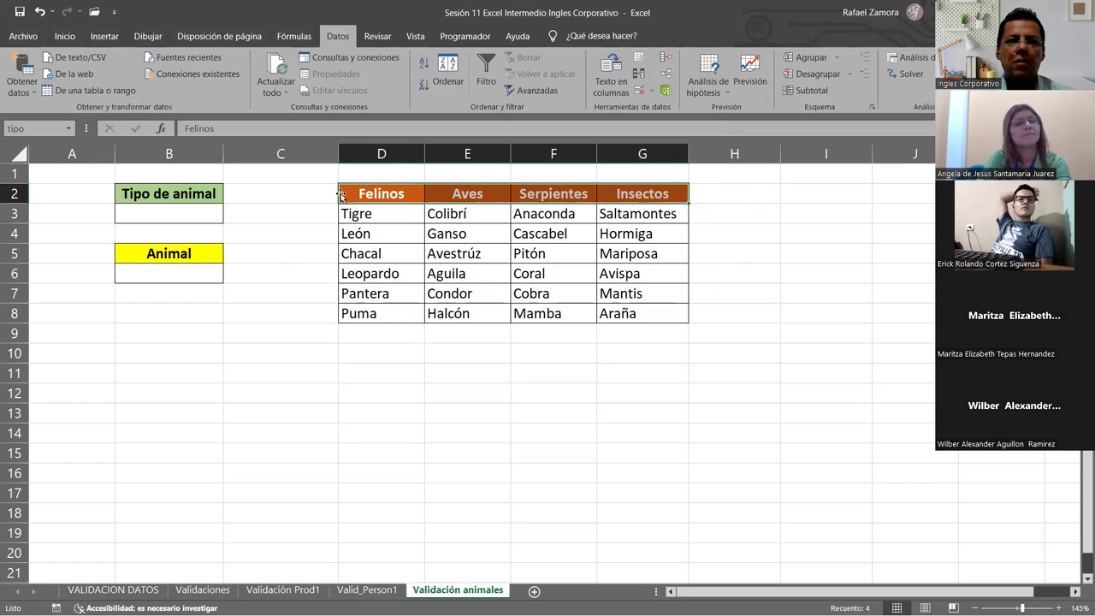
{"action": "left_click_drag", "start_coordinate": [464, 196], "coordinate": [658, 198]}
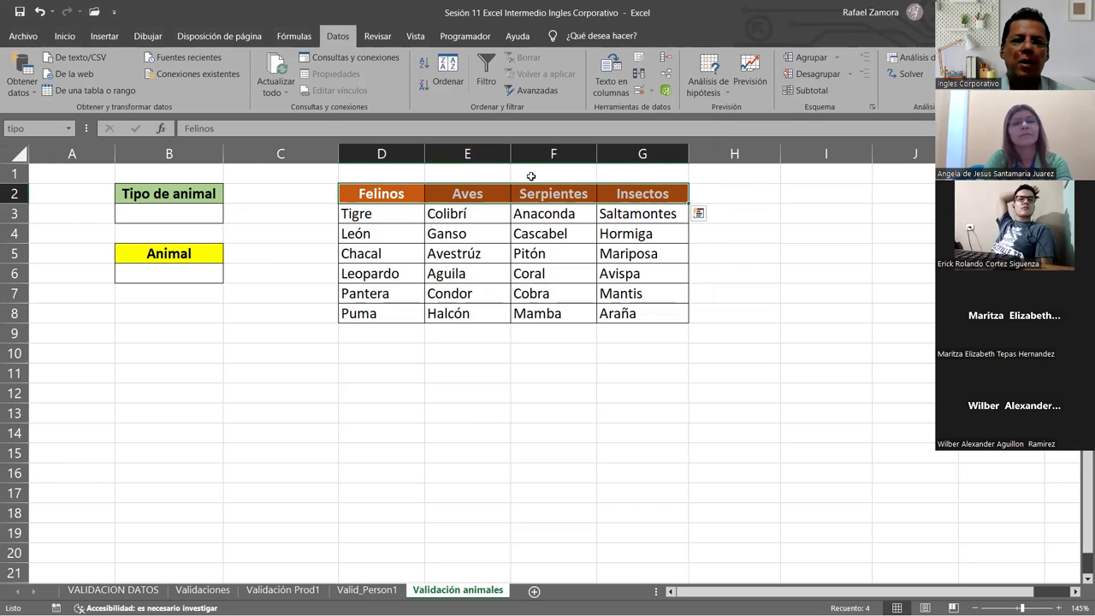
{"action": "left_click", "coordinate": [58, 127]}
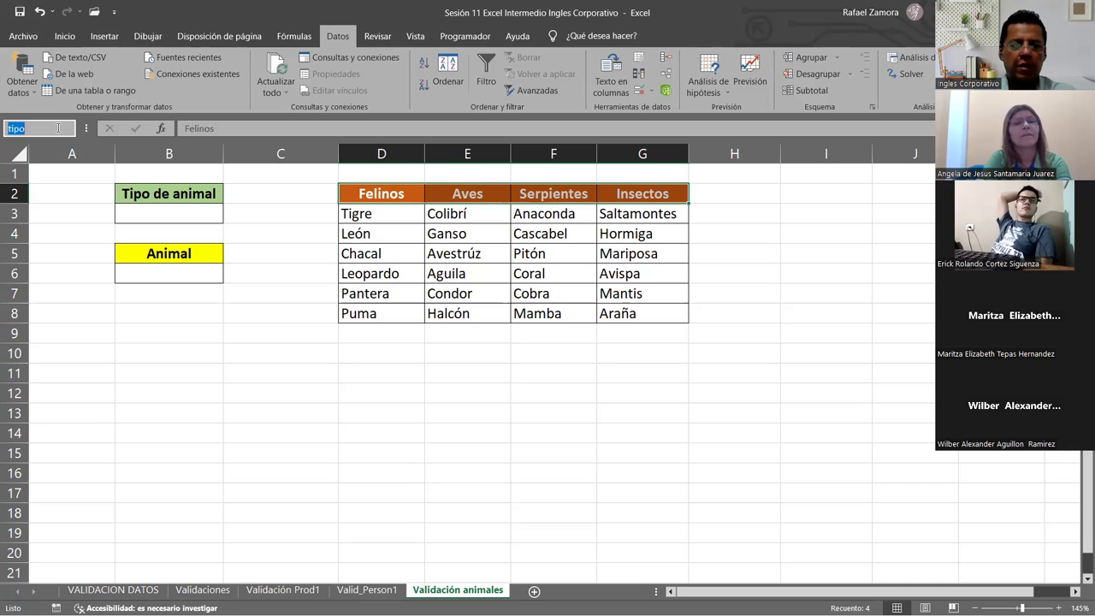
{"action": "key", "text": "Return"}
{"action": "left_click", "coordinate": [381, 214]}
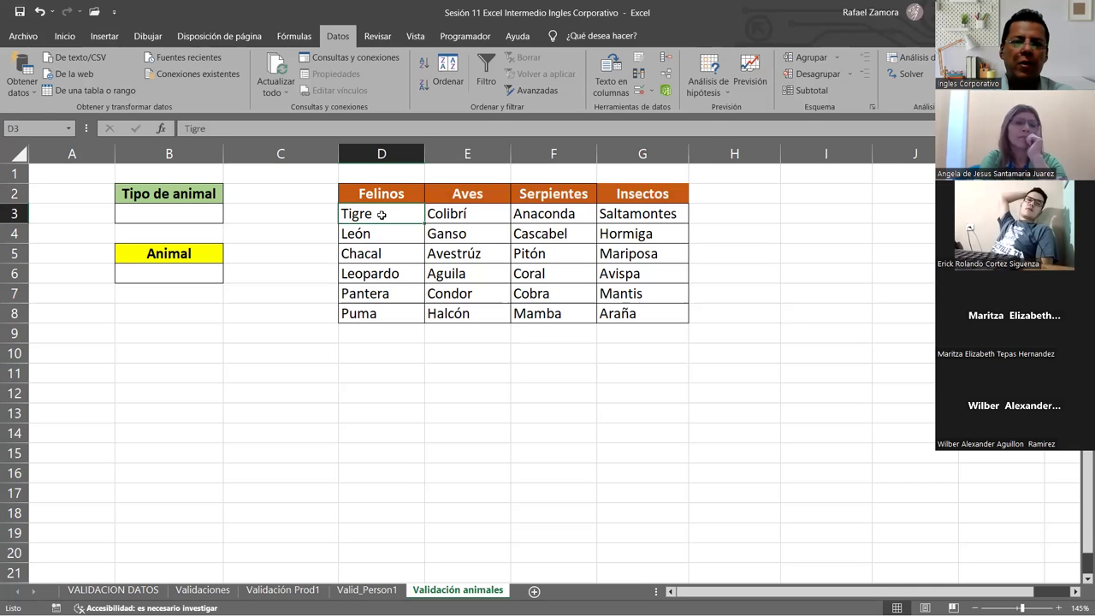
{"action": "left_click_drag", "start_coordinate": [381, 214], "coordinate": [386, 311]}
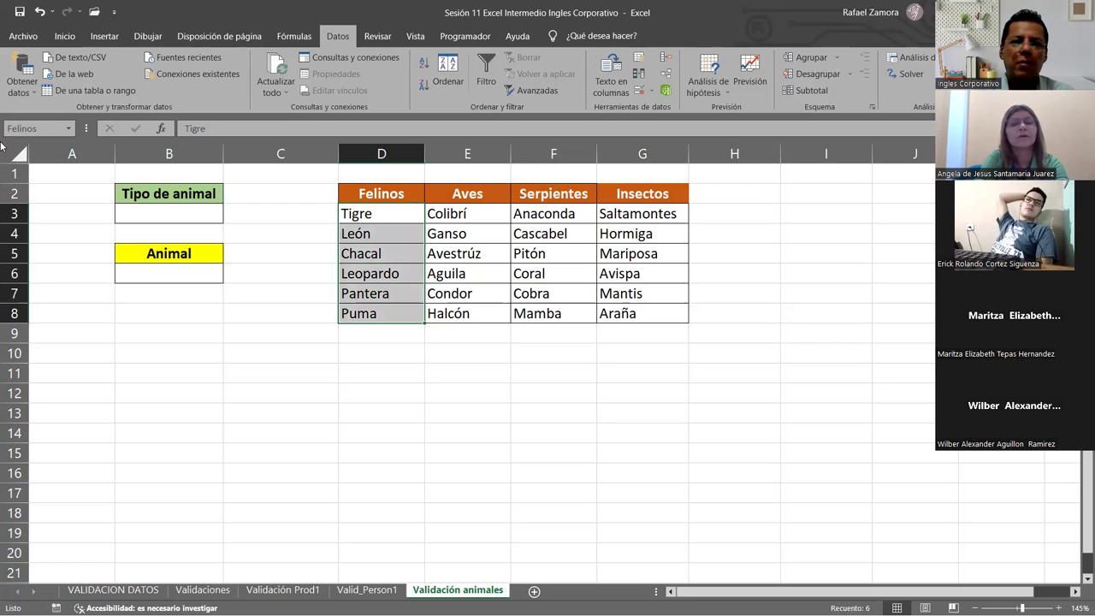
{"action": "left_click", "coordinate": [41, 128]}
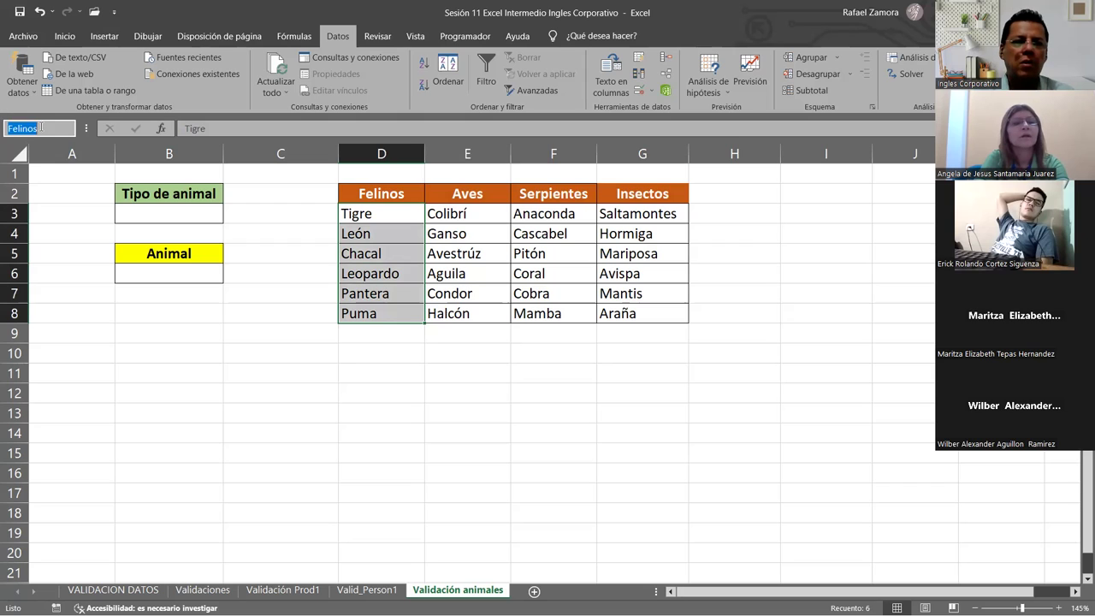
{"action": "left_click_drag", "start_coordinate": [481, 211], "coordinate": [486, 313]}
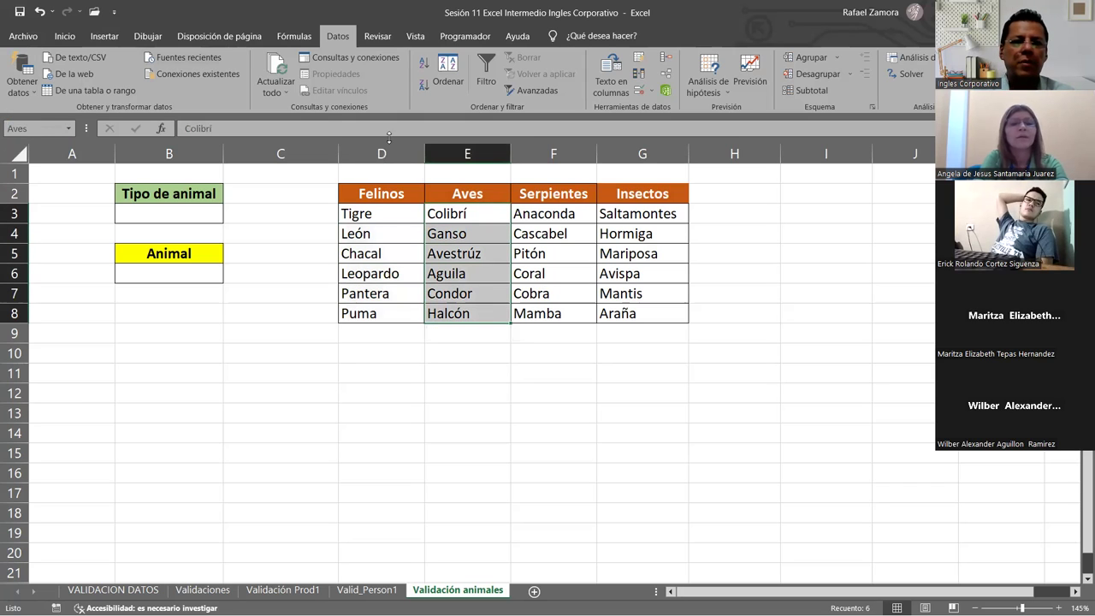
{"action": "left_click_drag", "start_coordinate": [567, 211], "coordinate": [548, 313]}
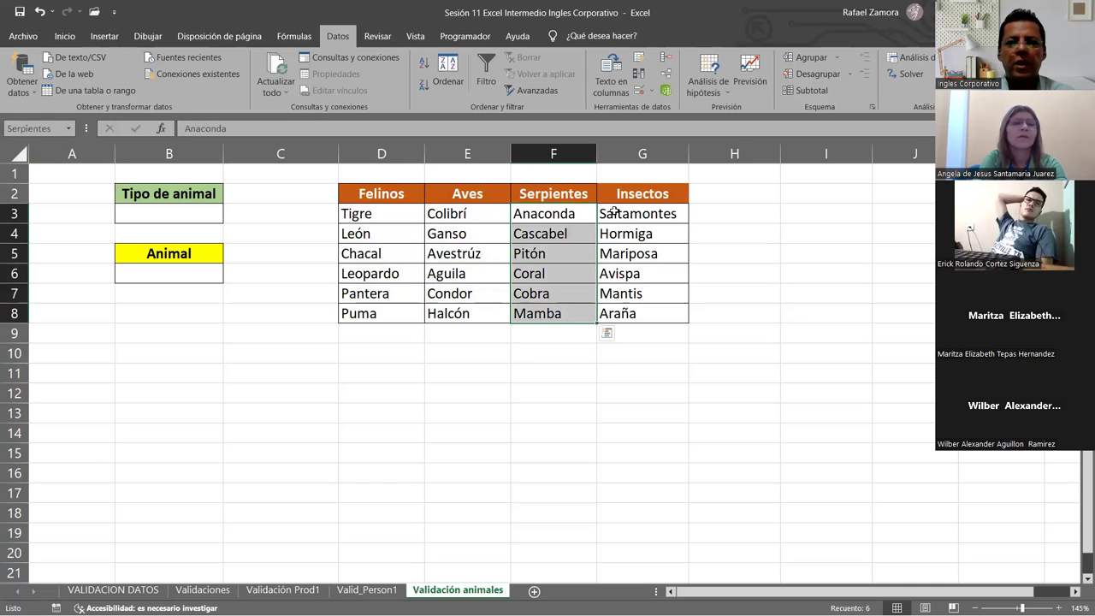
{"action": "left_click_drag", "start_coordinate": [616, 214], "coordinate": [655, 310]}
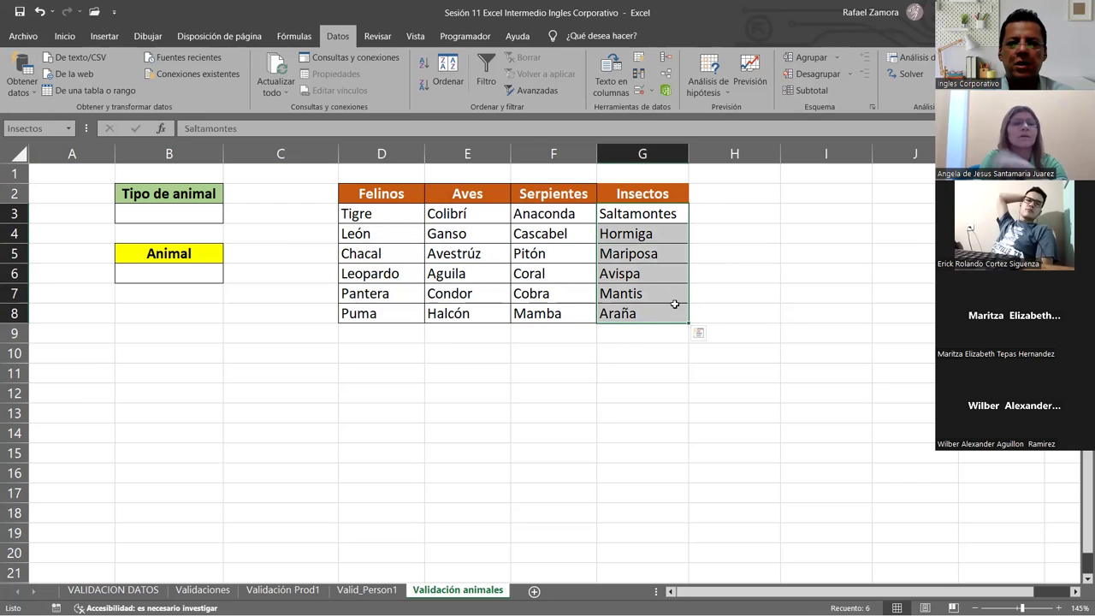
{"action": "left_click_drag", "start_coordinate": [676, 309], "coordinate": [691, 325]}
{"action": "left_click", "coordinate": [726, 254]}
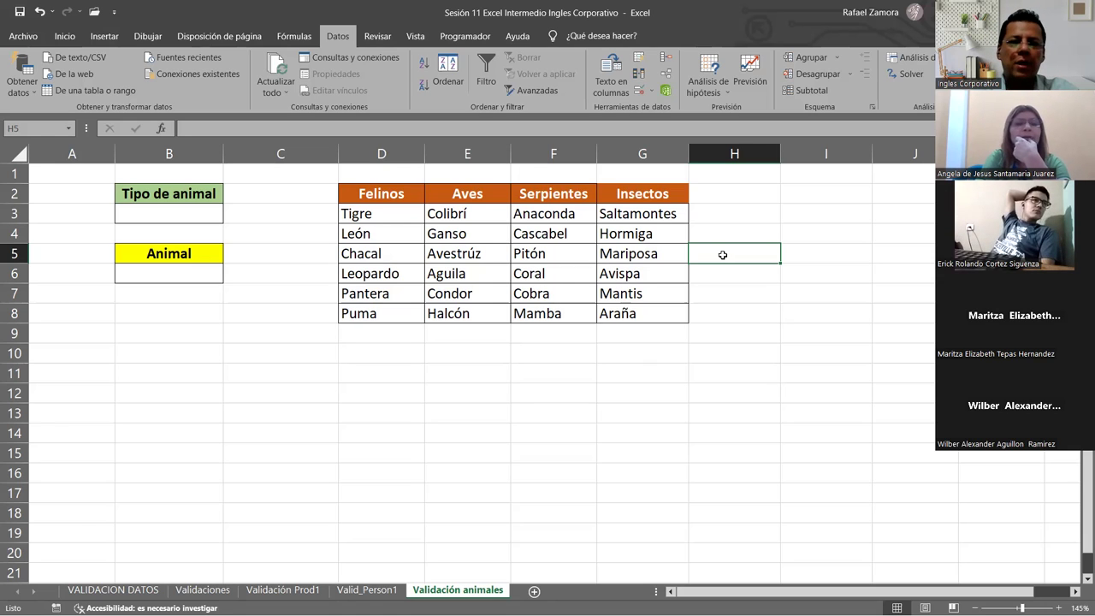
Give cell B3 a List data validation sourced from =tipo, offering the four animal categories
{"action": "left_click", "coordinate": [204, 211]}
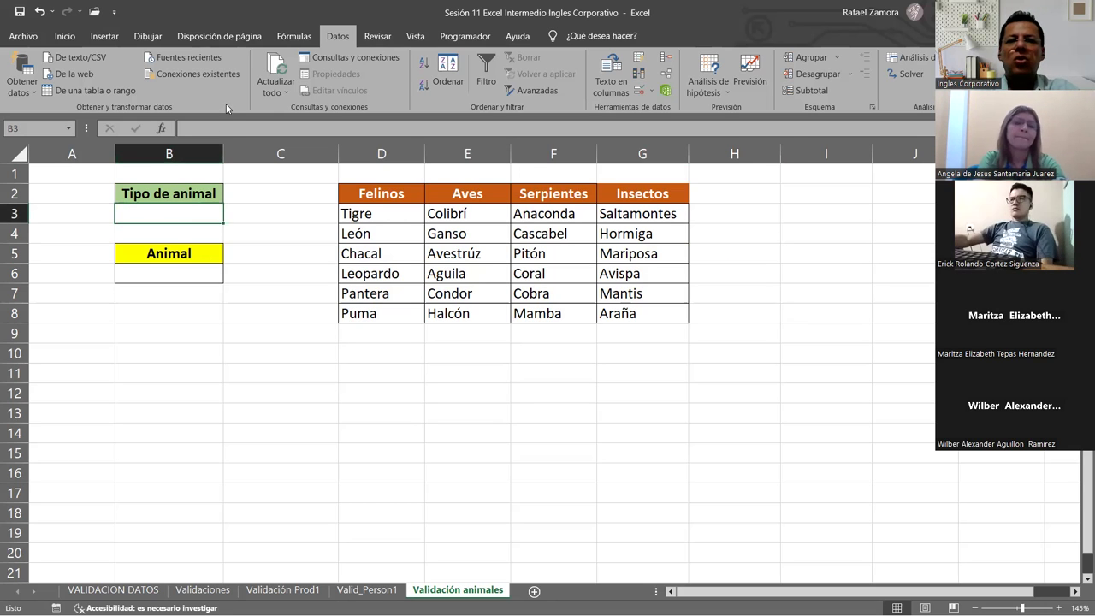
{"action": "left_click", "coordinate": [641, 91]}
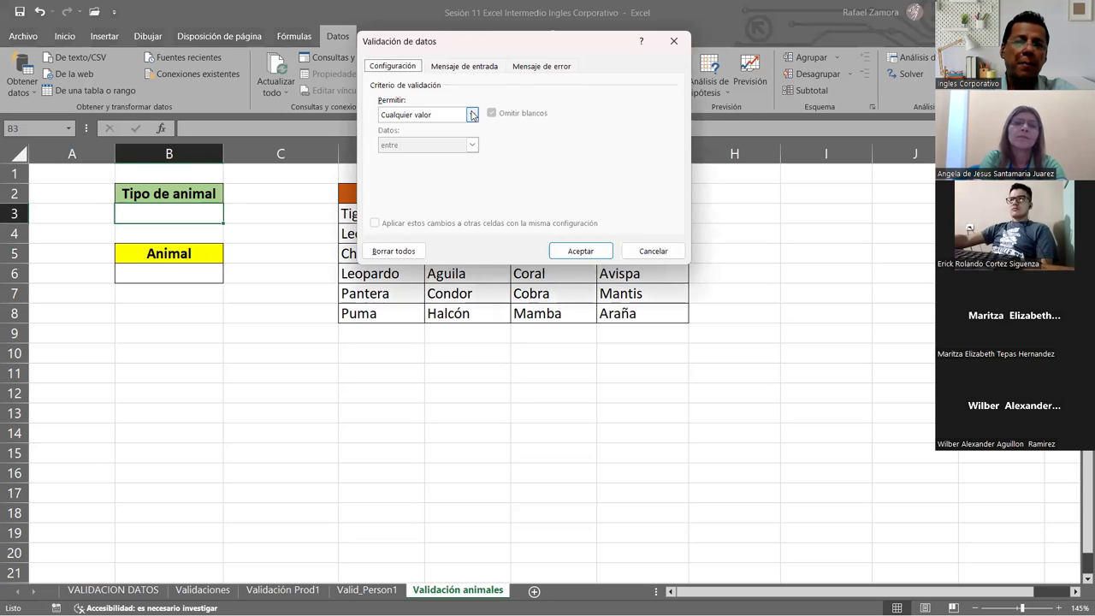
{"action": "left_click", "coordinate": [471, 115]}
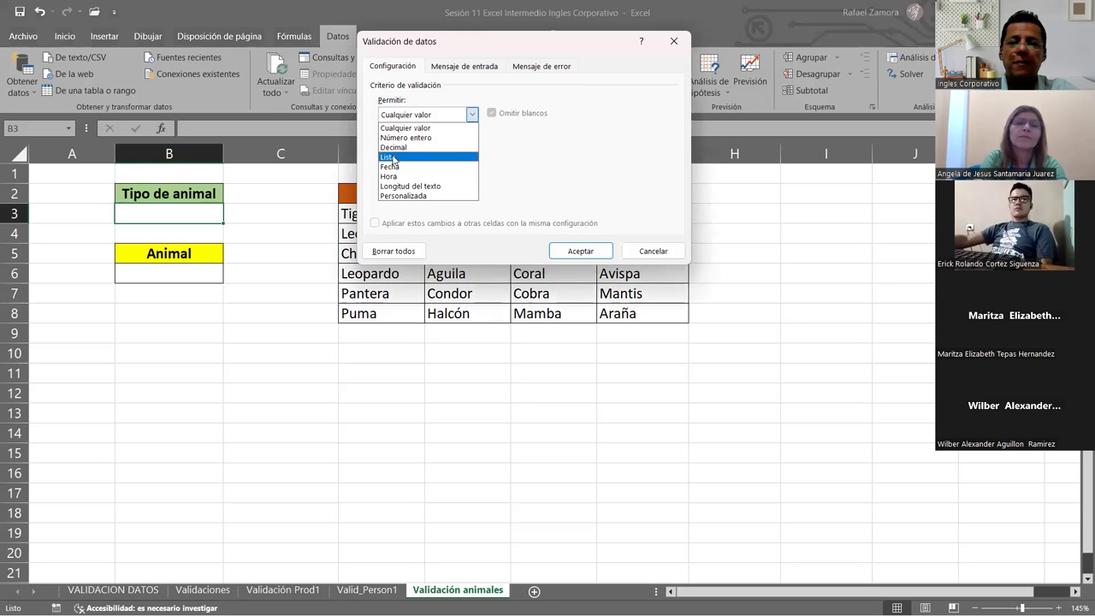
{"action": "left_click", "coordinate": [392, 158]}
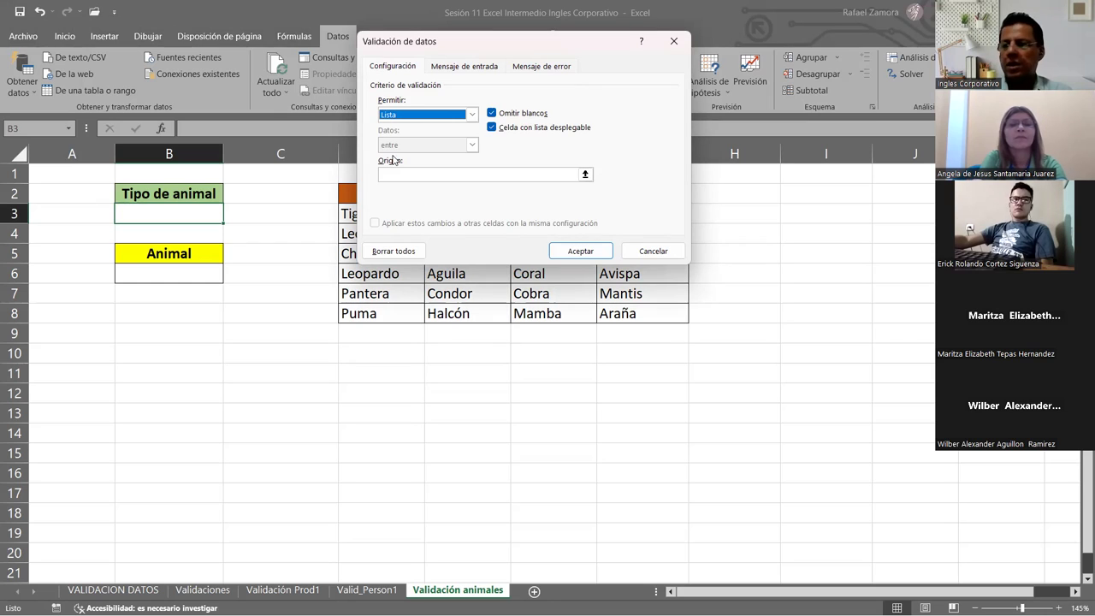
{"action": "left_click", "coordinate": [444, 177]}
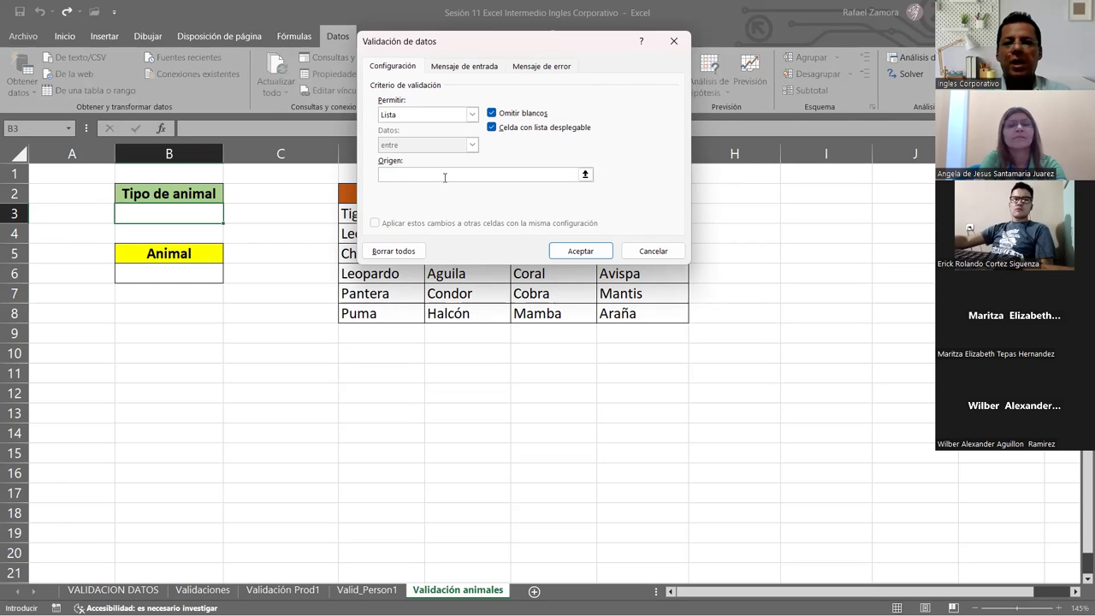
{"action": "type", "text": "="}
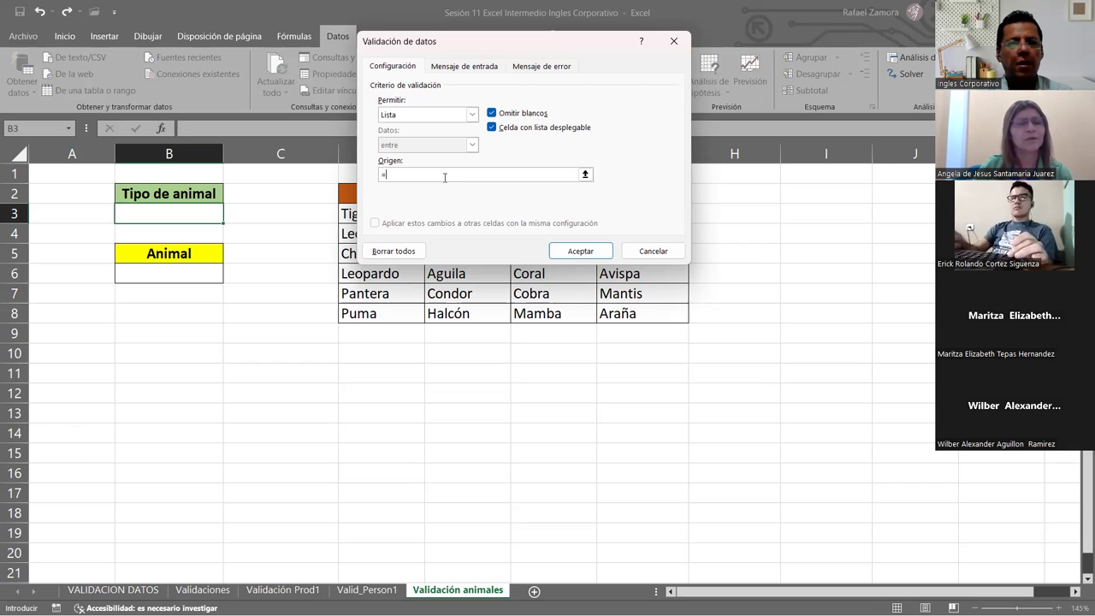
{"action": "type", "text": "ipo"}
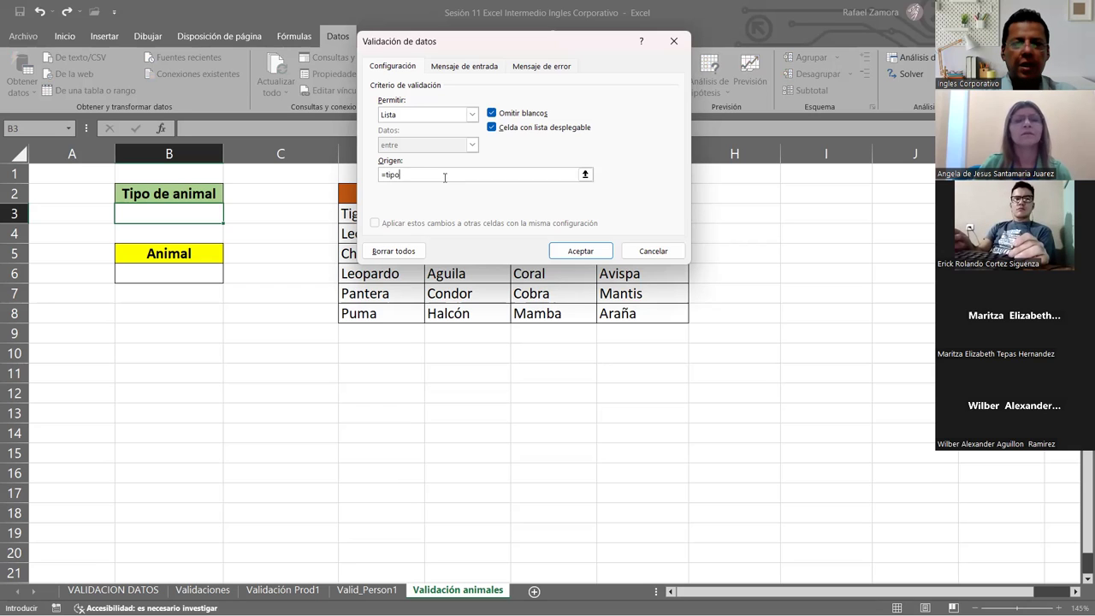
{"action": "left_click", "coordinate": [605, 251]}
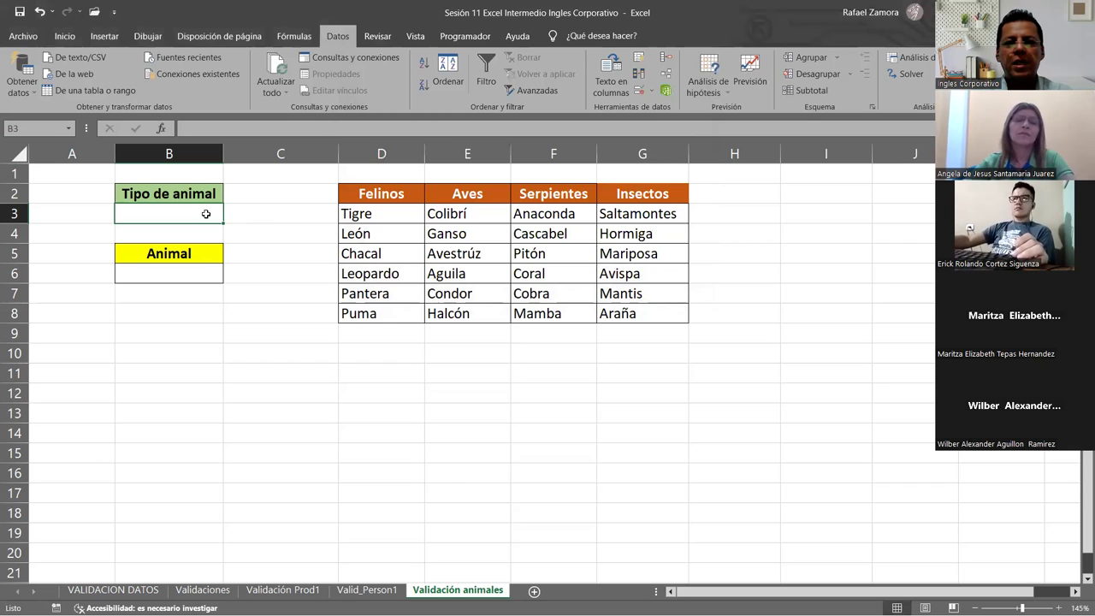
{"action": "left_click", "coordinate": [284, 212]}
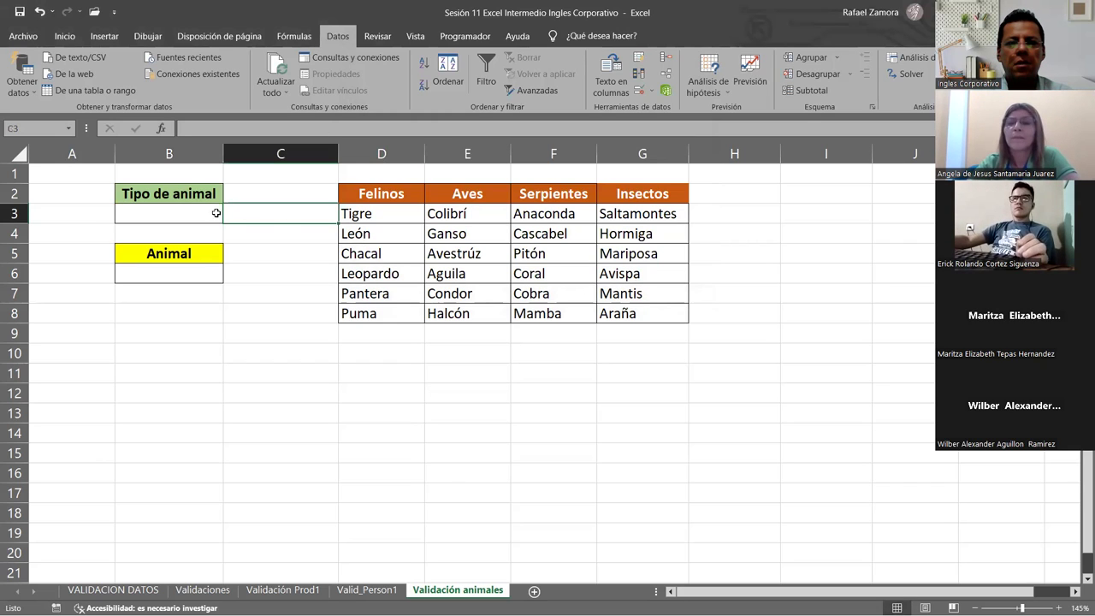
{"action": "left_click", "coordinate": [216, 213]}
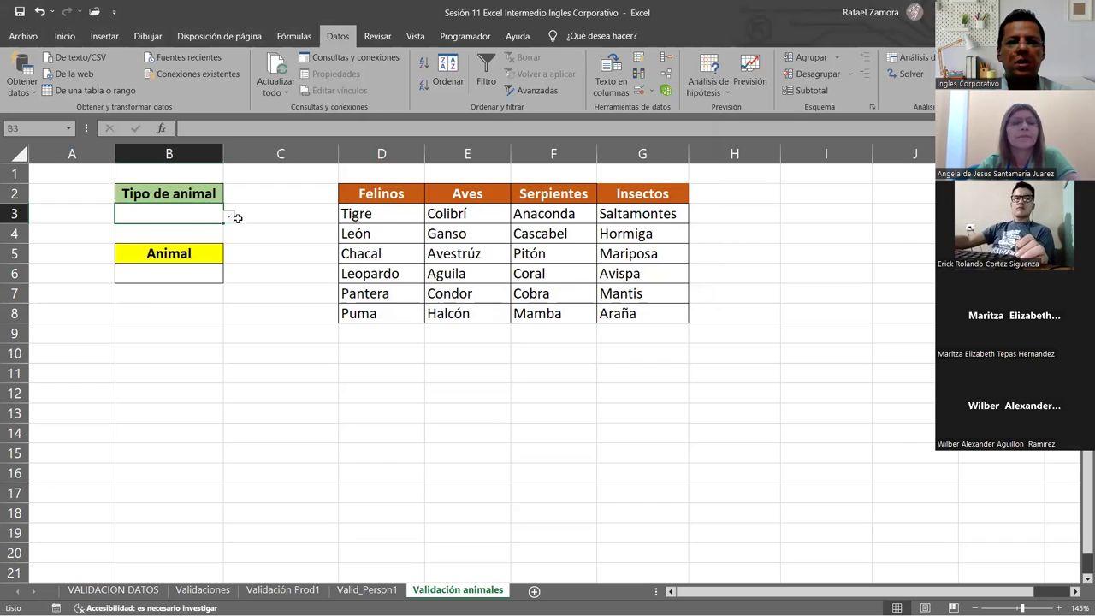
{"action": "left_click", "coordinate": [229, 218]}
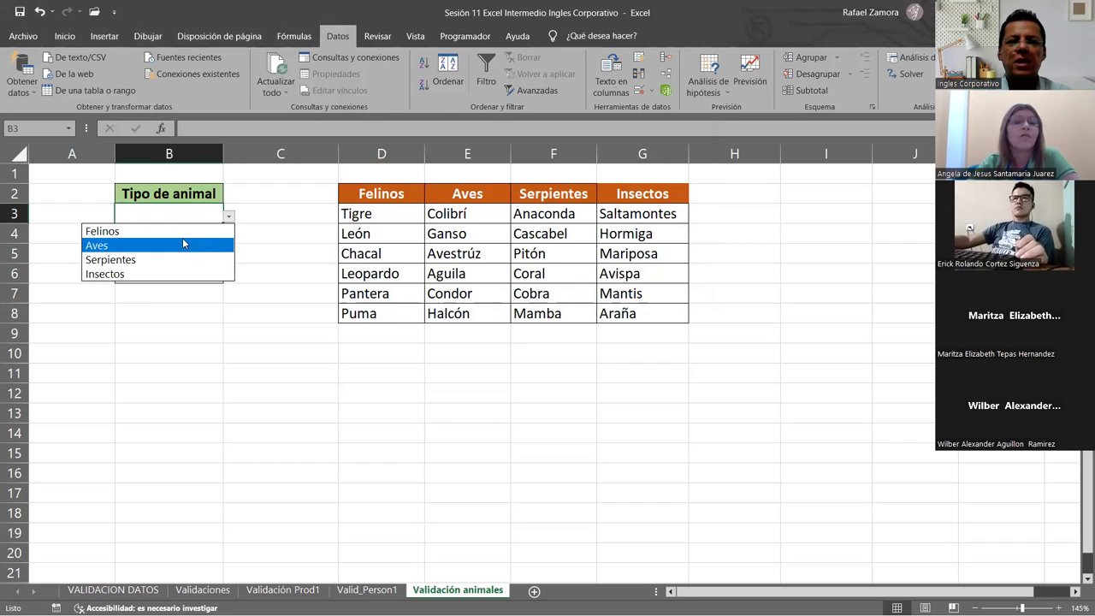
{"action": "left_click", "coordinate": [299, 216]}
{"action": "left_click", "coordinate": [298, 213]}
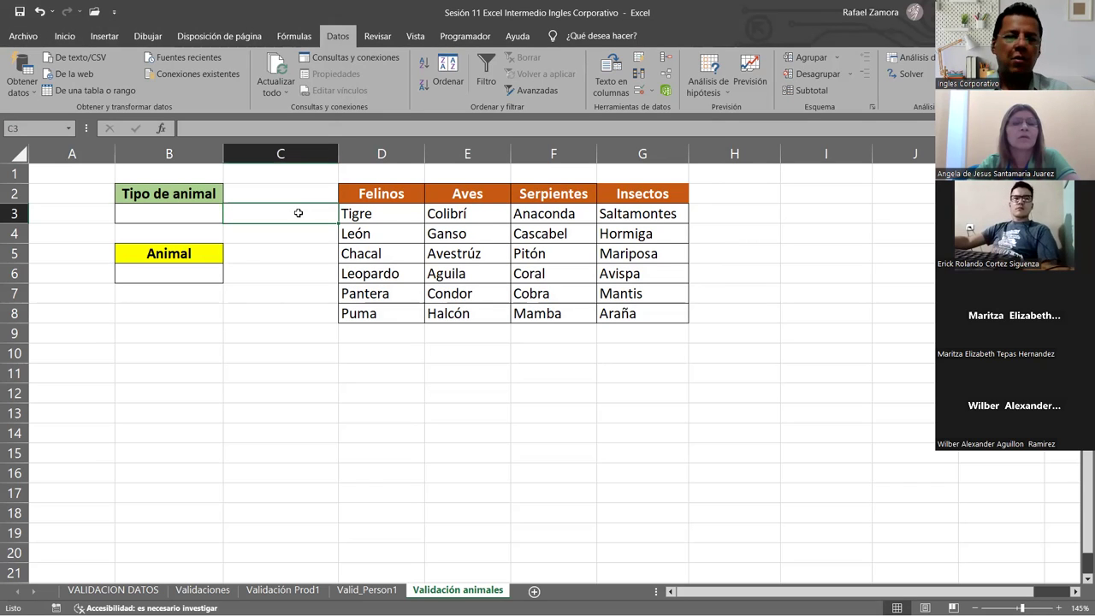
{"action": "left_click", "coordinate": [304, 259]}
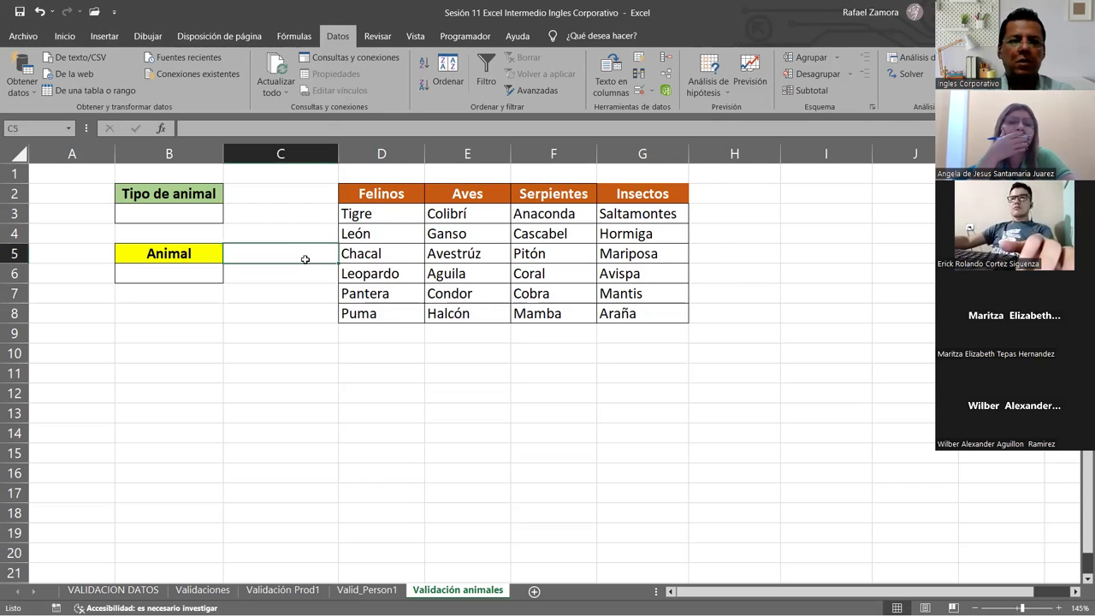
{"action": "left_click", "coordinate": [206, 215]}
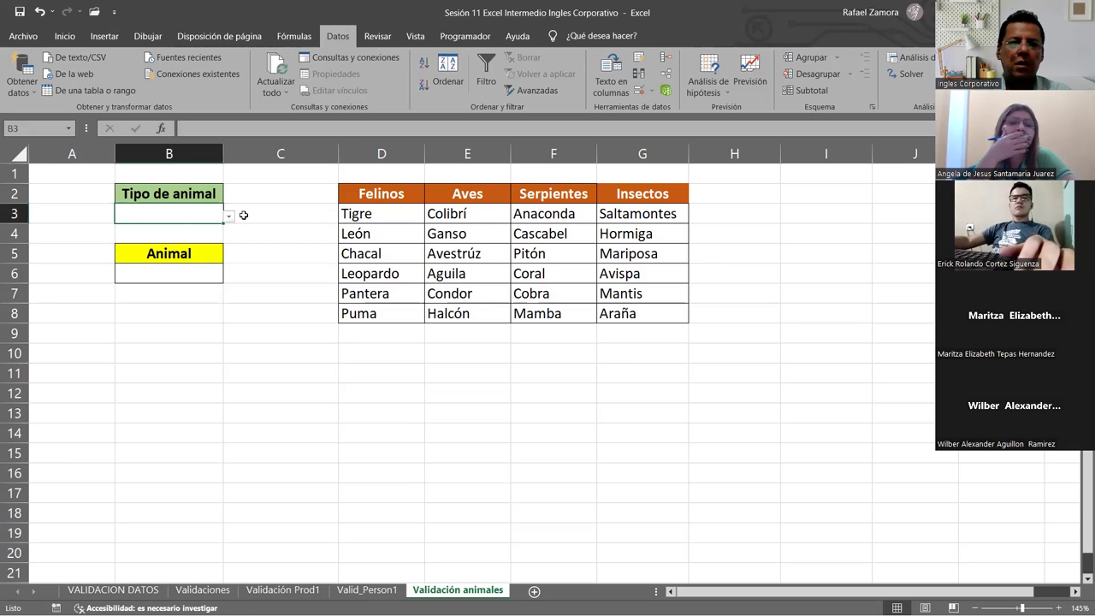
{"action": "left_click", "coordinate": [228, 216]}
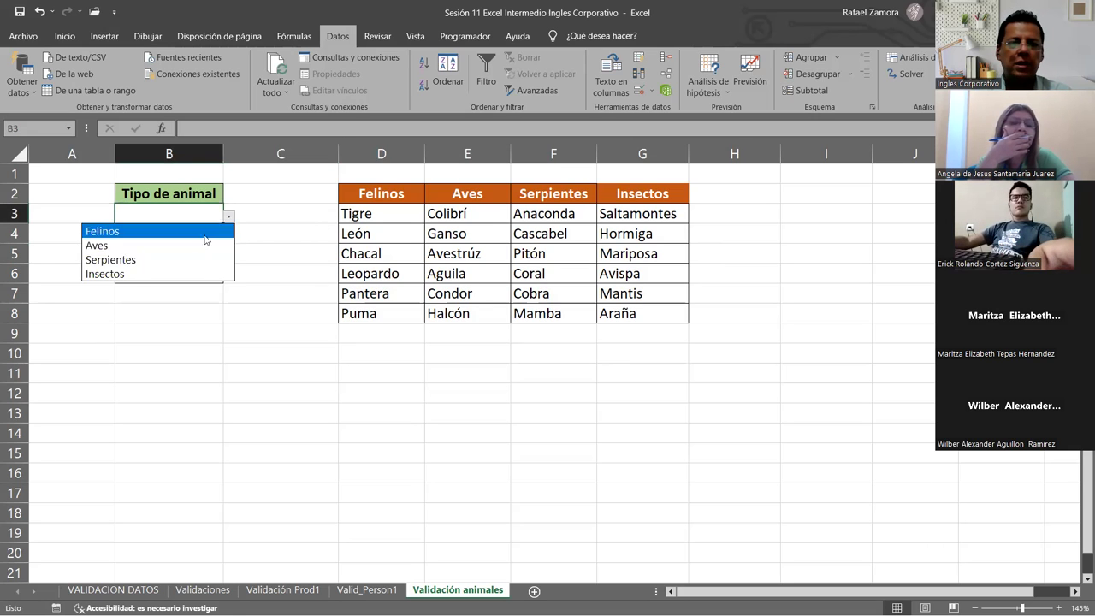
{"action": "left_click", "coordinate": [229, 215]}
{"action": "left_click", "coordinate": [296, 214]}
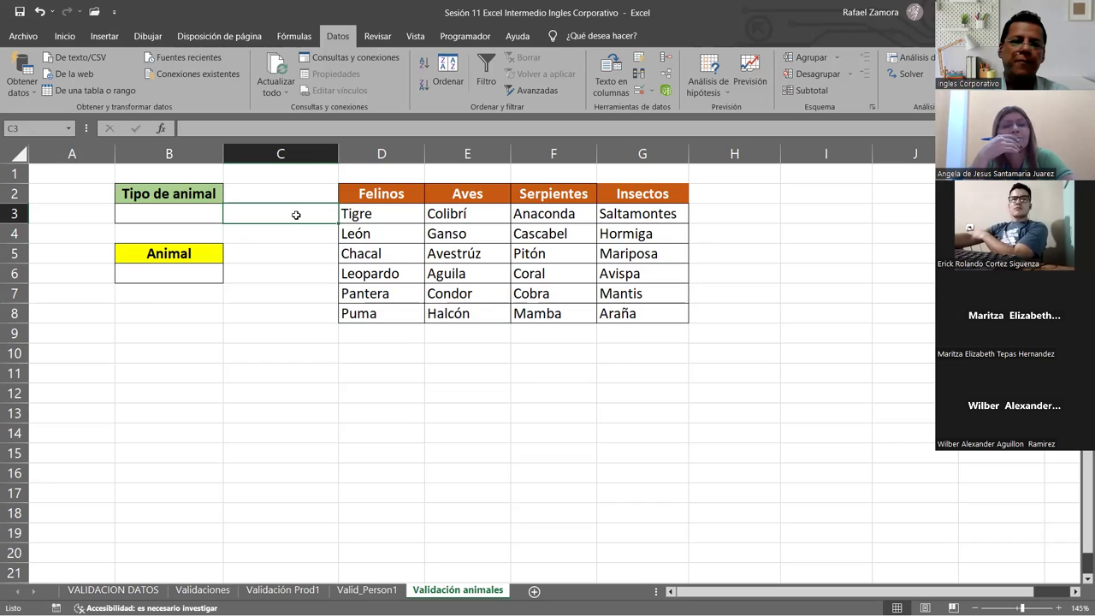
{"action": "left_click", "coordinate": [197, 217]}
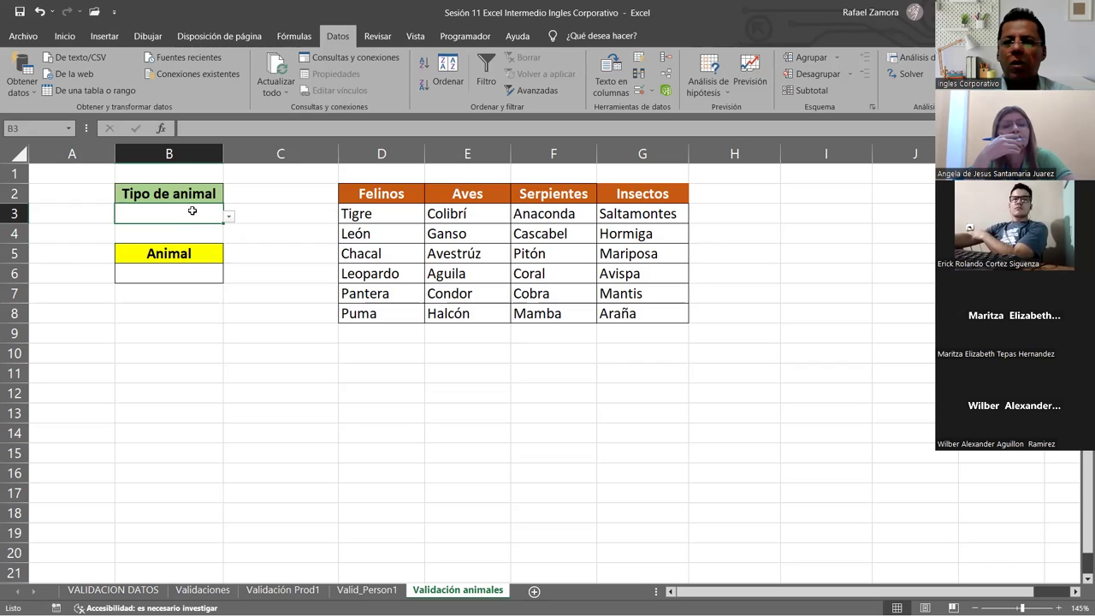
{"action": "left_click", "coordinate": [39, 129]}
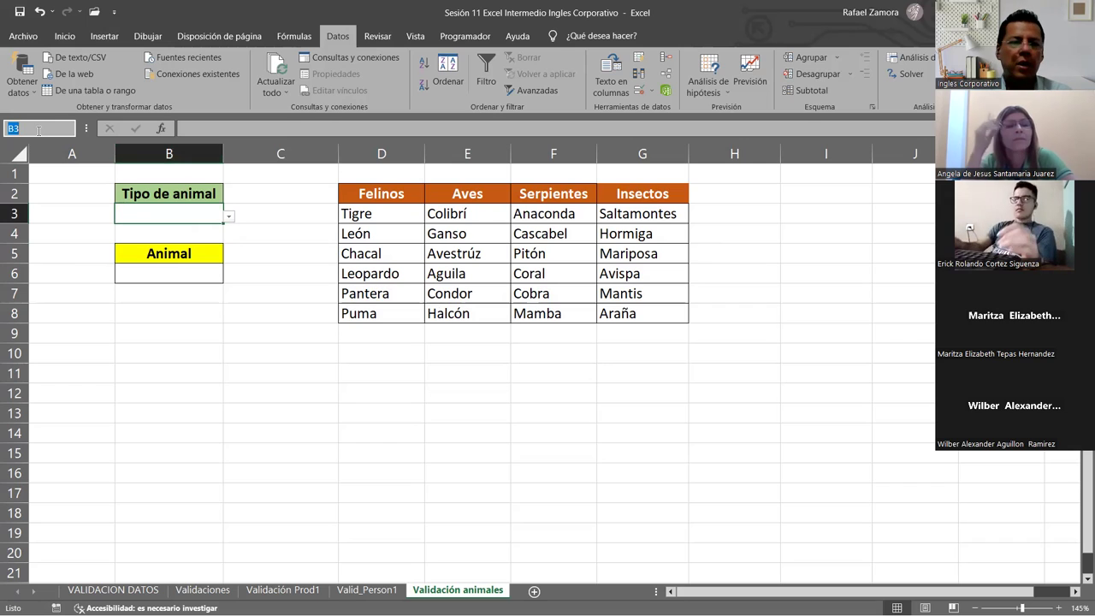
Name cell B3 'selec' in the Name Box, then select the Animal cell B6
{"action": "type", "text": "selec"}
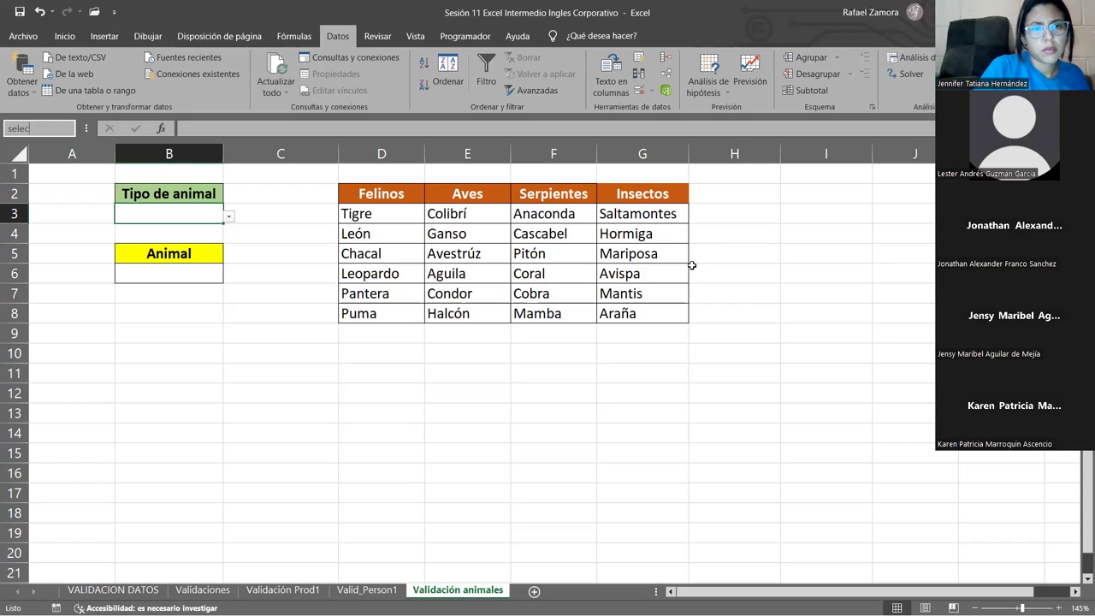
{"action": "key", "text": "Return"}
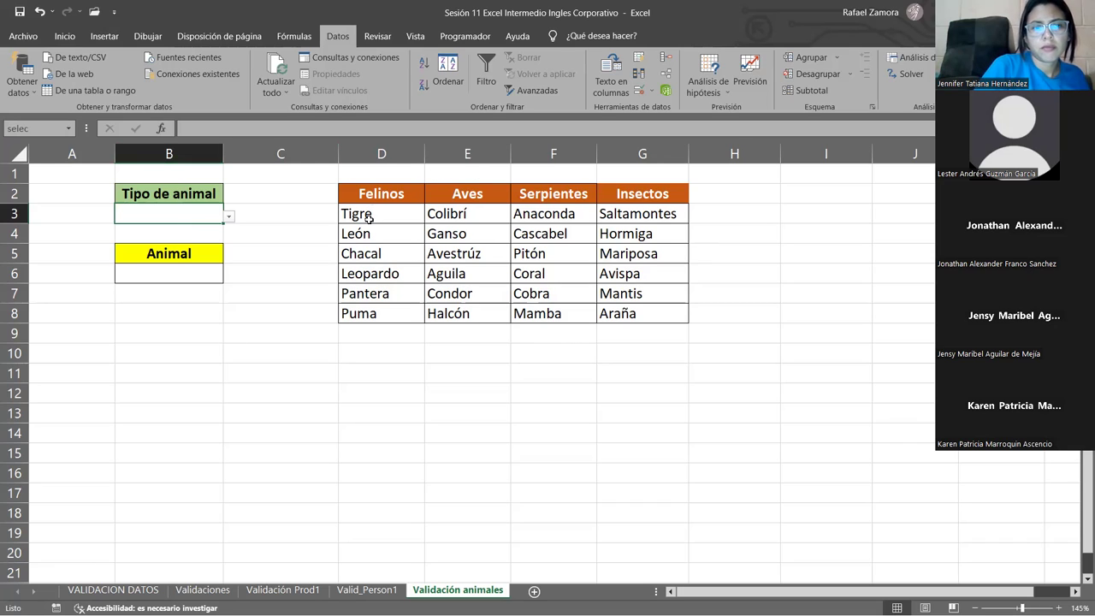
{"action": "left_click", "coordinate": [179, 272]}
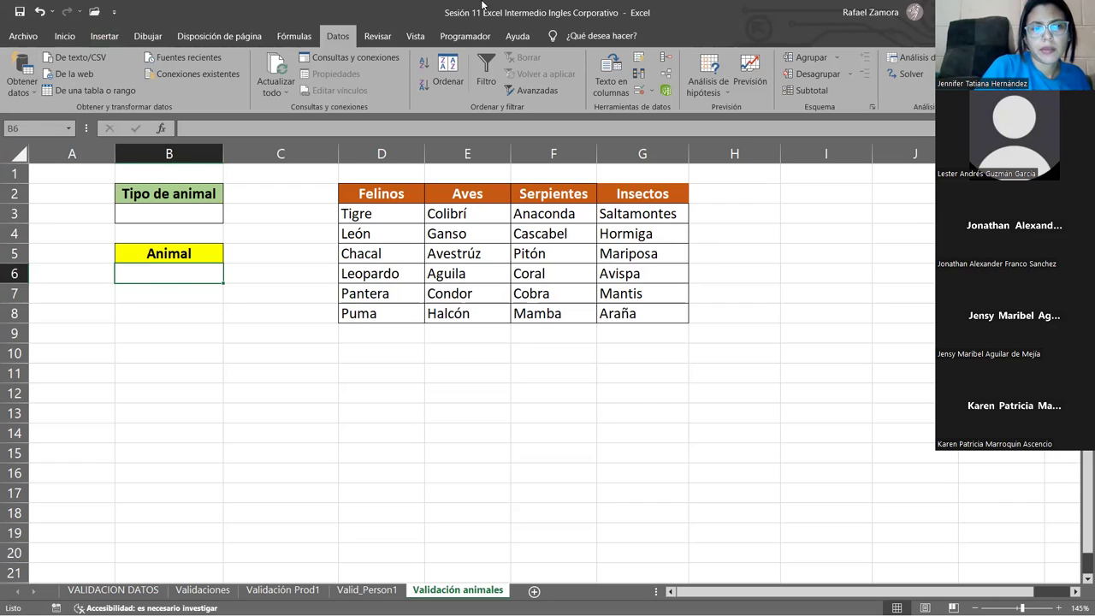
Set B6's data validation to allow a List with in-cell dropdown, after briefly trying Personalizada
{"action": "left_click", "coordinate": [637, 92]}
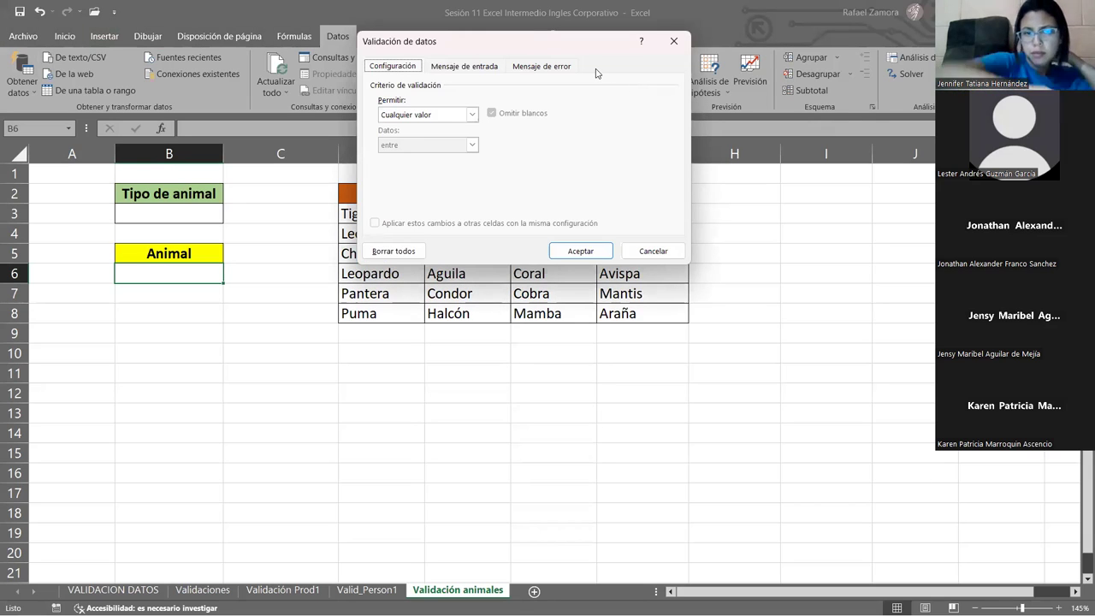
{"action": "left_click", "coordinate": [470, 116]}
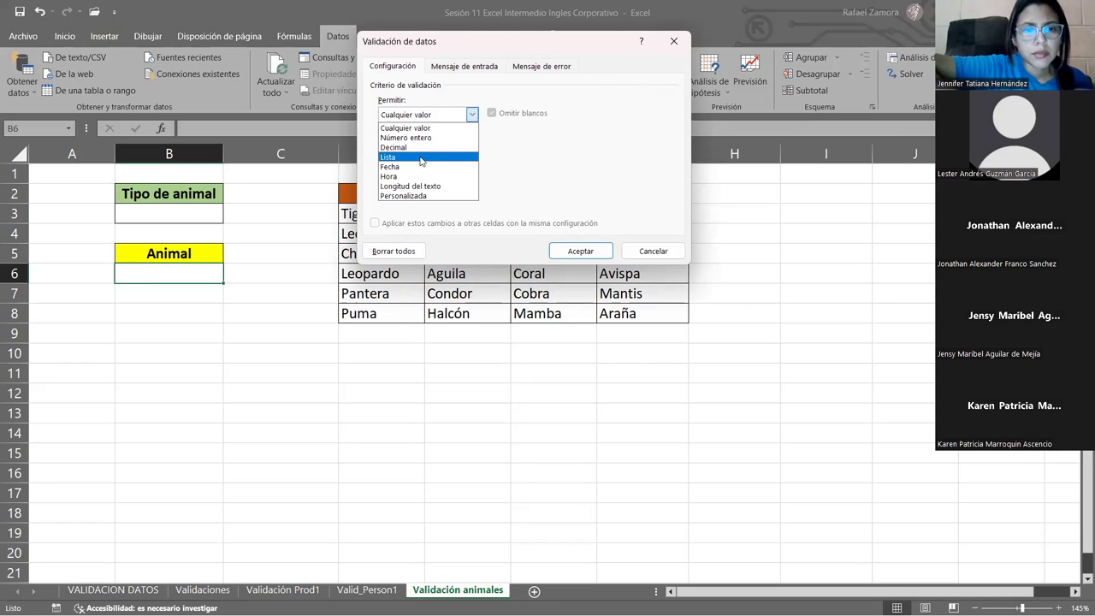
{"action": "left_click", "coordinate": [420, 159]}
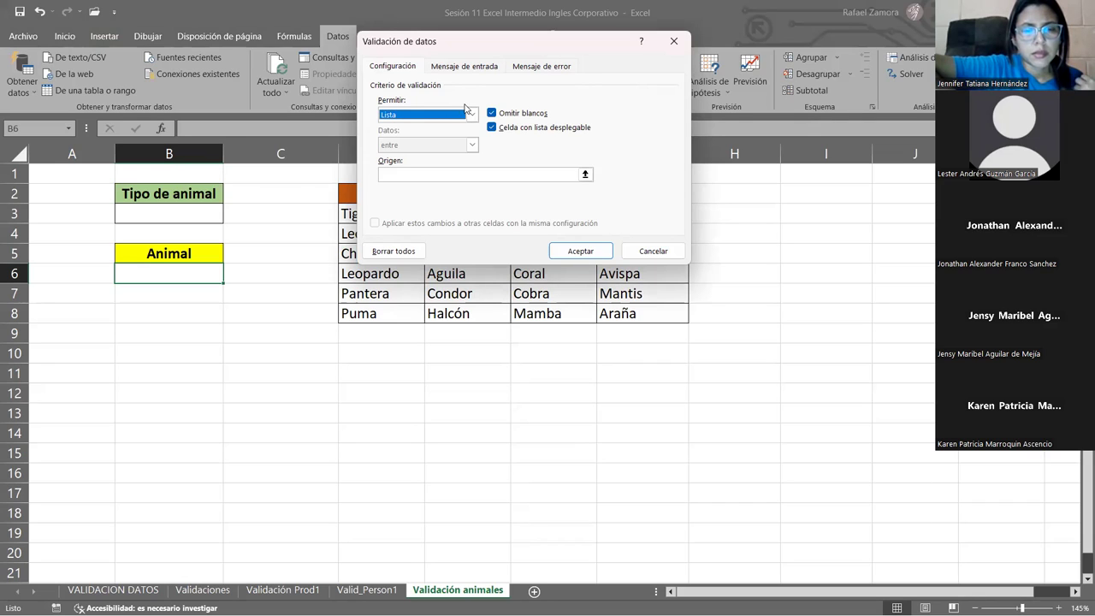
{"action": "key", "text": "alt+Down"}
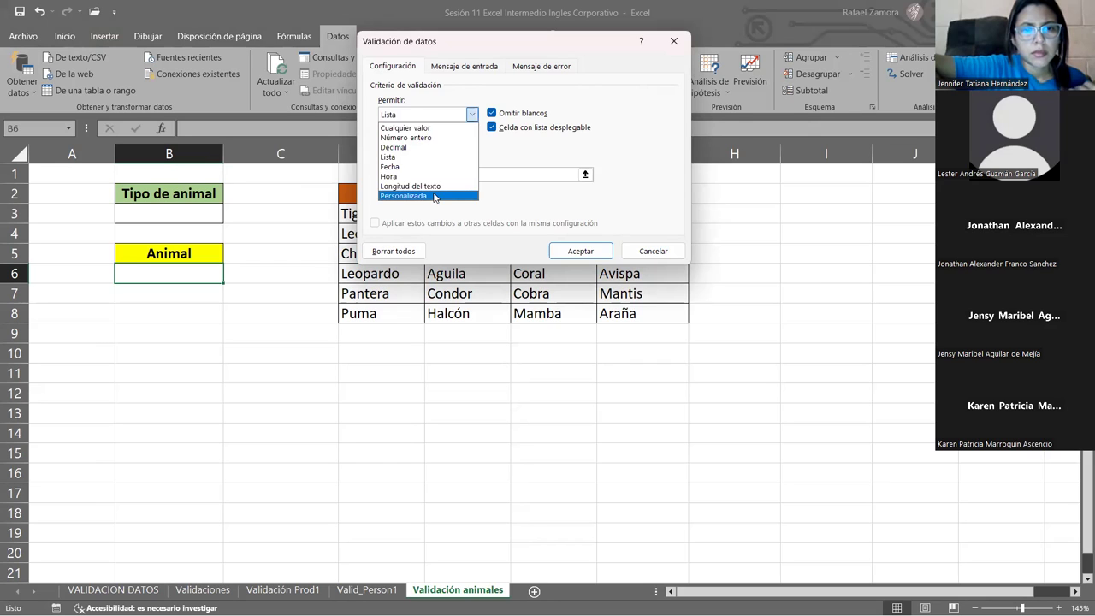
{"action": "left_click", "coordinate": [434, 197]}
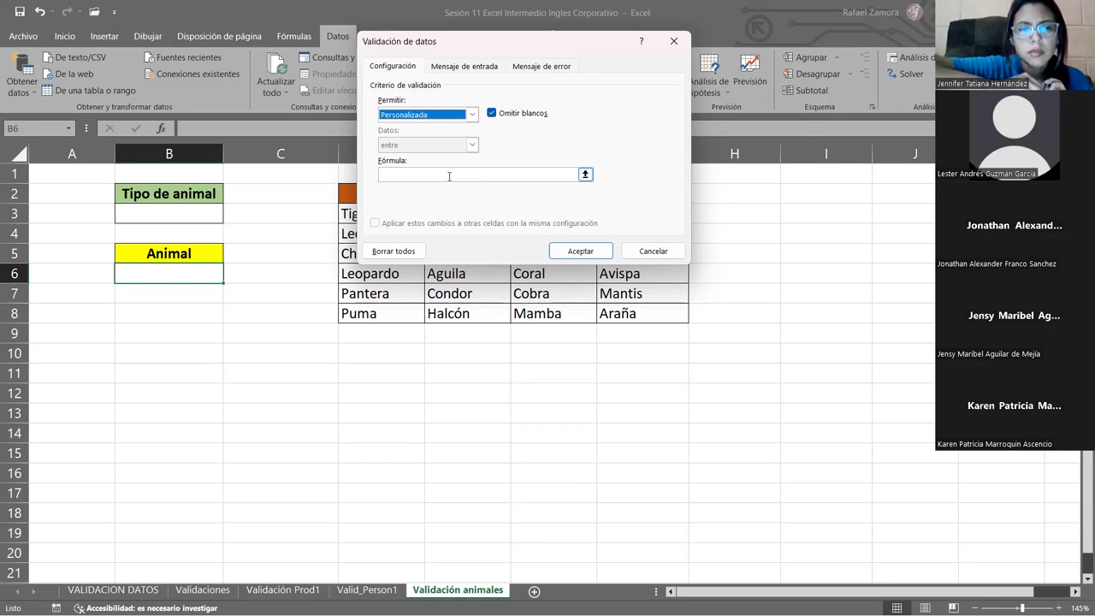
{"action": "left_click", "coordinate": [472, 114]}
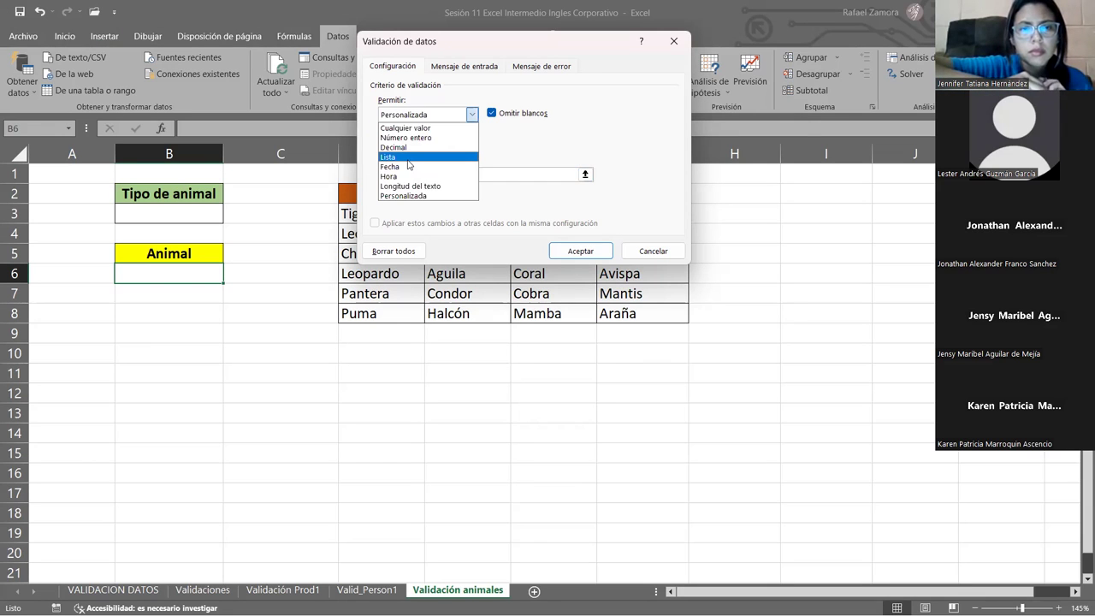
{"action": "left_click", "coordinate": [407, 159]}
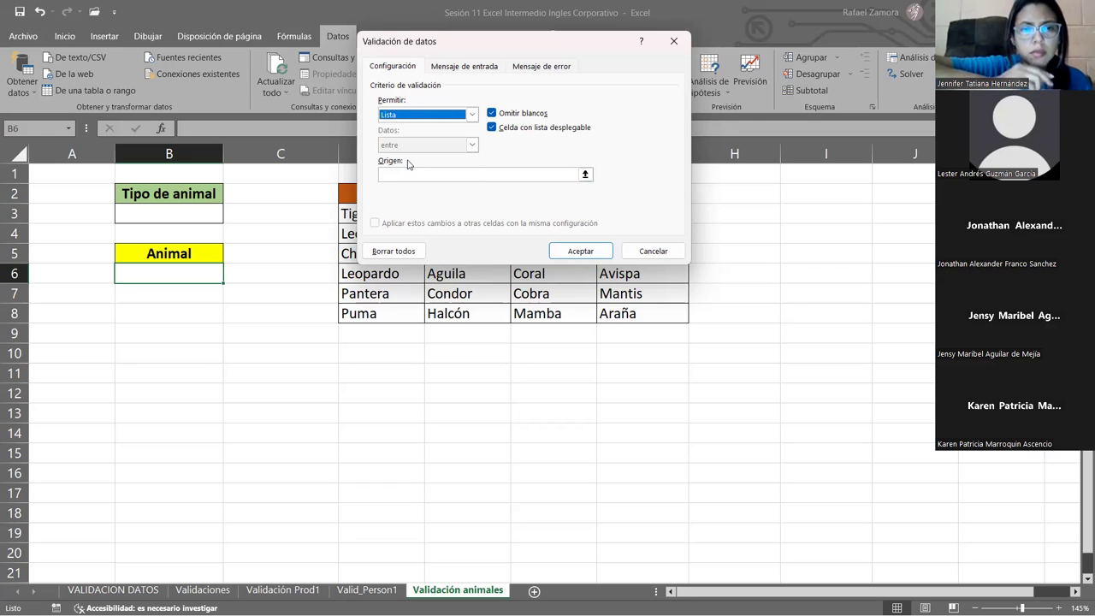
Enter =indirecto(selec) as the Origen of B6's list validation
{"action": "left_click", "coordinate": [408, 173]}
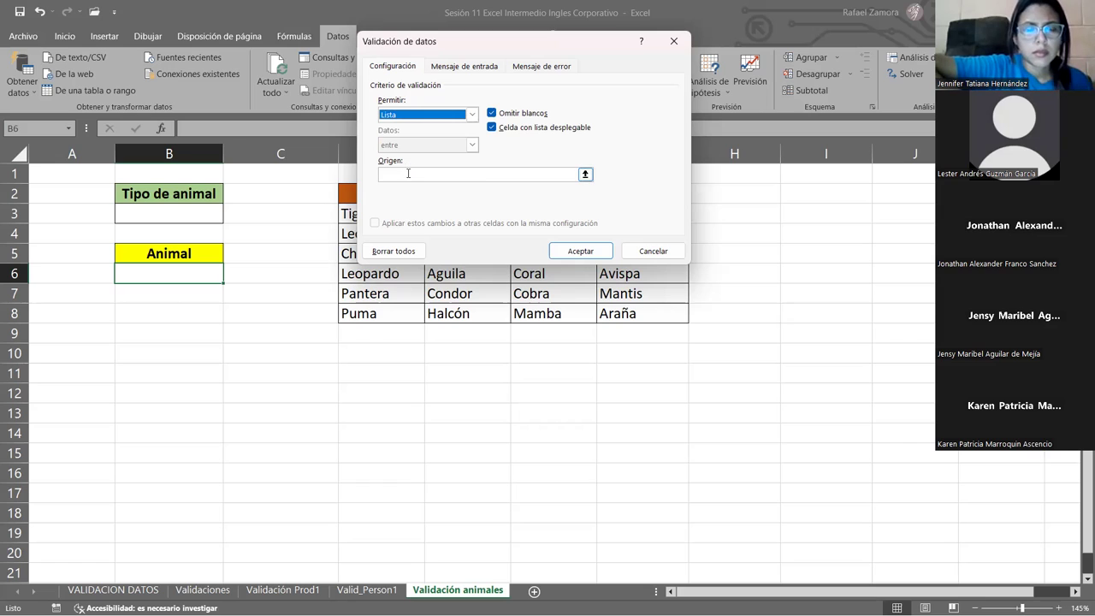
{"action": "left_click", "coordinate": [407, 173]}
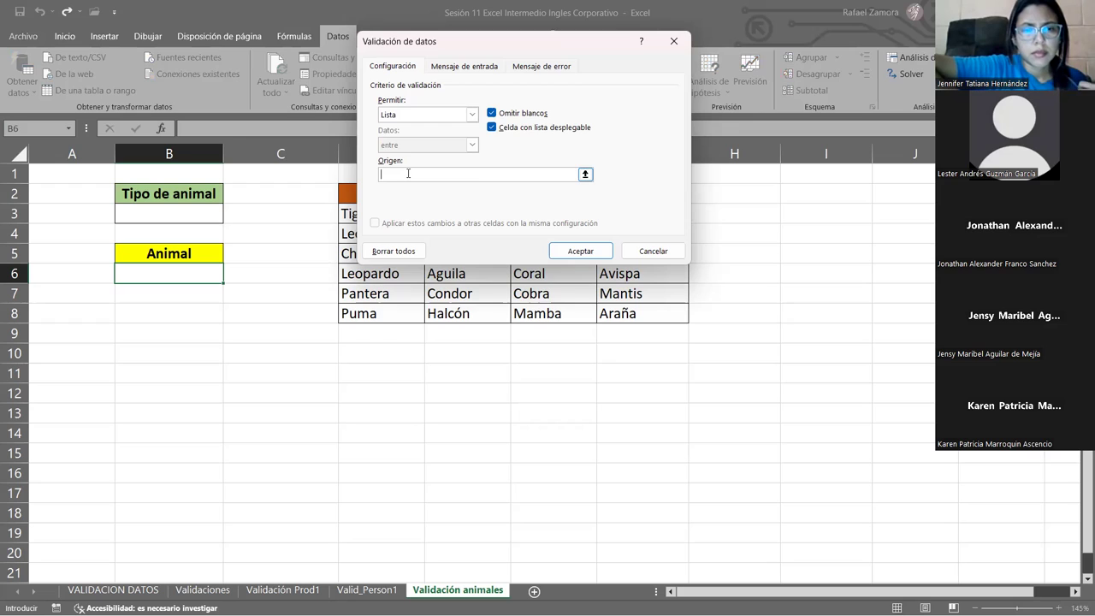
{"action": "type", "text": "="}
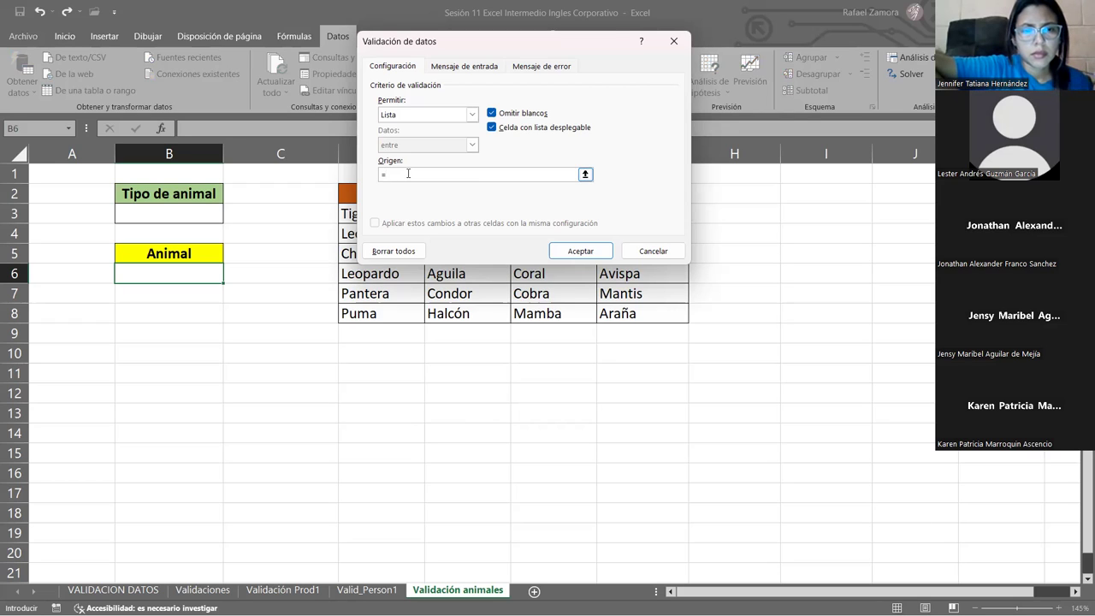
{"action": "type", "text": "i"}
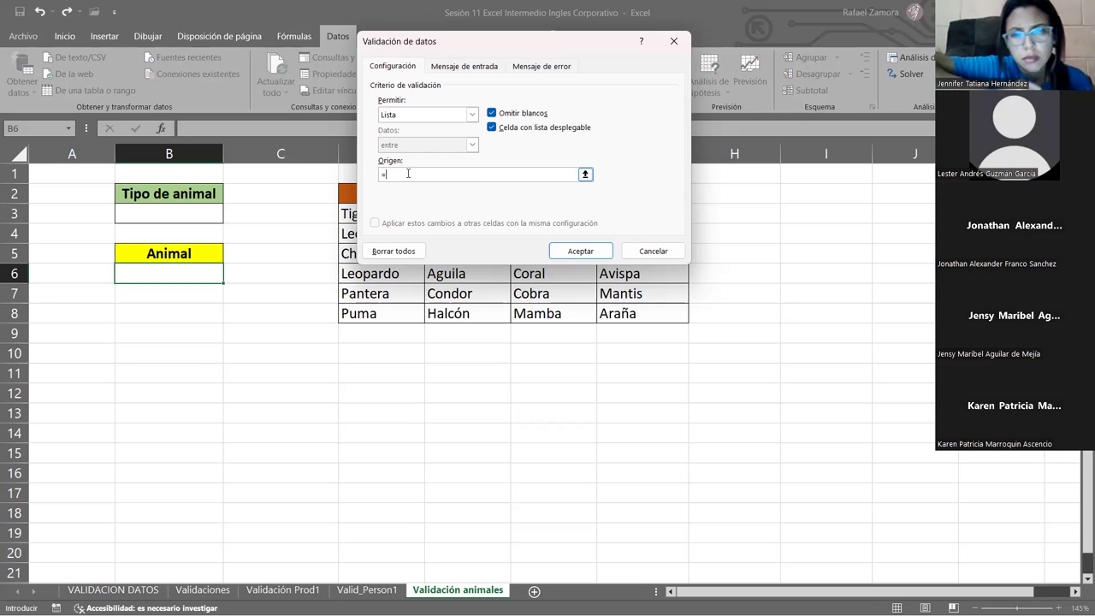
{"action": "type", "text": "ndirecto"}
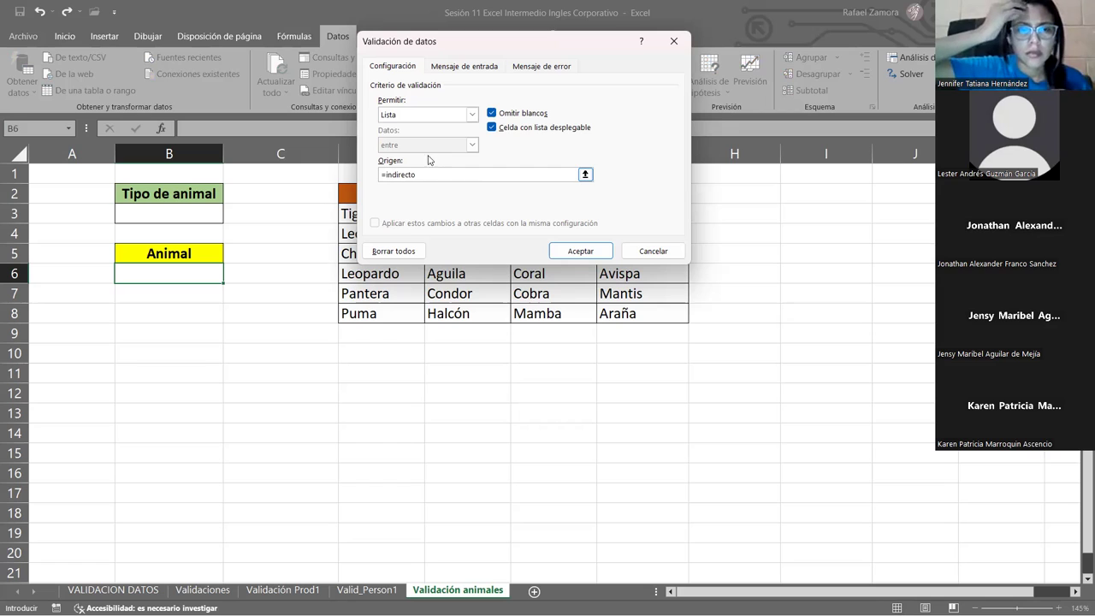
{"action": "type", "text": "("}
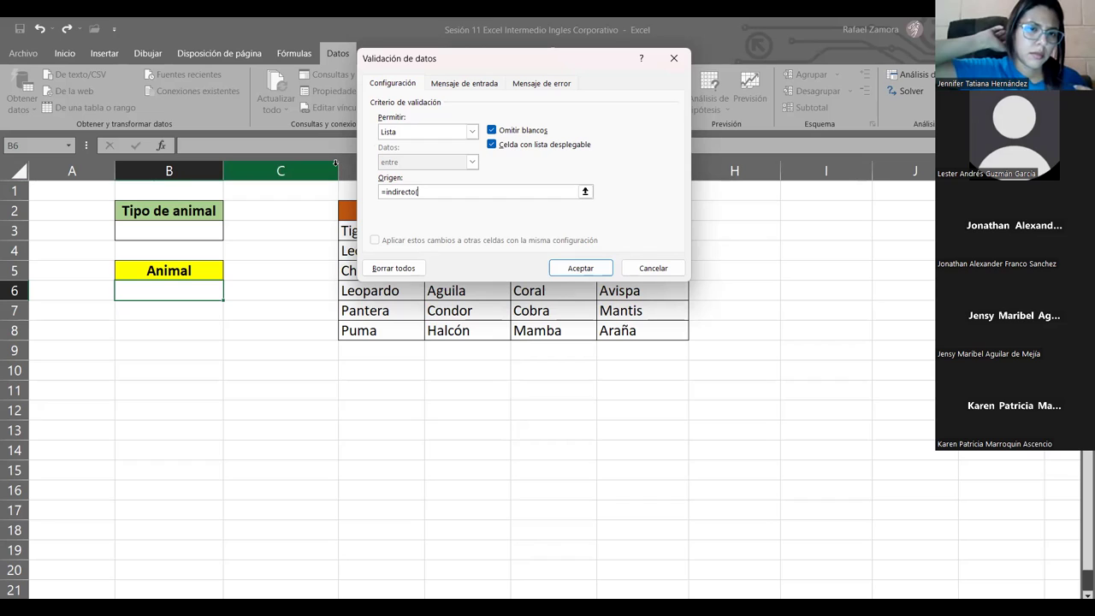
{"action": "type", "text": "selec"}
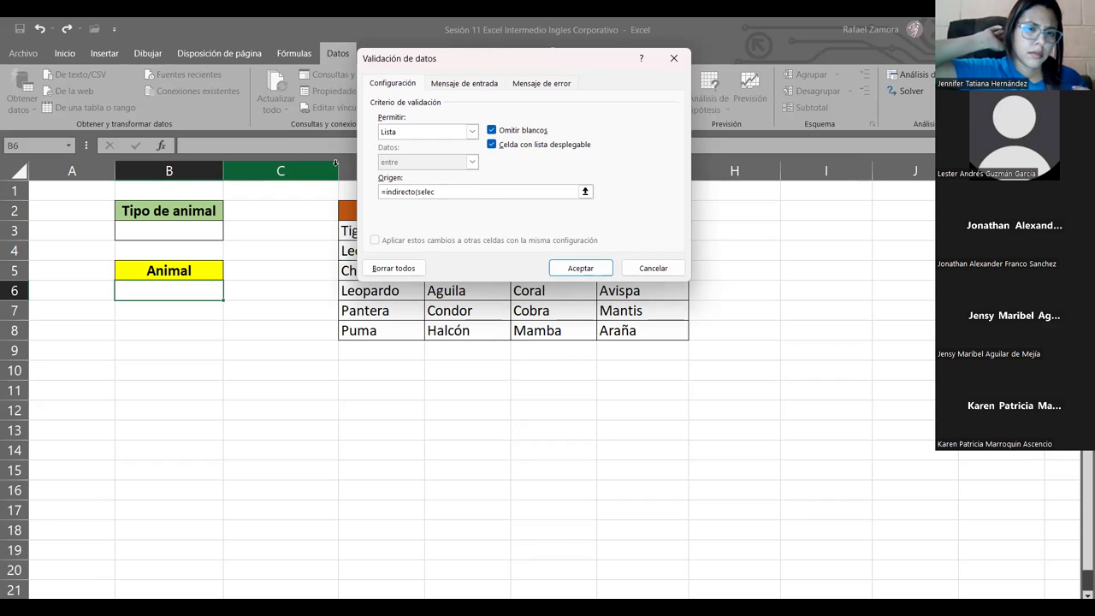
{"action": "type", "text": ")"}
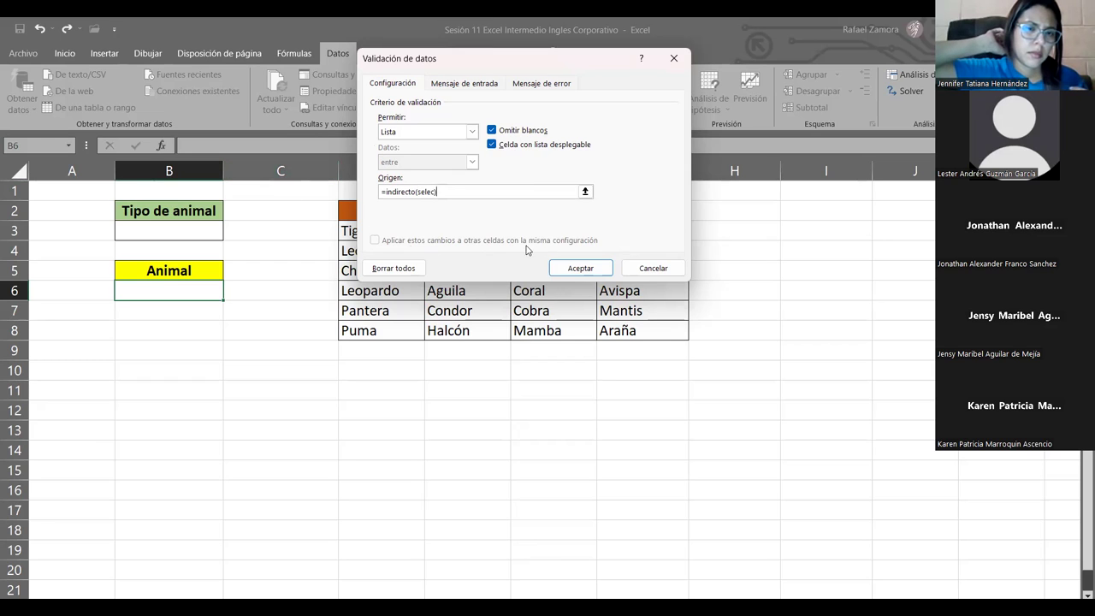
Confirm B6's =indirecto(selec) list rule and keep it despite the source error warning
{"action": "left_click", "coordinate": [571, 269]}
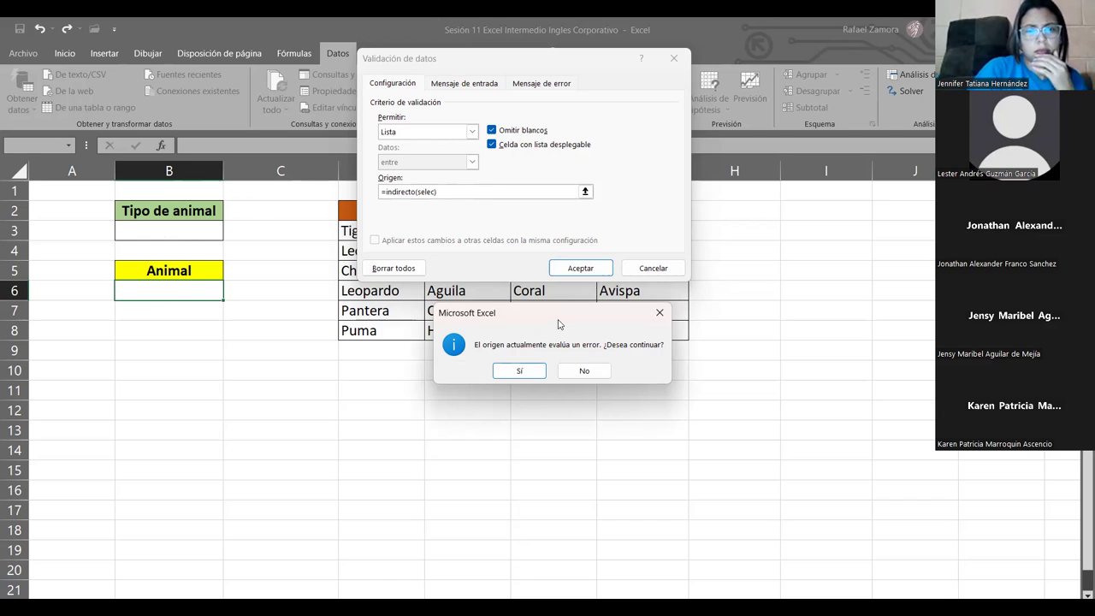
{"action": "left_click", "coordinate": [526, 373]}
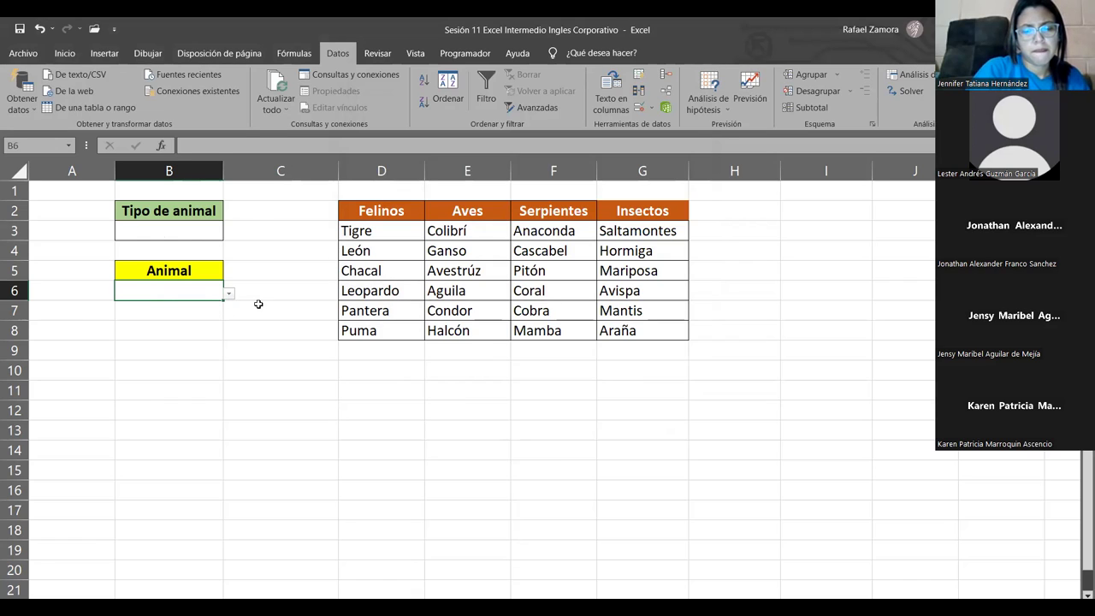
Pick Felinos in B3 and Leopardo in B6, then Aves and Aguila
{"action": "left_click", "coordinate": [204, 234]}
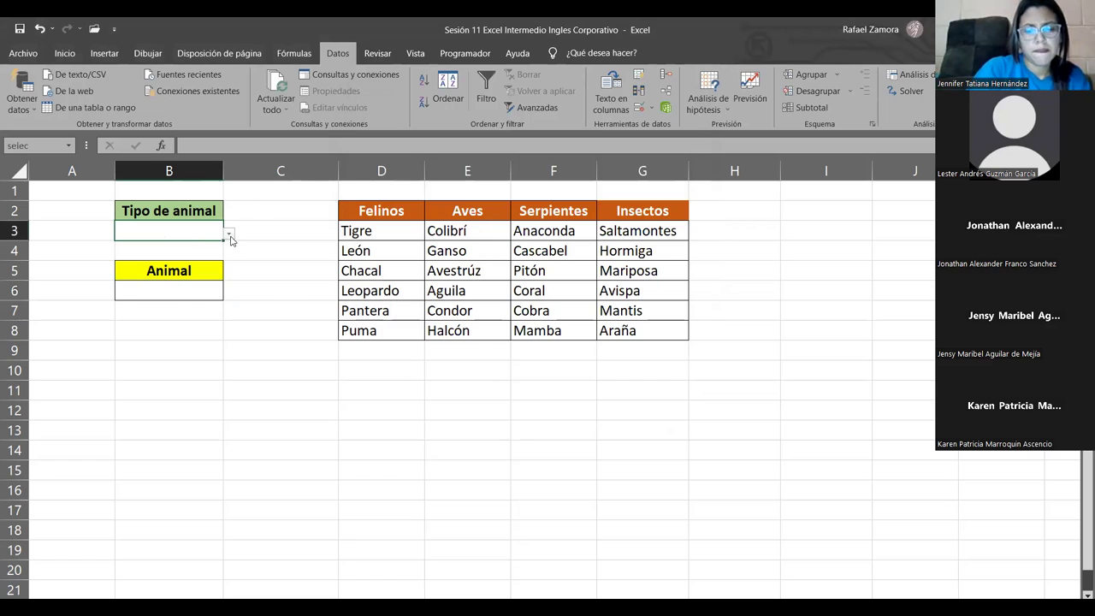
{"action": "left_click", "coordinate": [229, 236]}
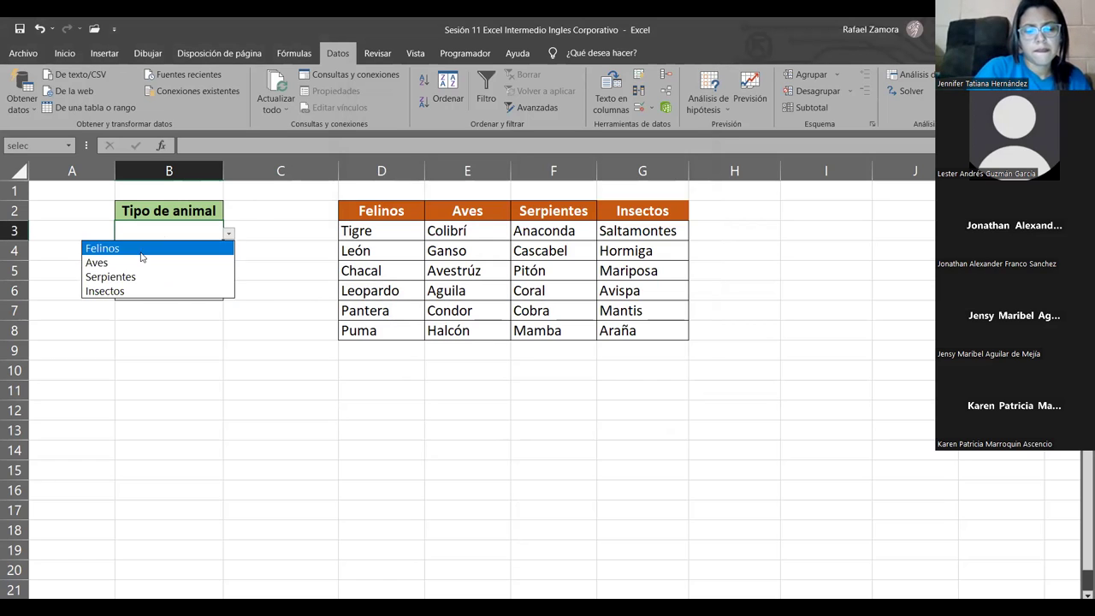
{"action": "left_click", "coordinate": [139, 250]}
{"action": "left_click", "coordinate": [200, 291]}
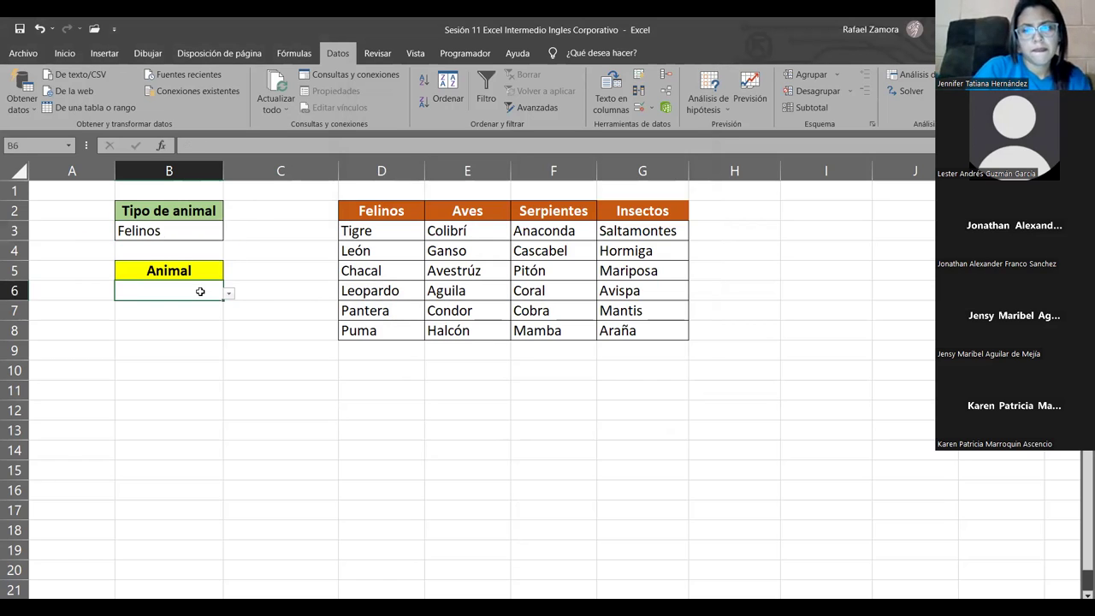
{"action": "left_click", "coordinate": [228, 293]}
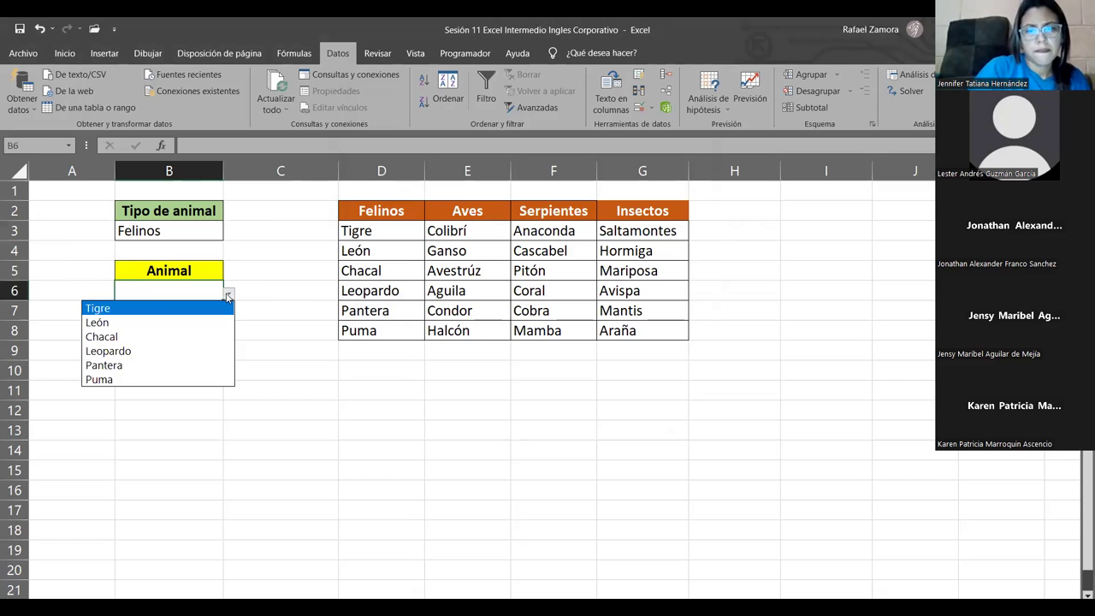
{"action": "left_click", "coordinate": [169, 352]}
{"action": "left_click", "coordinate": [219, 232]}
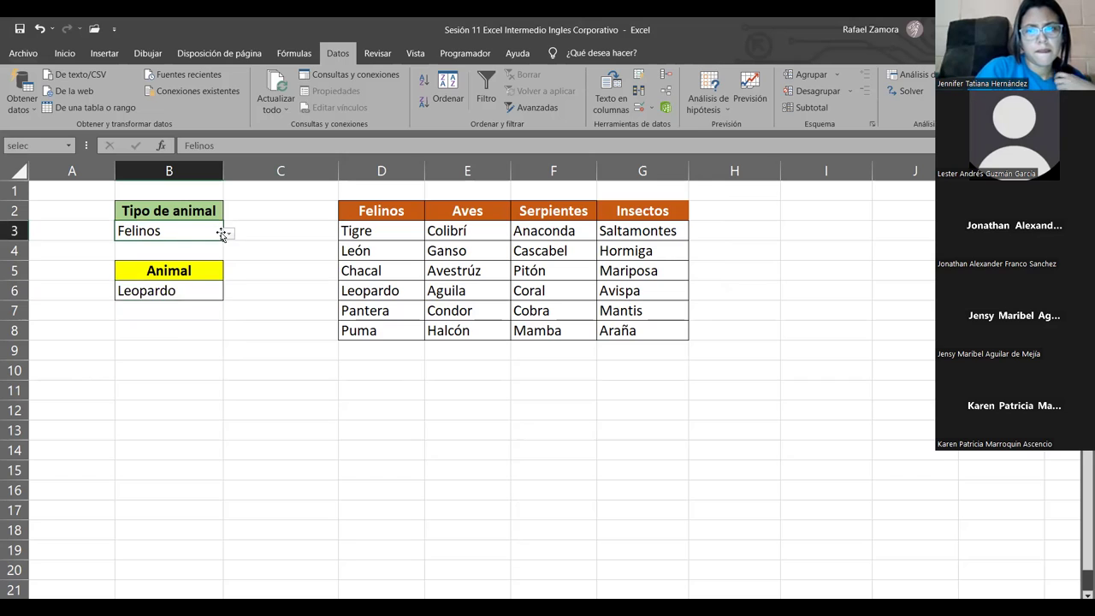
{"action": "left_click", "coordinate": [228, 233]}
{"action": "left_click", "coordinate": [158, 262]}
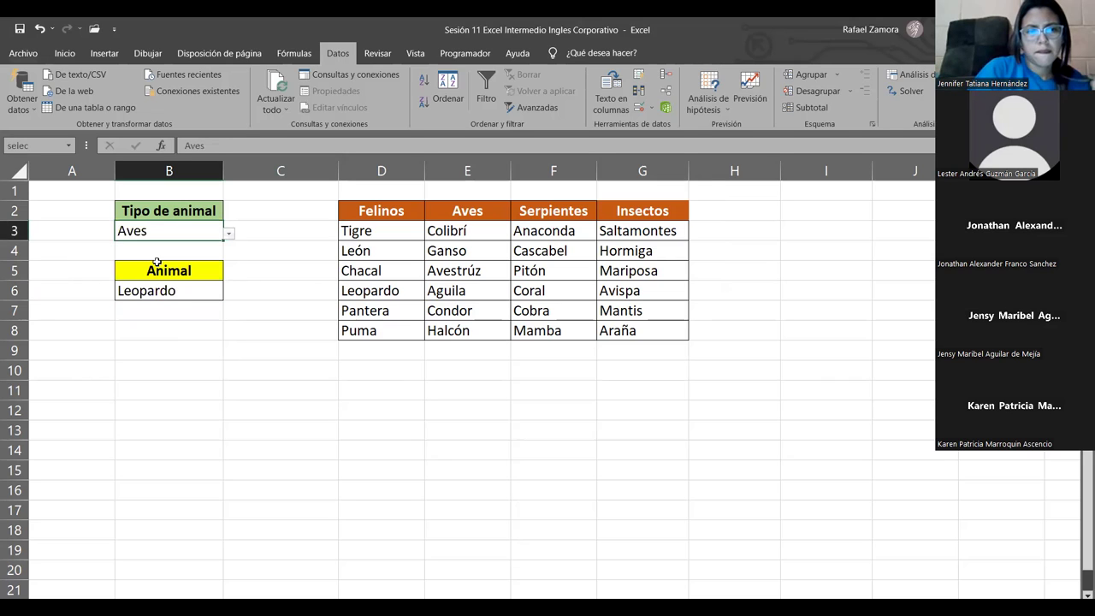
{"action": "left_click", "coordinate": [164, 290]}
{"action": "left_click", "coordinate": [228, 294]}
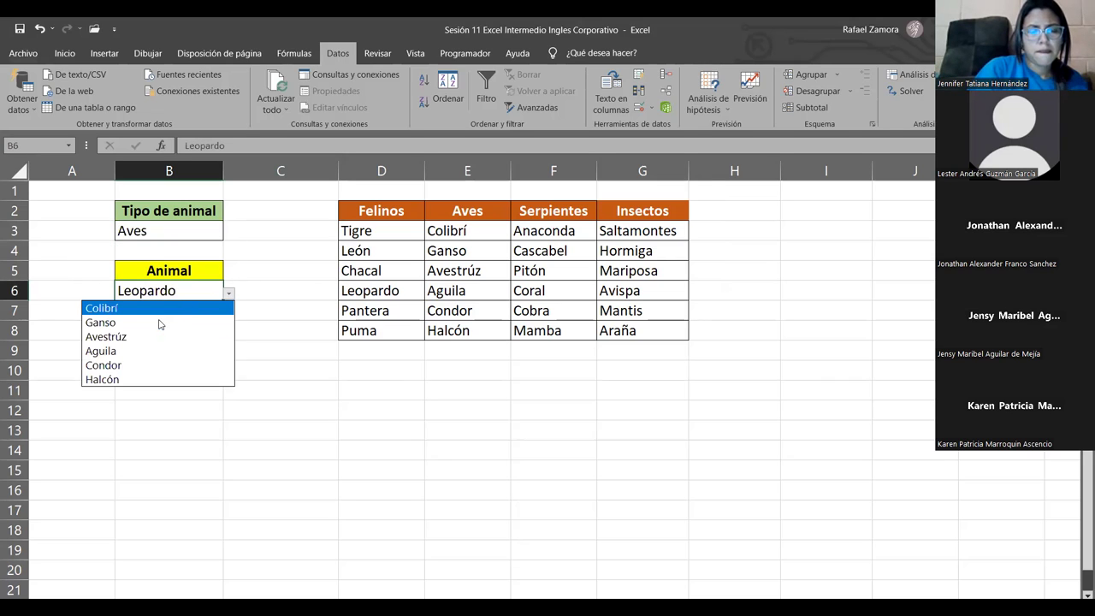
{"action": "left_click", "coordinate": [158, 350]}
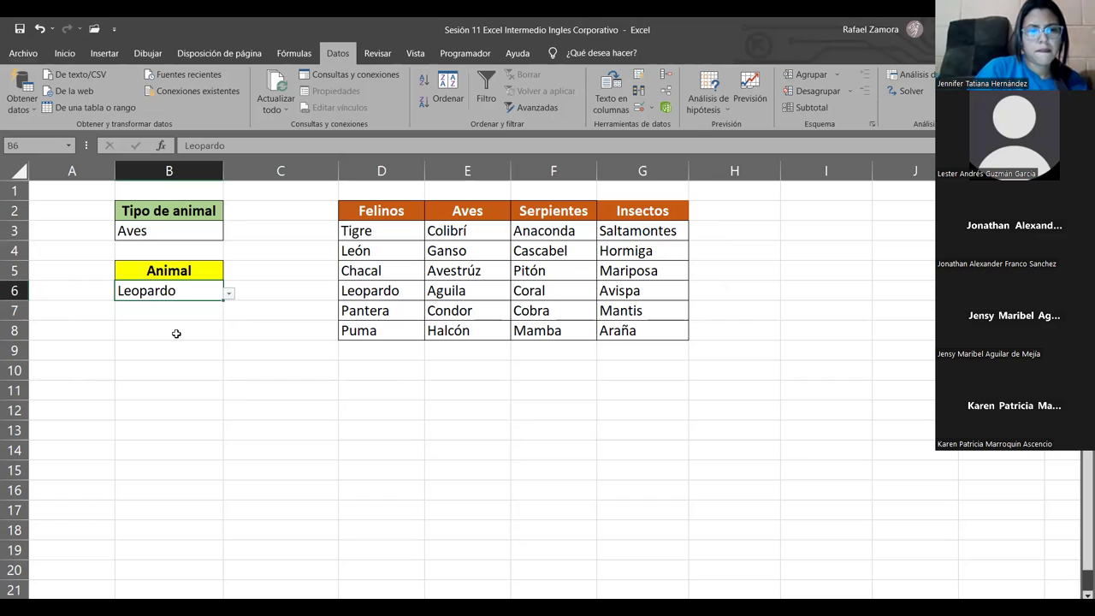
Pick Serpientes in B3 and Pitón in B6, then Insectos and Mariposa
{"action": "left_click", "coordinate": [190, 235]}
{"action": "left_click", "coordinate": [229, 233]}
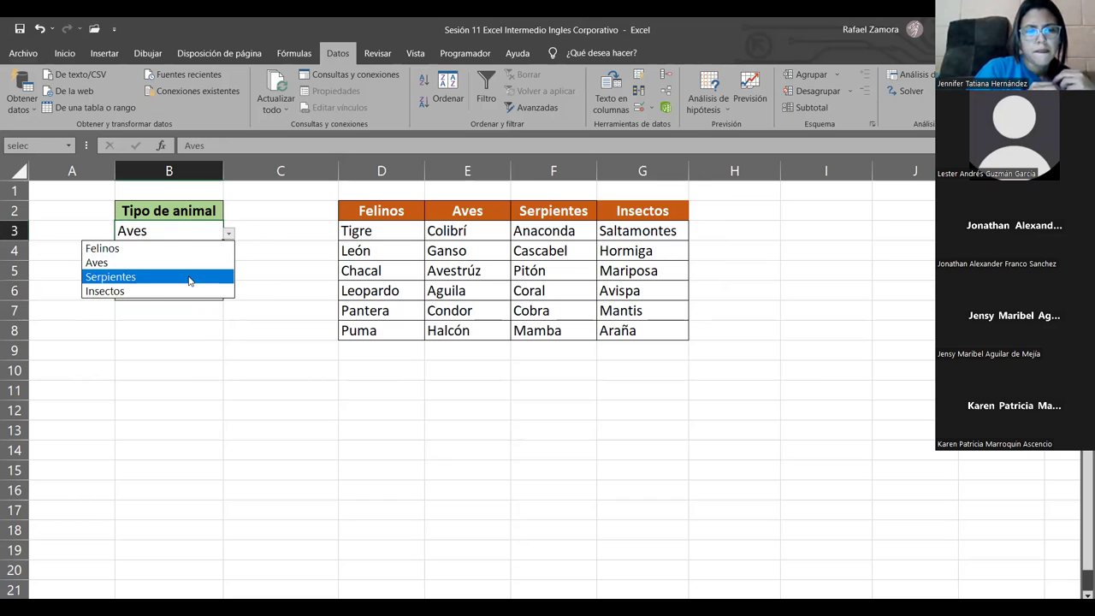
{"action": "left_click", "coordinate": [189, 277]}
{"action": "left_click", "coordinate": [205, 291]}
{"action": "left_click", "coordinate": [228, 293]}
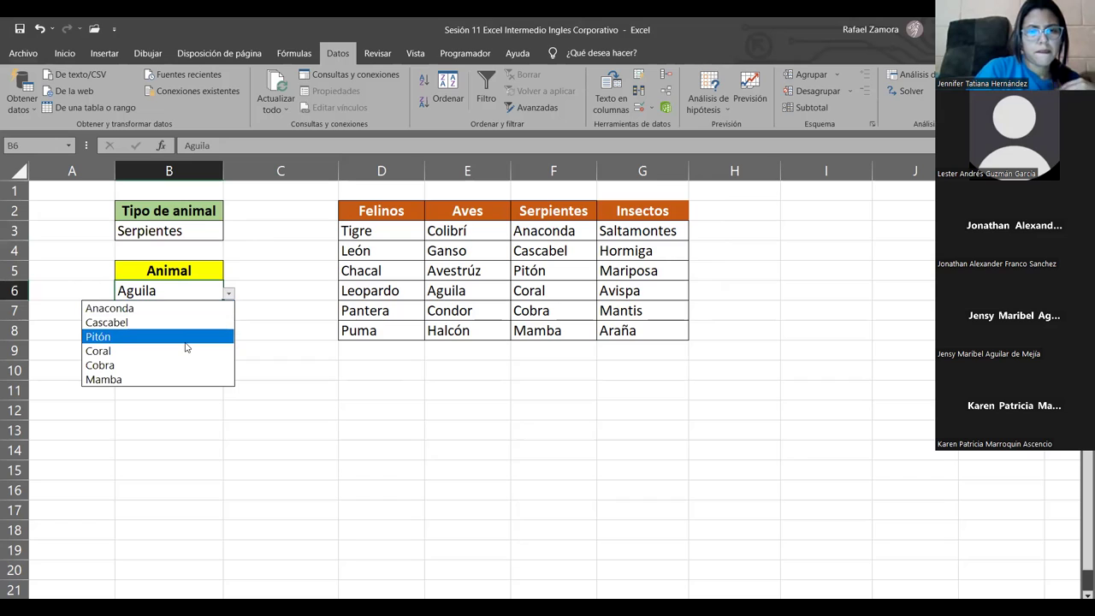
{"action": "left_click", "coordinate": [185, 340]}
{"action": "left_click", "coordinate": [210, 235]}
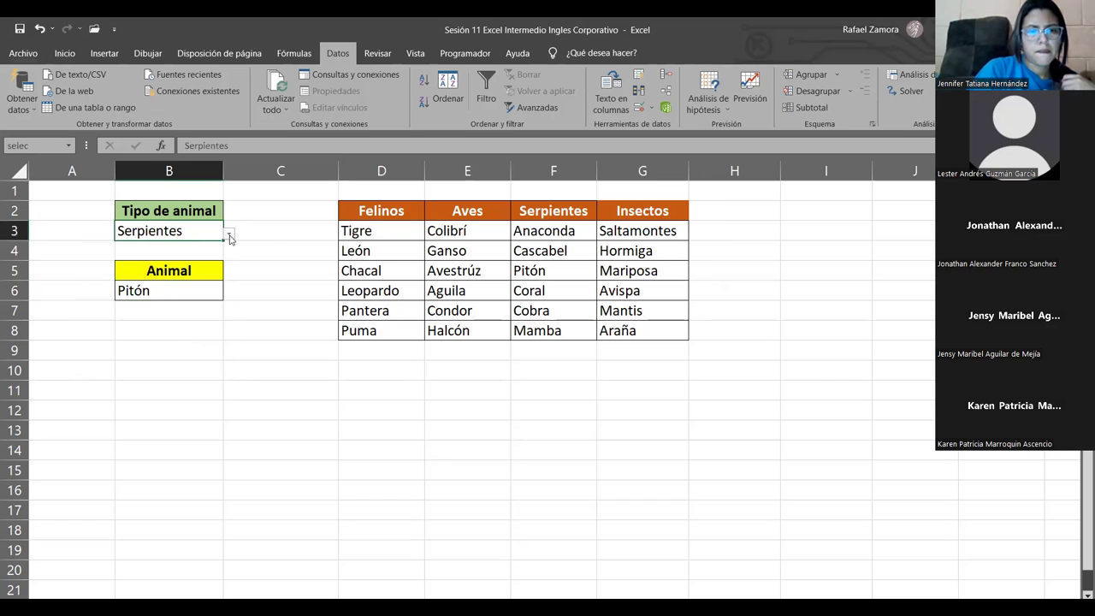
{"action": "left_click", "coordinate": [230, 233]}
{"action": "left_click", "coordinate": [176, 291]}
{"action": "left_click", "coordinate": [192, 291]}
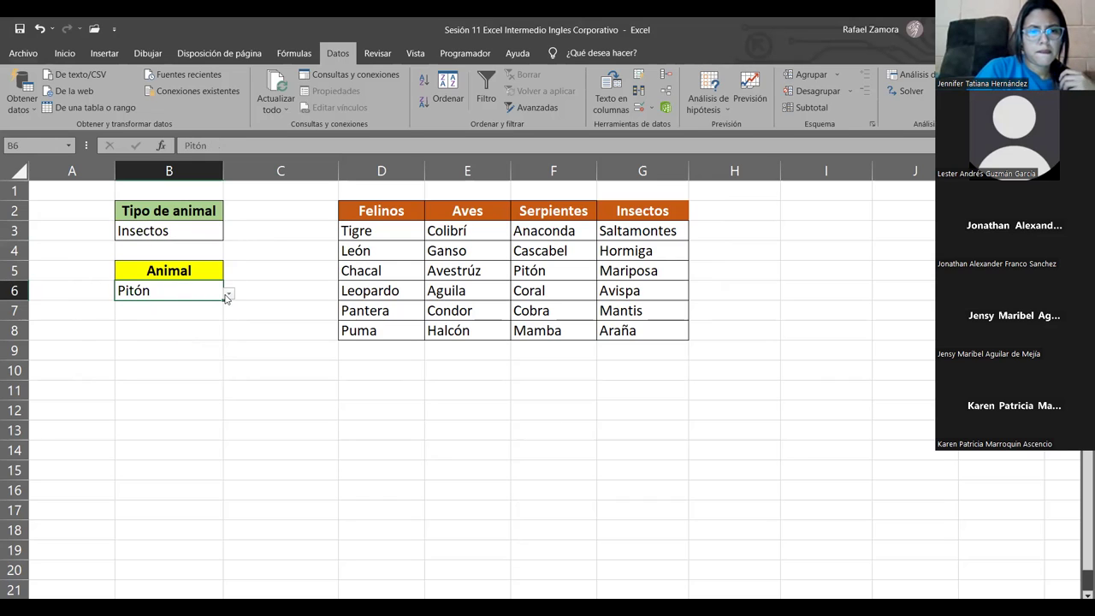
{"action": "left_click", "coordinate": [228, 294]}
{"action": "left_click", "coordinate": [158, 338]}
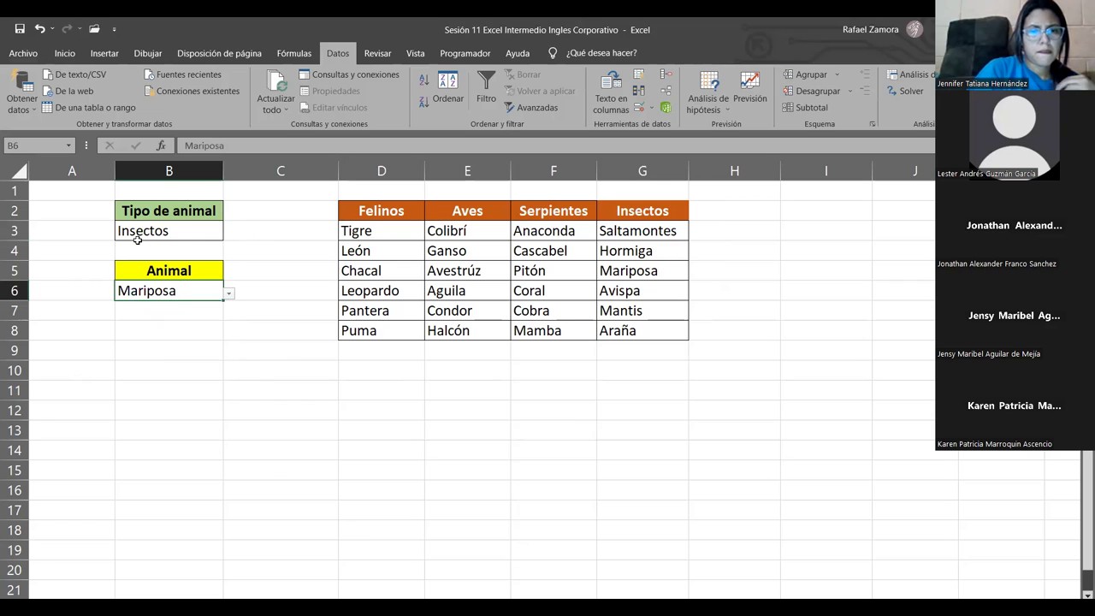
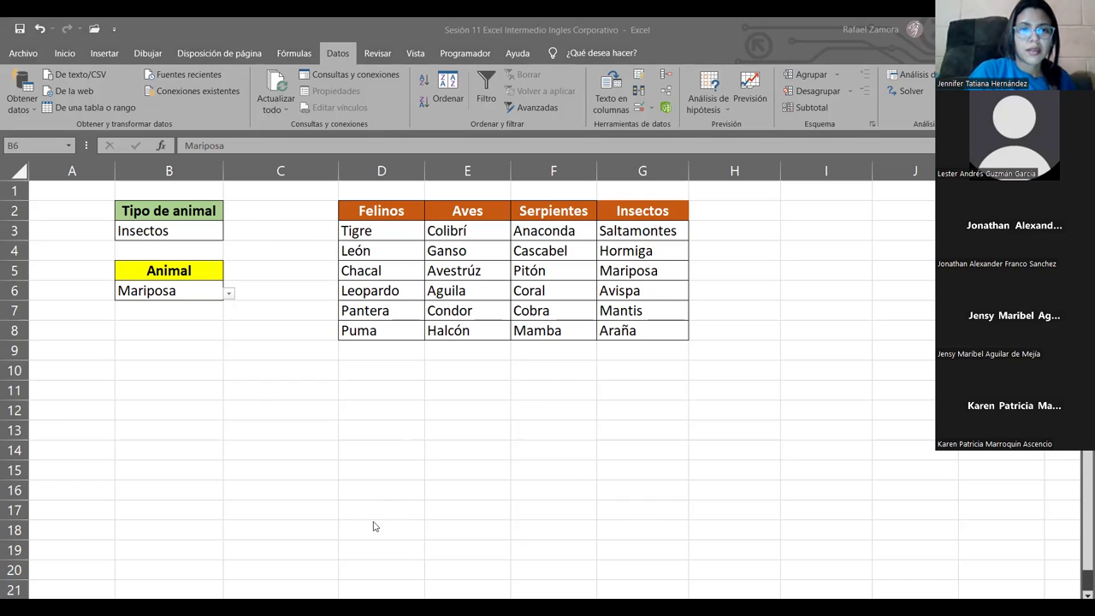
Show that cell B3 is named selec and review B6's data validation settings without changing them
{"action": "key", "text": "alt+Tab"}
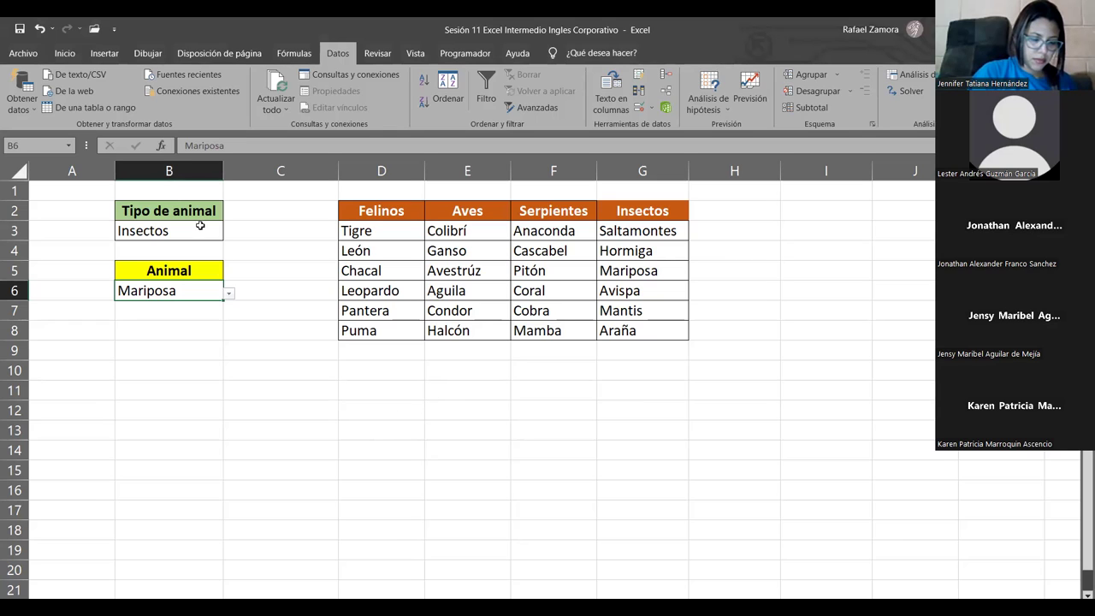
{"action": "left_click", "coordinate": [127, 239]}
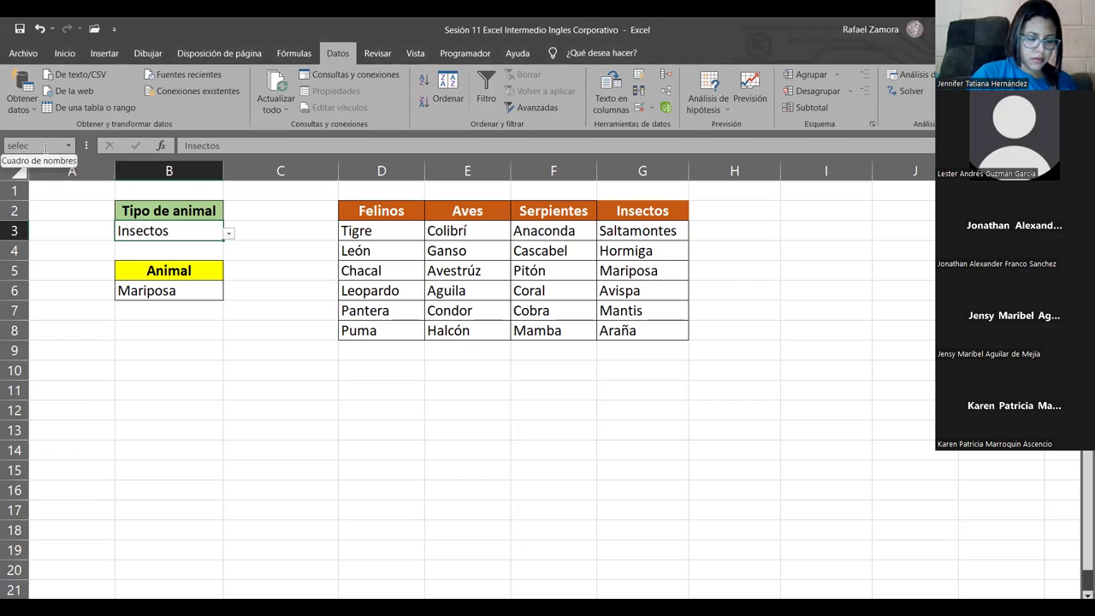
{"action": "left_click", "coordinate": [47, 150]}
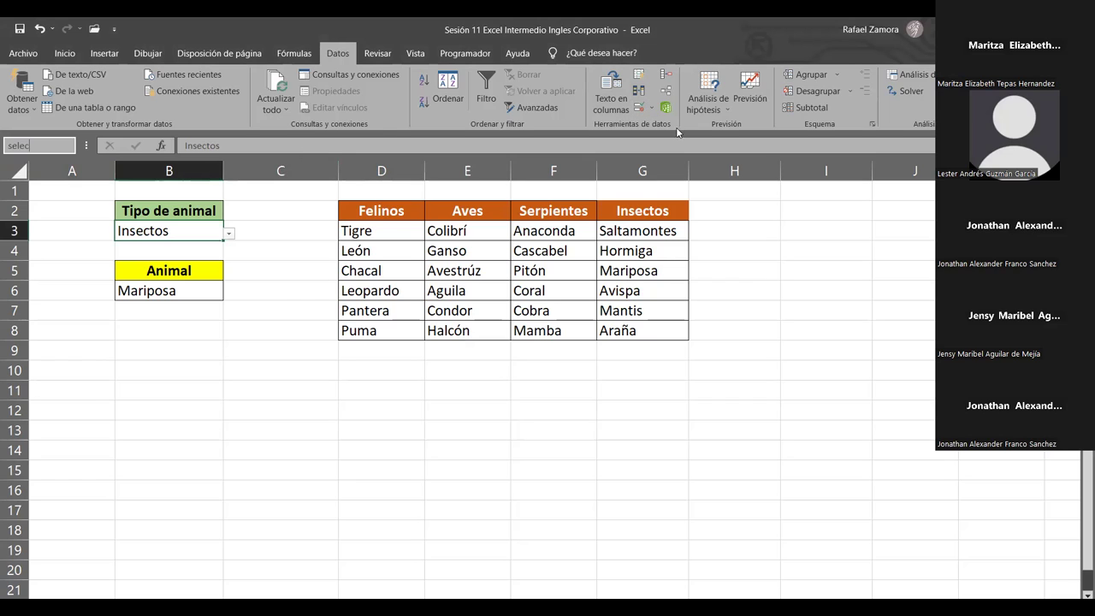
{"action": "left_click", "coordinate": [197, 294]}
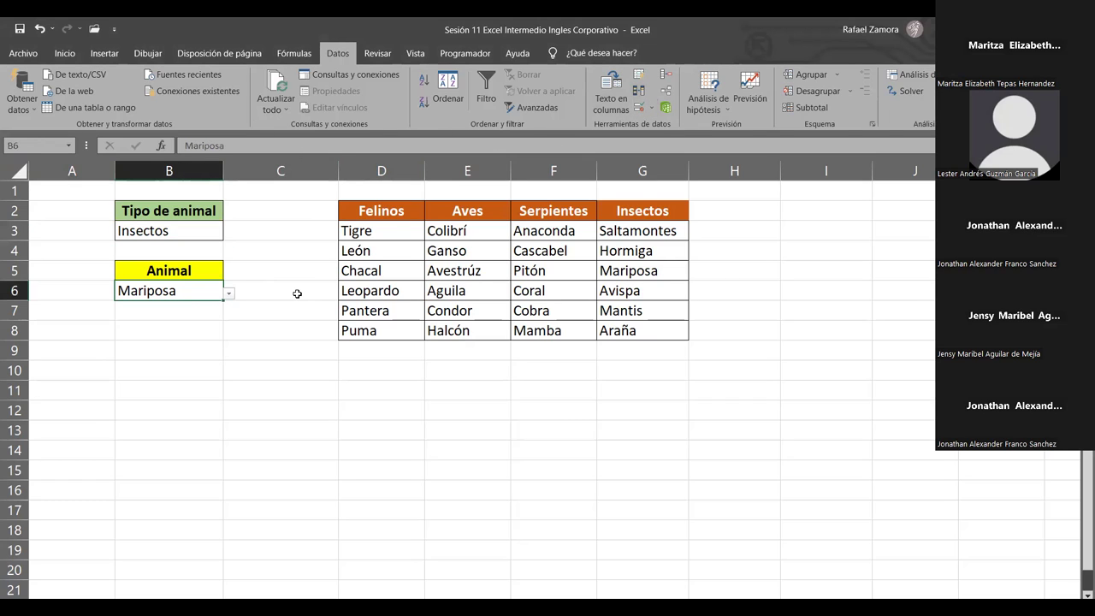
{"action": "left_click", "coordinate": [638, 106]}
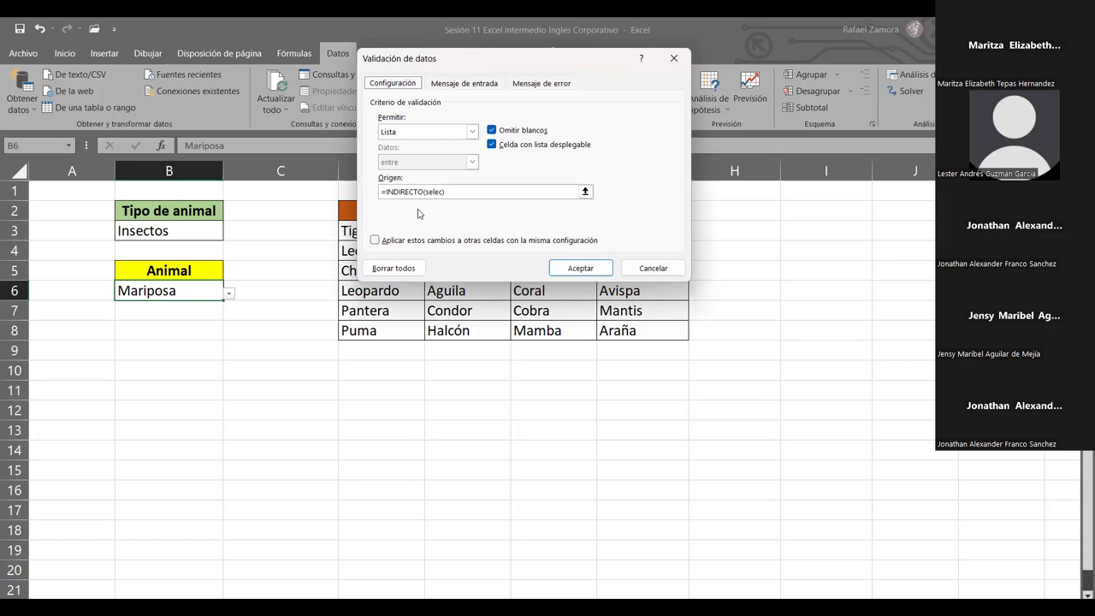
{"action": "left_click", "coordinate": [588, 272]}
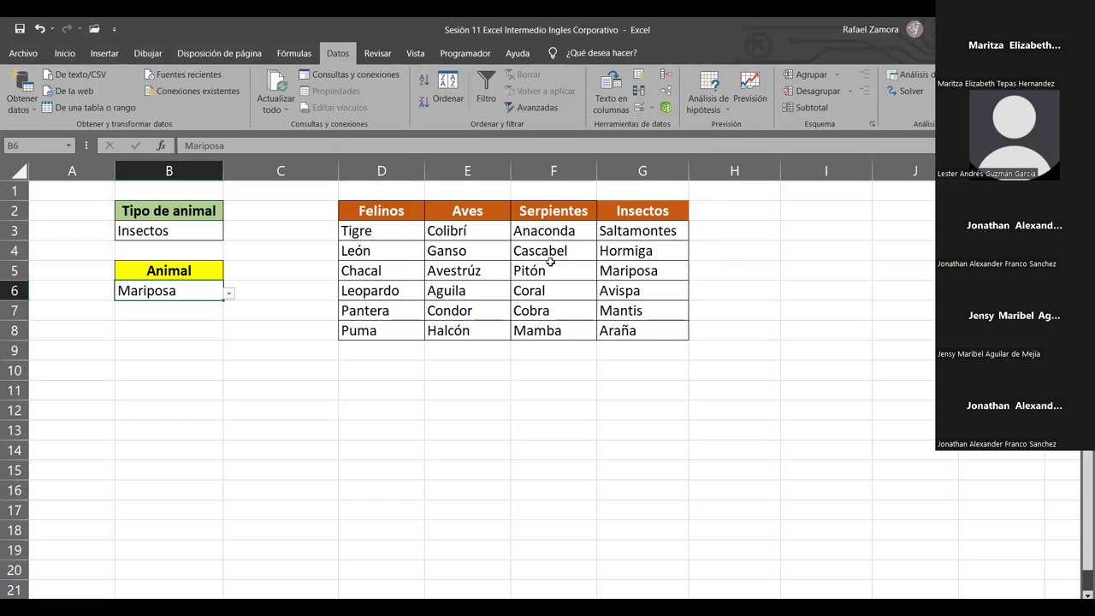
Go to the Felinos named range, selecting D3:D8 from Tigre through Puma
{"action": "left_click", "coordinate": [69, 147]}
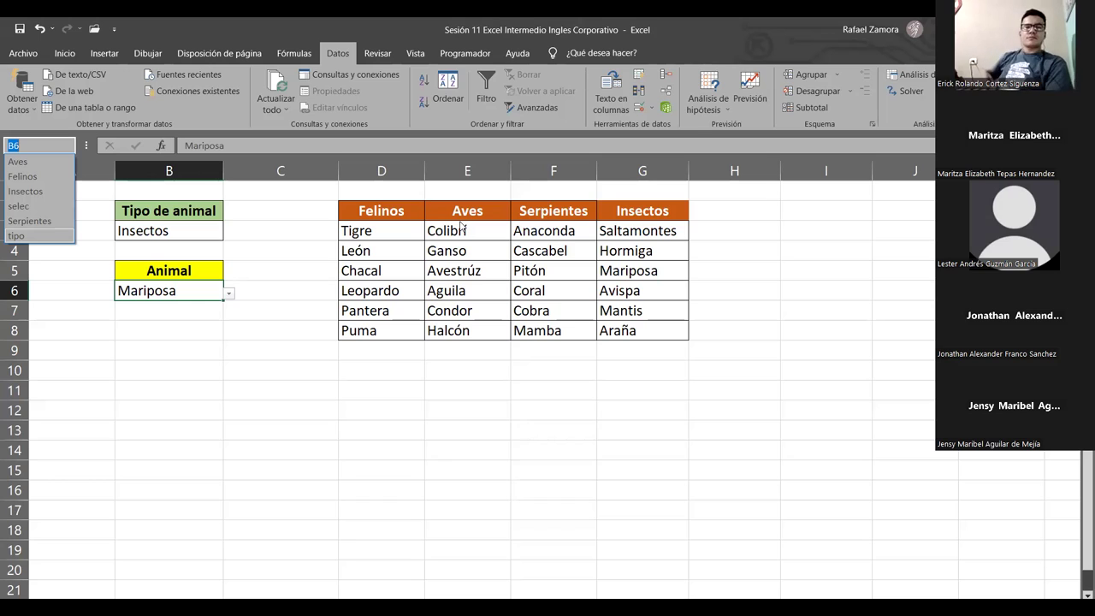
{"action": "left_click", "coordinate": [359, 229]}
{"action": "left_click_drag", "start_coordinate": [359, 229], "coordinate": [380, 339]}
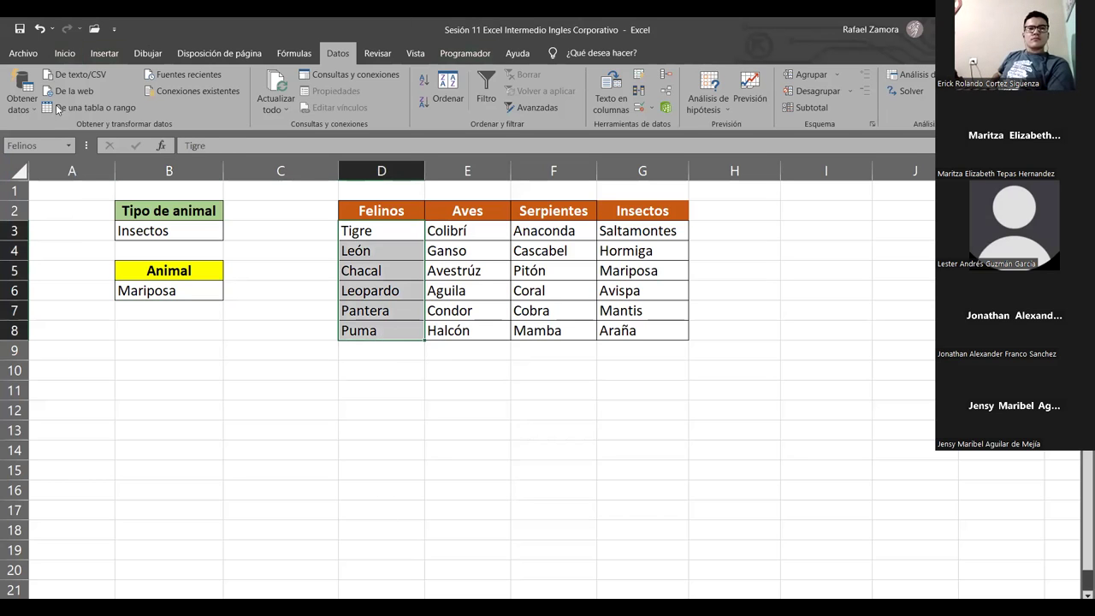
{"action": "left_click", "coordinate": [45, 149]}
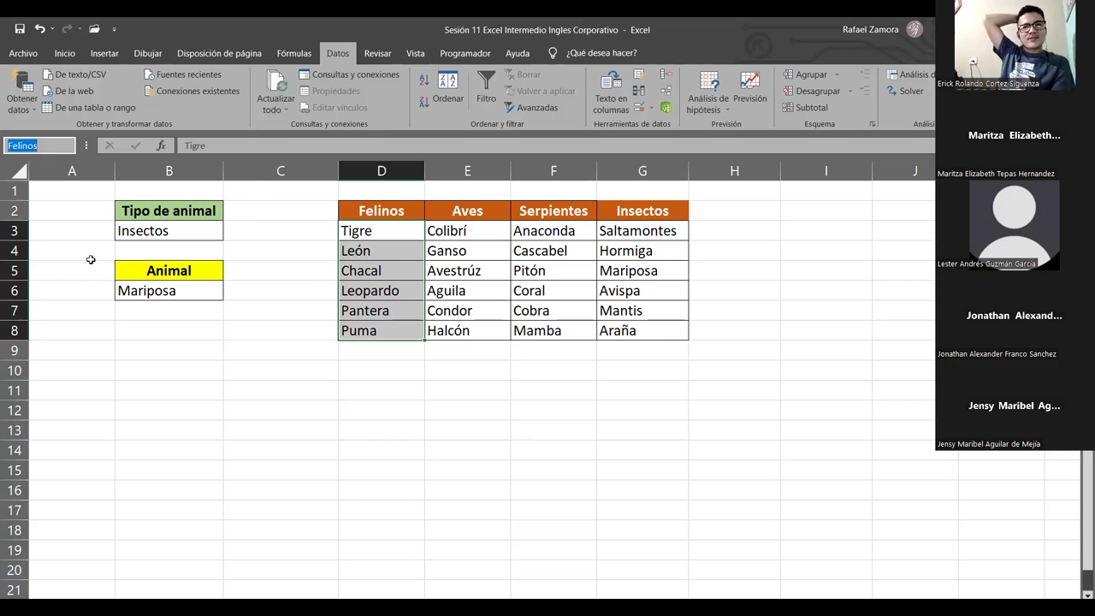
{"action": "left_click", "coordinate": [306, 293]}
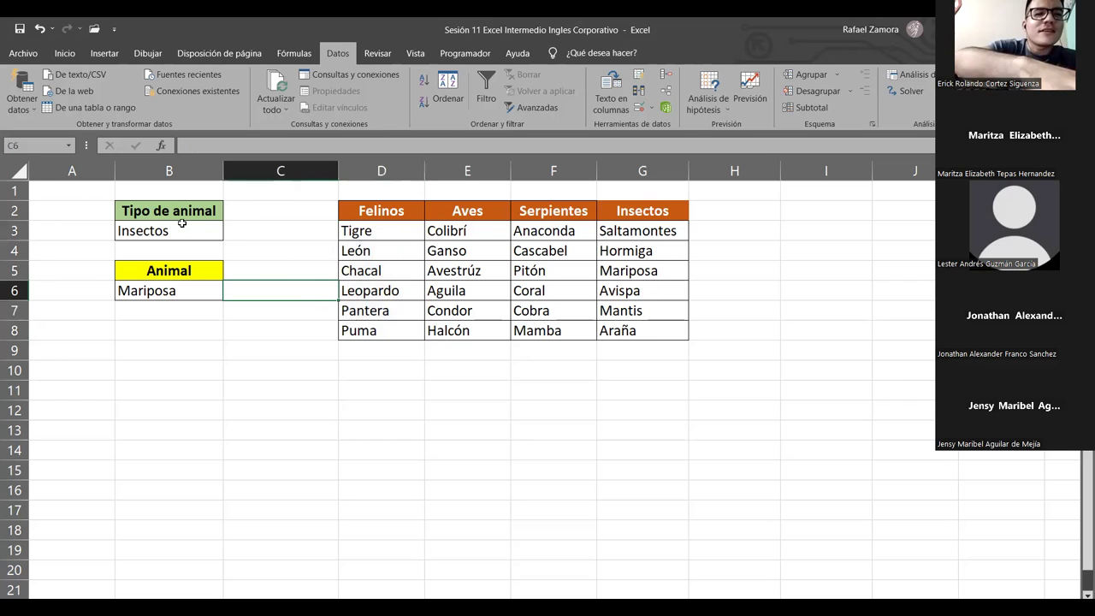
{"action": "left_click", "coordinate": [181, 229]}
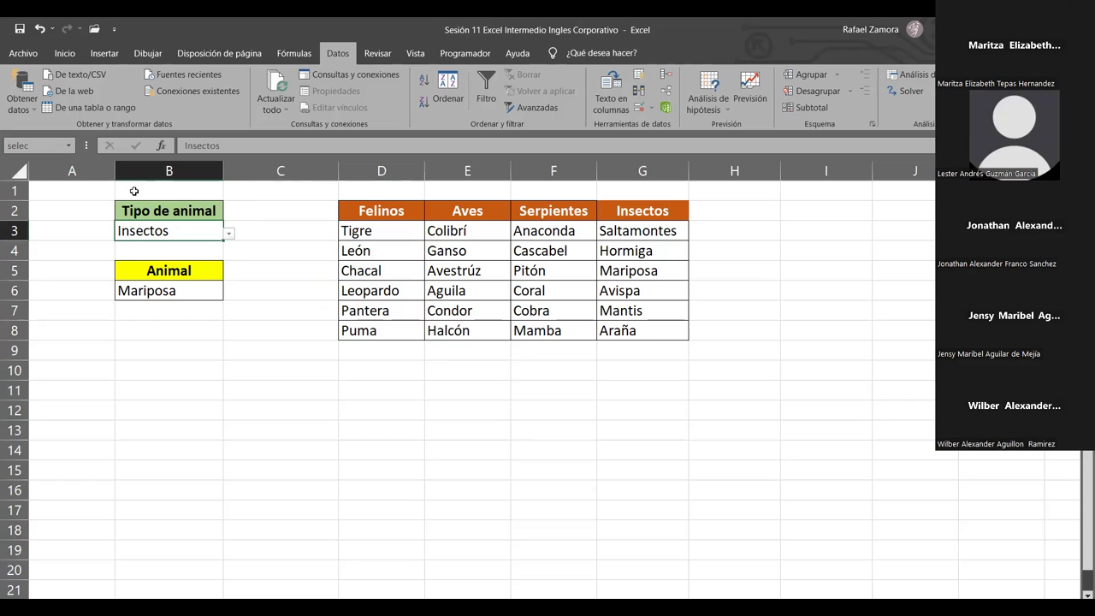
{"action": "left_click", "coordinate": [50, 144]}
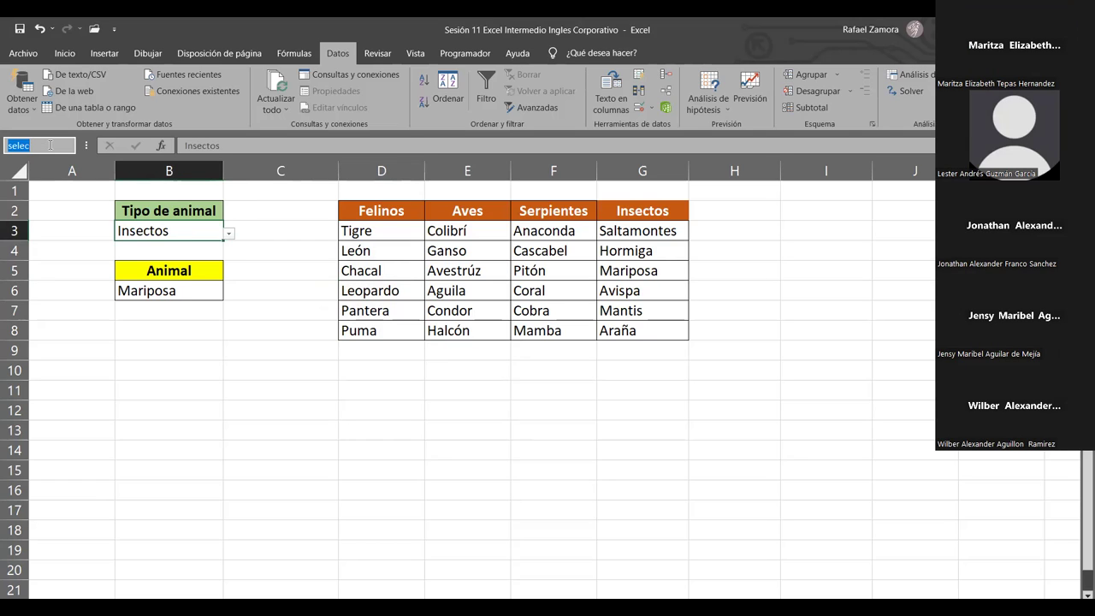
{"action": "left_click", "coordinate": [50, 144]}
{"action": "left_click", "coordinate": [228, 233]}
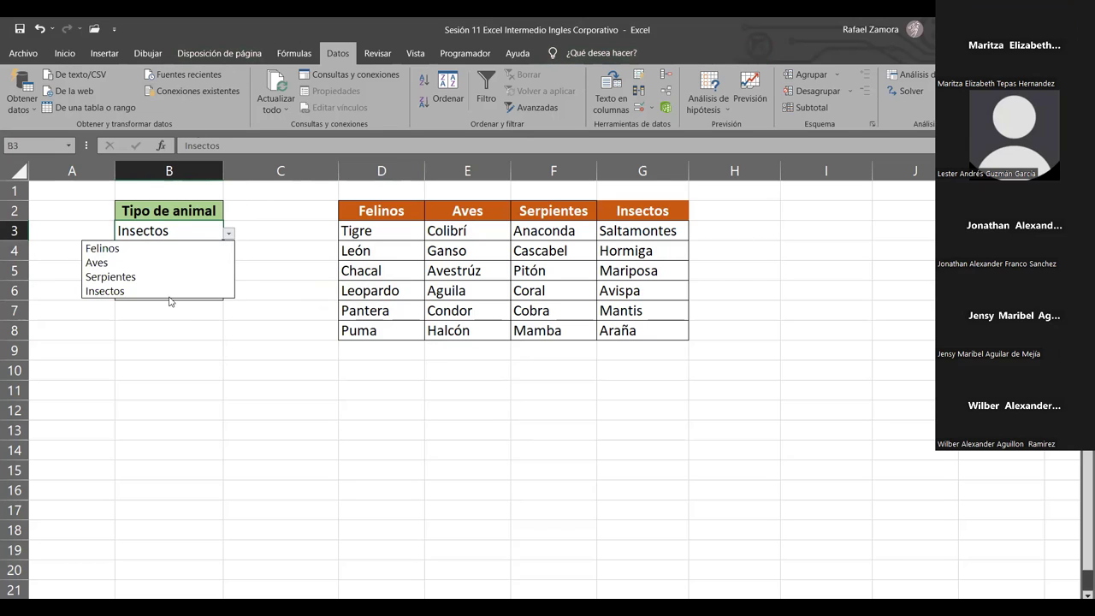
{"action": "left_click", "coordinate": [280, 244]}
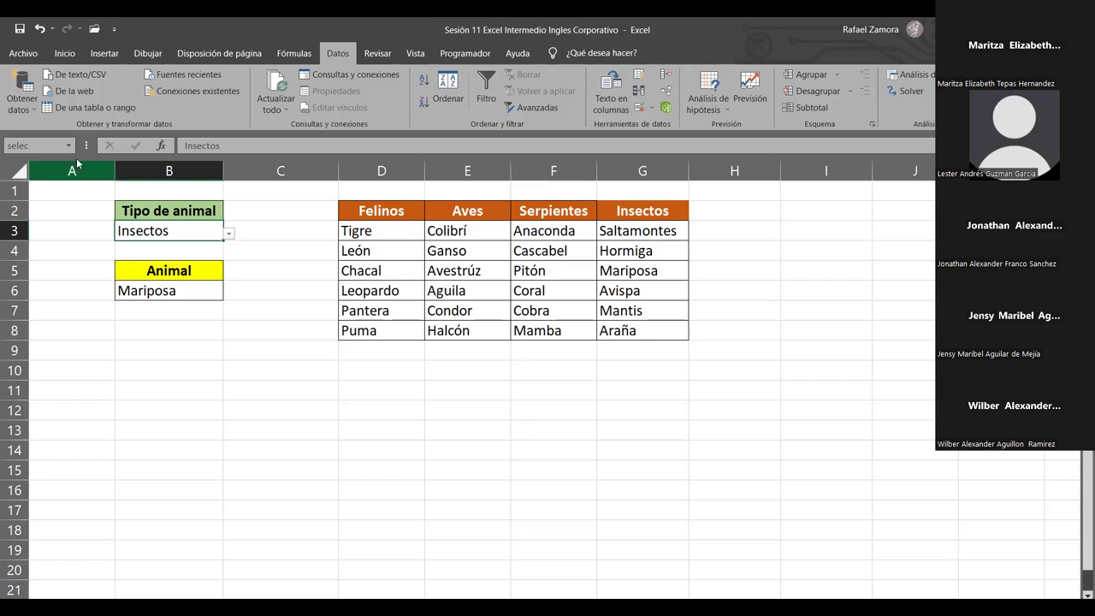
{"action": "left_click", "coordinate": [186, 296]}
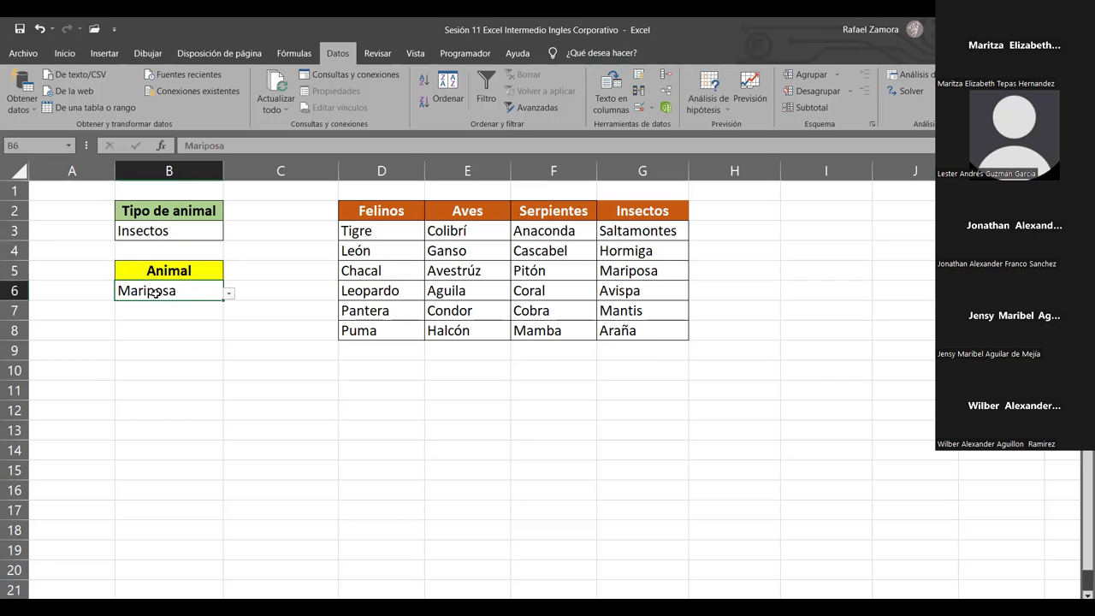
{"action": "left_click", "coordinate": [644, 110]}
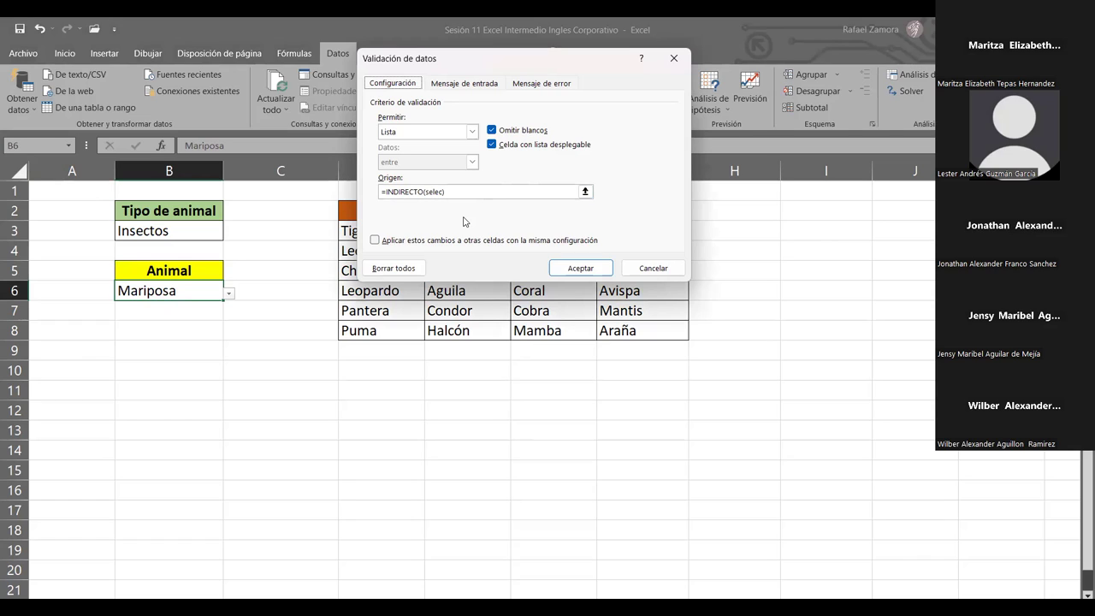
{"action": "left_click", "coordinate": [647, 270]}
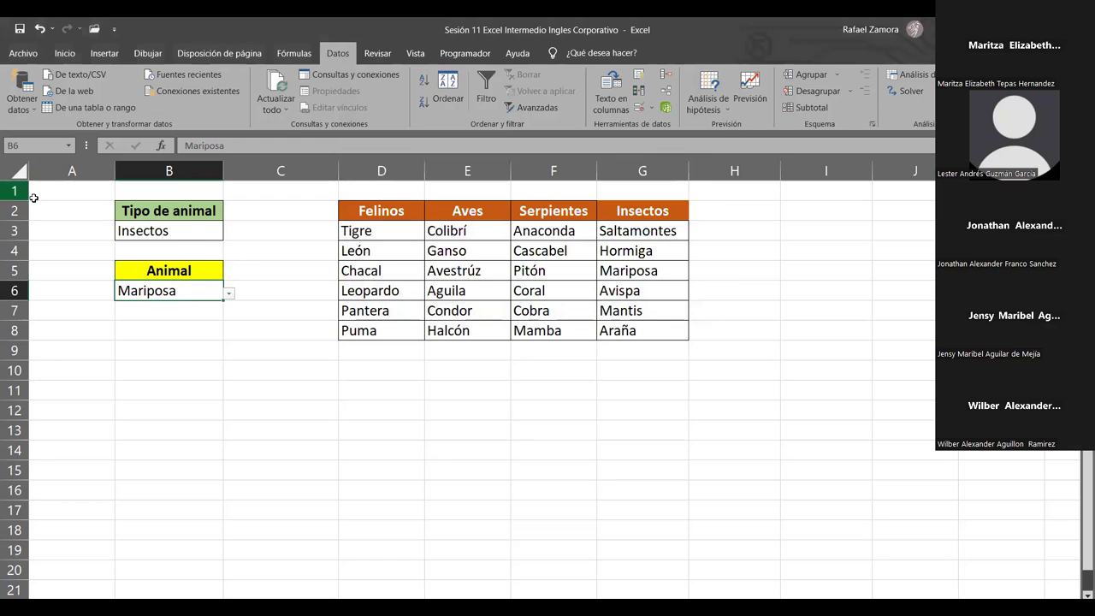
{"action": "left_click", "coordinate": [70, 147]}
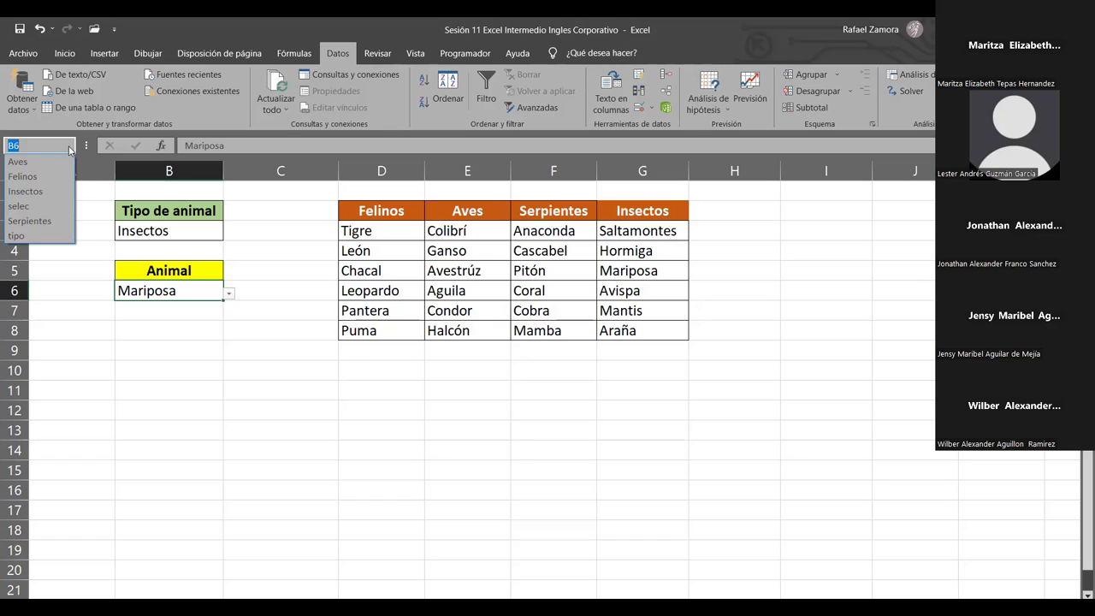
{"action": "left_click", "coordinate": [70, 147]}
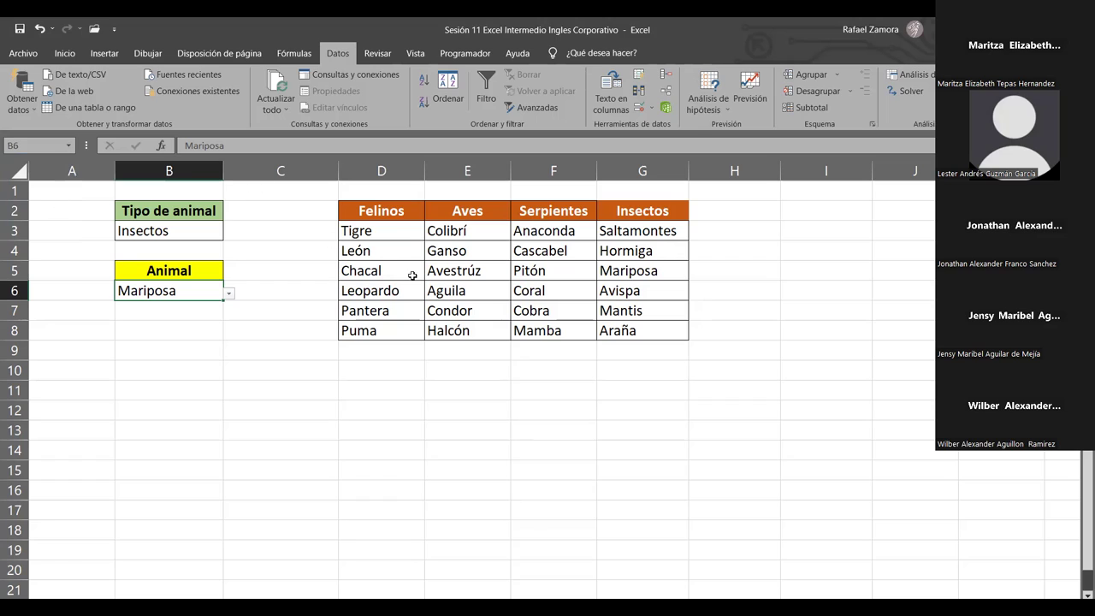
{"action": "left_click", "coordinate": [368, 211]}
{"action": "left_click_drag", "start_coordinate": [369, 210], "coordinate": [648, 210]}
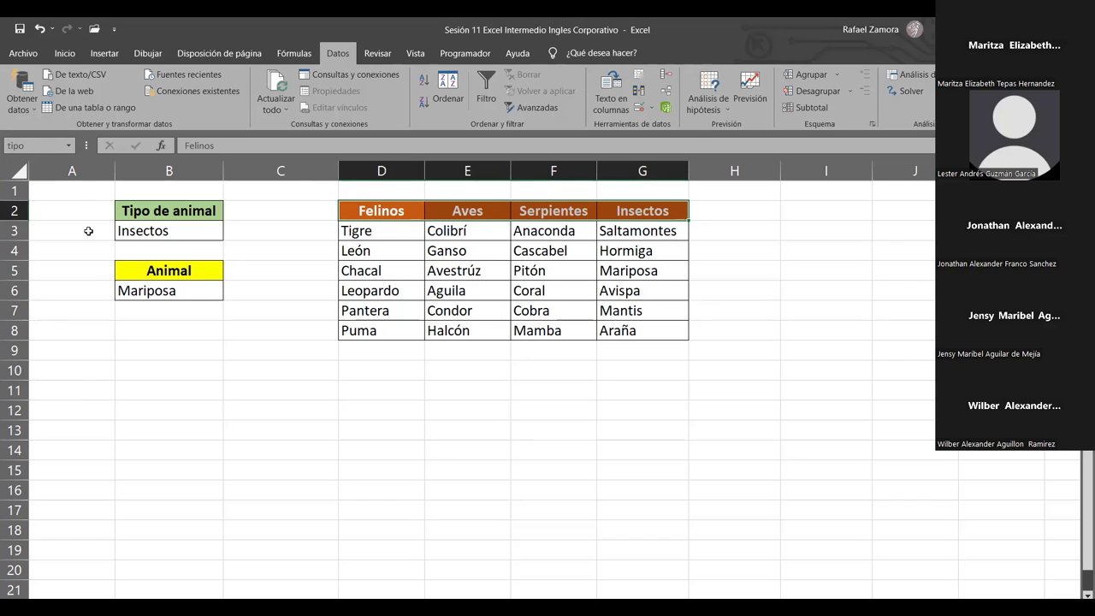
{"action": "left_click", "coordinate": [385, 208]}
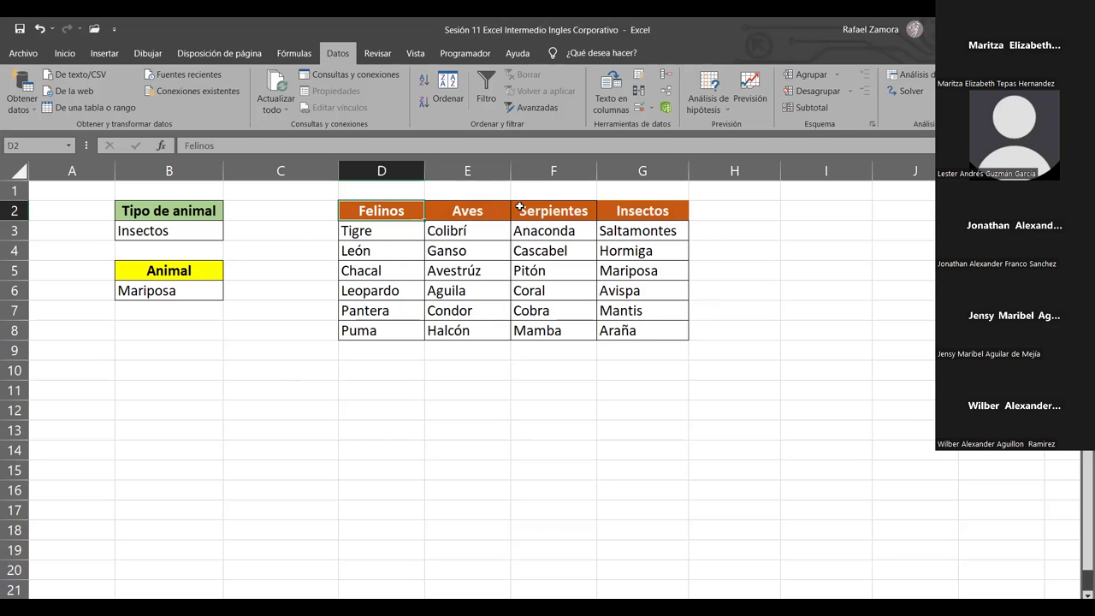
{"action": "left_click_drag", "start_coordinate": [380, 207], "coordinate": [676, 209]}
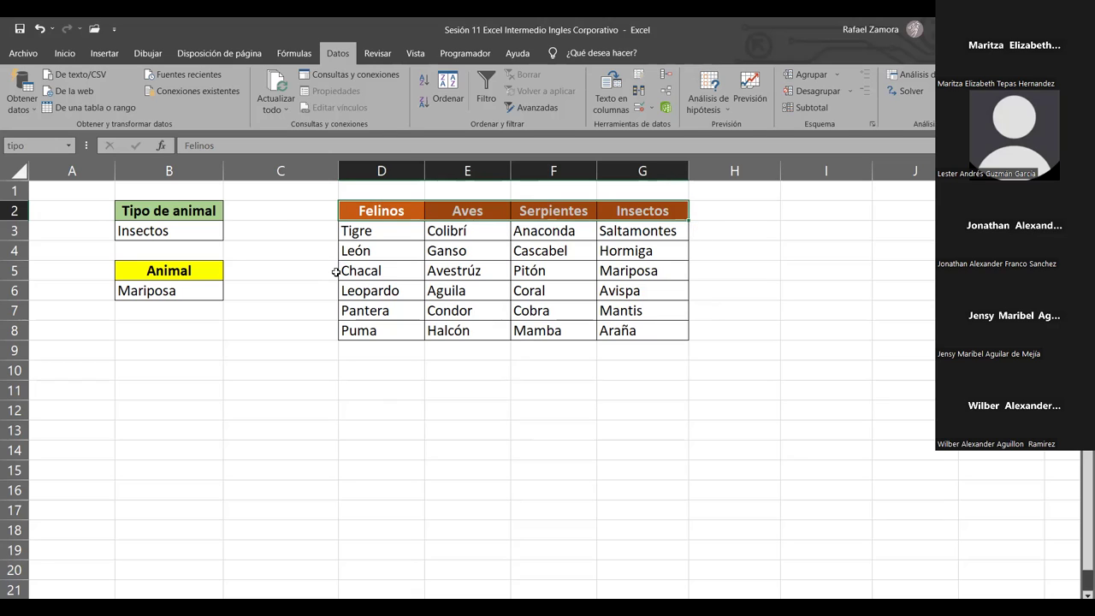
{"action": "left_click", "coordinate": [492, 433]}
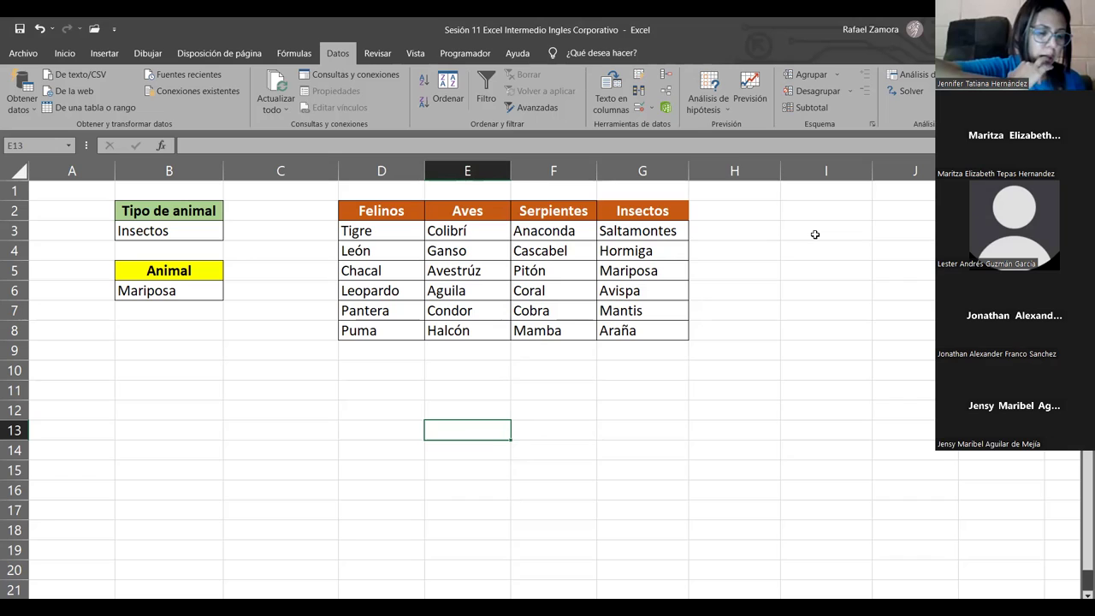
{"action": "left_click", "coordinate": [462, 290]}
{"action": "left_click", "coordinate": [453, 250]}
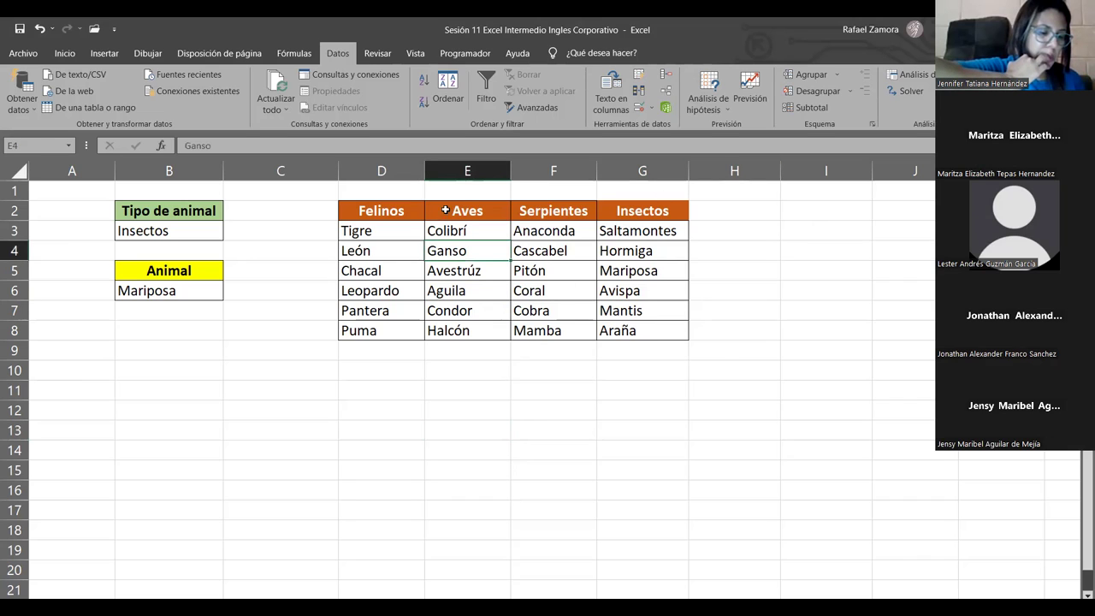
Open the Name Manager and view the Aves name's definition, cancelling without edits
{"action": "left_click", "coordinate": [294, 53]}
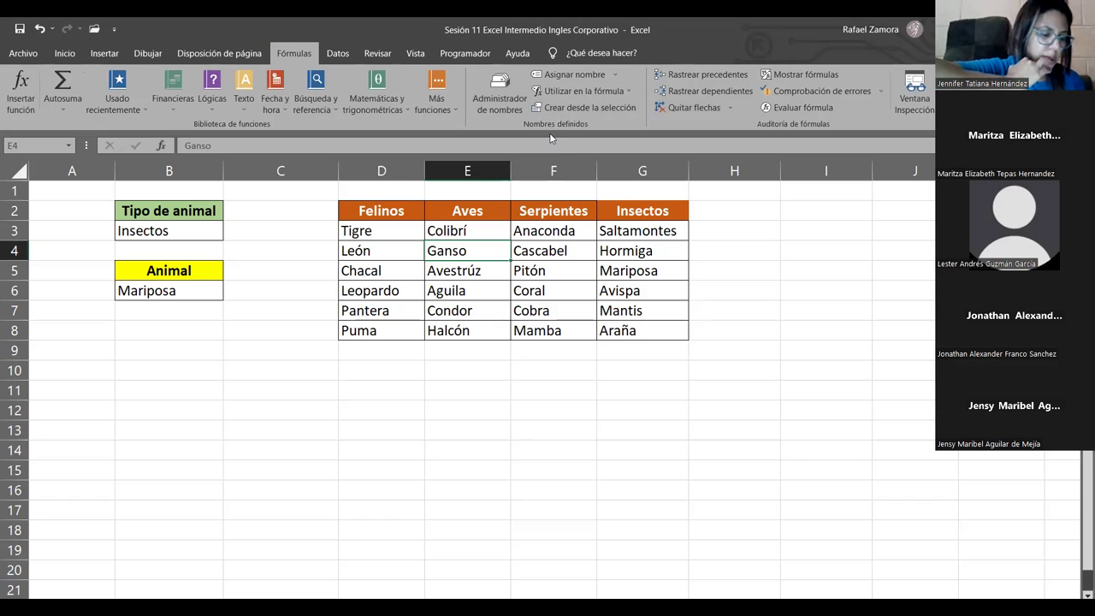
{"action": "left_click", "coordinate": [514, 90]}
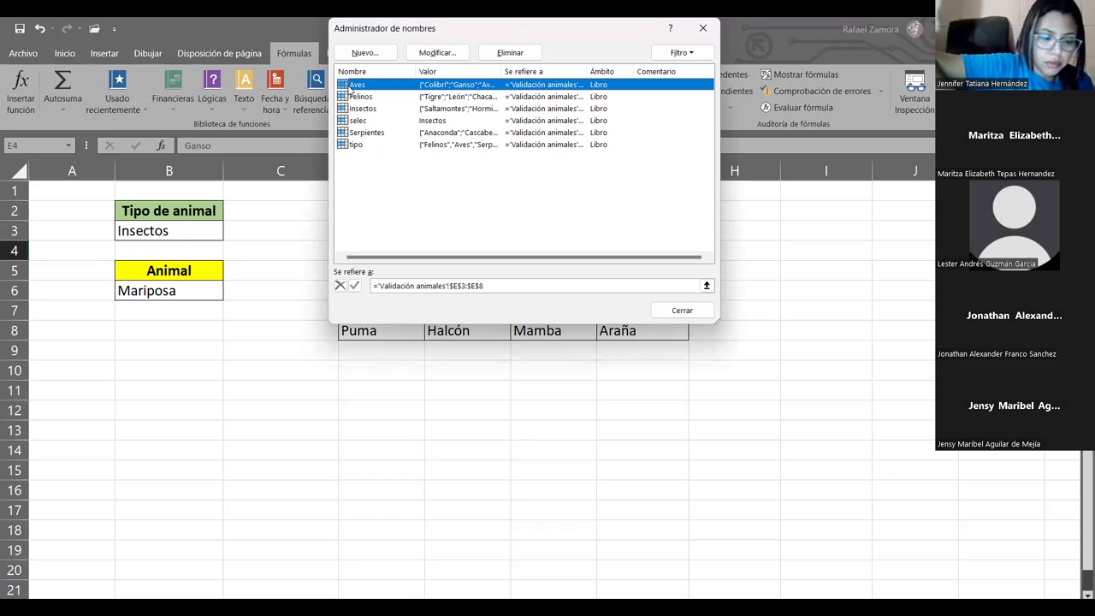
{"action": "left_click", "coordinate": [447, 55]}
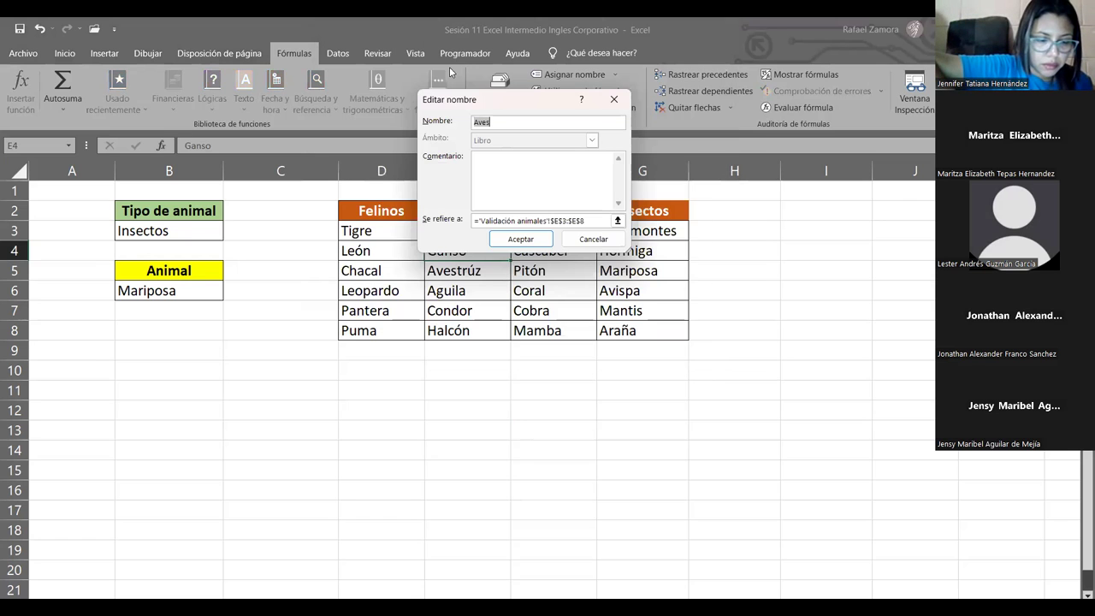
{"action": "left_click", "coordinate": [495, 123]}
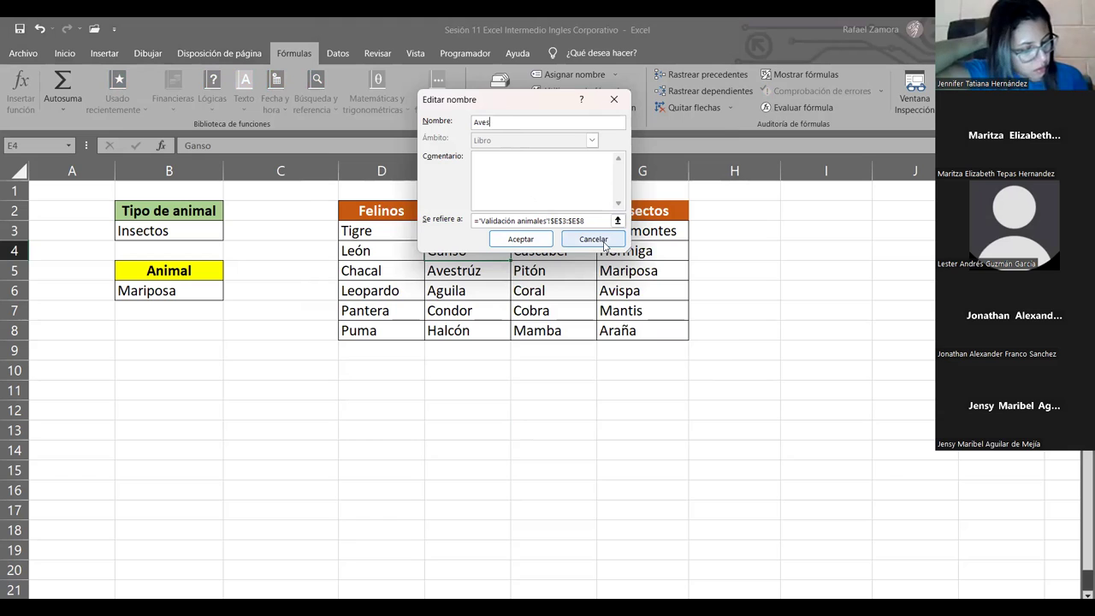
{"action": "left_click", "coordinate": [593, 240]}
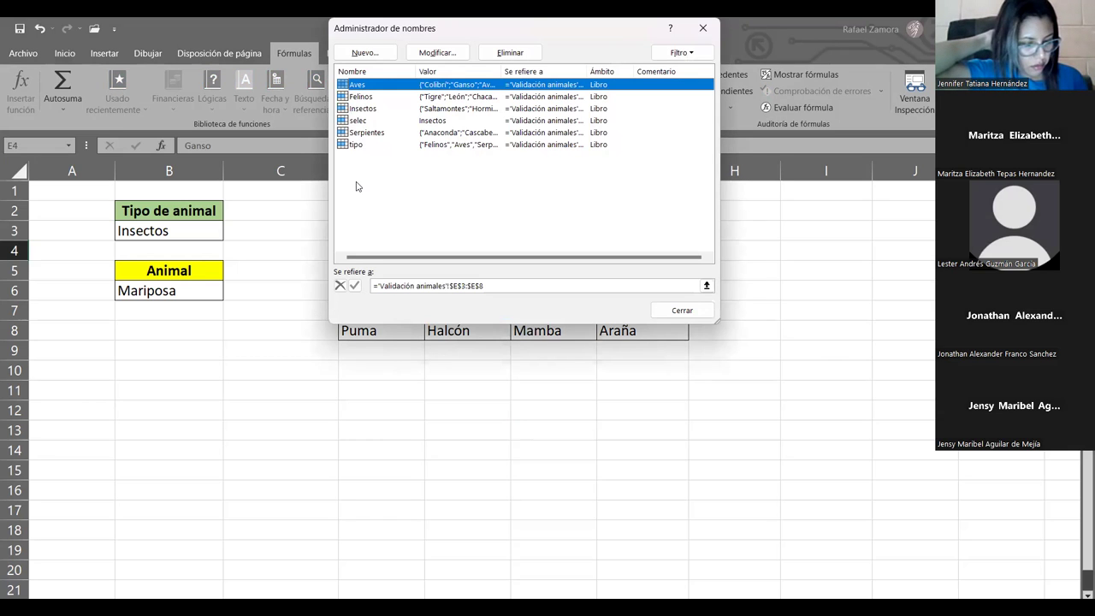
Close the Name Manager, click cell E16, then reopen and close the Name Manager
{"action": "left_click", "coordinate": [685, 309]}
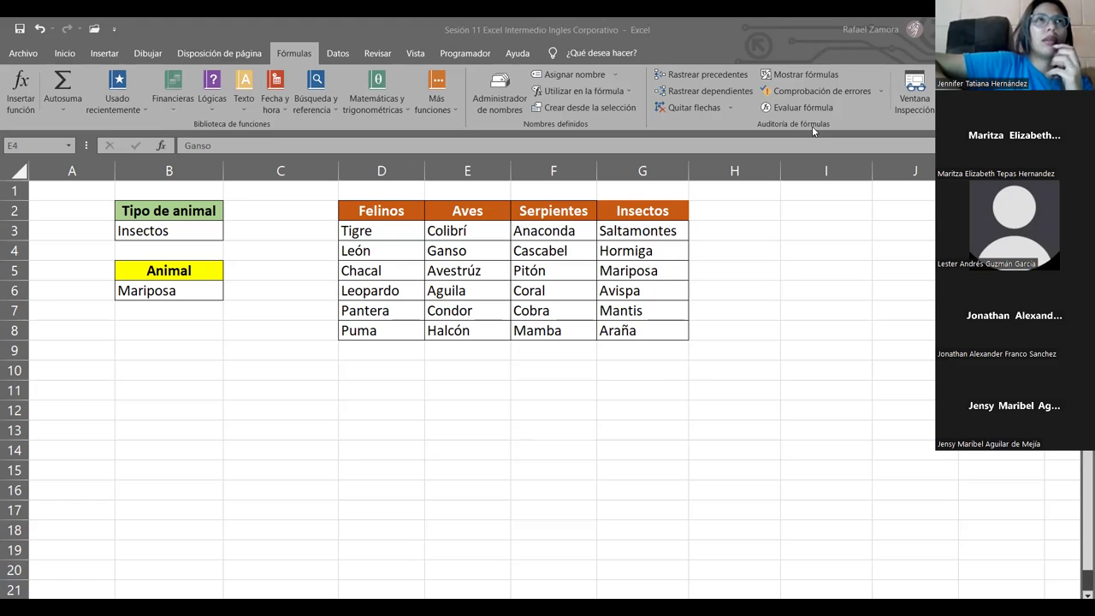
{"action": "left_click", "coordinate": [447, 483]}
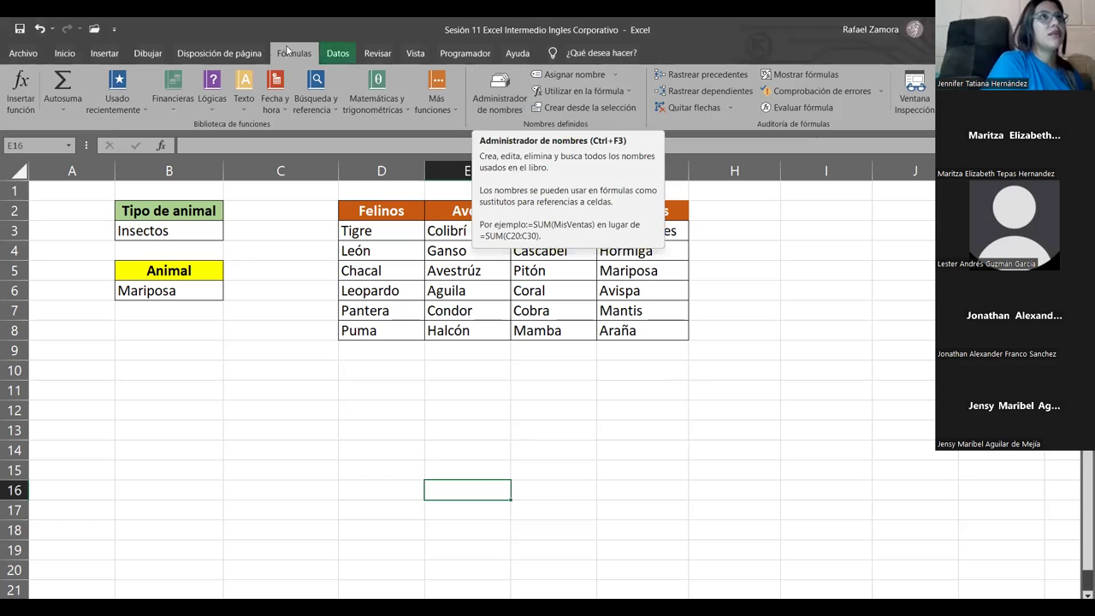
{"action": "left_click", "coordinate": [500, 89]}
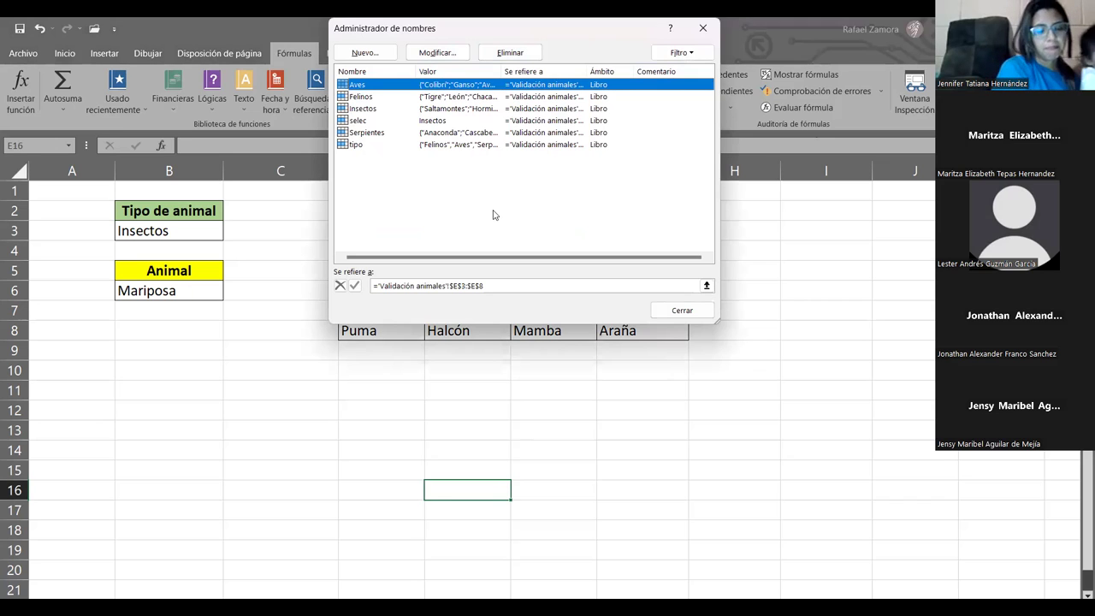
{"action": "left_click", "coordinate": [702, 29]}
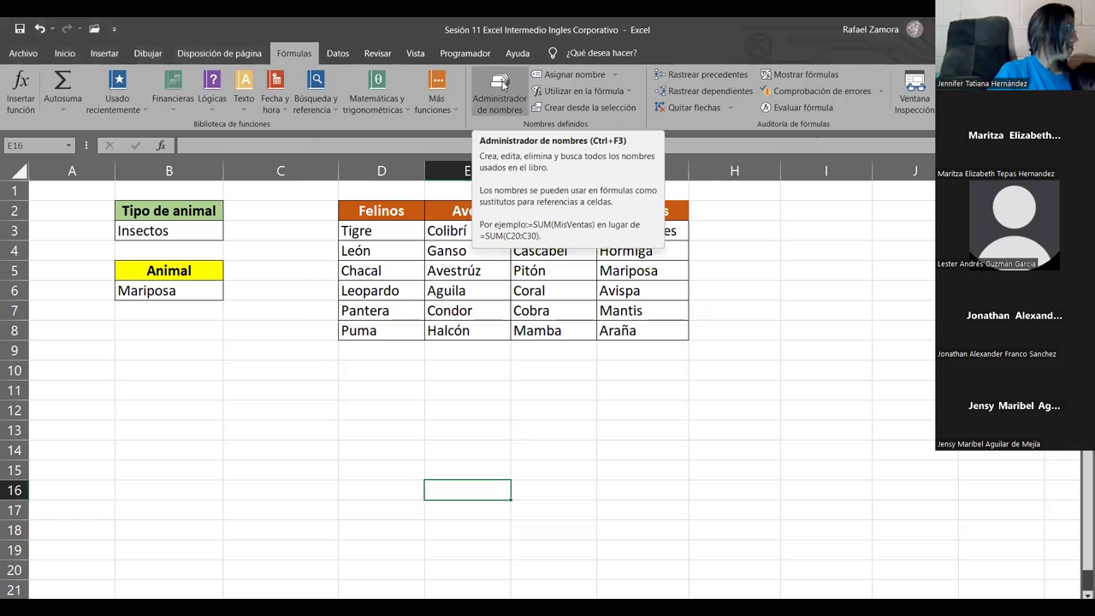
Reopen the Name Manager and check that Aves refers to 'Validación animales'!$E$3:$E$8, cancelling the edit
{"action": "left_click", "coordinate": [503, 109]}
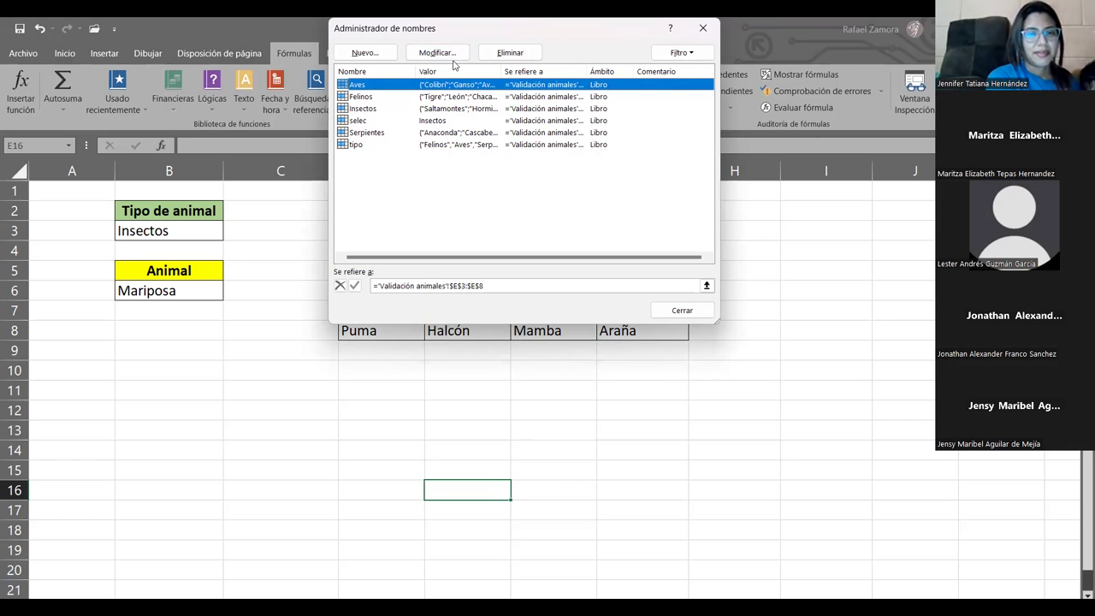
{"action": "left_click", "coordinate": [453, 54]}
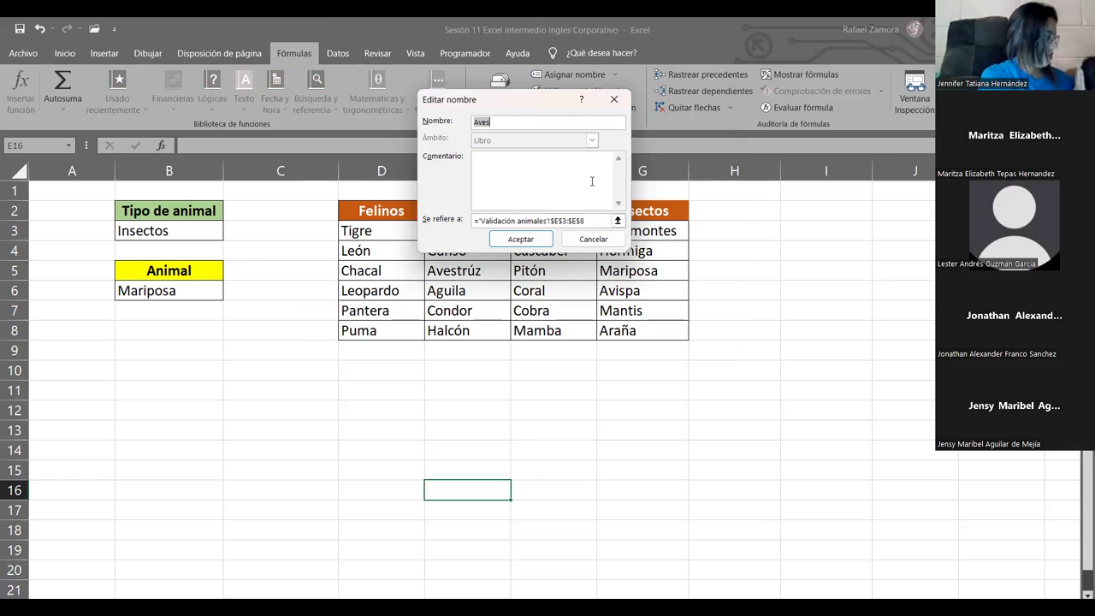
{"action": "left_click", "coordinate": [596, 243]}
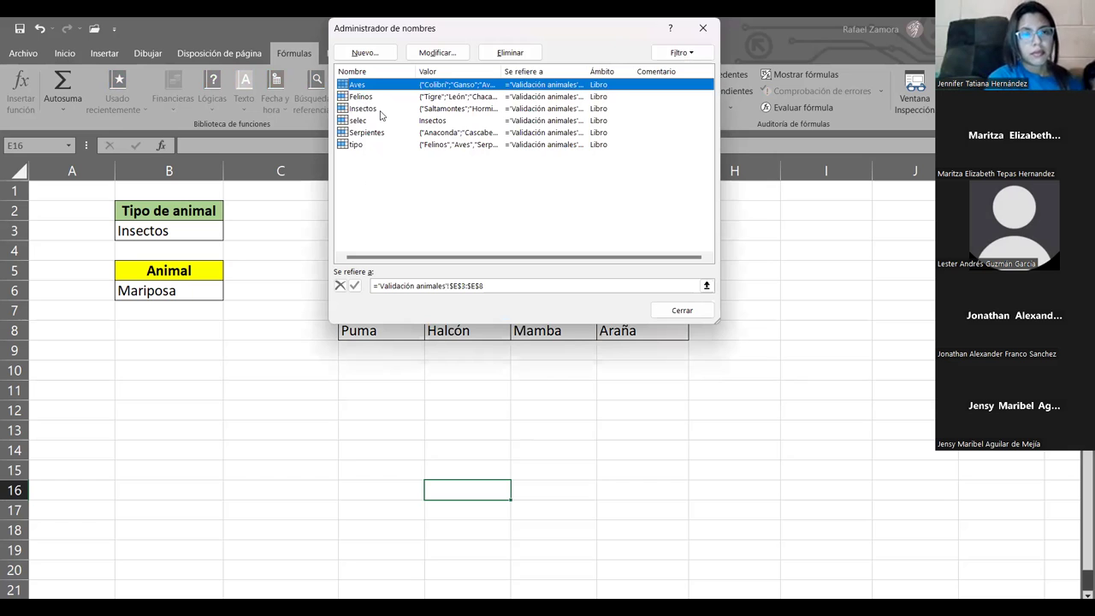
Check that Felinos covers $D$3:$D$8 without editing it, then close the Name Manager
{"action": "left_click", "coordinate": [365, 98]}
{"action": "left_click", "coordinate": [438, 57]}
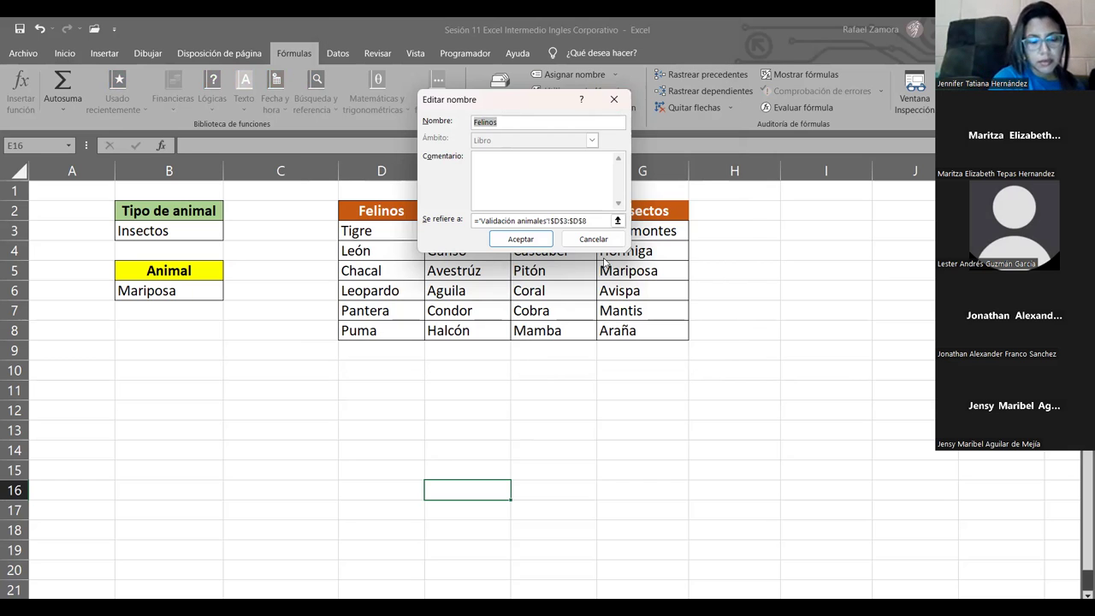
{"action": "left_click", "coordinate": [612, 245]}
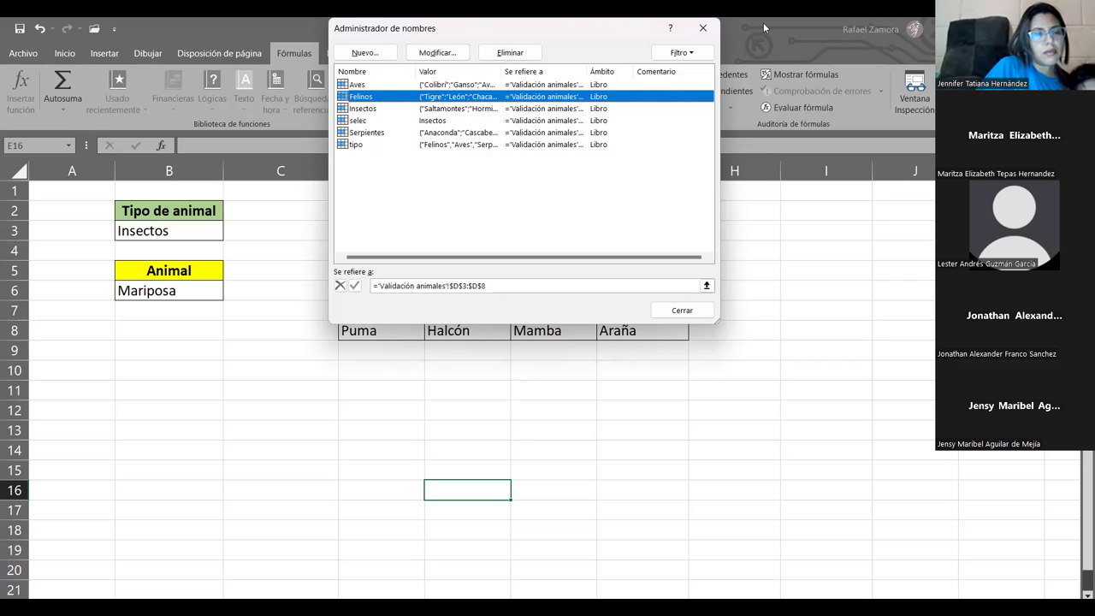
{"action": "left_click", "coordinate": [702, 30]}
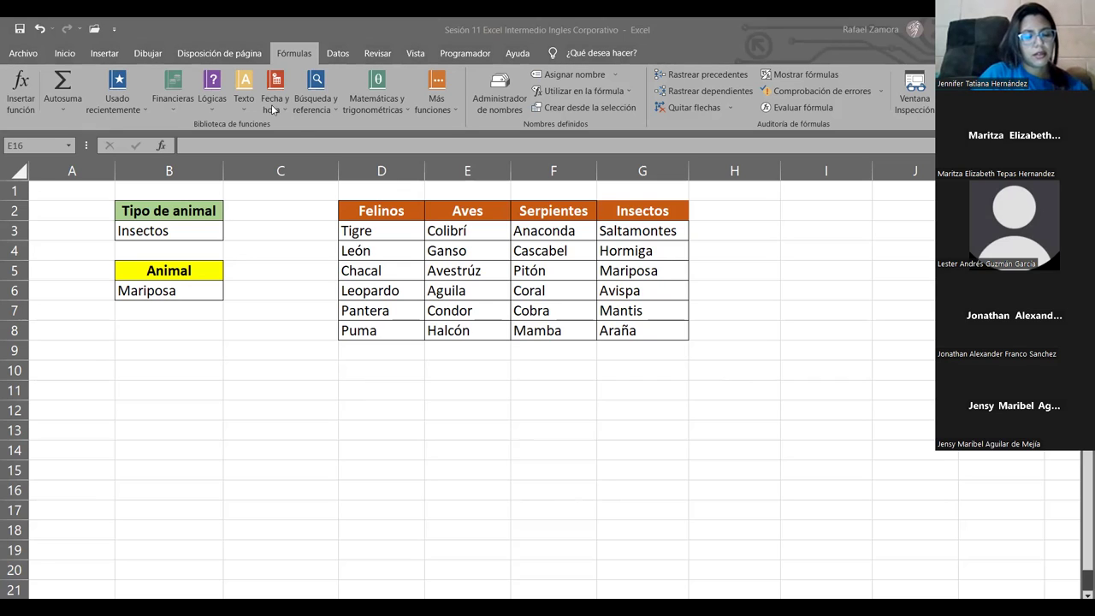
{"action": "left_click", "coordinate": [177, 291]}
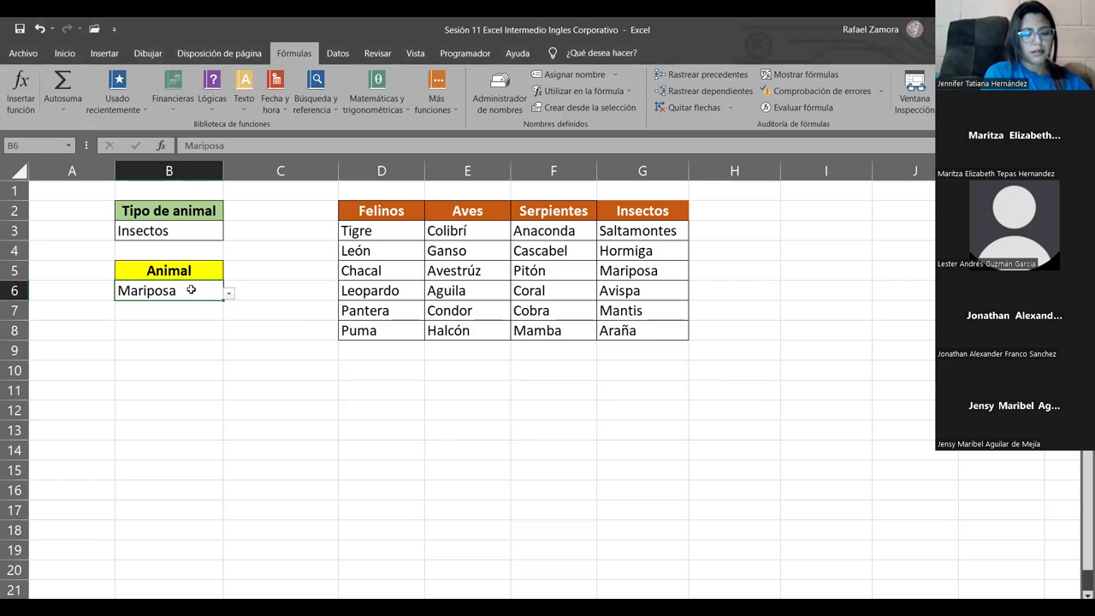
{"action": "left_click", "coordinate": [338, 53]}
{"action": "left_click", "coordinate": [638, 109]}
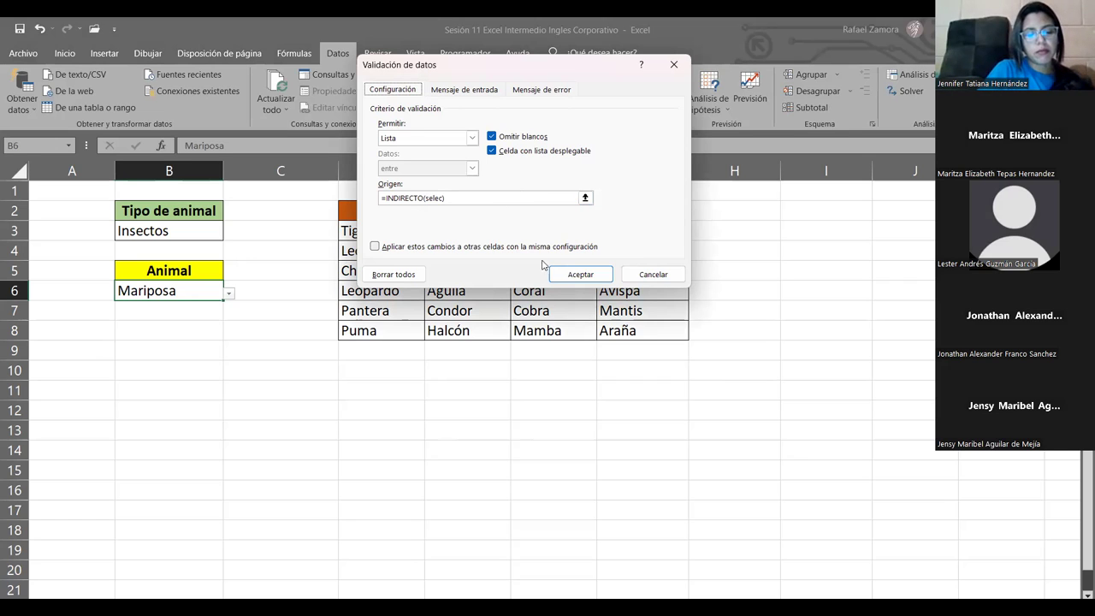
{"action": "left_click", "coordinate": [658, 275]}
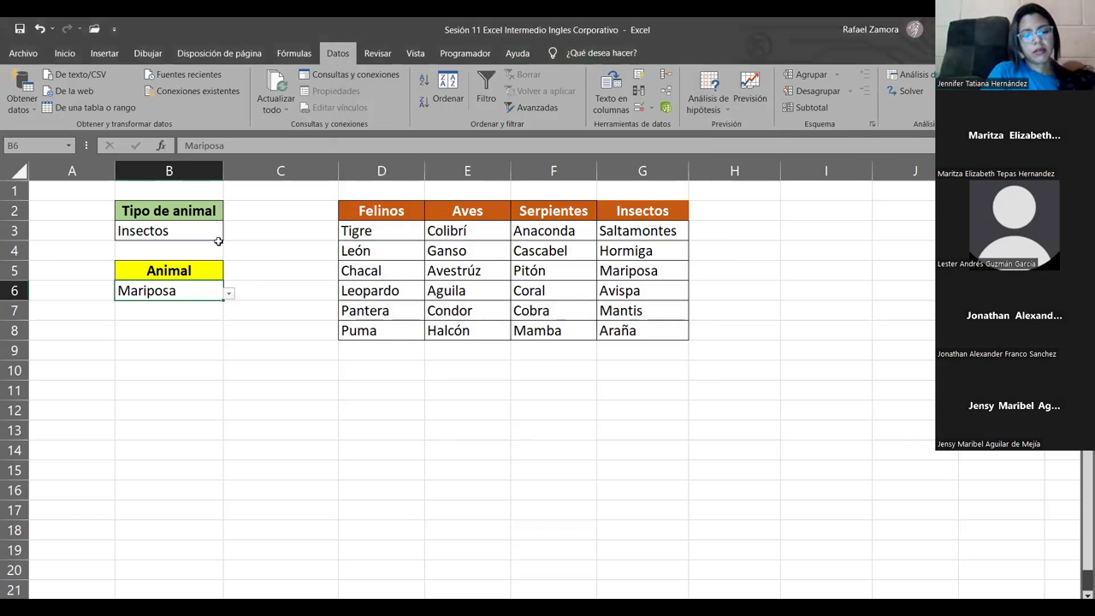
View B6's insect drop-down while keeping Mariposa, then reopen B6's Data Validation rule
{"action": "left_click", "coordinate": [192, 229]}
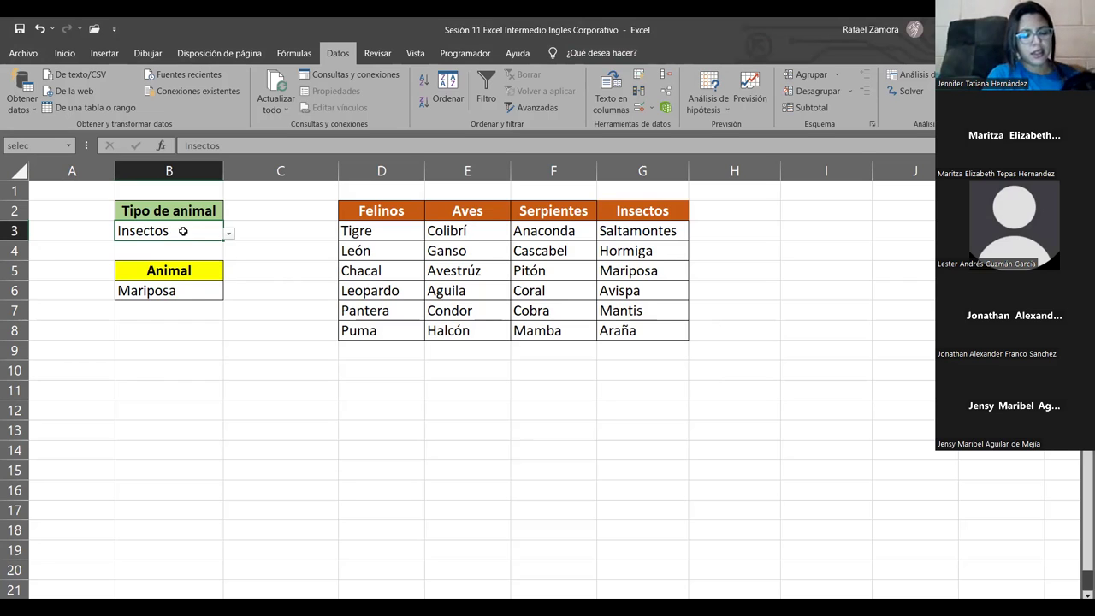
{"action": "left_click", "coordinate": [204, 292]}
{"action": "left_click", "coordinate": [229, 296]}
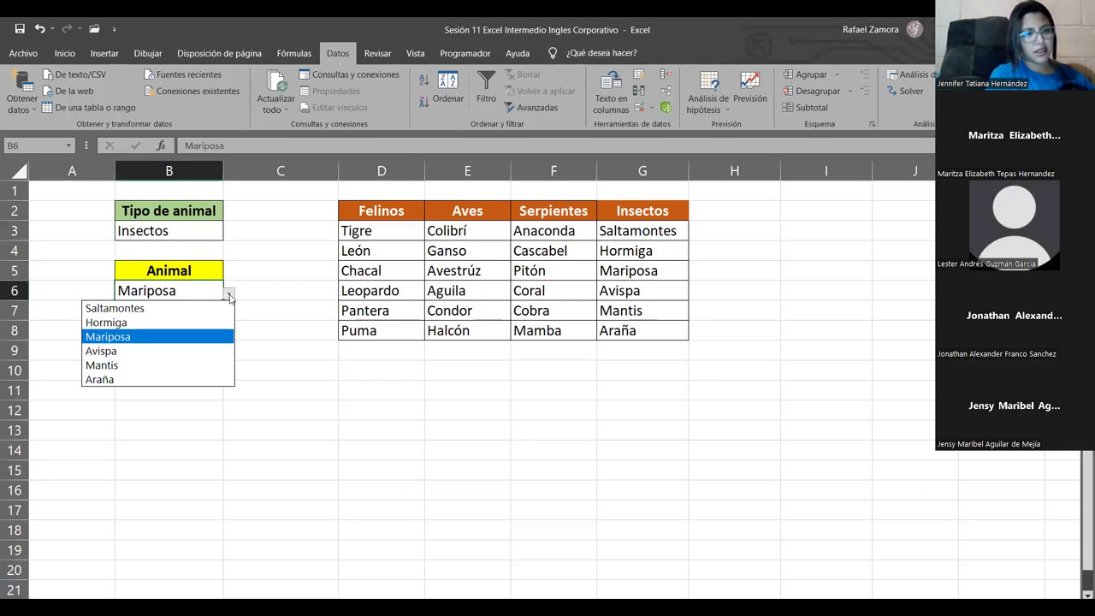
{"action": "left_click", "coordinate": [202, 291]}
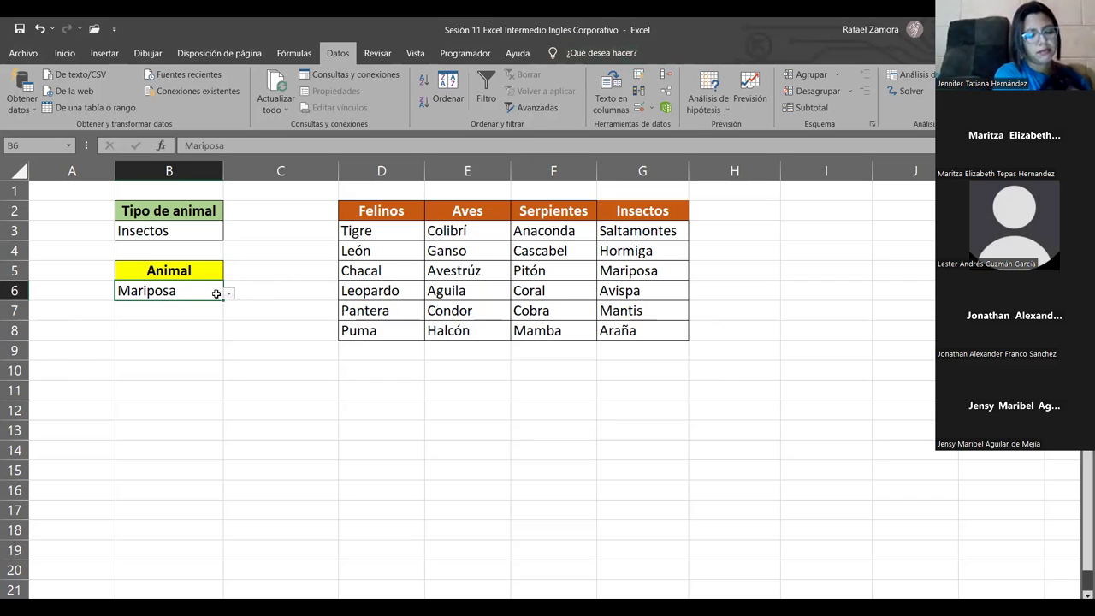
{"action": "left_click", "coordinate": [639, 109]}
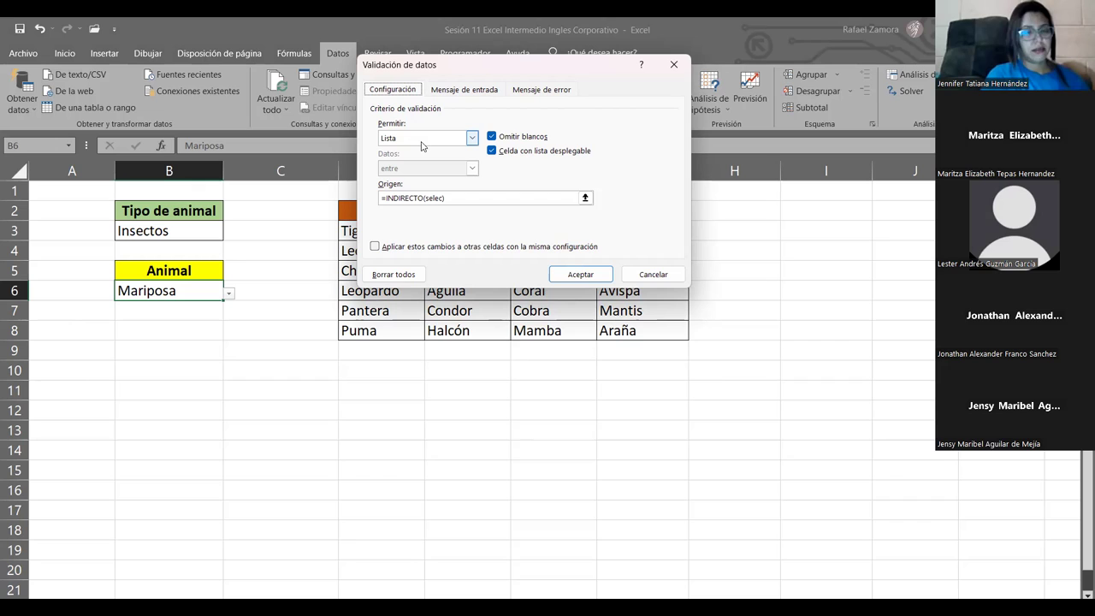
{"action": "left_click", "coordinate": [653, 274]}
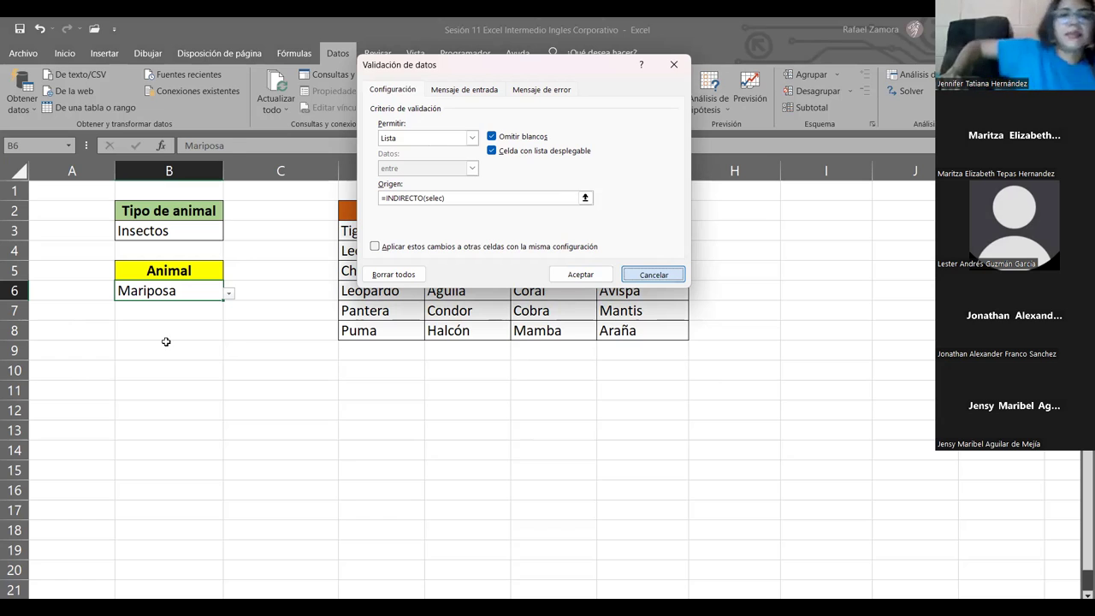
{"action": "left_click", "coordinate": [280, 410]}
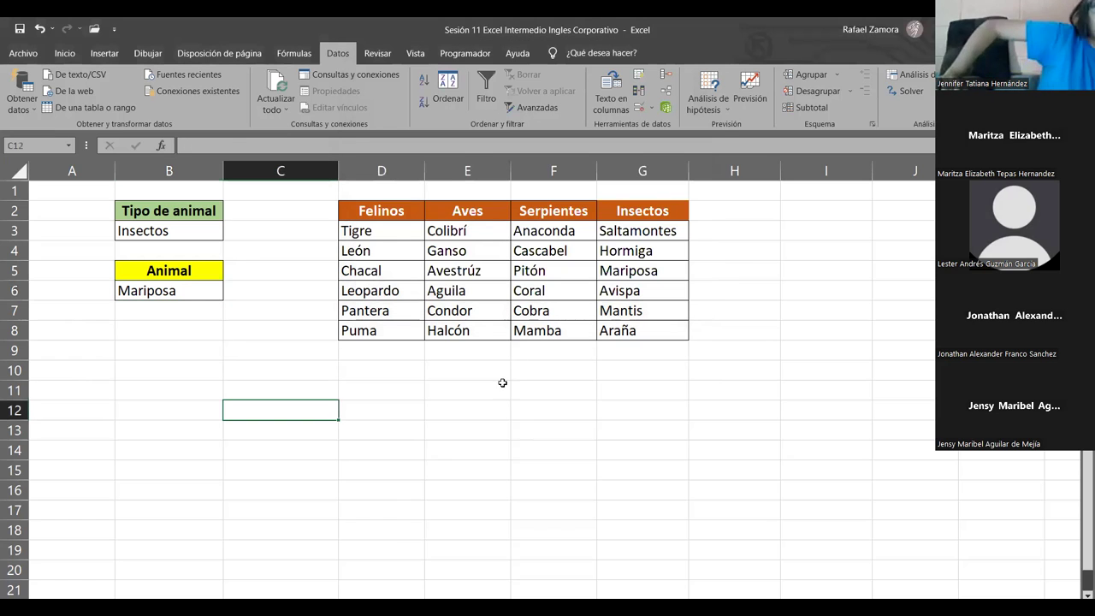
{"action": "left_click", "coordinate": [255, 255]}
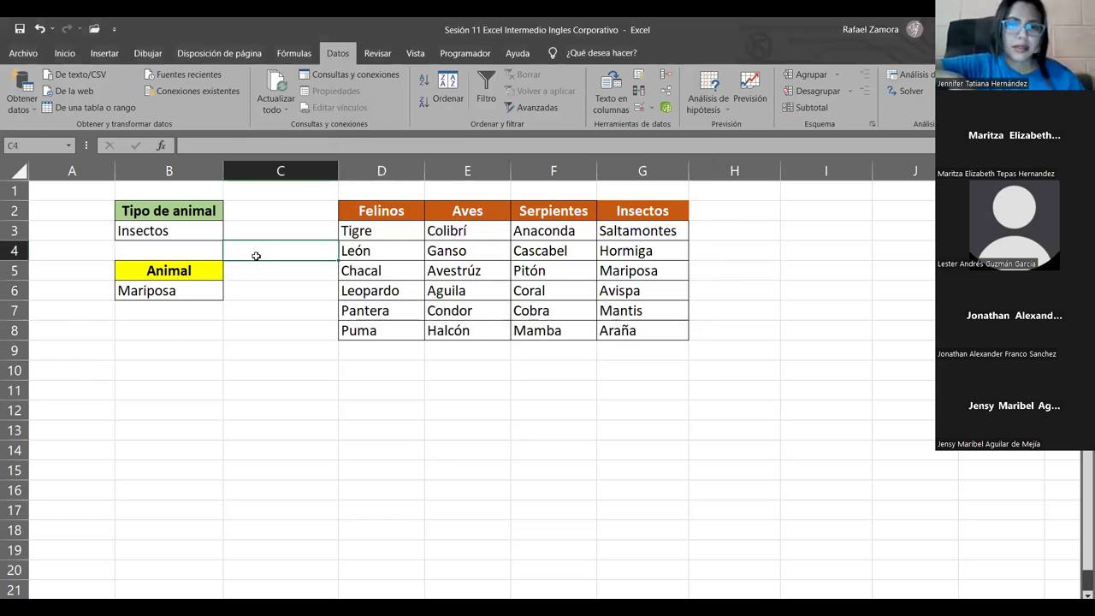
{"action": "left_click", "coordinate": [422, 430]}
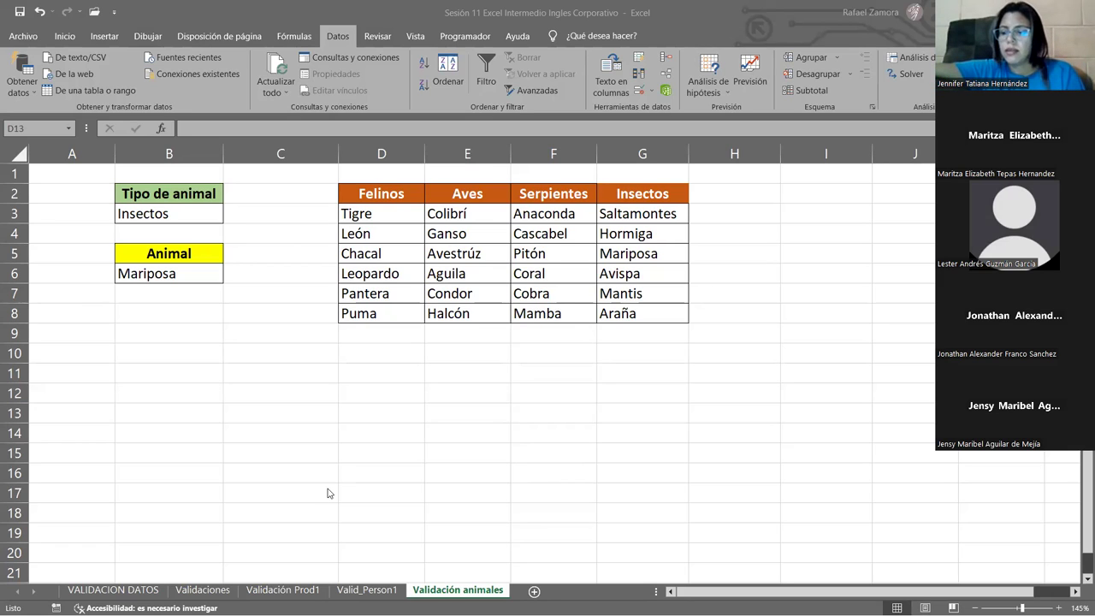
Show the example's B3 and B6 drop-downs, select C9, then switch to the other workbook
{"action": "left_click", "coordinate": [175, 334]}
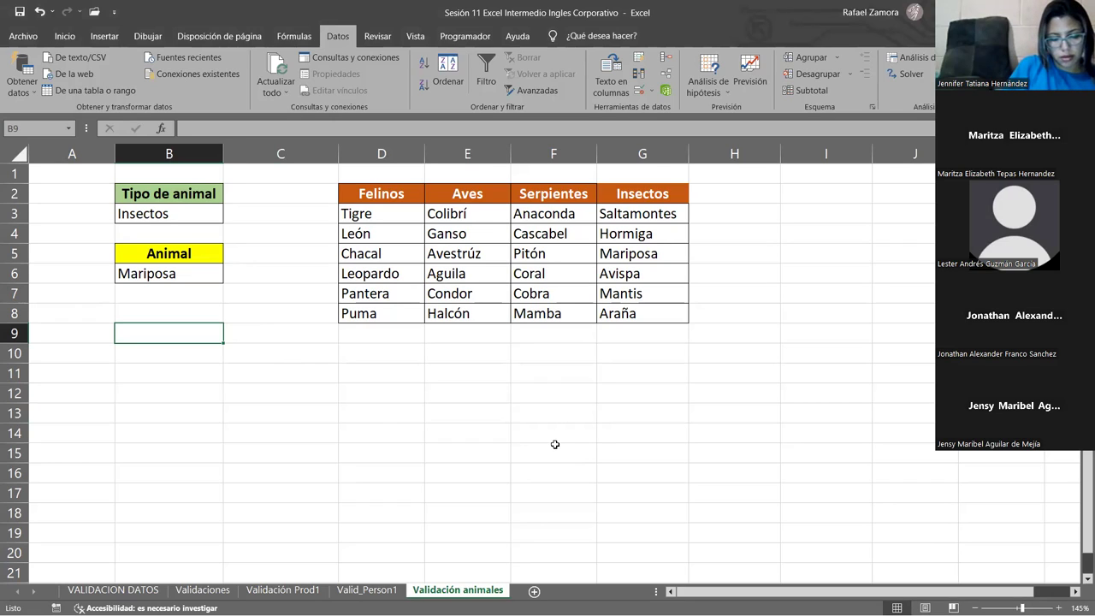
{"action": "left_click", "coordinate": [192, 219]}
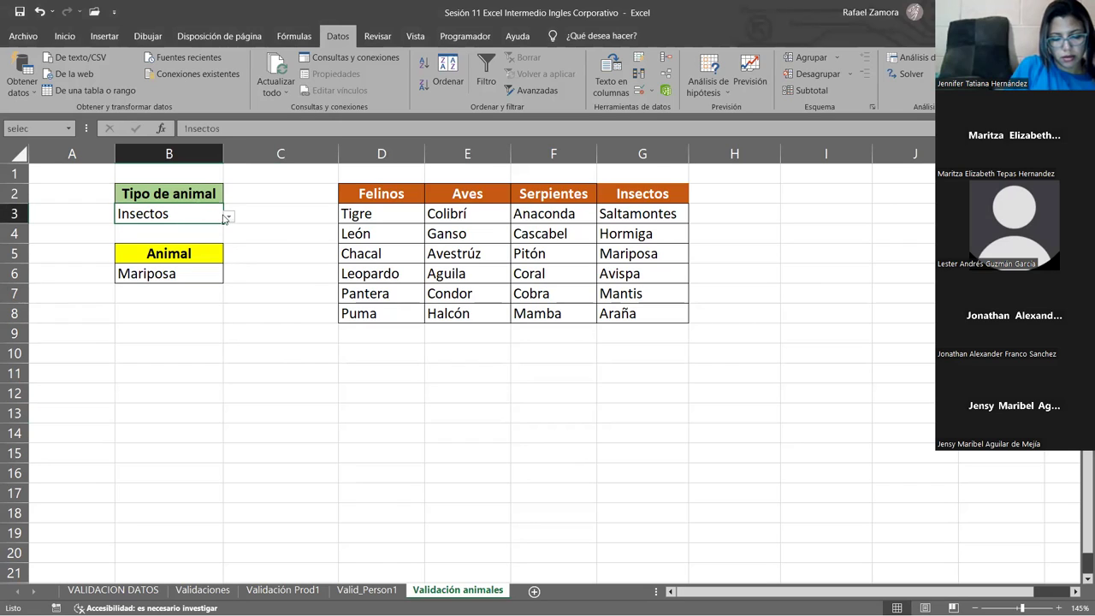
{"action": "left_click", "coordinate": [165, 276]}
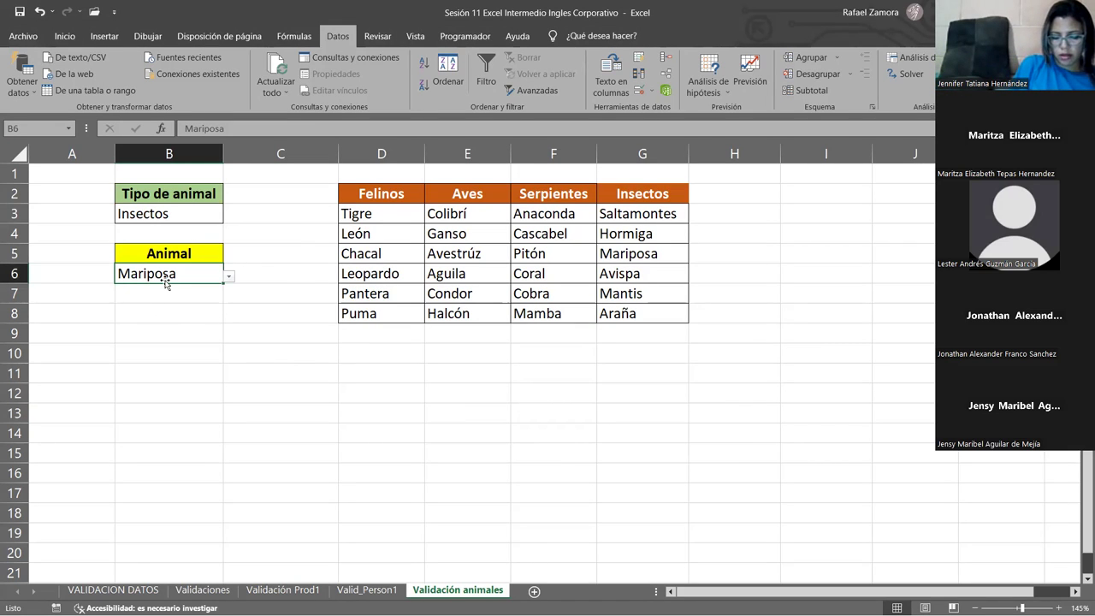
{"action": "left_click", "coordinate": [254, 337]}
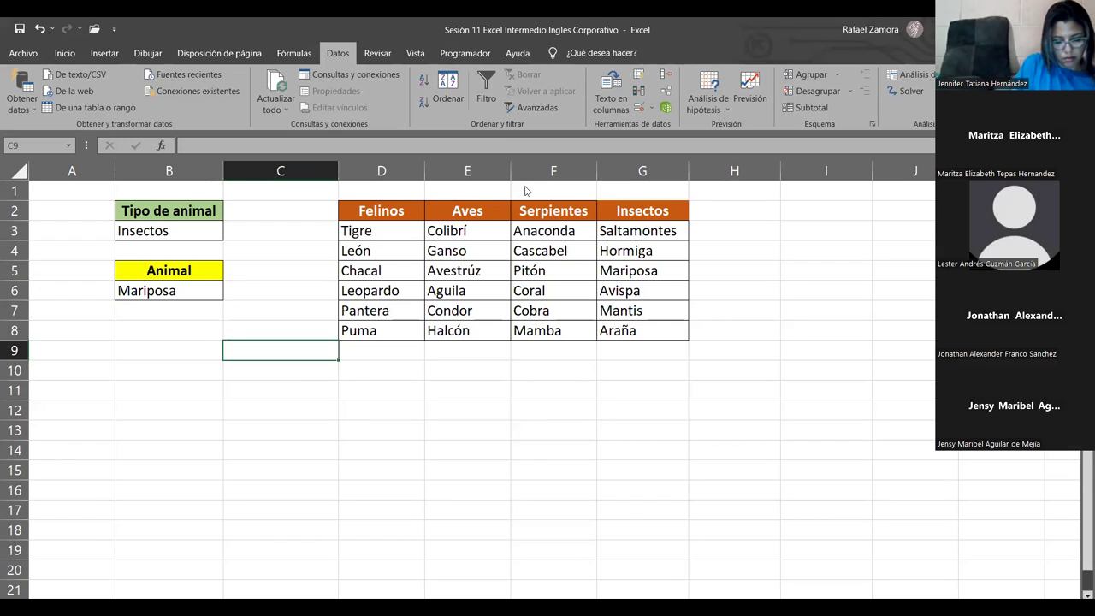
{"action": "left_click", "coordinate": [762, 464]}
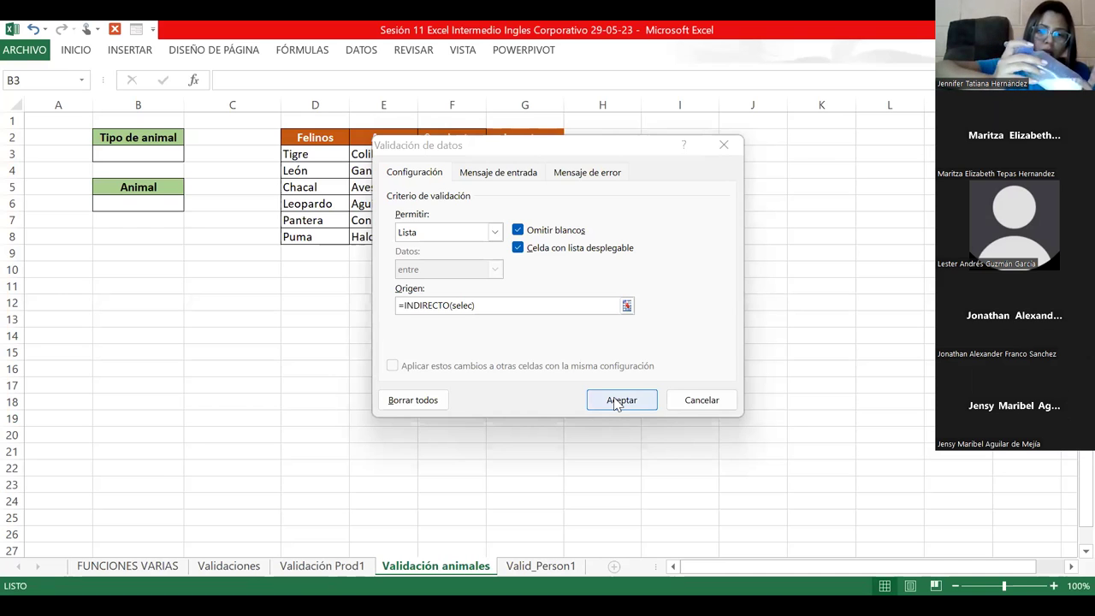
Confirm the =INDIRECTO(selec) source, dismiss the range-not-found error, and close Data Validation unapplied
{"action": "left_click", "coordinate": [616, 404]}
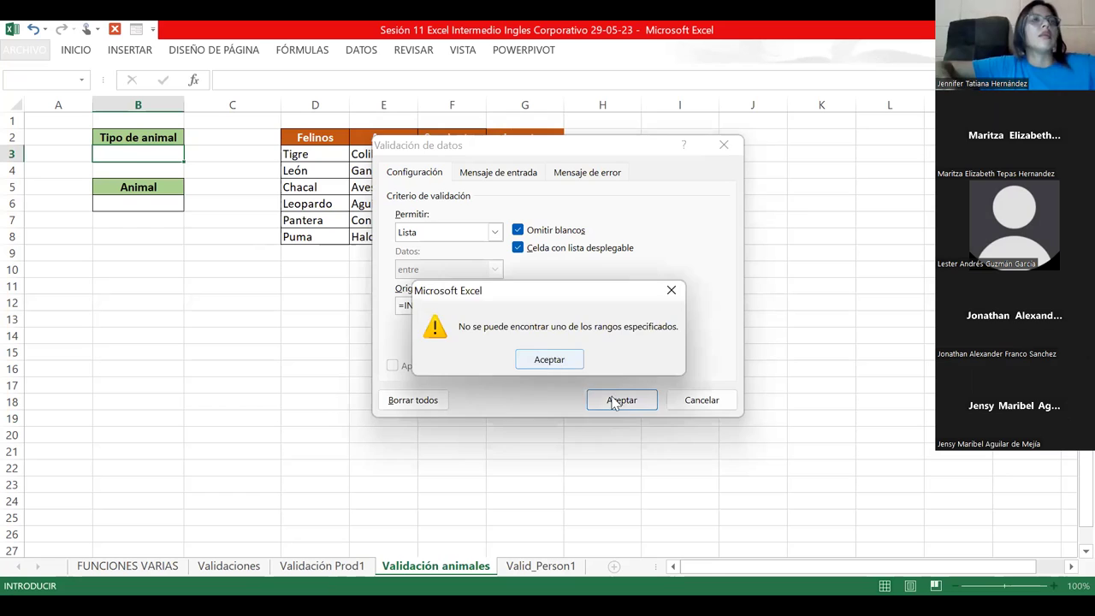
{"action": "key", "text": "Return"}
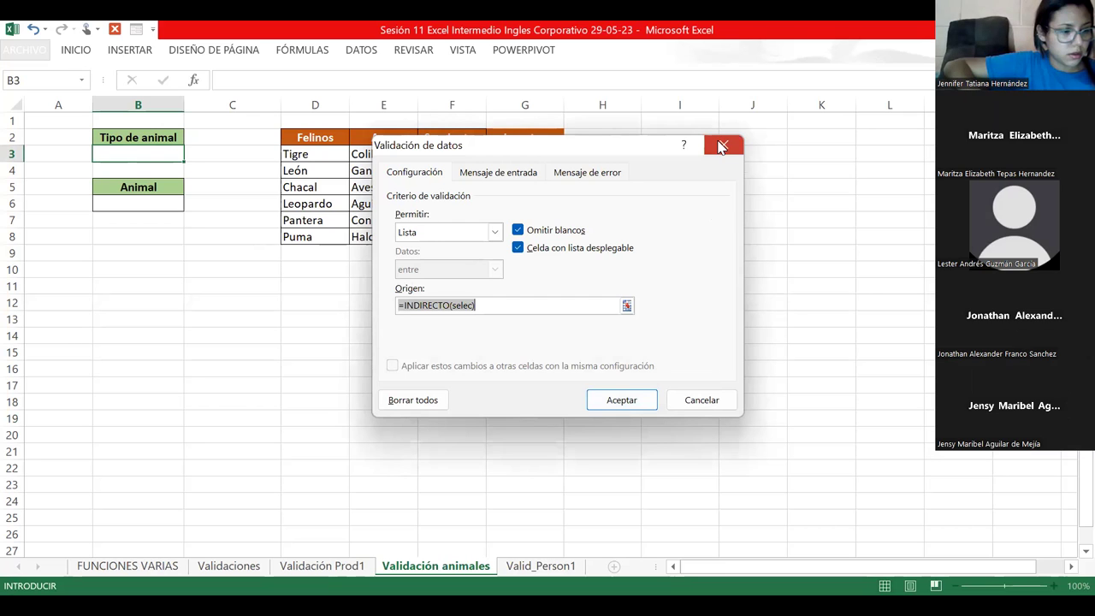
{"action": "left_click", "coordinate": [719, 143]}
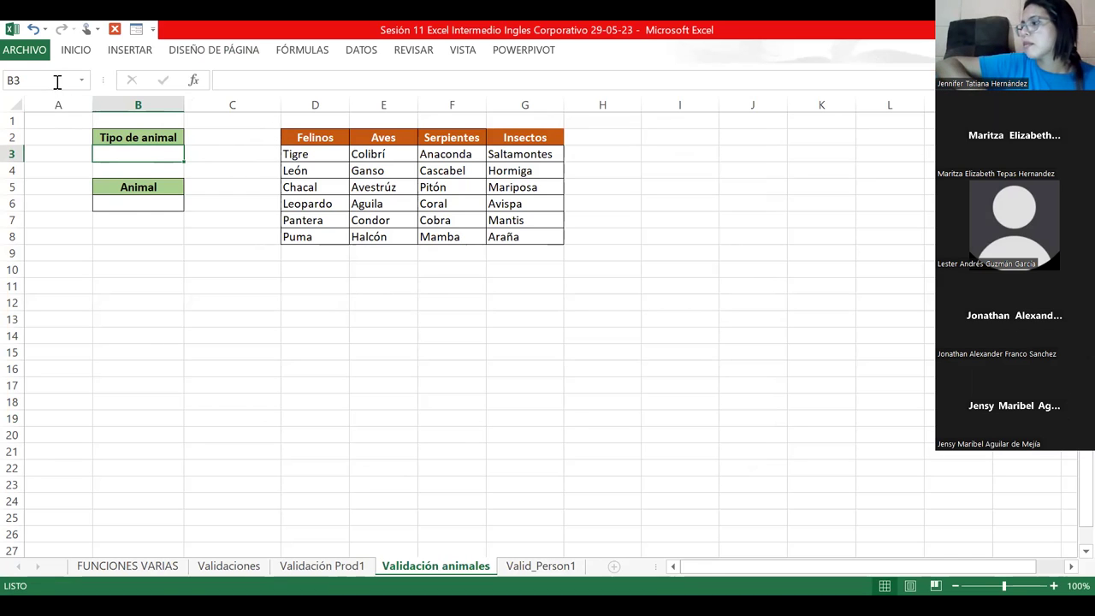
Name cell B3 'Selec' through the Name Box
{"action": "left_click", "coordinate": [83, 84]}
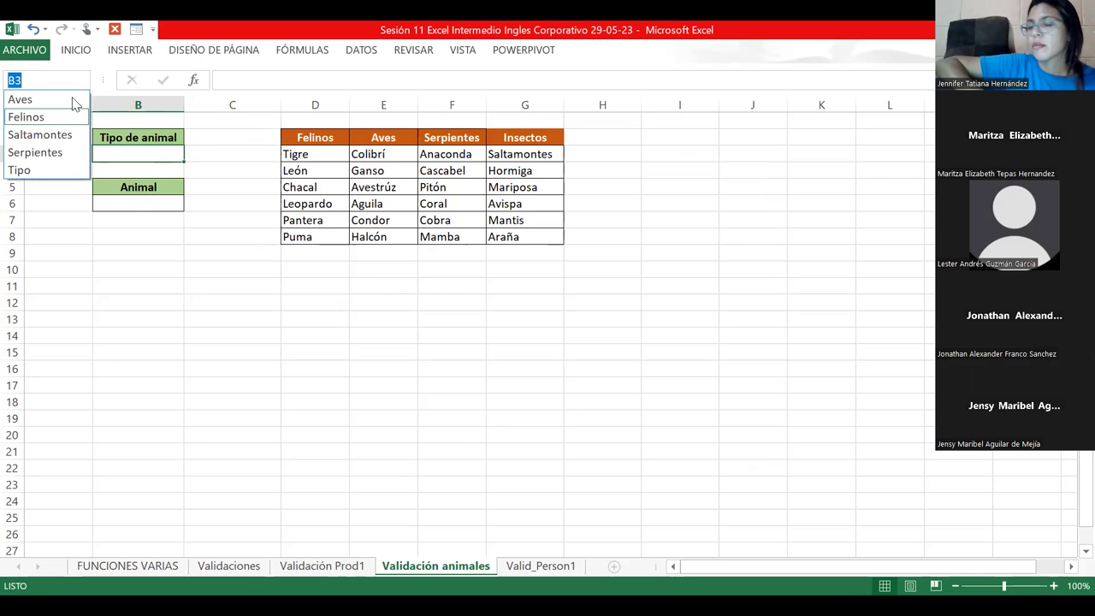
{"action": "key", "text": "Escape"}
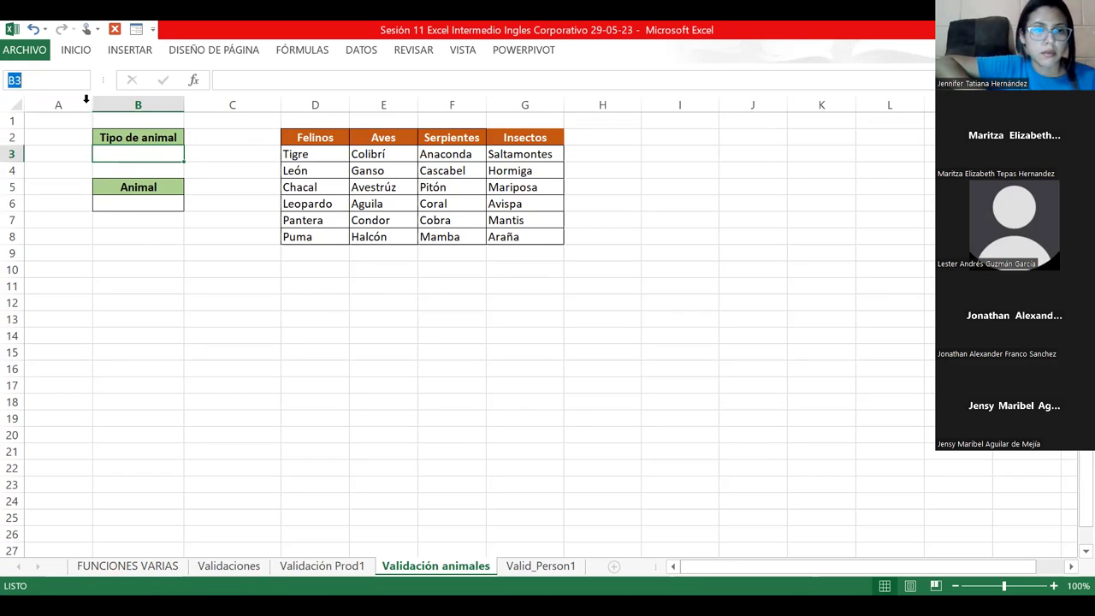
{"action": "left_click", "coordinate": [85, 83]}
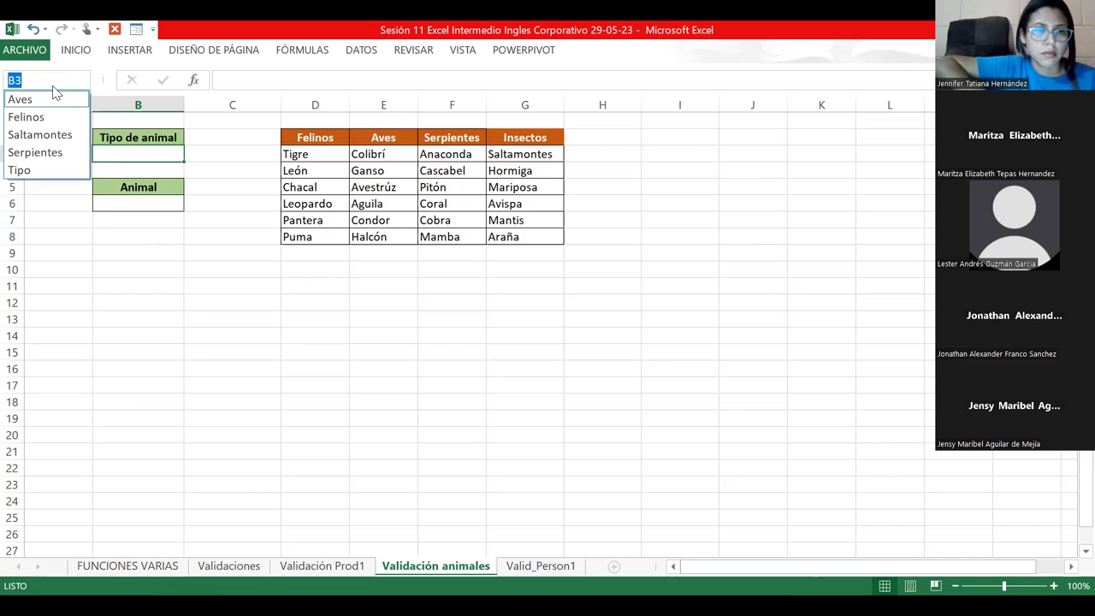
{"action": "type", "text": "s"}
{"action": "key", "text": "BackSpace"}
{"action": "type", "text": "S"}
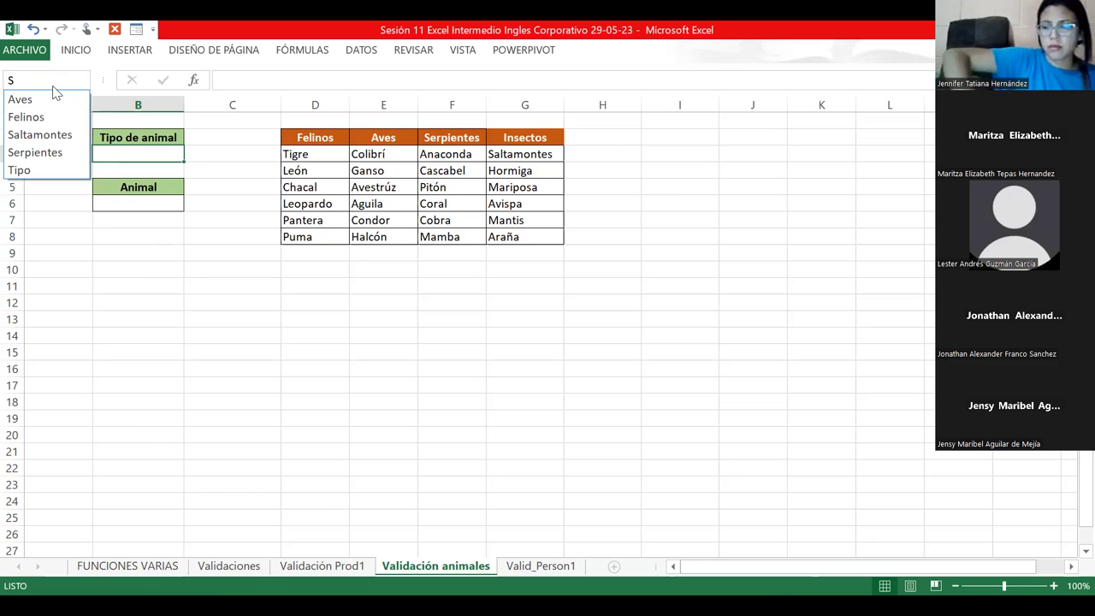
{"action": "type", "text": "elec"}
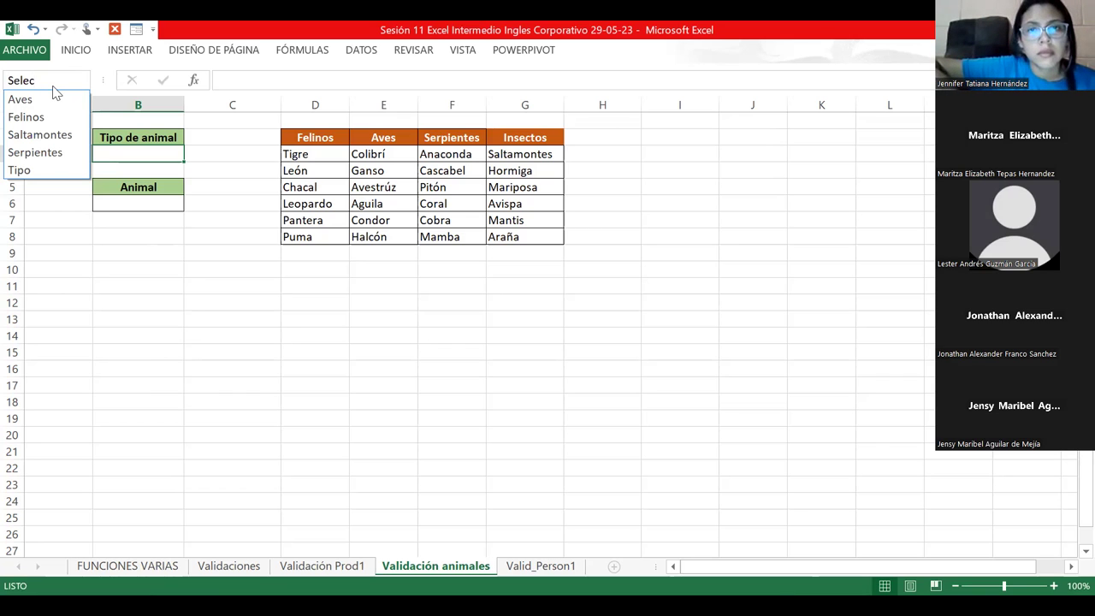
{"action": "key", "text": "Return"}
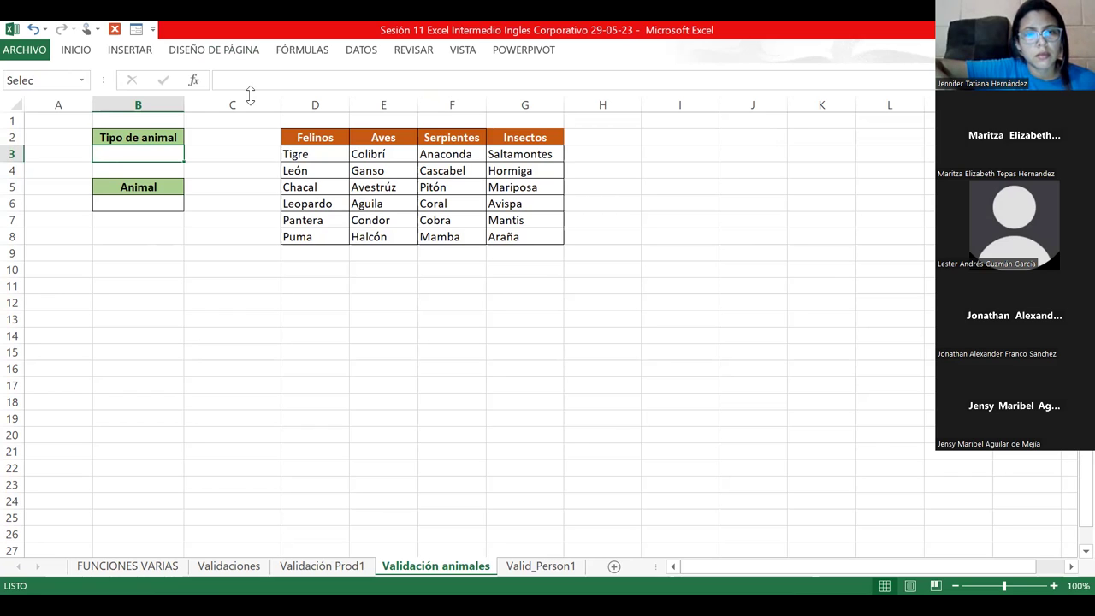
Open Data Validation for B3, set Allow to List, and start the source with '=' after dismissing the empty-source error
{"action": "left_click", "coordinate": [360, 51]}
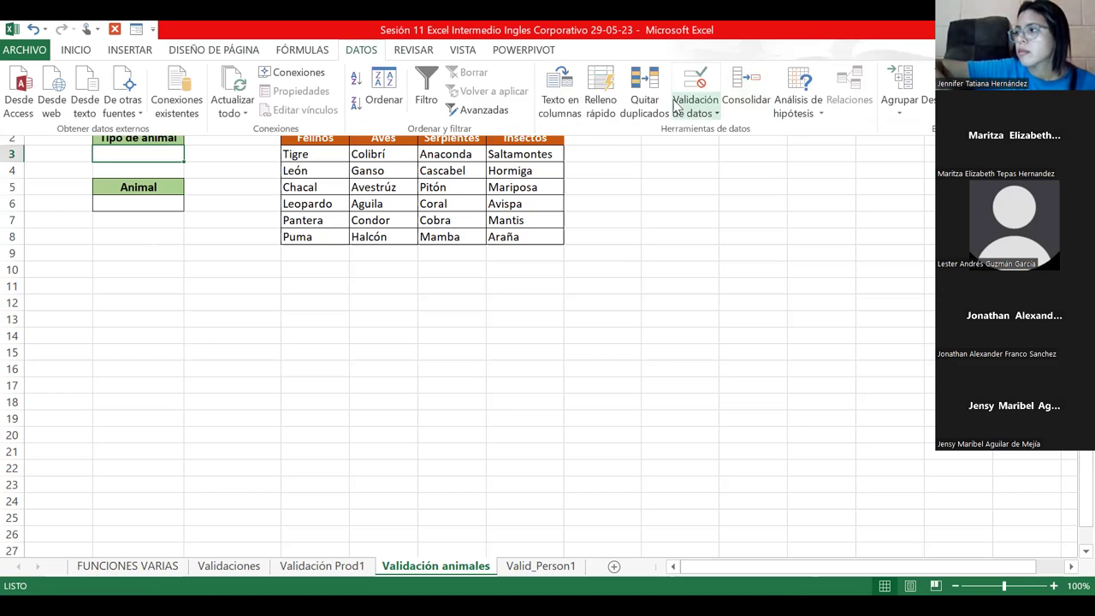
{"action": "left_click", "coordinate": [688, 104]}
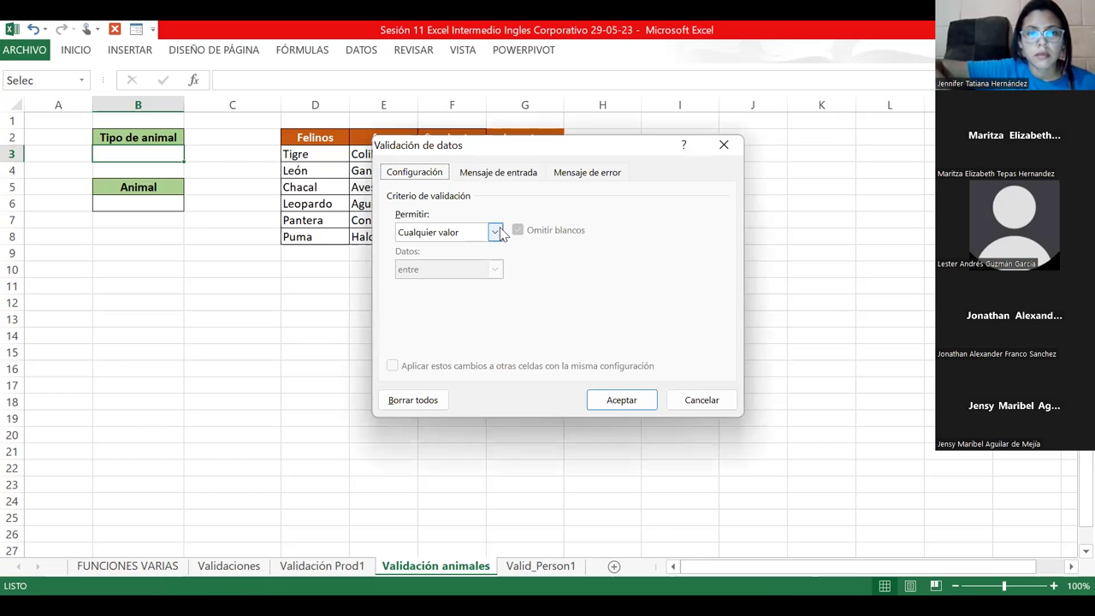
{"action": "left_click", "coordinate": [495, 231]}
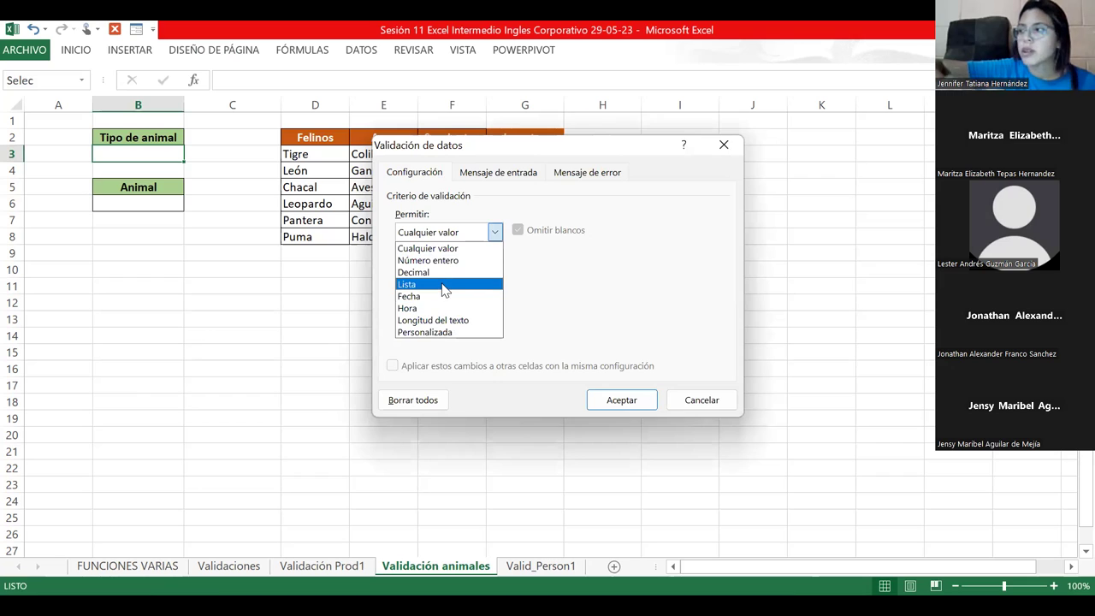
{"action": "left_click", "coordinate": [444, 287]}
{"action": "left_click", "coordinate": [554, 303]}
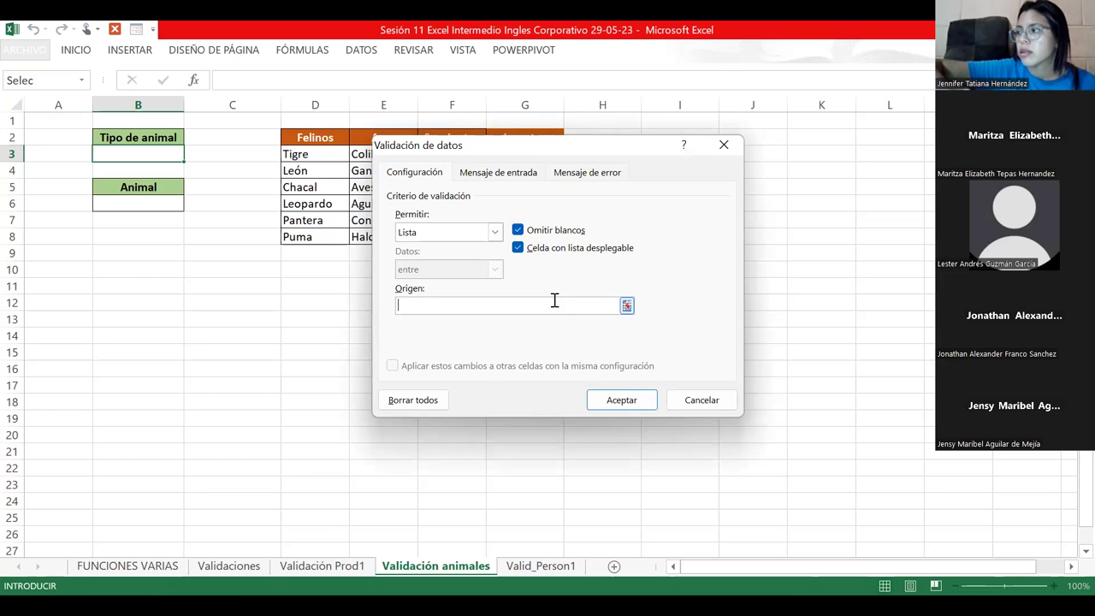
{"action": "type", "text": "="}
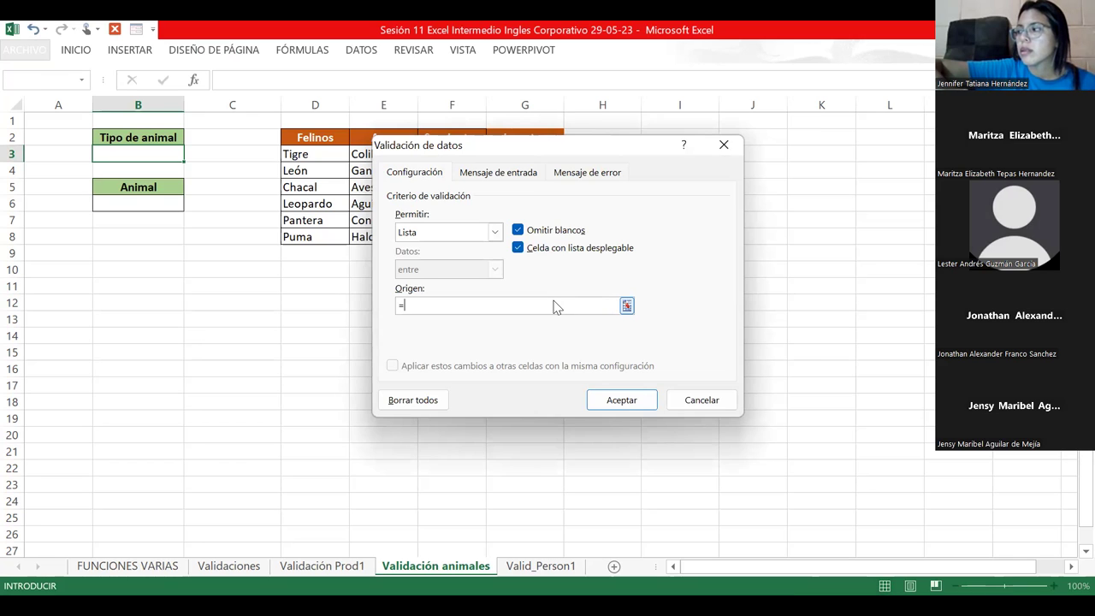
{"action": "key", "text": "Return"}
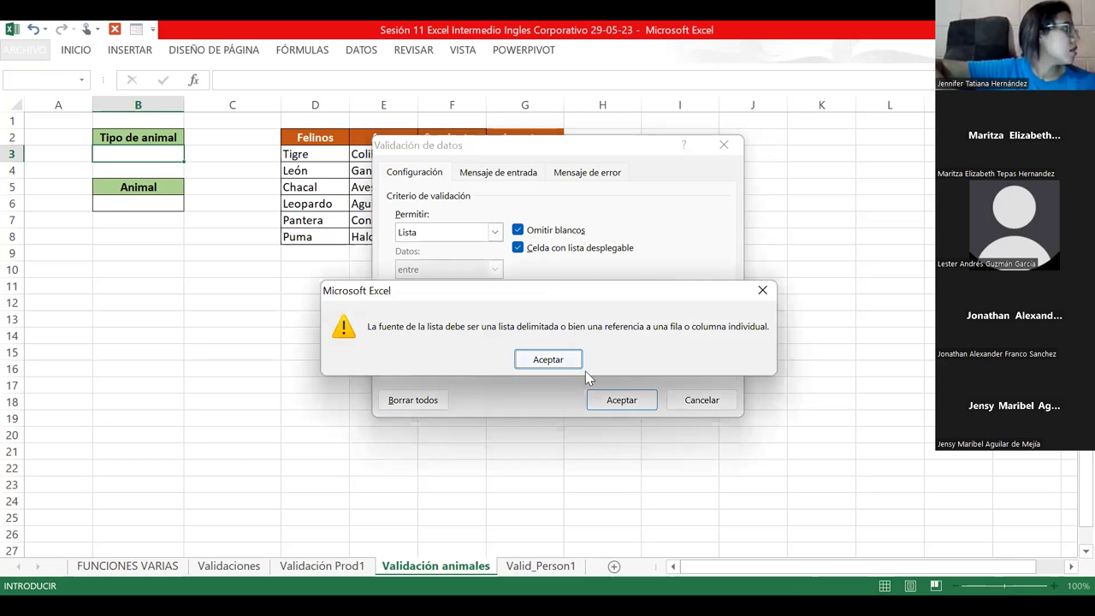
{"action": "left_click", "coordinate": [552, 360]}
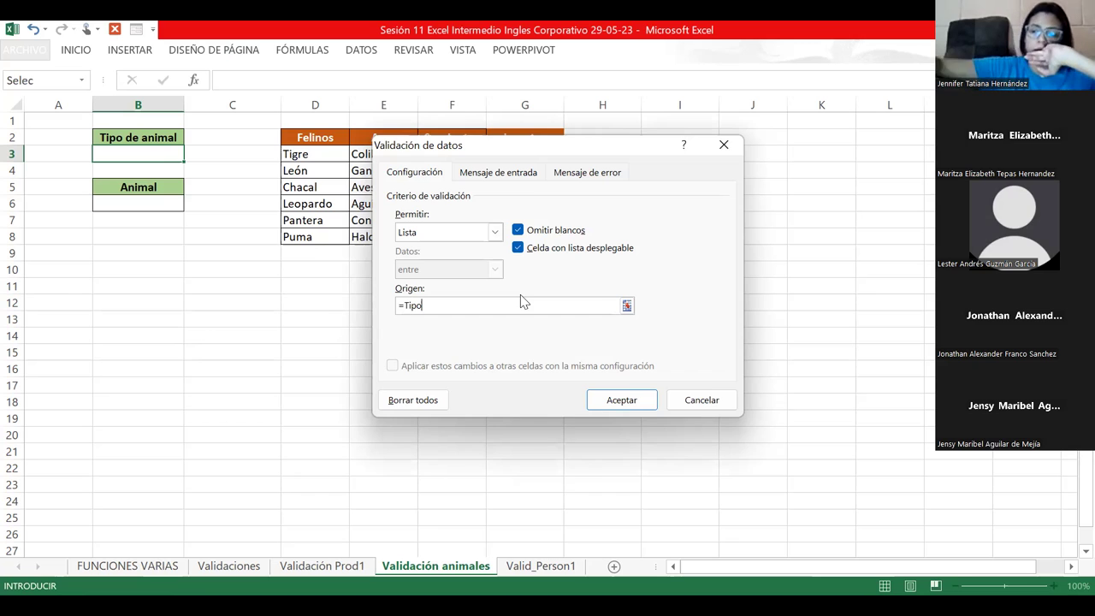
Apply the Tipo list to B3, check it offers Felinos, Aves, Serpientes and Insectos, then select B6
{"action": "left_click", "coordinate": [622, 399]}
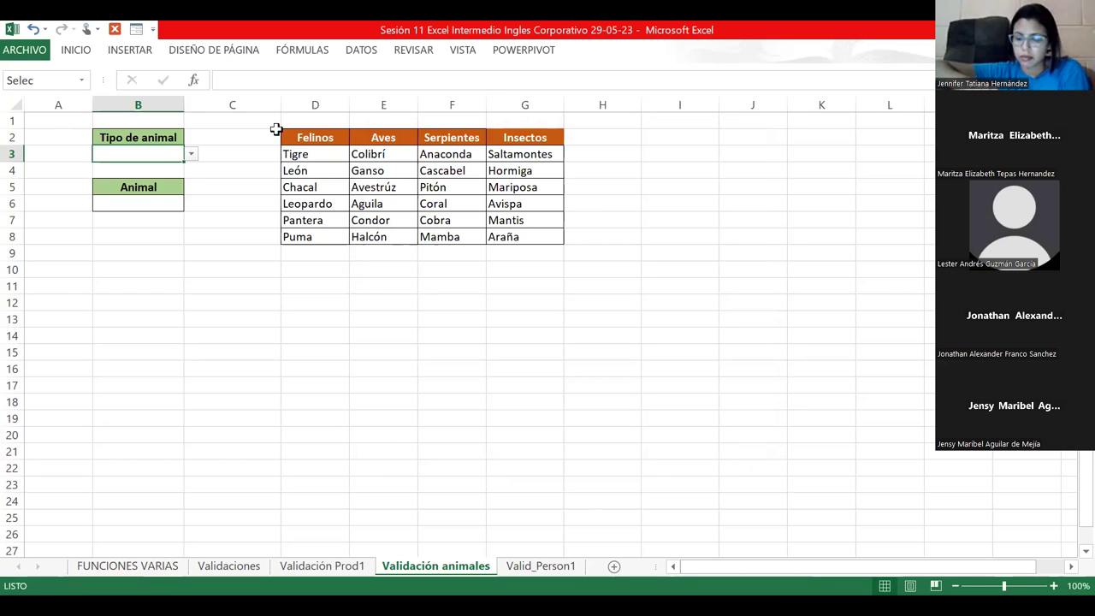
{"action": "left_click", "coordinate": [192, 157]}
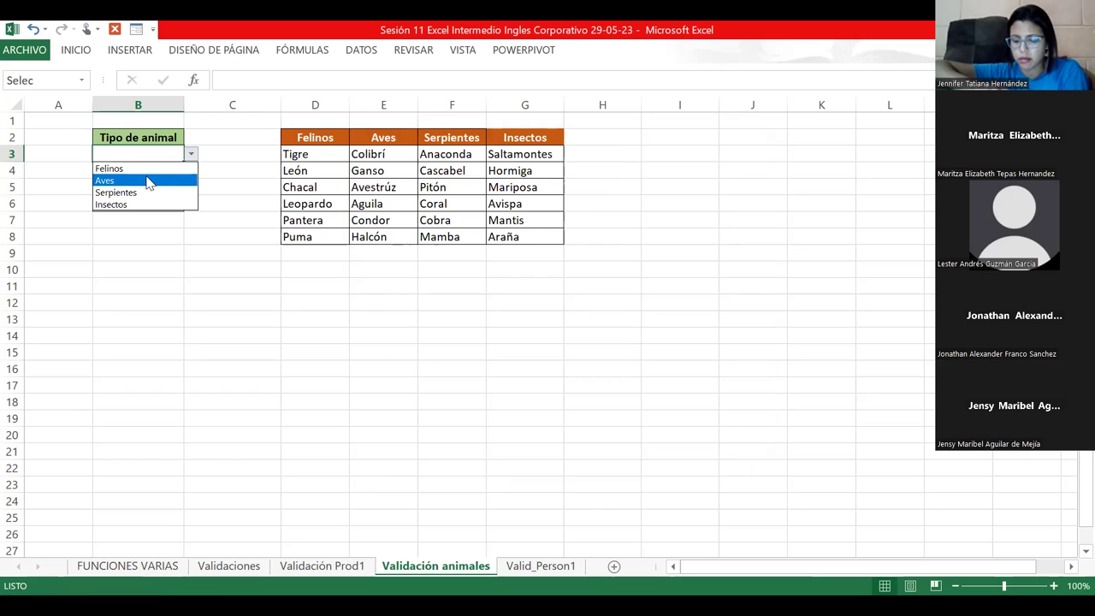
{"action": "key", "text": "Escape"}
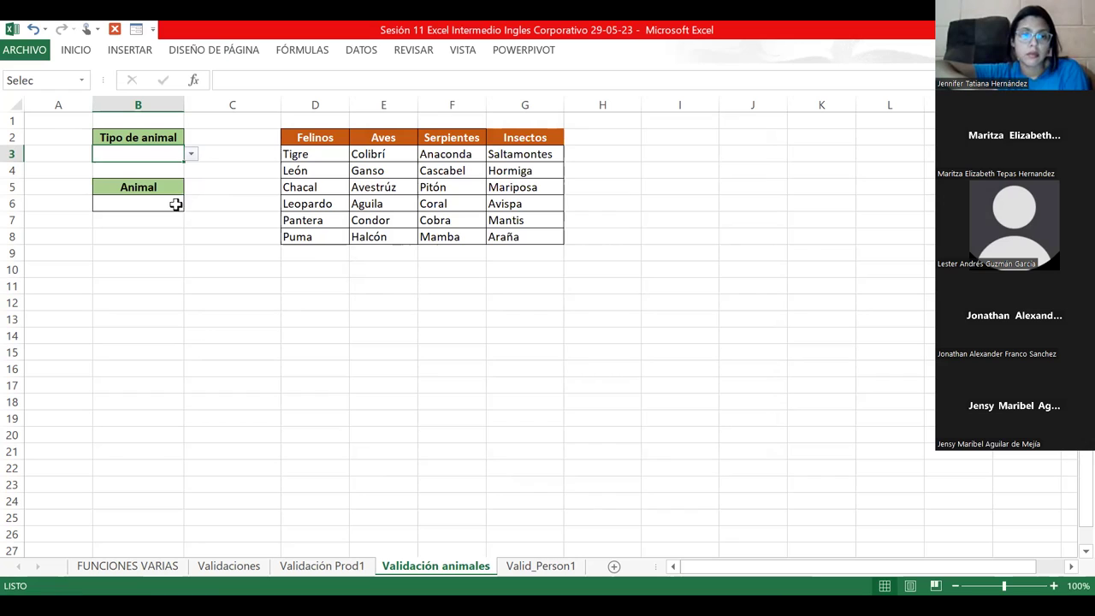
{"action": "left_click", "coordinate": [176, 206]}
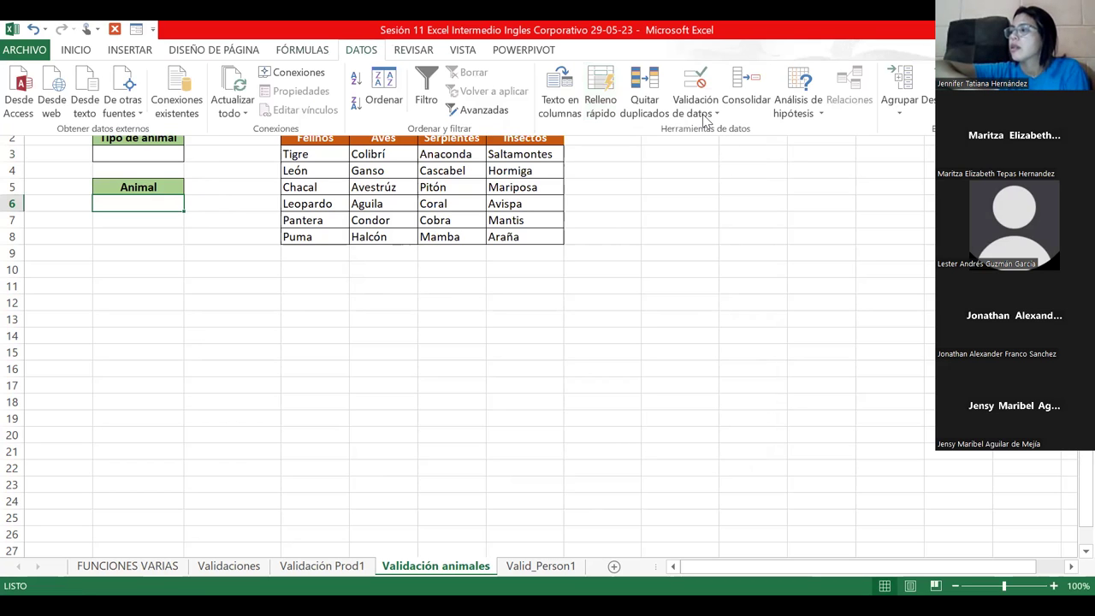
Give B6 a Lista validation with source =INDIRECTO(Selec), accepting the source error warning
{"action": "left_click", "coordinate": [705, 114]}
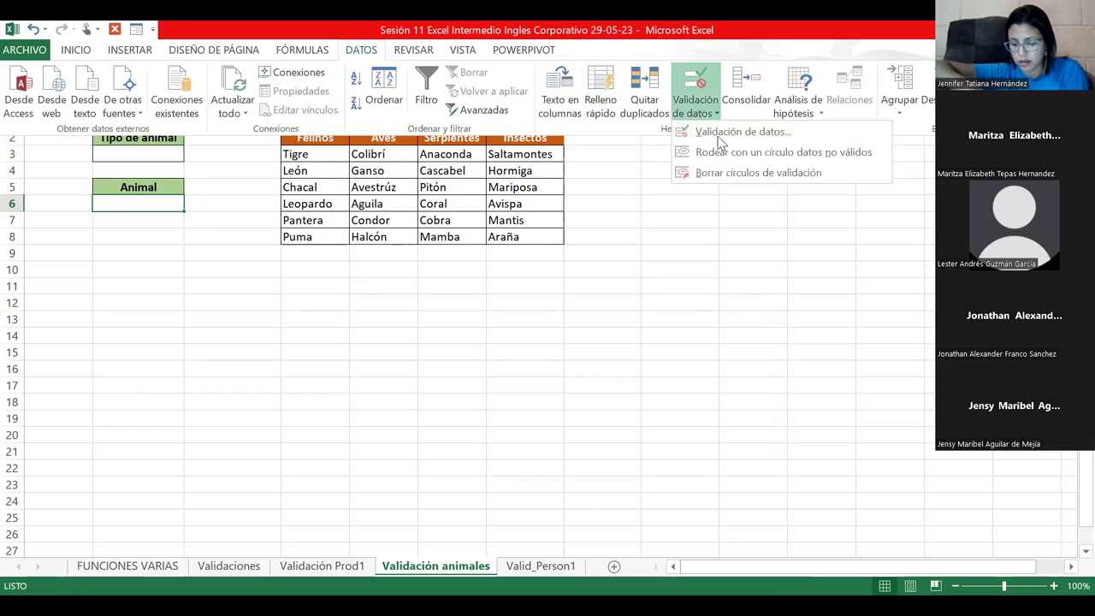
{"action": "left_click", "coordinate": [727, 137]}
{"action": "left_click", "coordinate": [499, 234]}
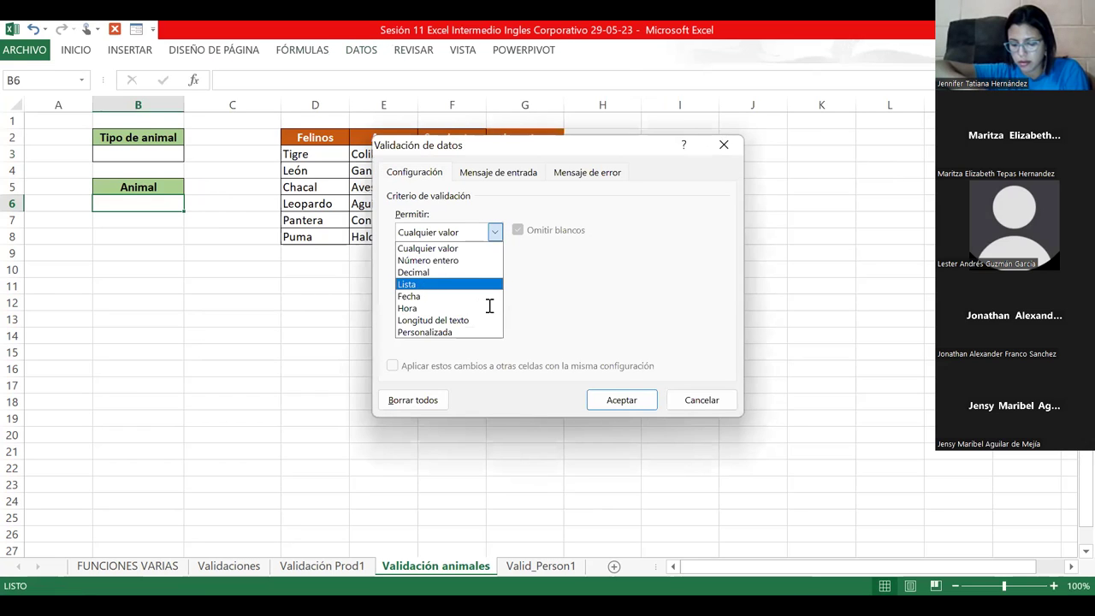
{"action": "left_click", "coordinate": [445, 284]}
{"action": "left_click", "coordinate": [465, 306]}
{"action": "type", "text": "=IN"}
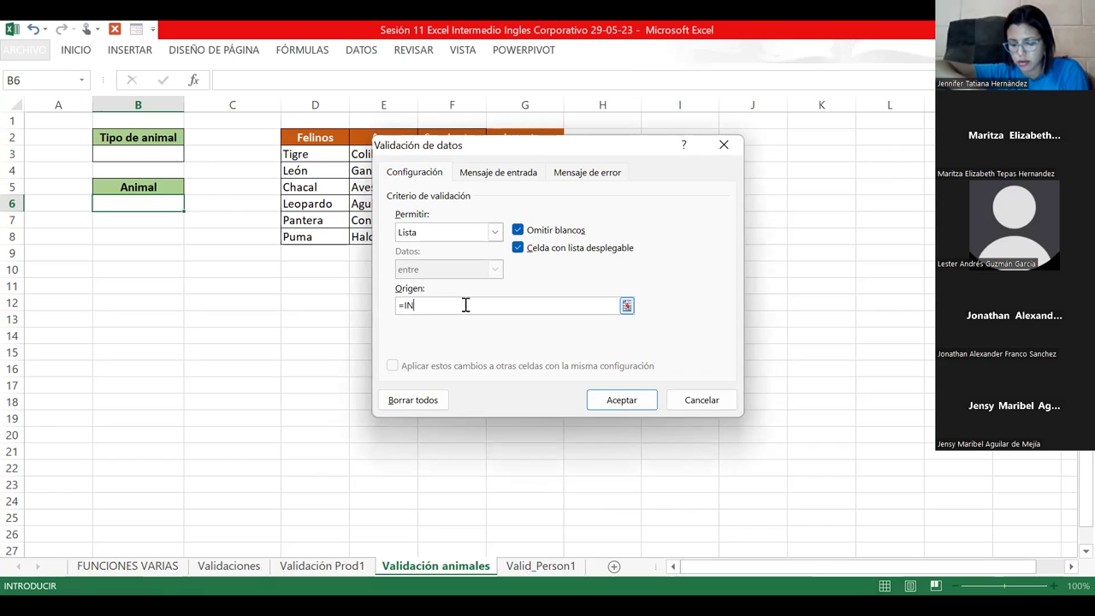
{"action": "type", "text": "DIRET"}
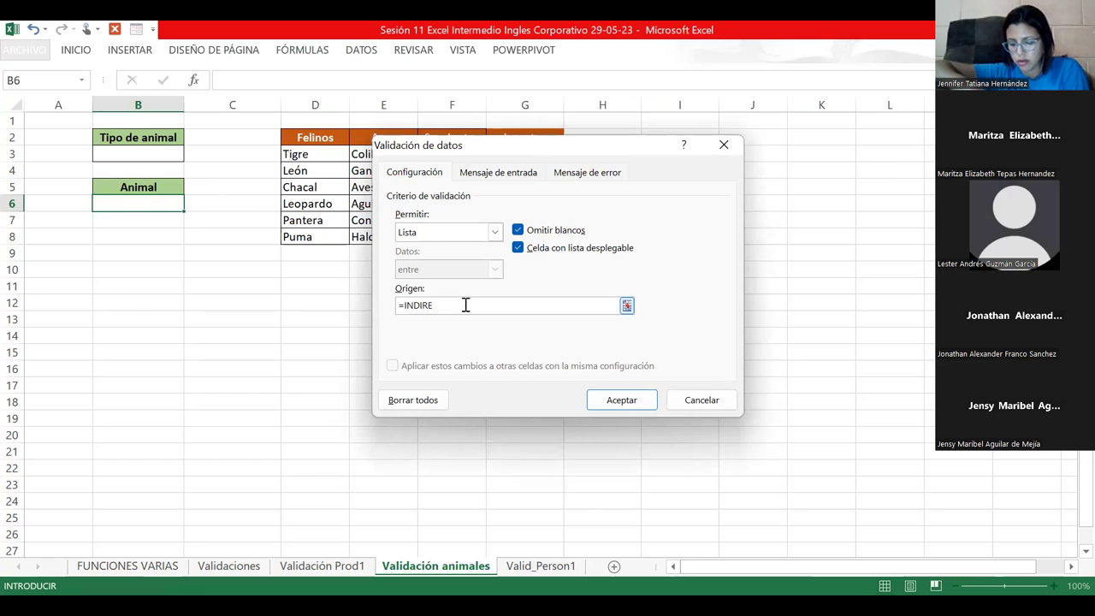
{"action": "type", "text": "O"}
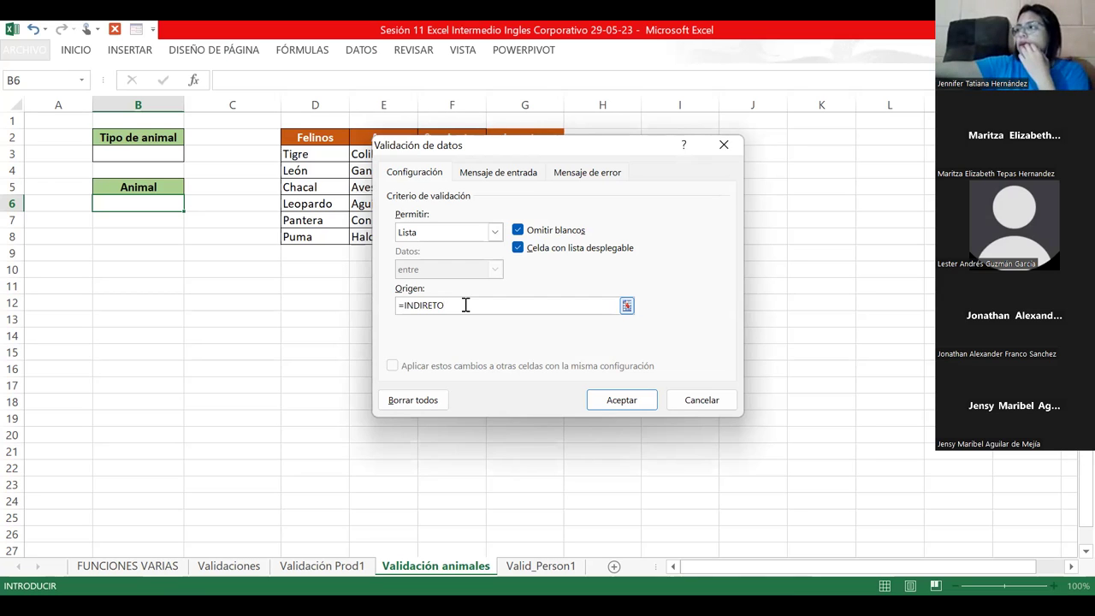
{"action": "key", "text": "BackSpace"}
{"action": "key", "text": "BackSpace"}
{"action": "type", "text": "CTO(Selec)"}
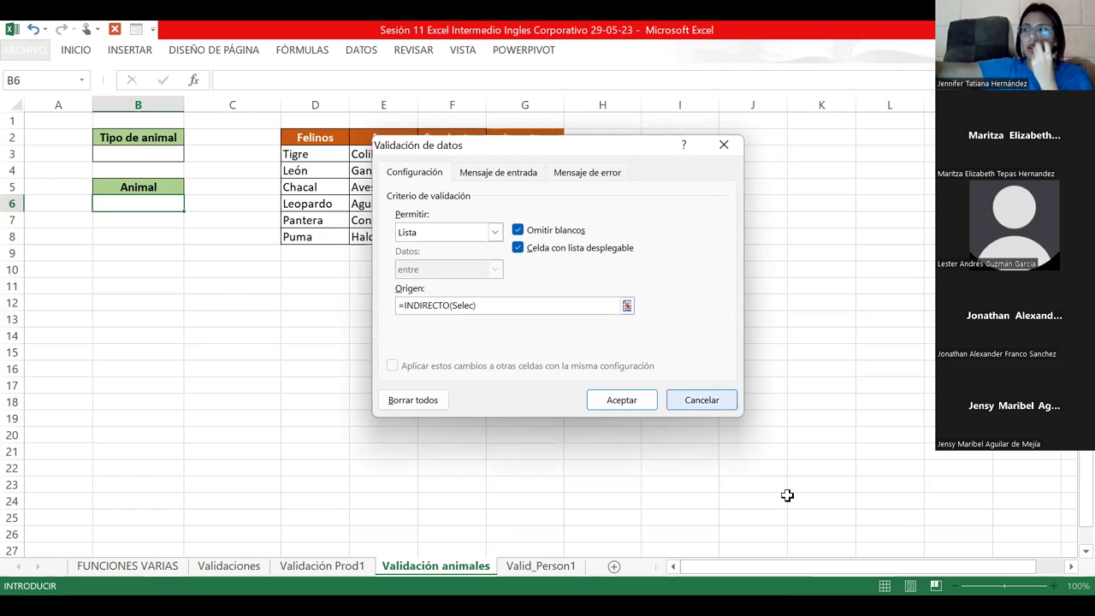
{"action": "left_click", "coordinate": [619, 402]}
{"action": "left_click", "coordinate": [514, 360]}
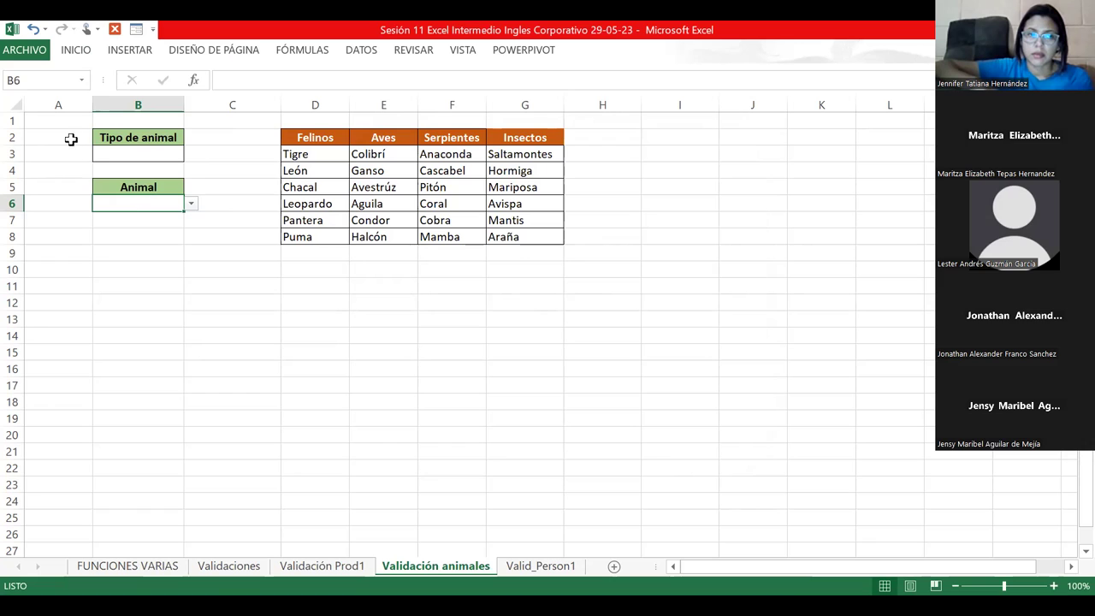
Choose Felinos as the animal type in B3
{"action": "left_click", "coordinate": [146, 139]}
{"action": "left_click", "coordinate": [176, 154]}
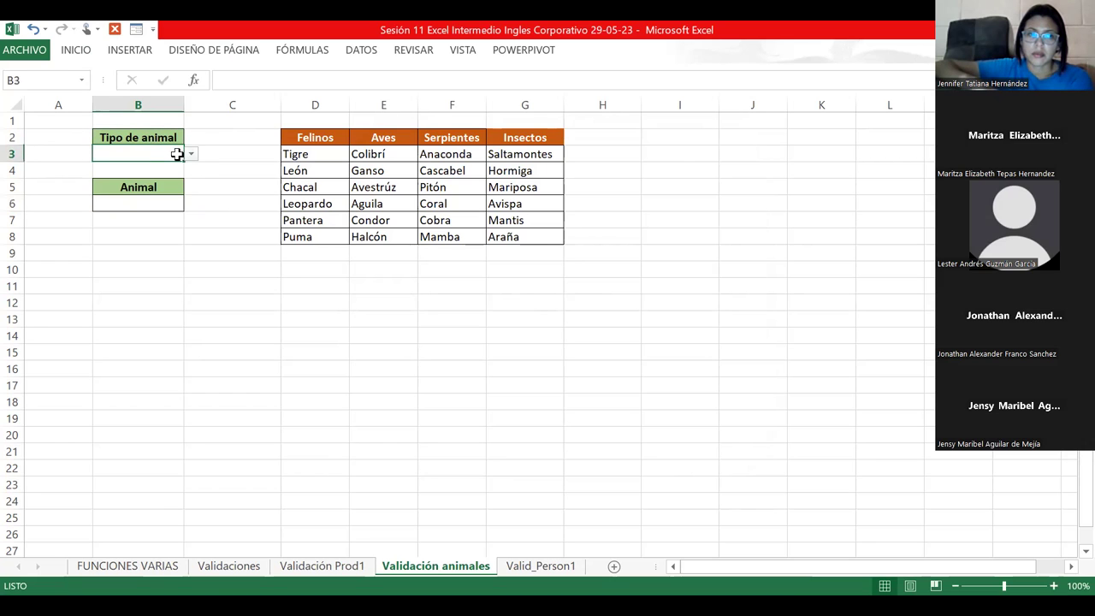
{"action": "left_click", "coordinate": [191, 154]}
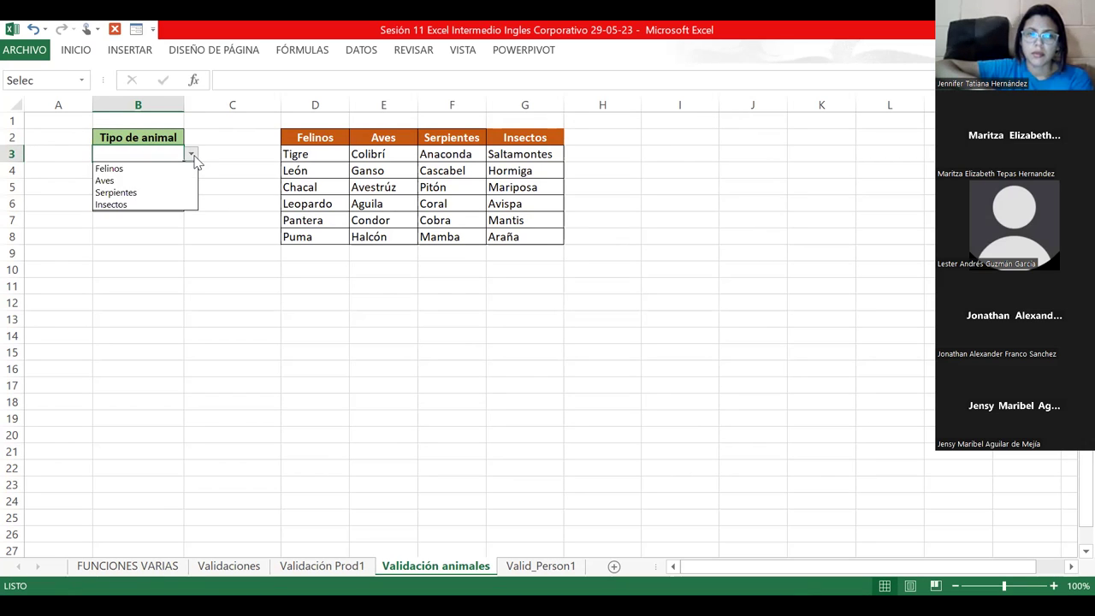
{"action": "left_click", "coordinate": [171, 169]}
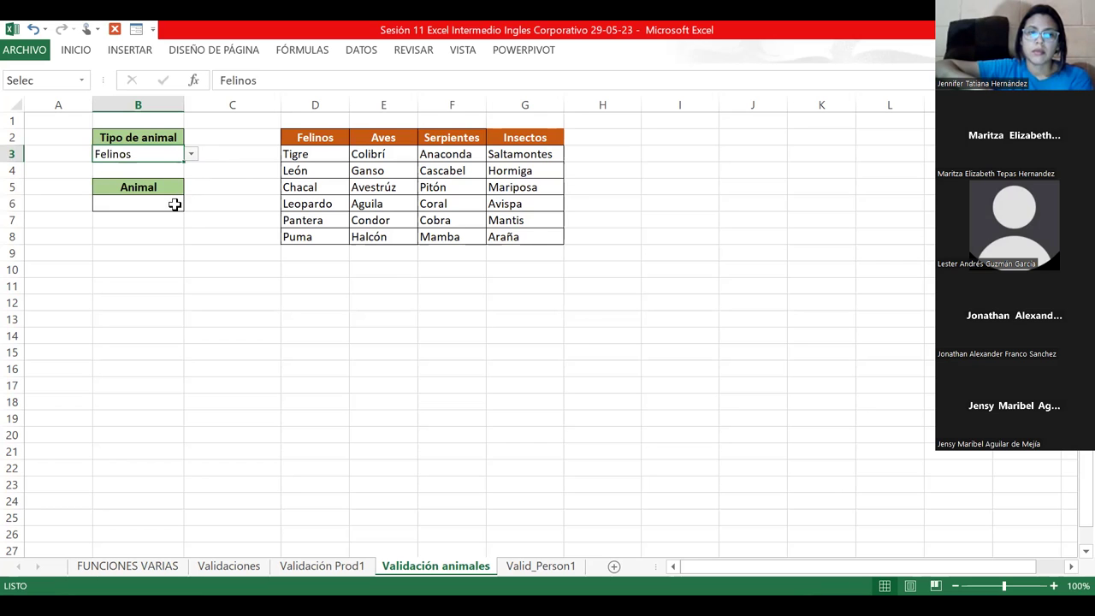
Open B6's drop-down to check it lists the cats Tigre through Puma
{"action": "left_click", "coordinate": [174, 203]}
{"action": "left_click", "coordinate": [192, 206]}
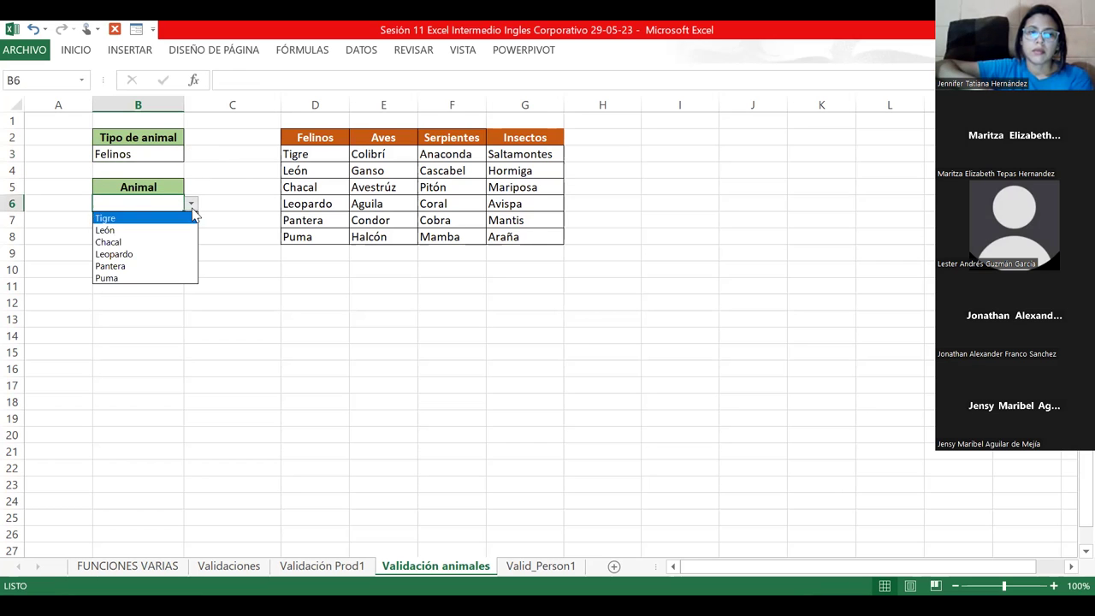
{"action": "scroll", "coordinate": [139, 274], "scroll_direction": "down", "scroll_amount": 1}
{"action": "scroll", "coordinate": [154, 180], "scroll_direction": "up", "scroll_amount": 1}
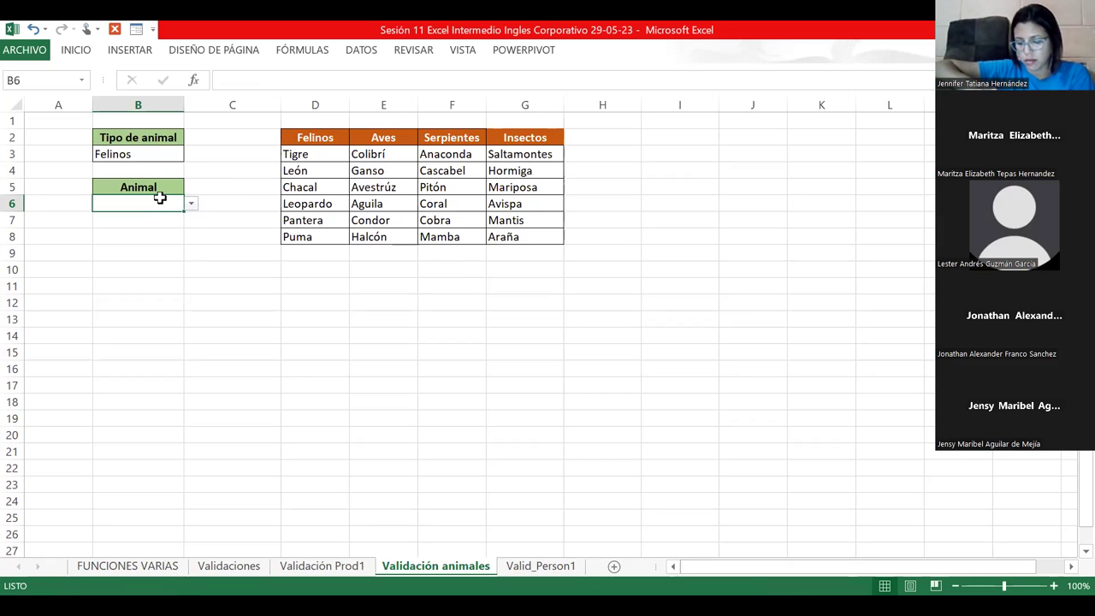
{"action": "left_click", "coordinate": [202, 248]}
{"action": "left_click", "coordinate": [25, 49]}
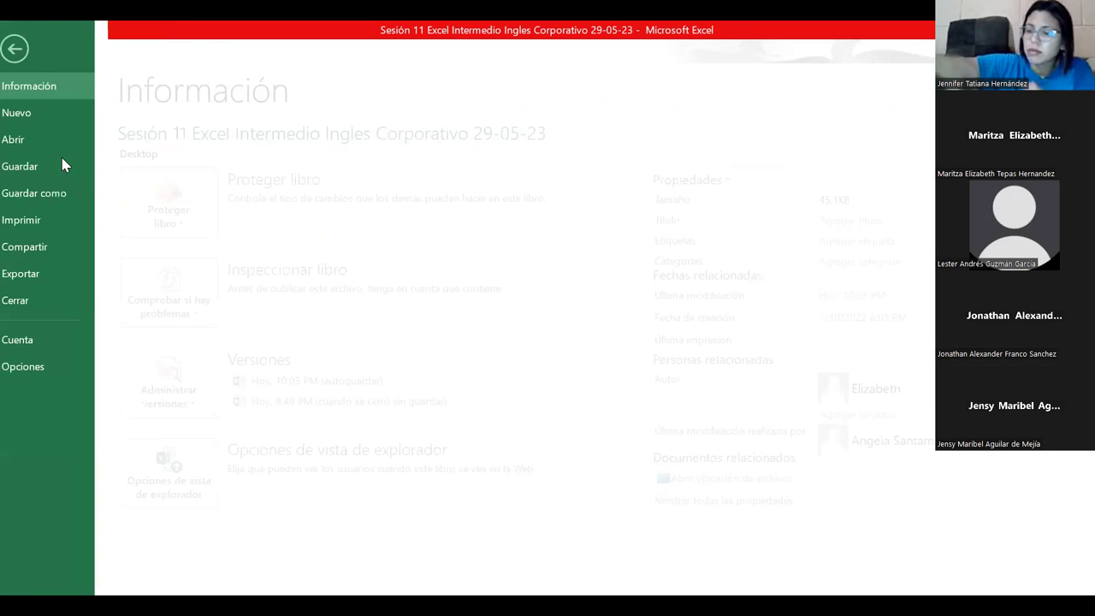
{"action": "left_click", "coordinate": [28, 49]}
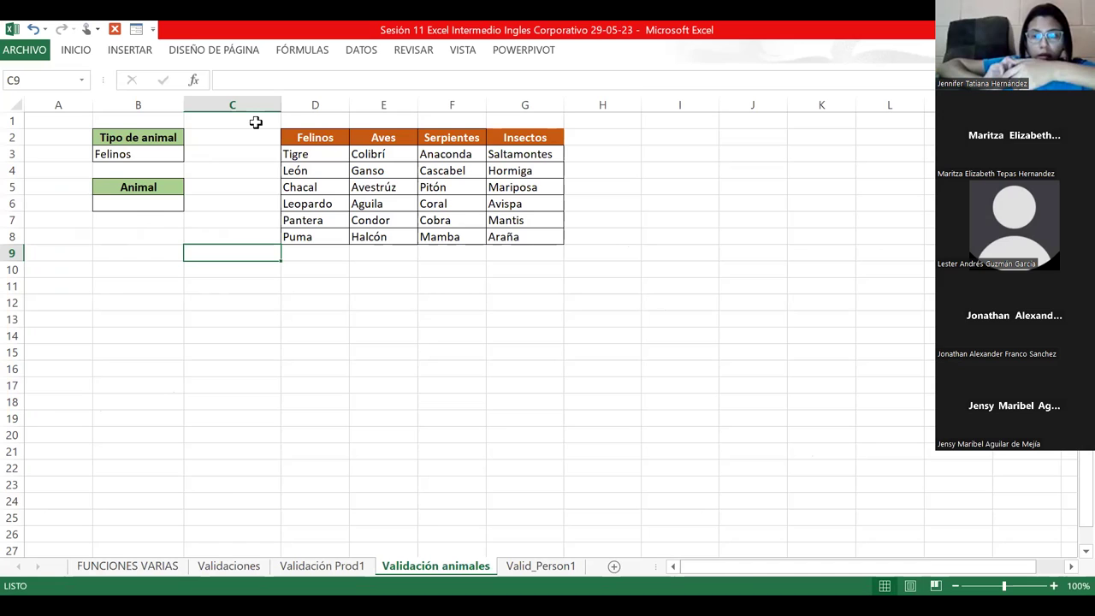
Change the animal type in B3 to Serpientes
{"action": "key", "text": "Left"}
{"action": "key", "text": "Up"}
{"action": "key", "text": "Up"}
{"action": "key", "text": "Up"}
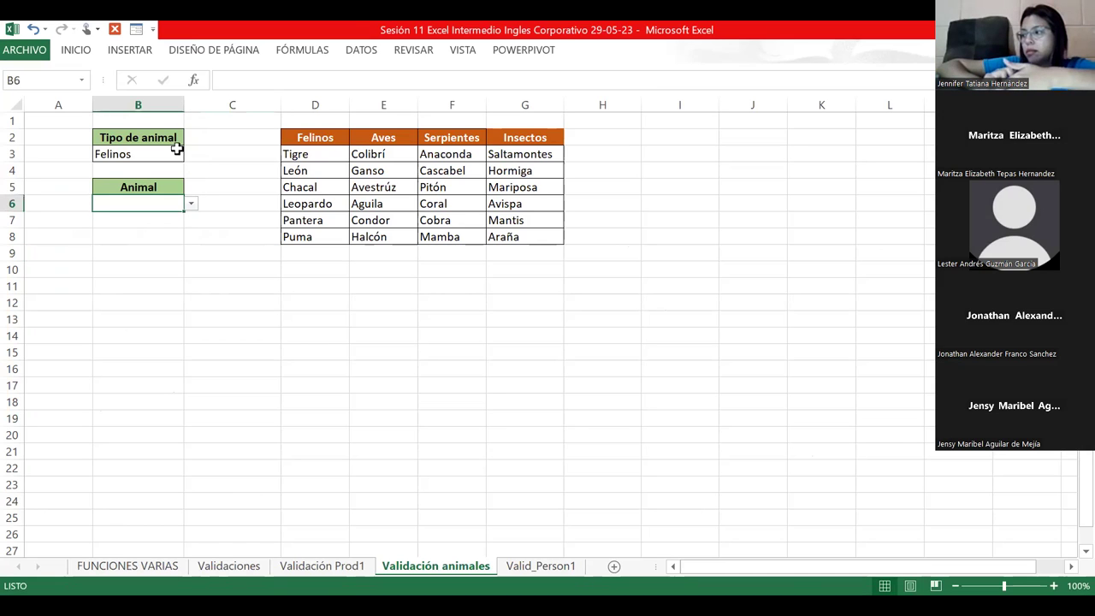
{"action": "key", "text": "Up"}
{"action": "key", "text": "Up"}
{"action": "key", "text": "Up"}
{"action": "left_click", "coordinate": [190, 154]}
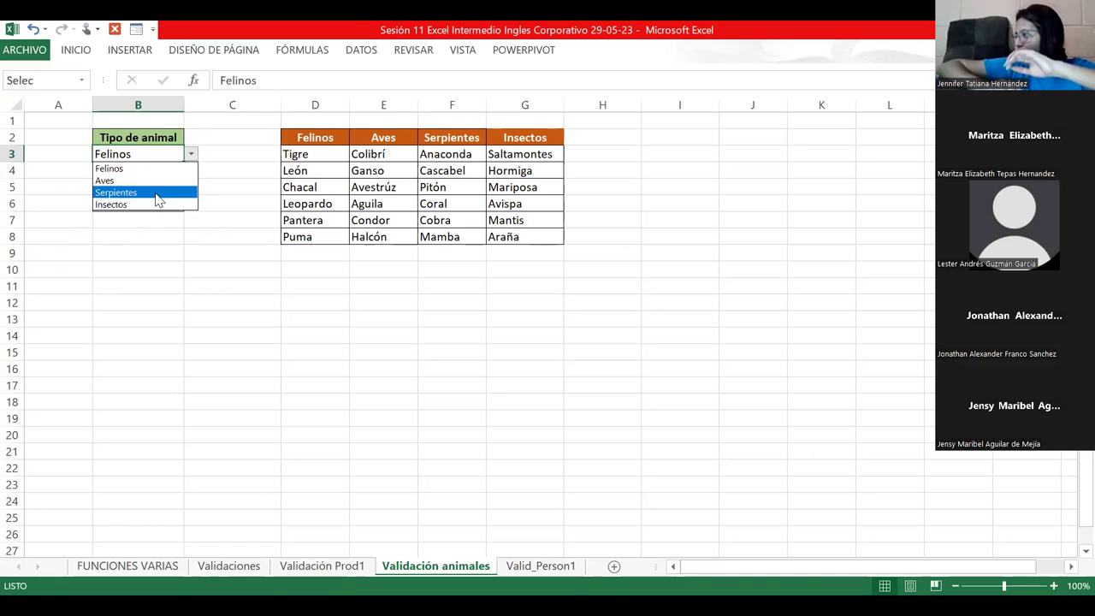
{"action": "left_click", "coordinate": [162, 188]}
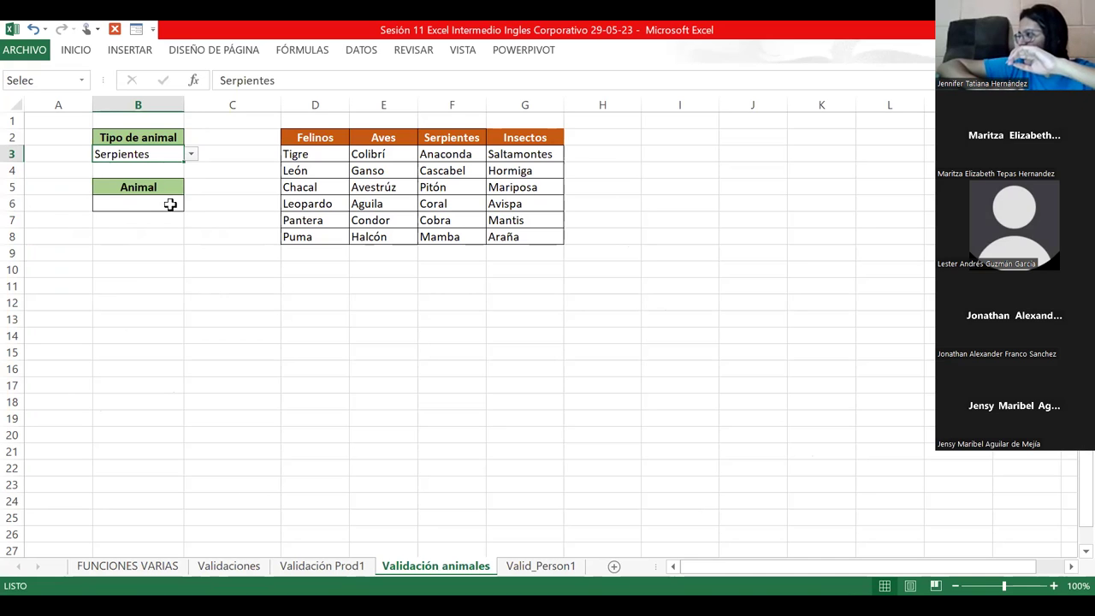
Check B6's drop-down lists the snakes Anaconda through Mamba, then return to B3
{"action": "left_click", "coordinate": [170, 203]}
{"action": "left_click", "coordinate": [191, 204]}
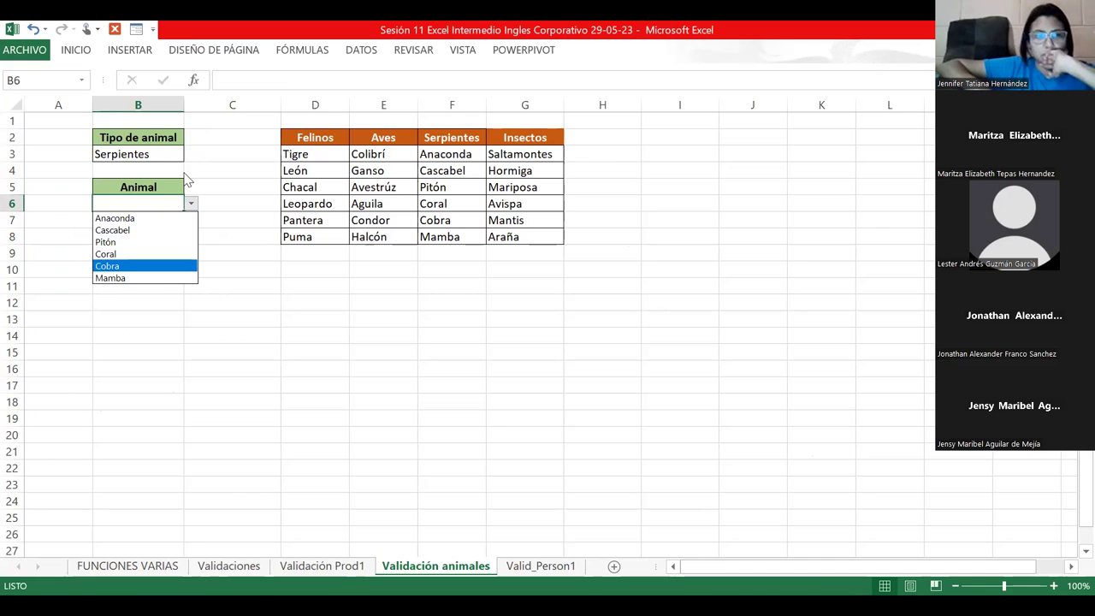
{"action": "key", "text": "Escape"}
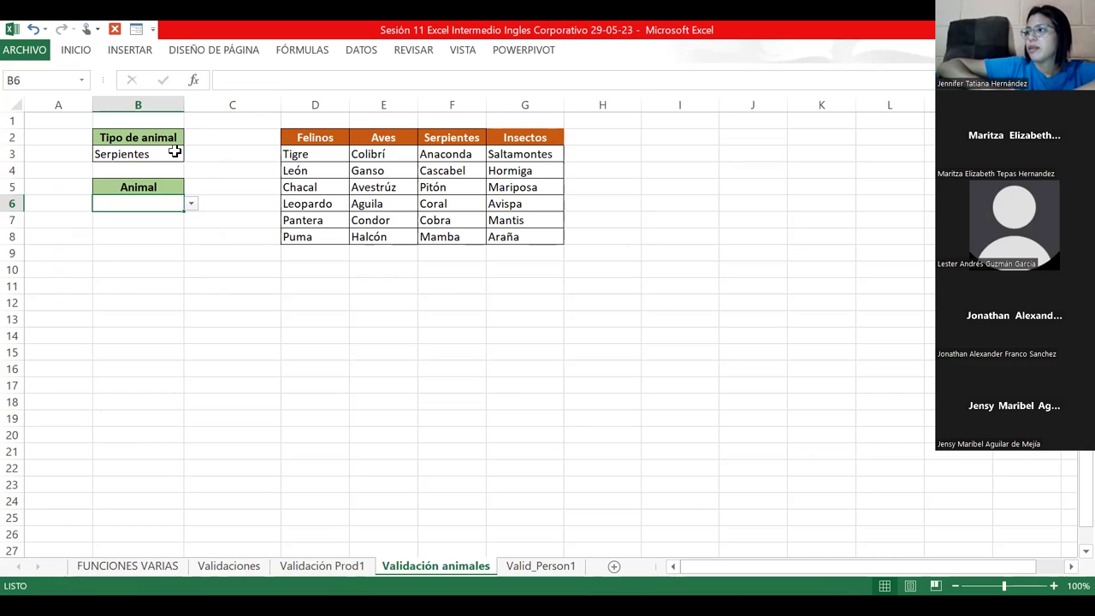
{"action": "left_click", "coordinate": [175, 152]}
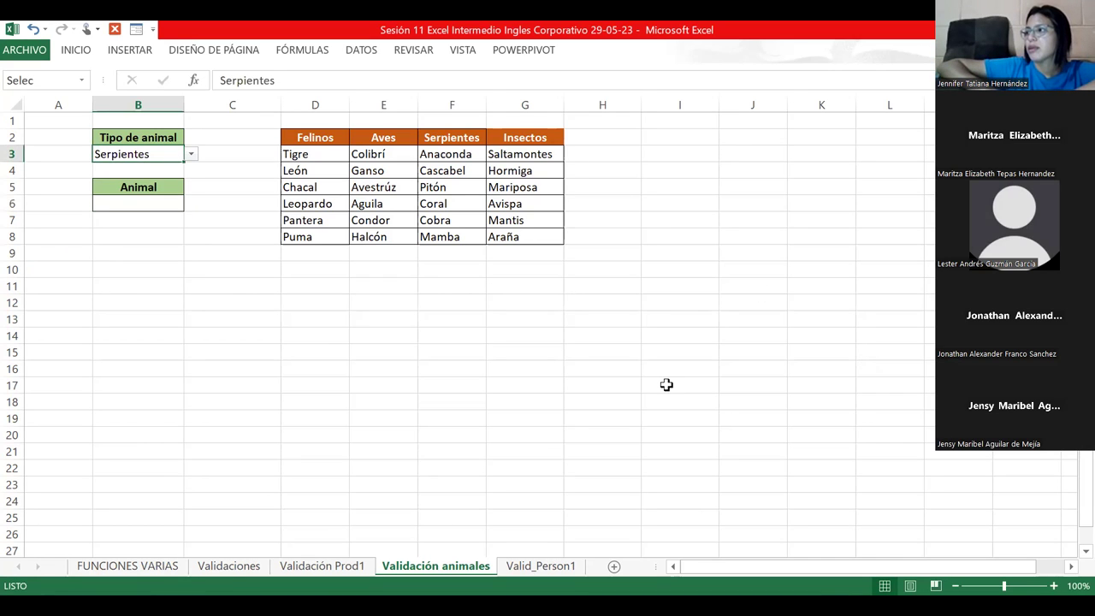